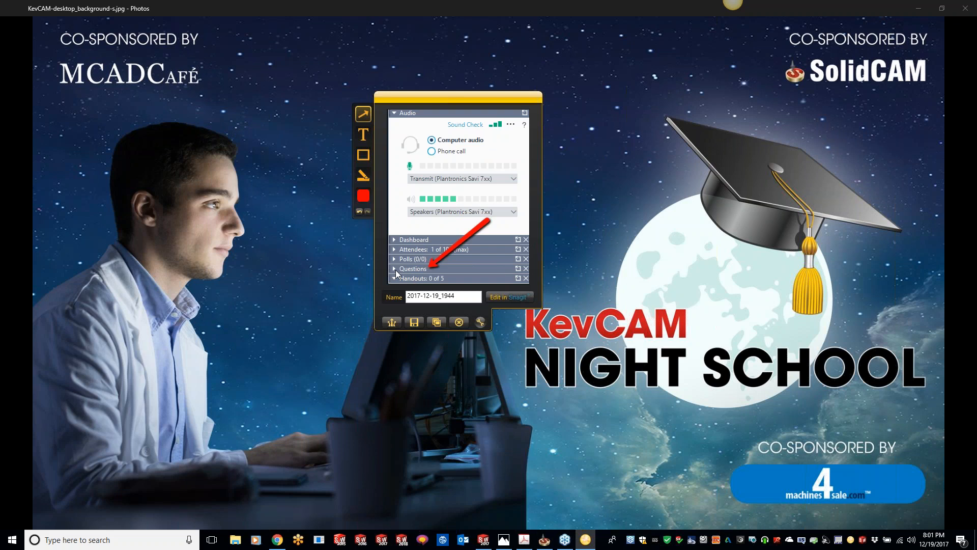
- Dismiss the screen capture editor and close the class-topic PDF
click(459, 321)
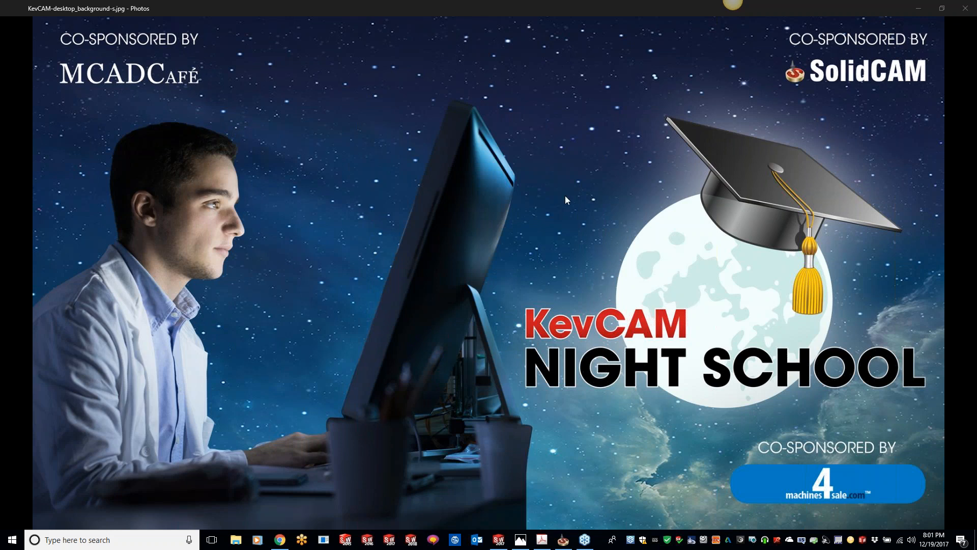
drag(1, 288, 555, 1)
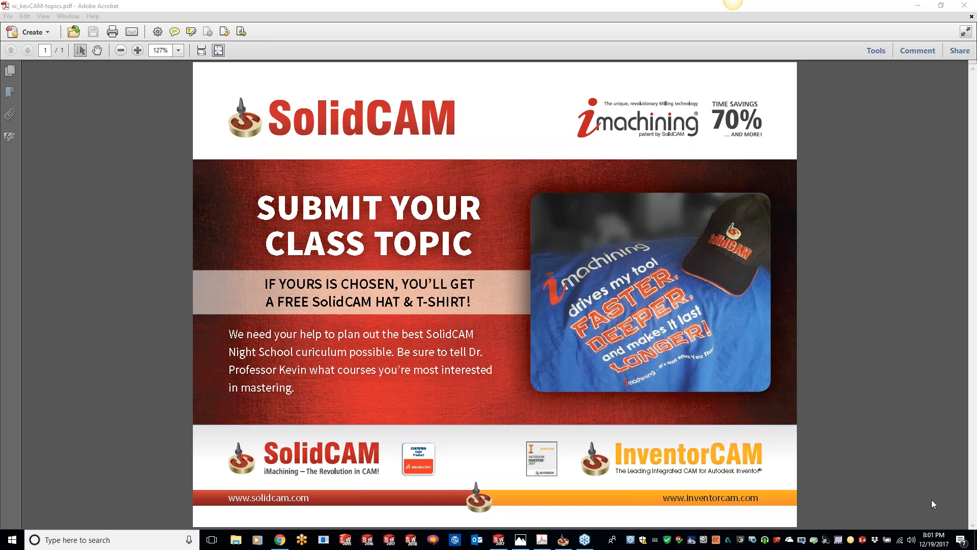
click(965, 5)
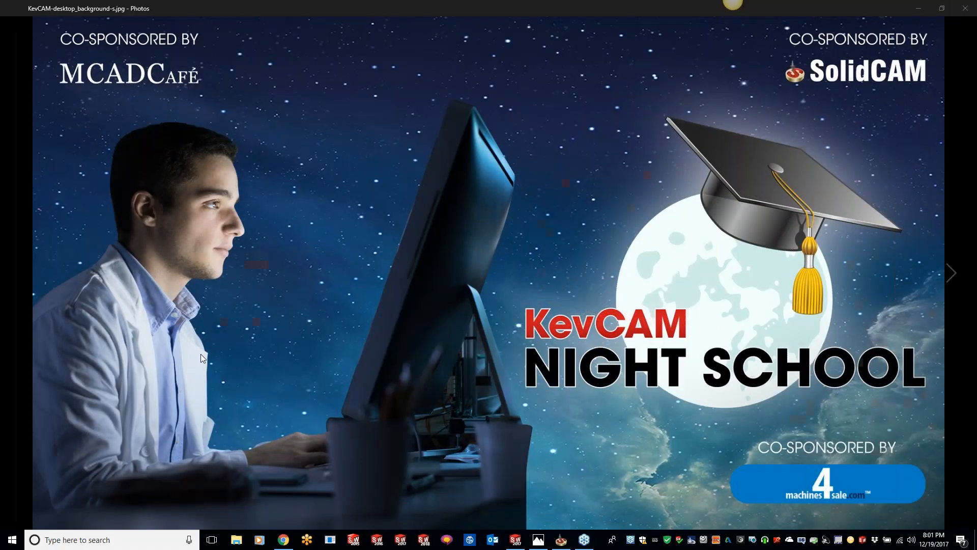
- Switch to Chrome and look through the uploaded videos on the SolidCAM University YouTube channel
click(283, 539)
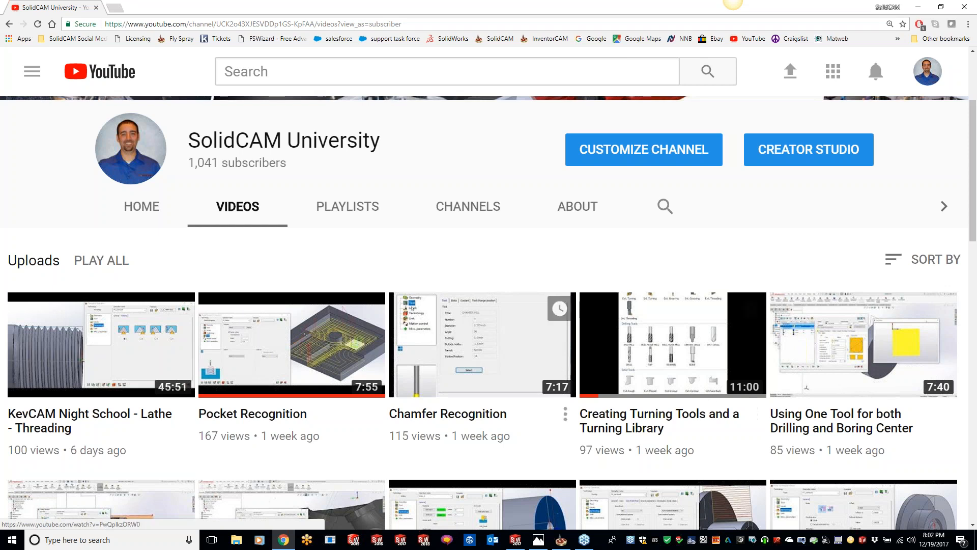
scroll(508, 398, down, 1)
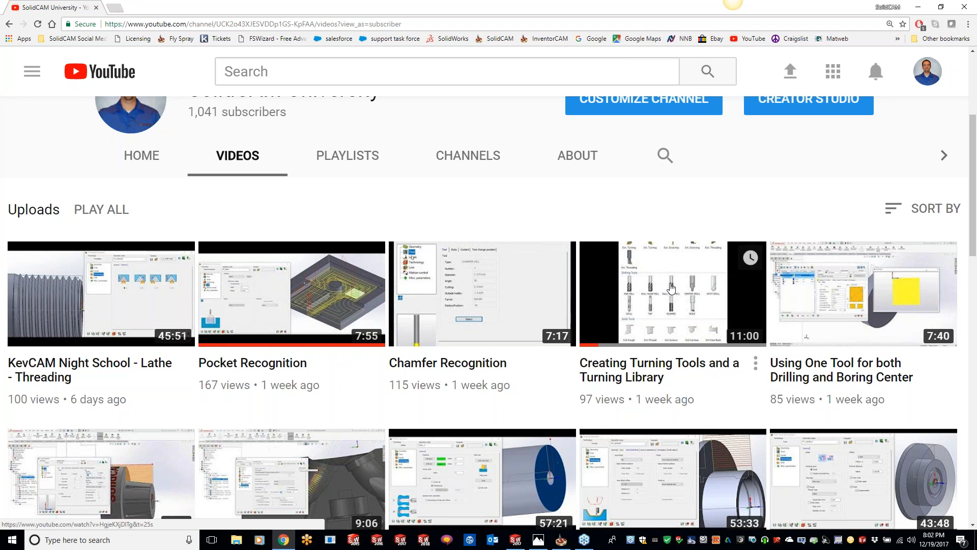
scroll(671, 288, down, 1)
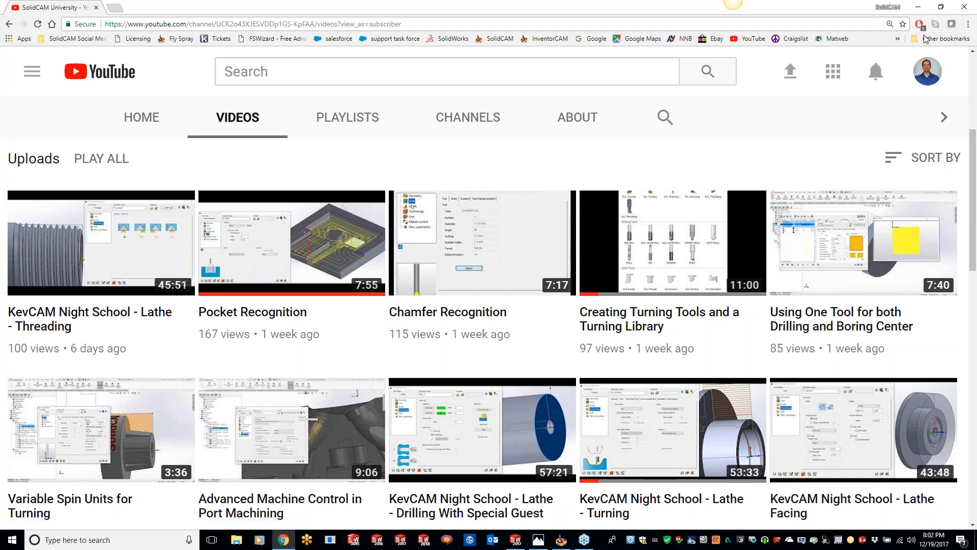
click(918, 7)
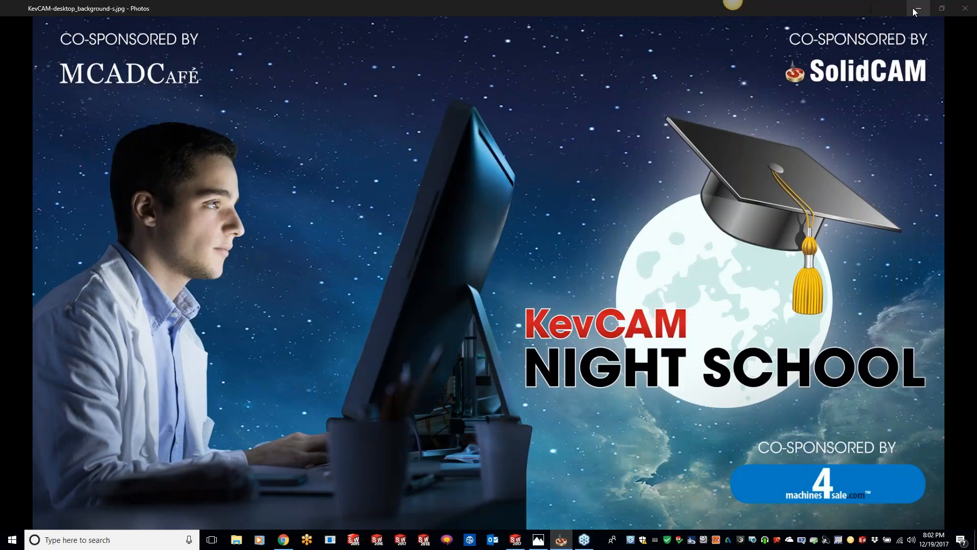
- Switch to the SOLIDWORKS assembly PART1 and start a new SolidCAM Grooving operation
click(916, 7)
click(515, 538)
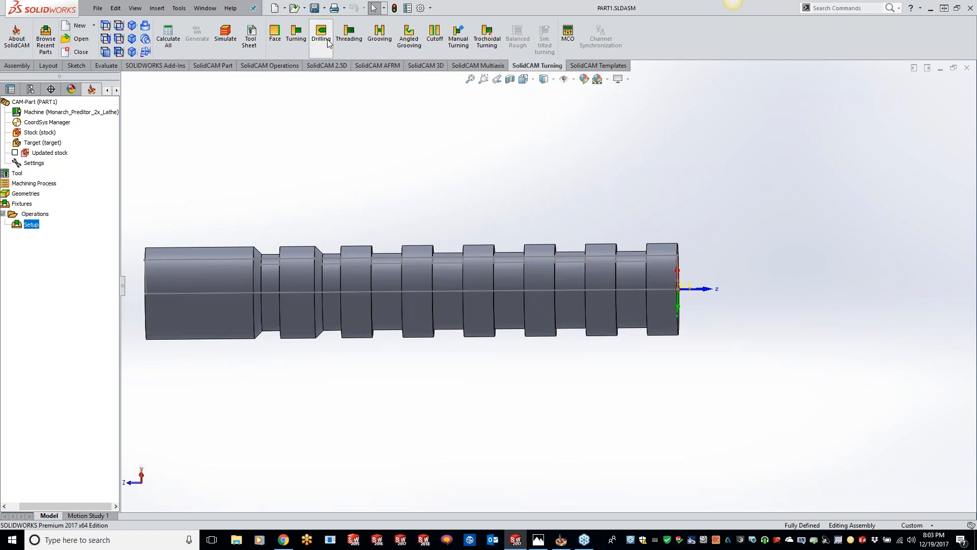
click(374, 40)
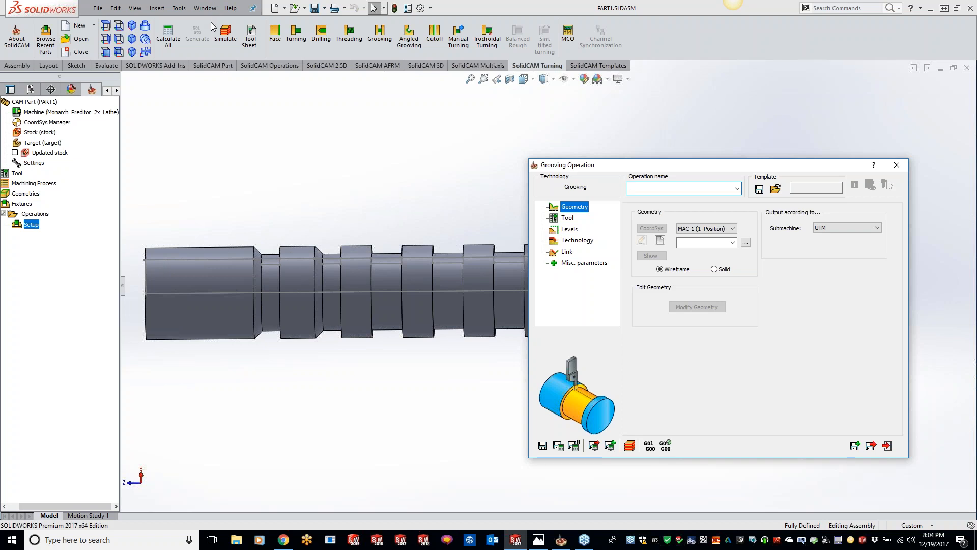
click(178, 11)
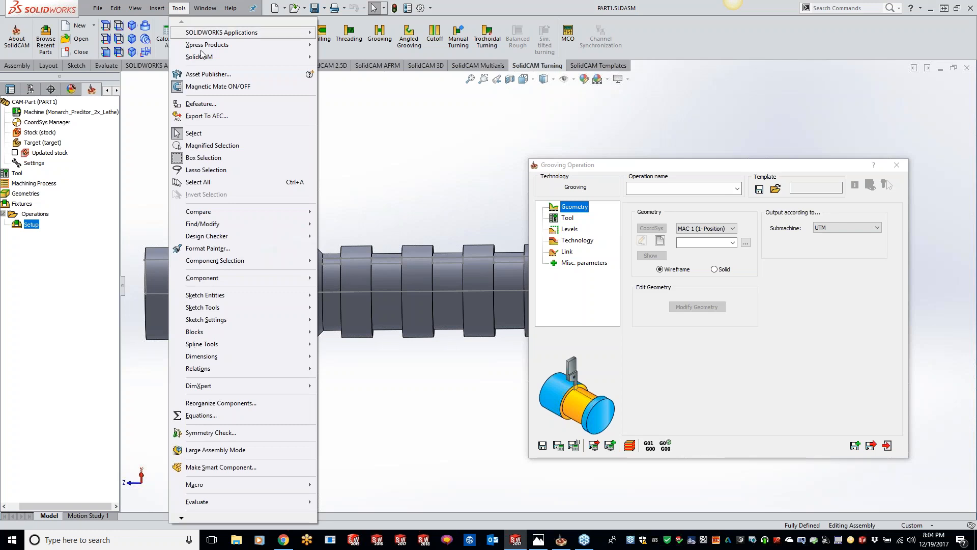
mouse_move(206, 57)
mouse_move(348, 59)
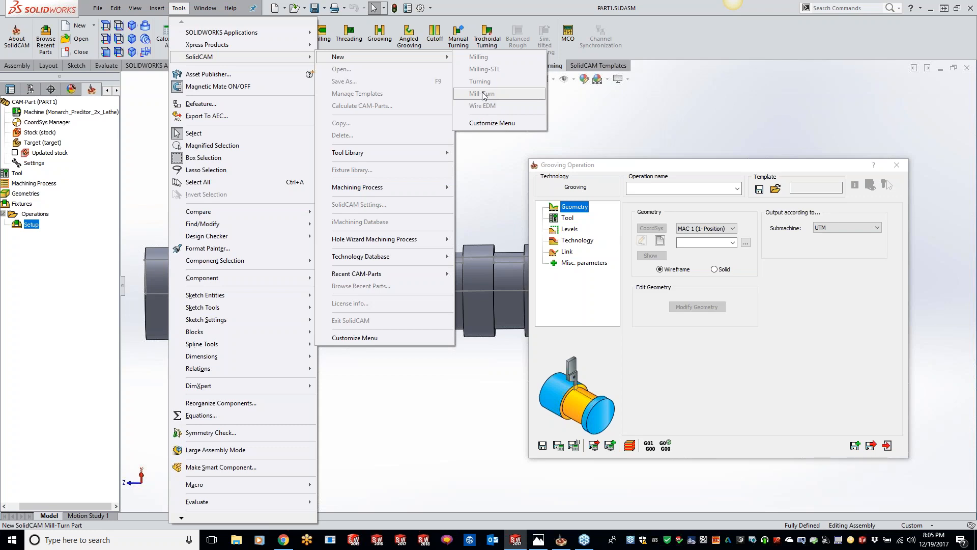
click(501, 199)
- Define a new wireframe geometry for the grooving operation by chaining the walls and floor of the groove nearest the front face
drag(728, 165, 437, 118)
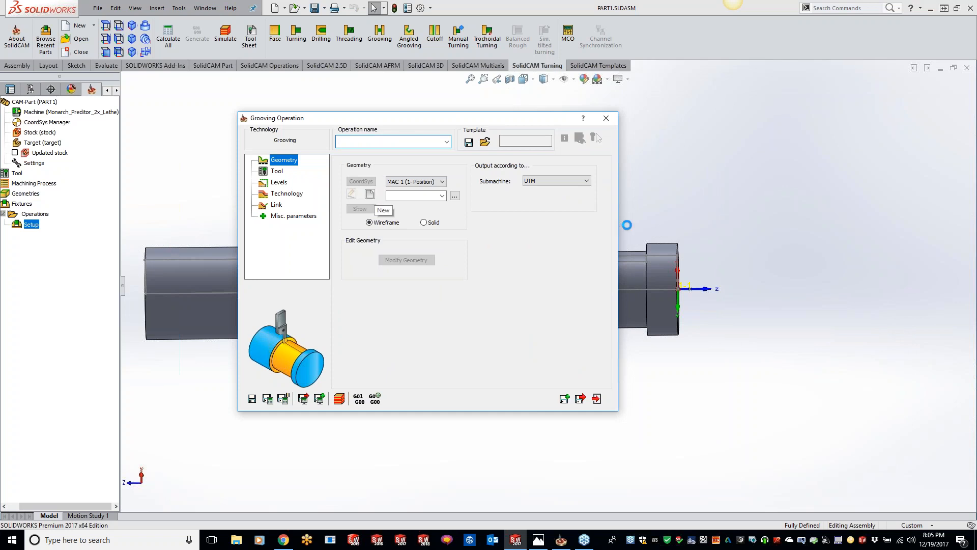
click(370, 194)
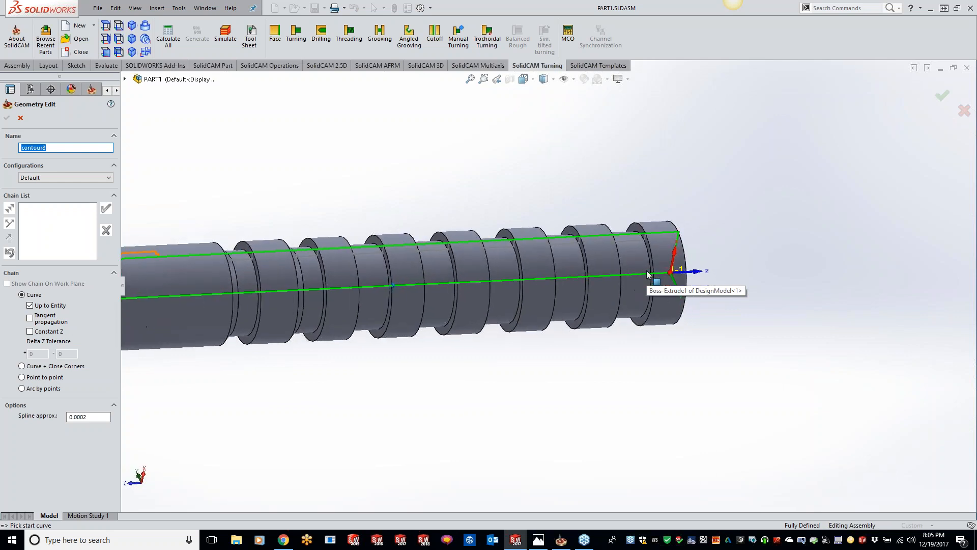
click(630, 267)
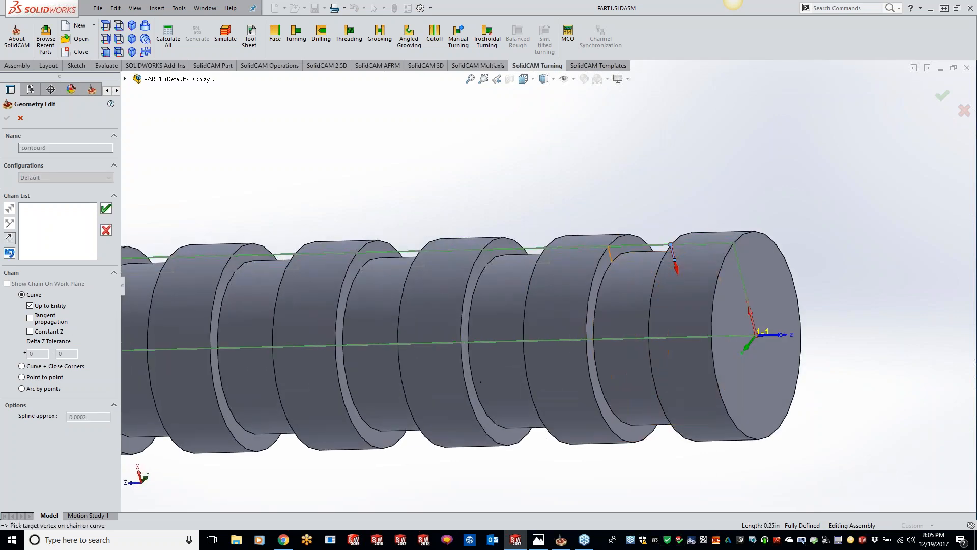
click(107, 209)
click(6, 118)
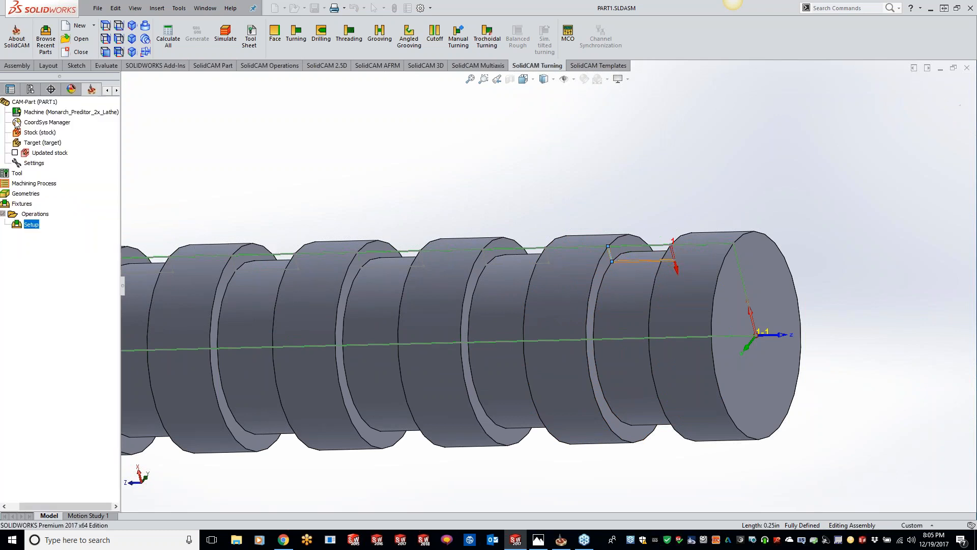
- Add an external grooving tool with an inch Square insert on Upper_Turret, check its preview and assign it to the operation
click(277, 171)
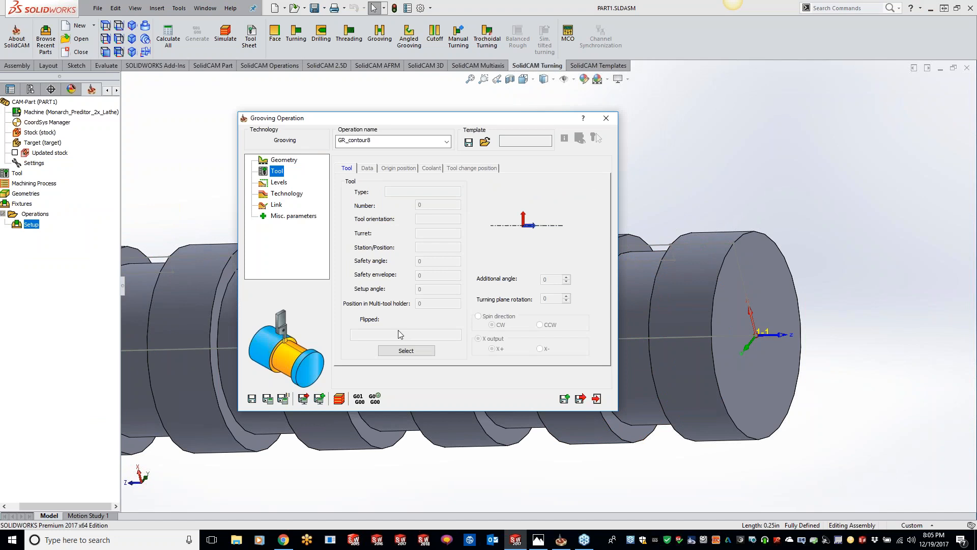
click(407, 351)
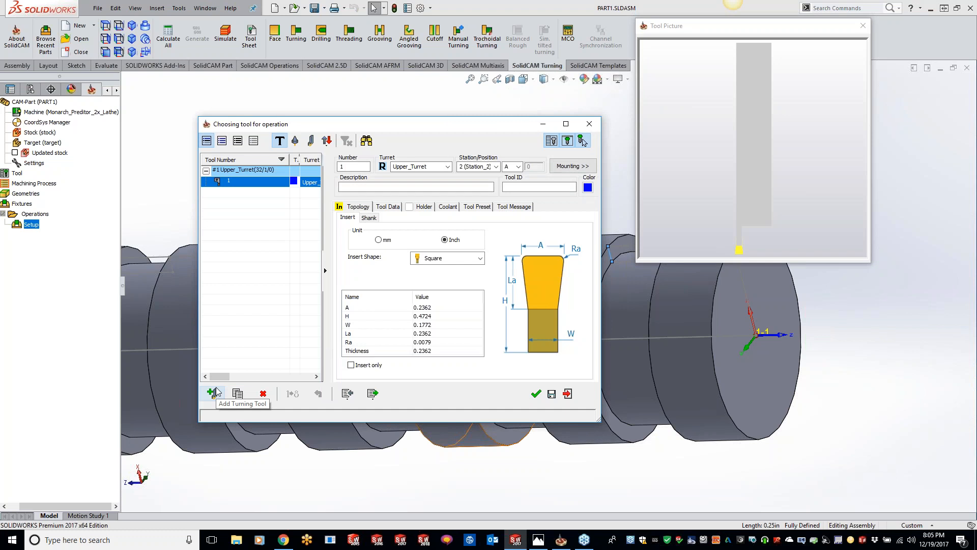
click(464, 263)
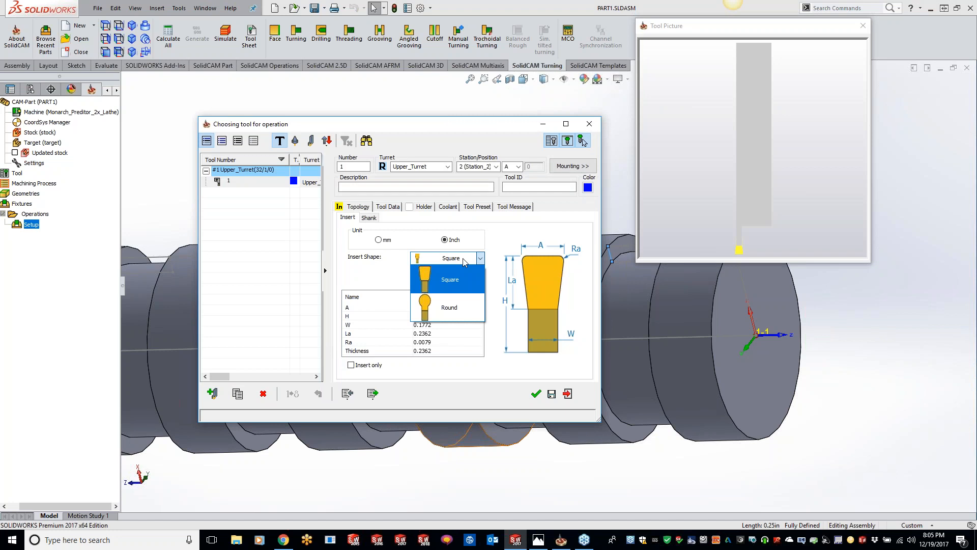
click(358, 282)
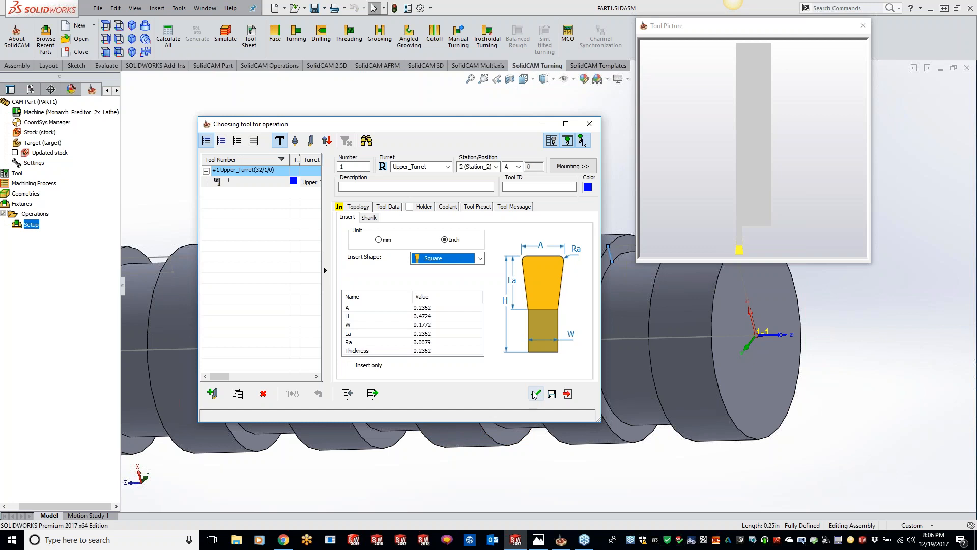
click(763, 170)
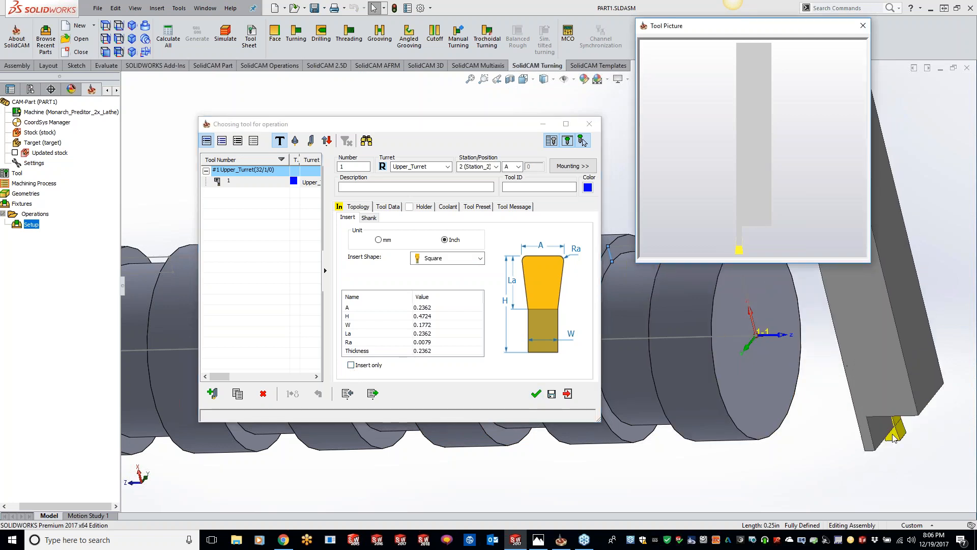
click(867, 30)
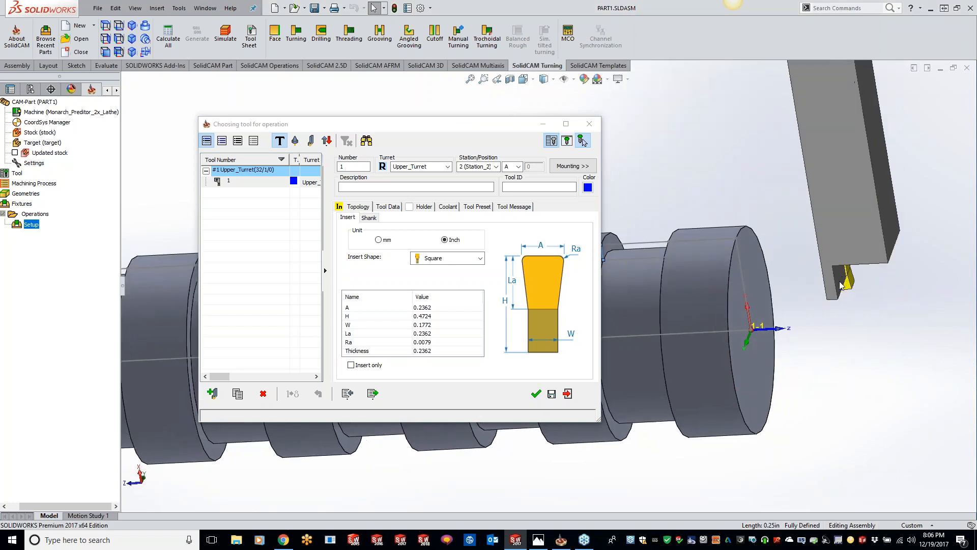
click(536, 394)
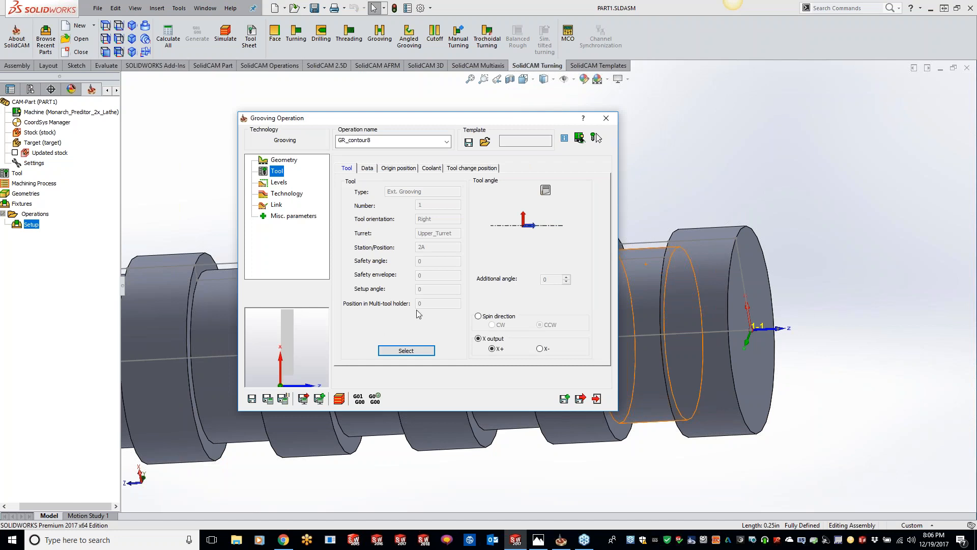
- Review the grooving operation's safety distance and its general technology mode and work type
click(280, 183)
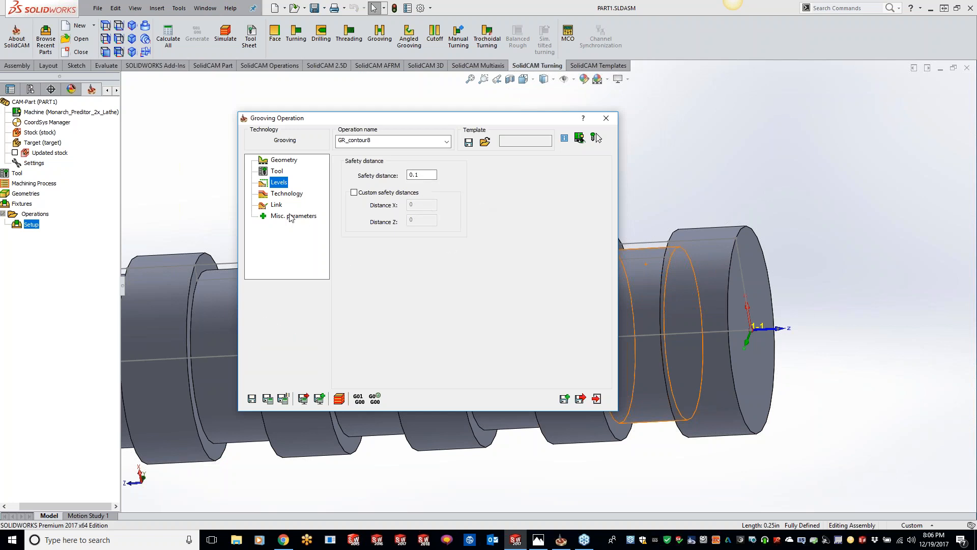
click(286, 194)
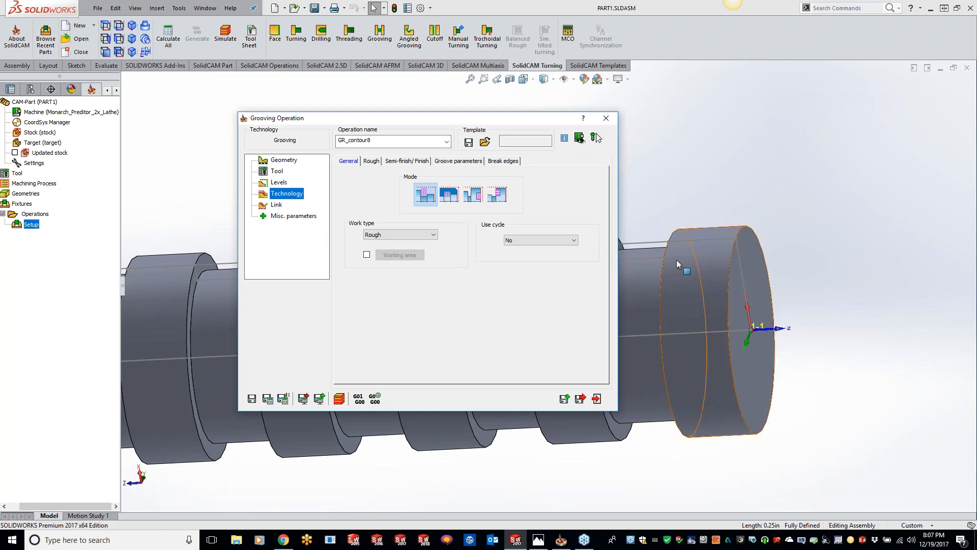
click(664, 188)
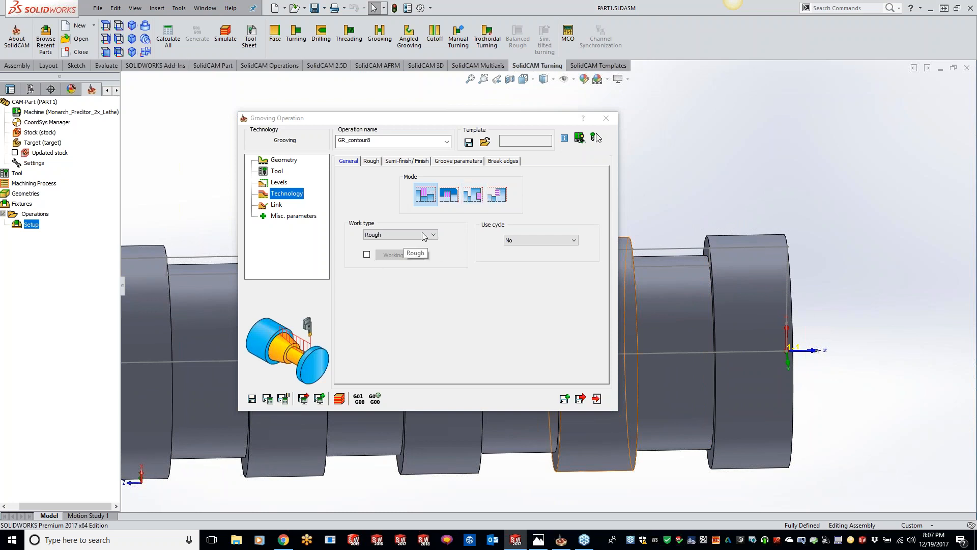
- Try the Single step down type in the rough settings and return it to Constant
click(372, 161)
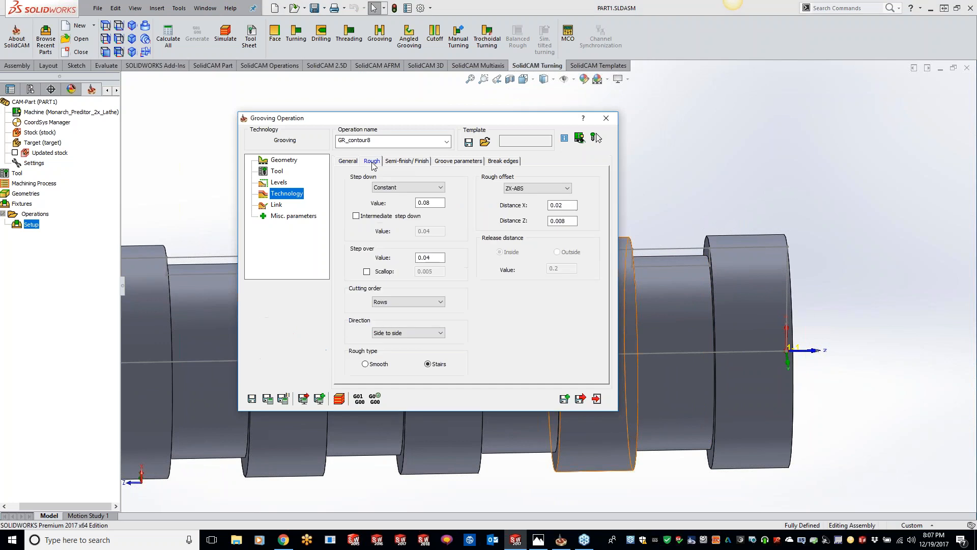
click(418, 186)
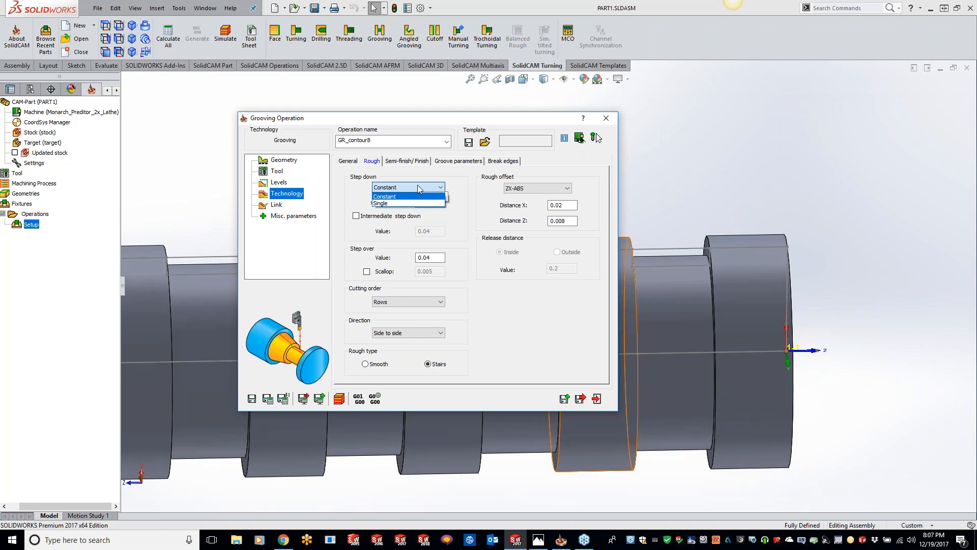
click(402, 203)
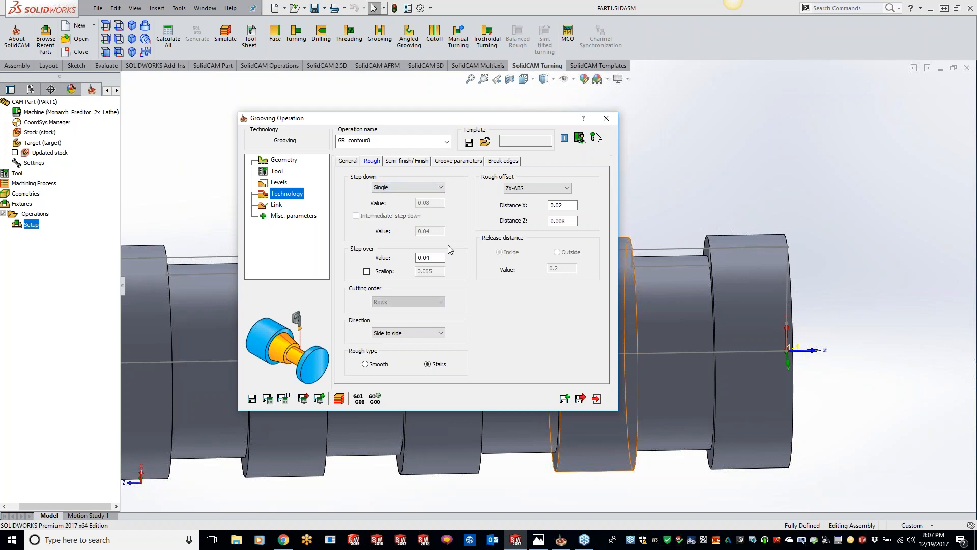
click(425, 187)
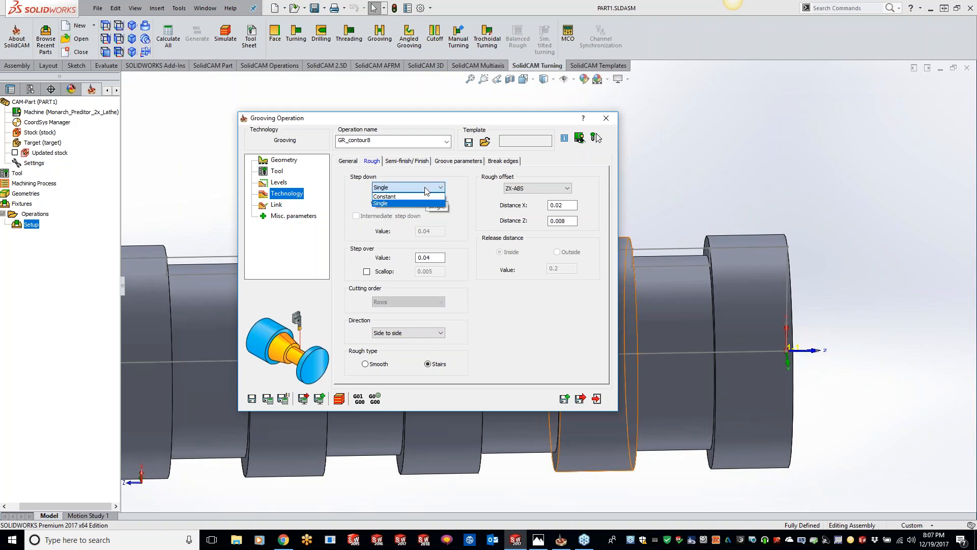
click(422, 196)
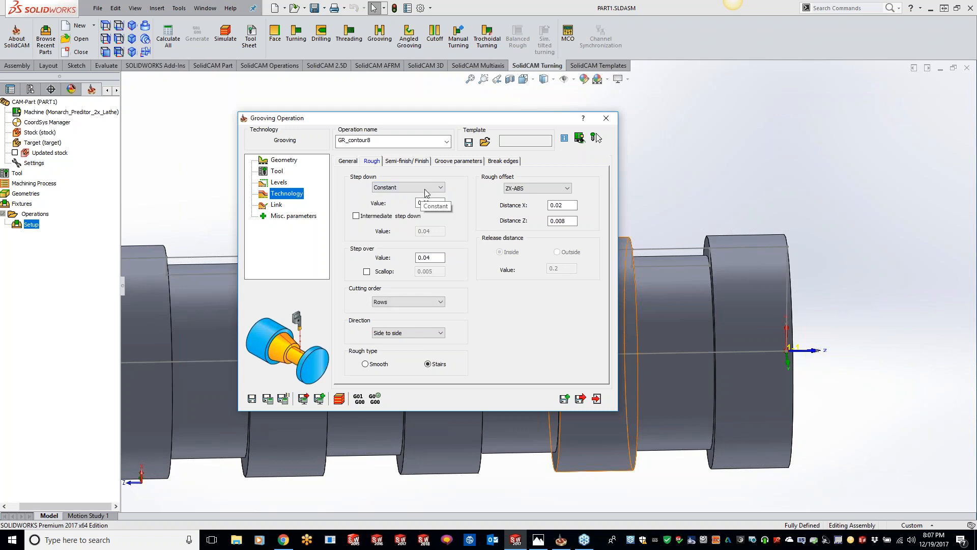
click(416, 188)
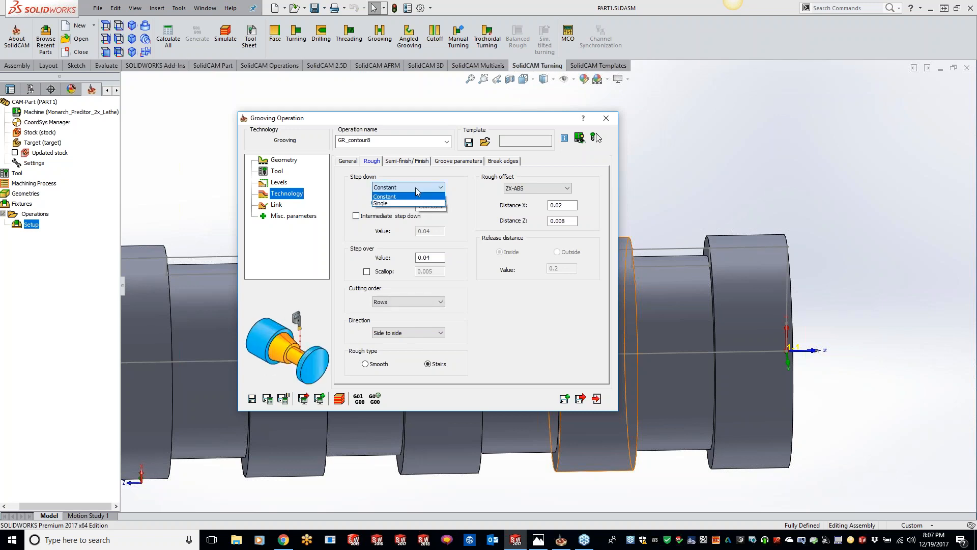
click(402, 196)
click(432, 203)
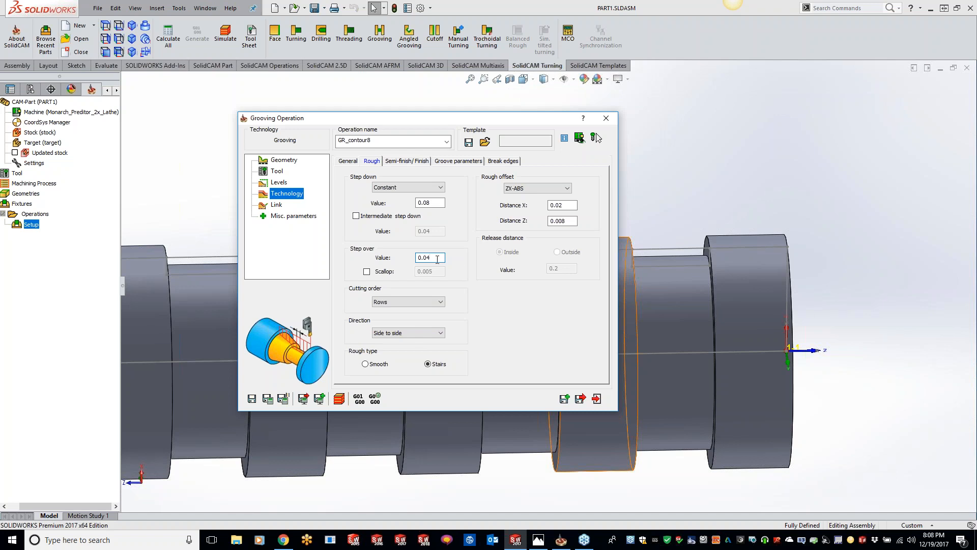
- Examine the available cutting order and direction options for the rough grooving passes
click(426, 302)
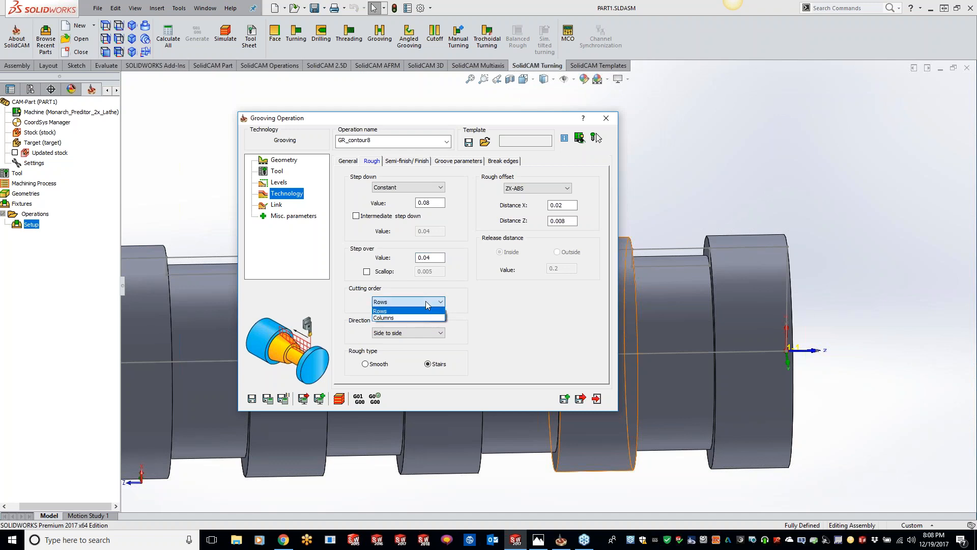
click(417, 332)
click(417, 332)
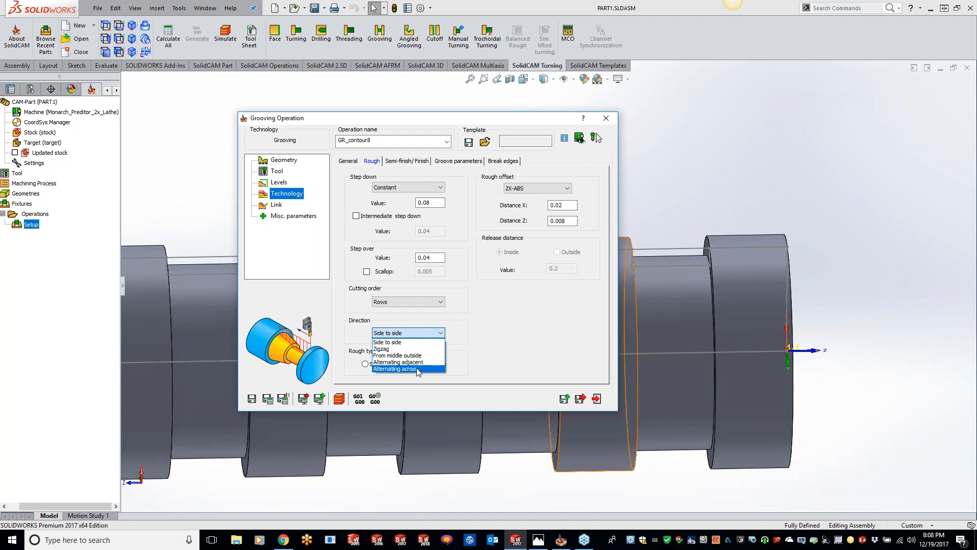
click(509, 346)
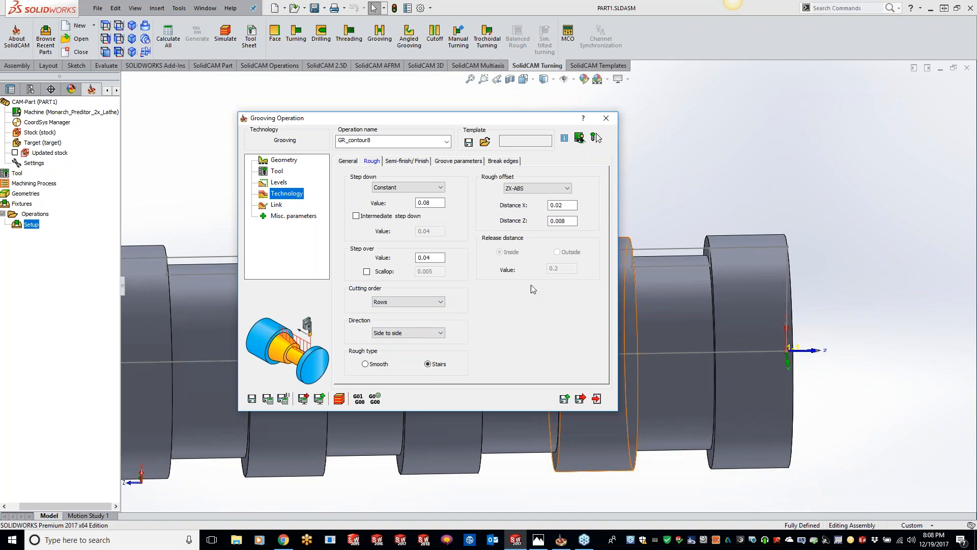
- Set the grooving operation's finish method to No, recheck the rough settings, and save and calculate the operation
click(410, 162)
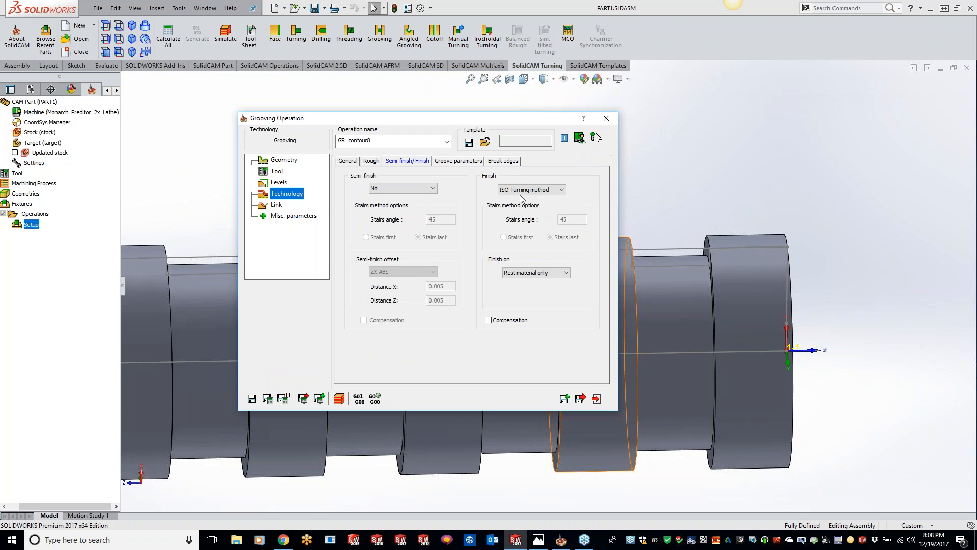
click(524, 191)
click(516, 202)
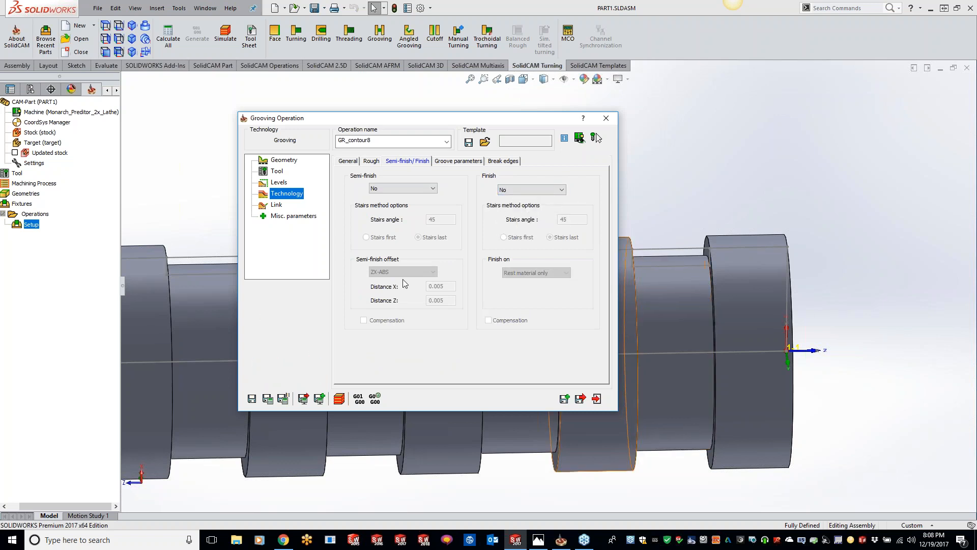
click(372, 161)
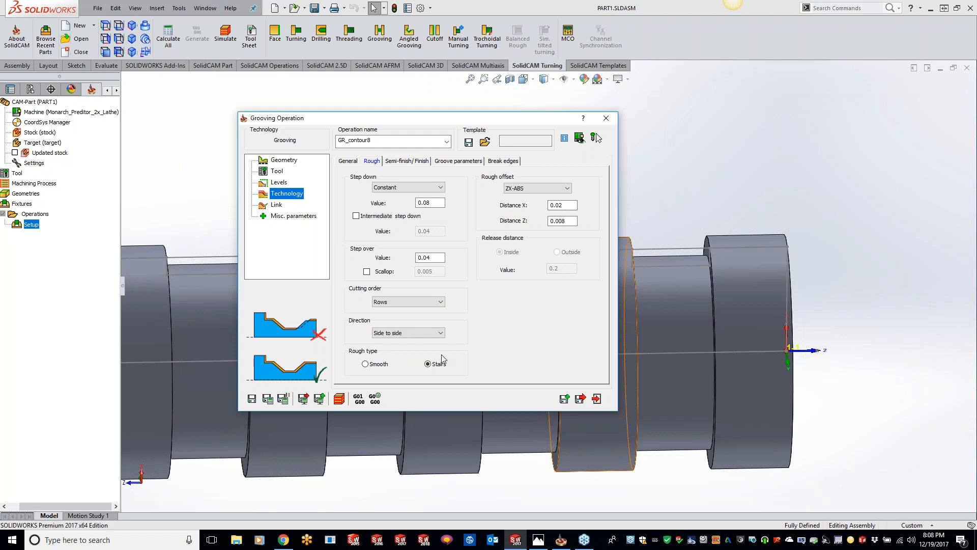
click(266, 401)
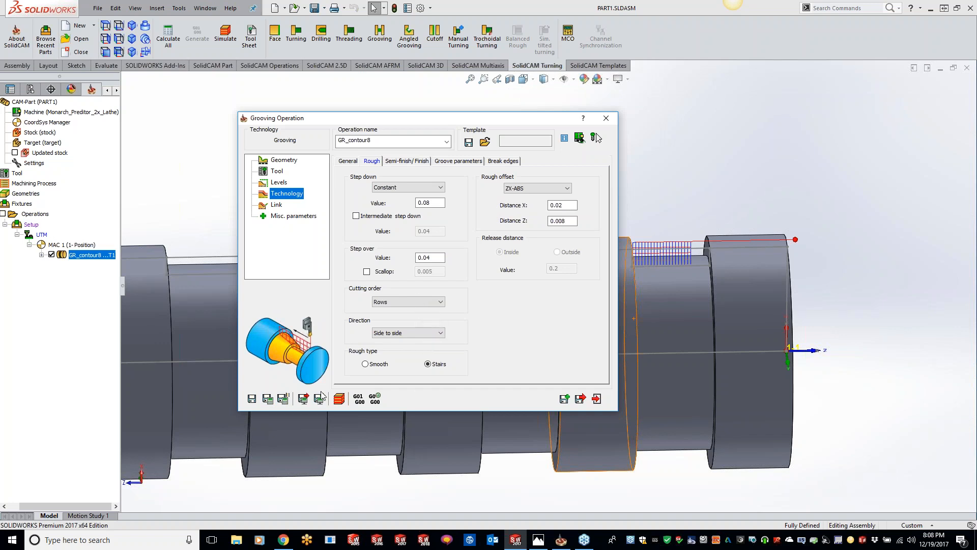
- Simulate the grooving operation in the 2D Turning view, advancing move by move through the first rough passes
click(339, 400)
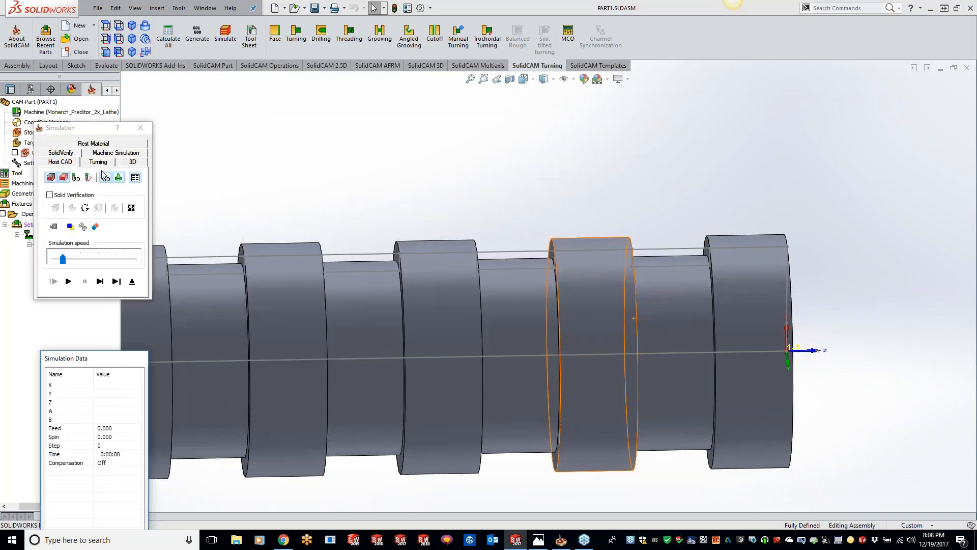
click(95, 165)
middle_drag(761, 191, 373, 322)
scroll(500, 292, down, 5)
middle_drag(535, 377, 614, 180)
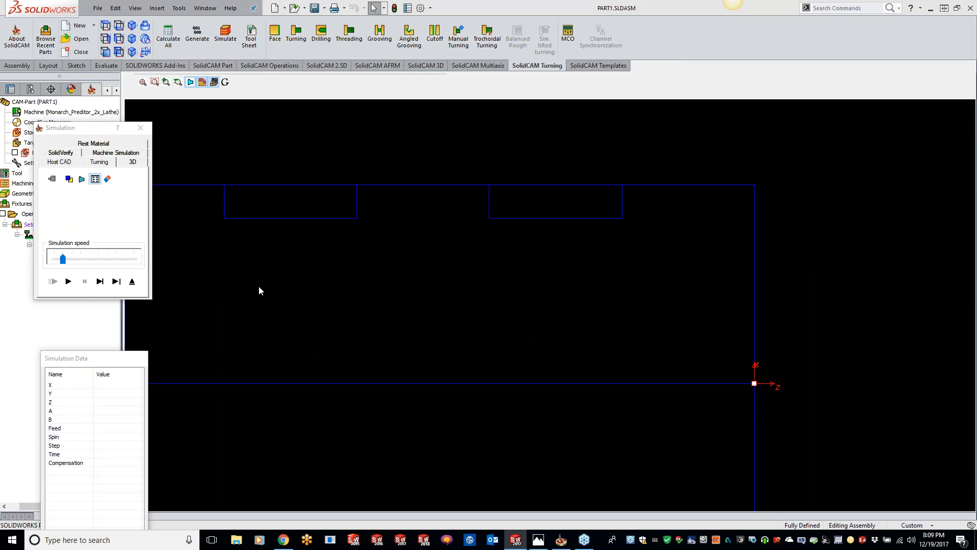
click(101, 282)
click(101, 281)
click(101, 281)
click(100, 281)
click(101, 282)
click(100, 282)
click(101, 281)
click(101, 282)
click(101, 281)
click(101, 281)
click(101, 282)
click(101, 281)
click(105, 286)
click(105, 286)
click(105, 287)
click(104, 287)
click(105, 287)
click(105, 287)
click(105, 286)
click(105, 286)
click(103, 283)
click(104, 283)
click(104, 283)
click(103, 283)
click(103, 284)
click(103, 283)
click(103, 283)
click(104, 283)
click(103, 284)
click(103, 283)
click(103, 283)
click(103, 283)
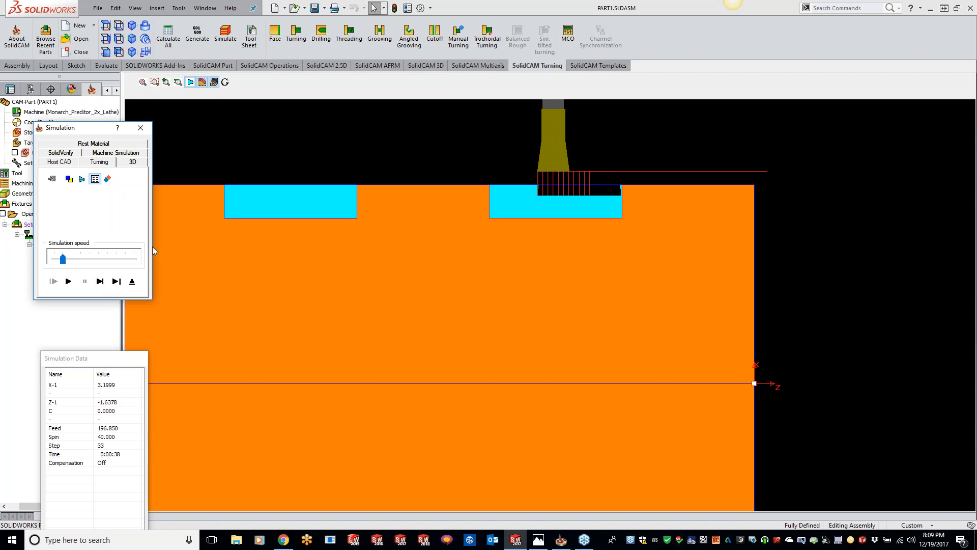
click(141, 128)
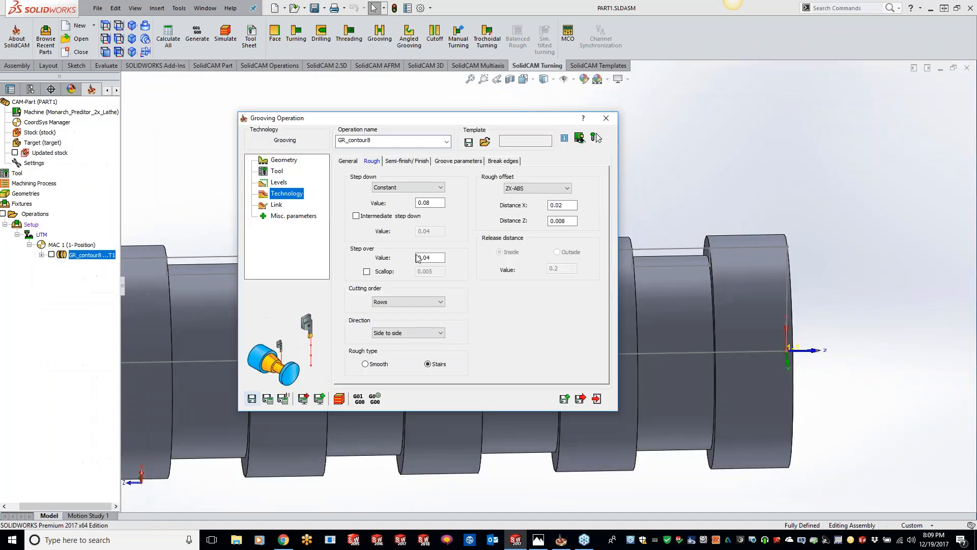
- Set the rough step over value to 0.2, and save and recalculate the grooving operation
double_click(438, 257)
text(.2)
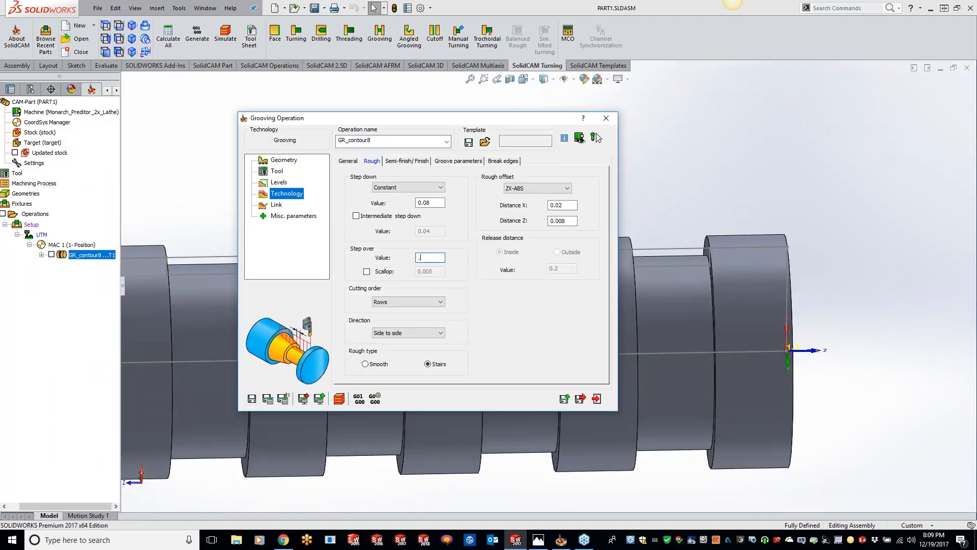
click(268, 399)
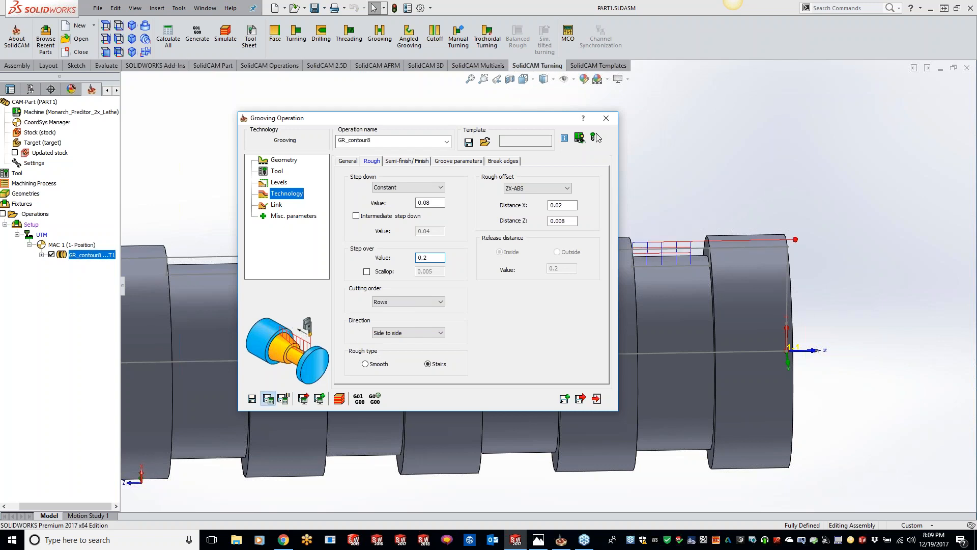
- Run the Turning simulation again with the new step over, advancing move by move through each row of cuts across the groove
click(340, 400)
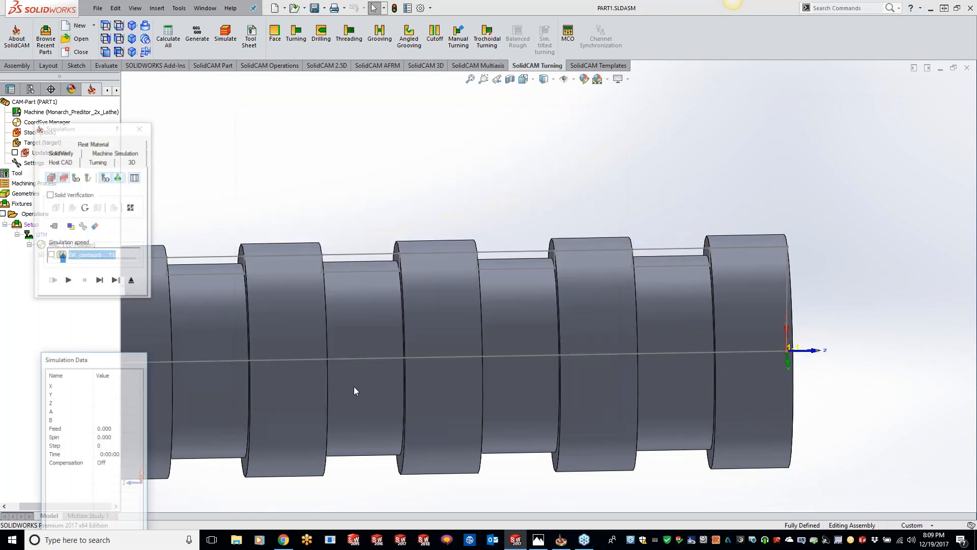
click(105, 162)
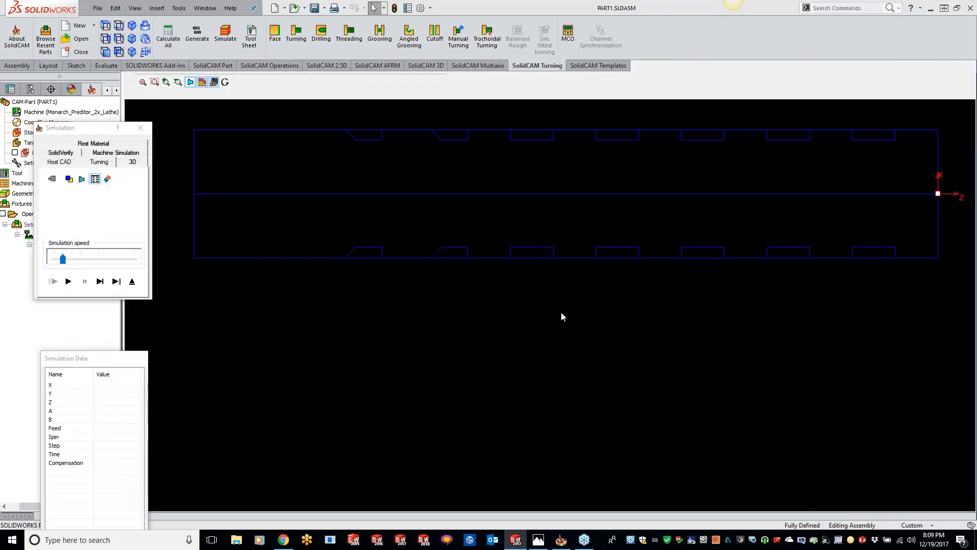
middle_drag(824, 138, 447, 265)
scroll(560, 266, up, 3)
scroll(559, 264, up, 2)
middle_drag(396, 378, 446, 275)
scroll(581, 259, up, 4)
middle_drag(478, 429, 590, 291)
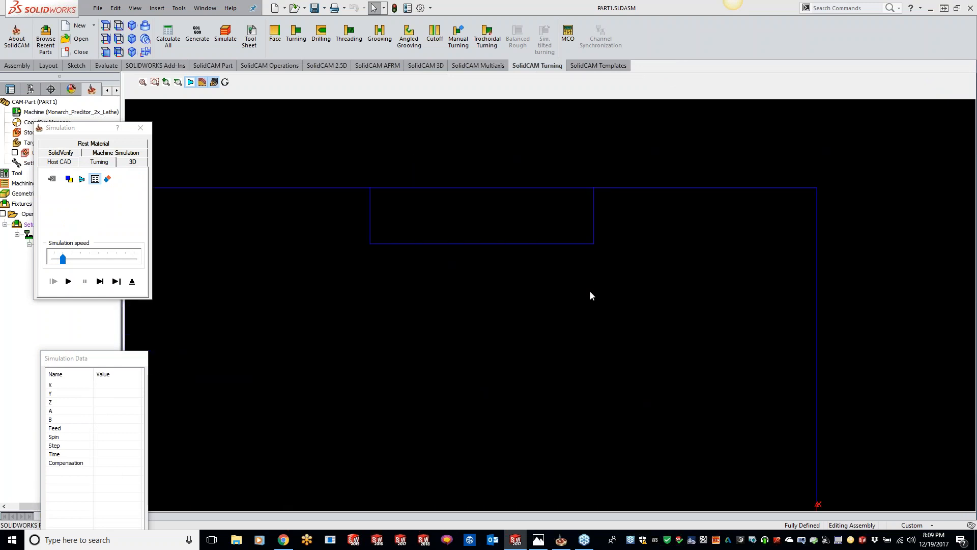
click(102, 286)
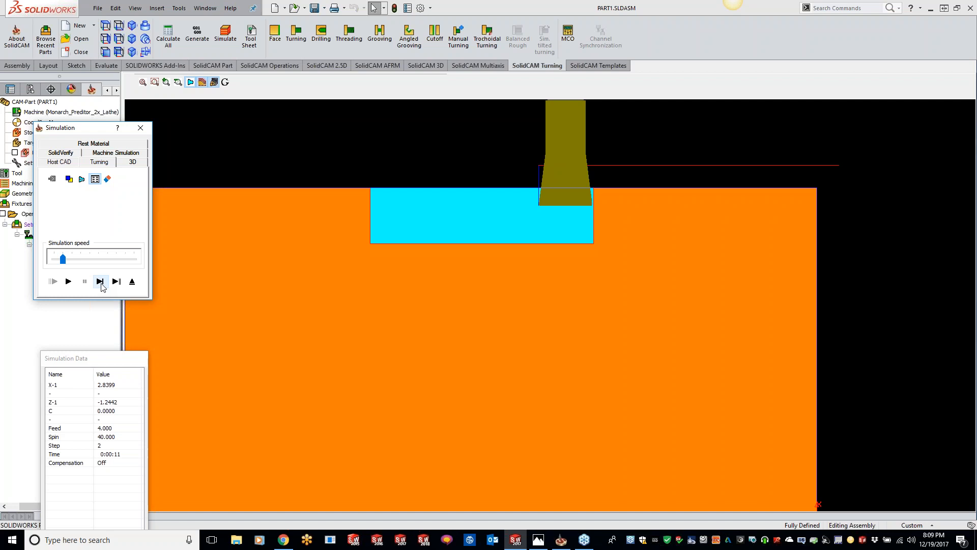
click(100, 282)
click(100, 281)
click(101, 283)
click(101, 284)
click(101, 283)
click(101, 283)
click(101, 283)
click(100, 281)
click(100, 281)
click(101, 281)
click(100, 282)
click(100, 282)
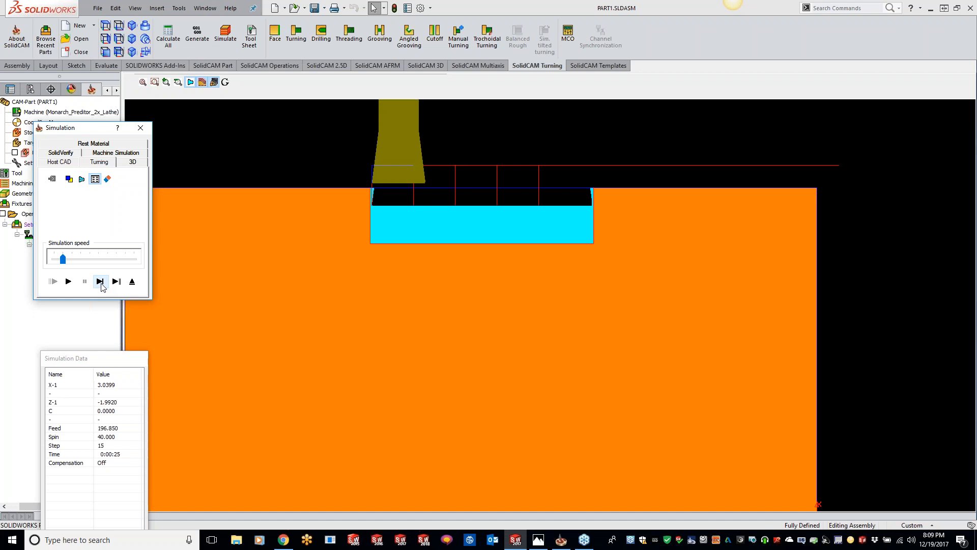
click(100, 281)
click(101, 282)
click(101, 282)
click(101, 281)
click(100, 282)
click(100, 282)
click(101, 281)
click(100, 282)
click(100, 281)
click(100, 281)
click(100, 281)
click(100, 281)
click(100, 282)
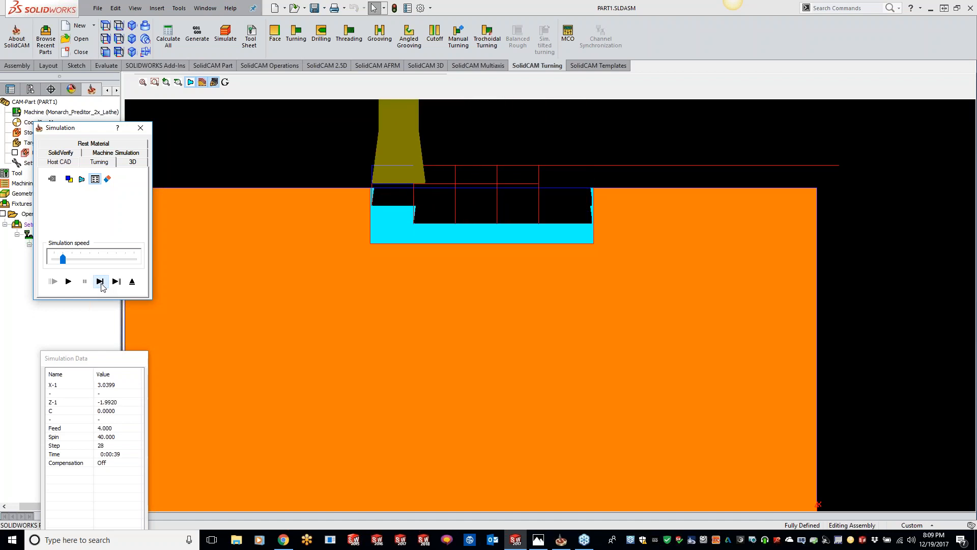
click(100, 282)
click(100, 281)
click(101, 281)
click(100, 281)
click(101, 281)
click(100, 281)
click(100, 282)
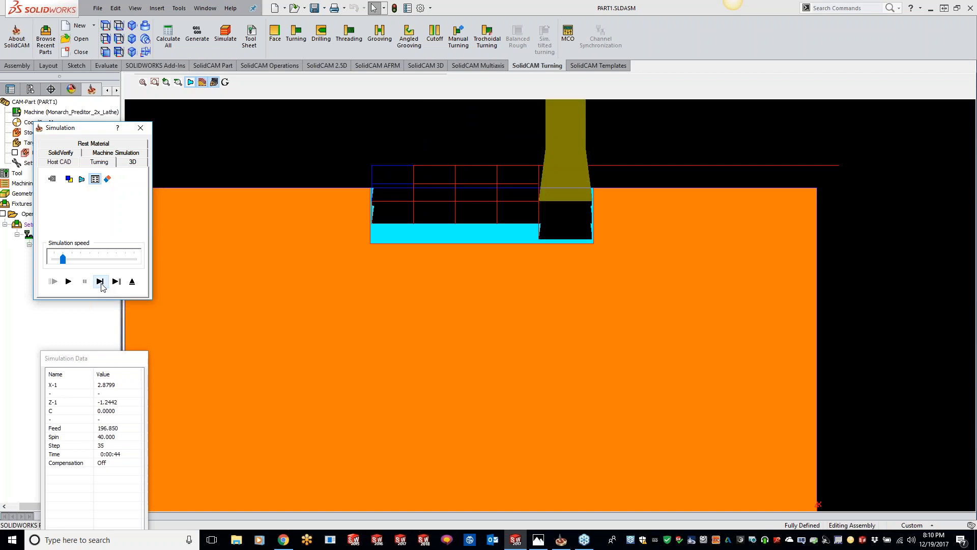
click(100, 281)
click(100, 282)
click(100, 282)
click(100, 282)
click(100, 281)
click(100, 282)
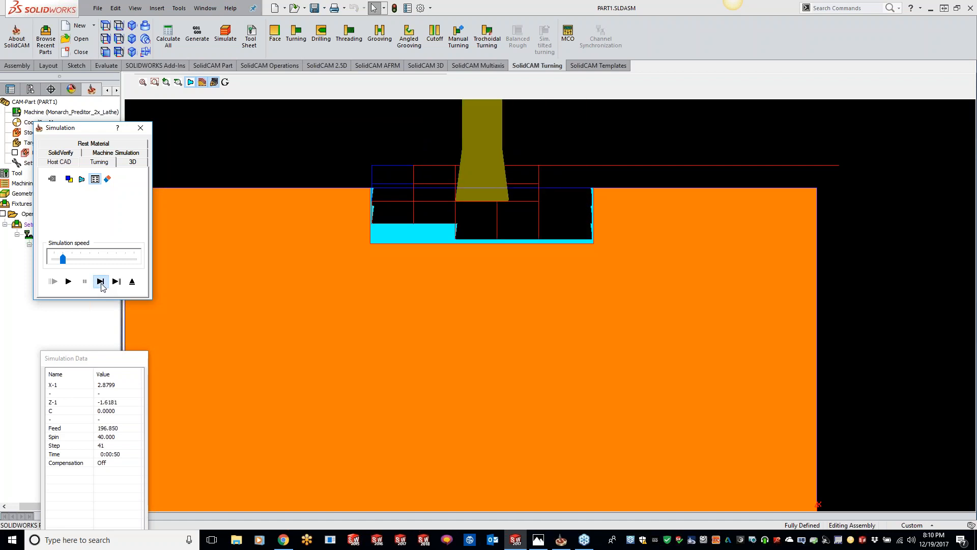
click(100, 281)
click(101, 282)
click(100, 282)
click(100, 282)
click(101, 281)
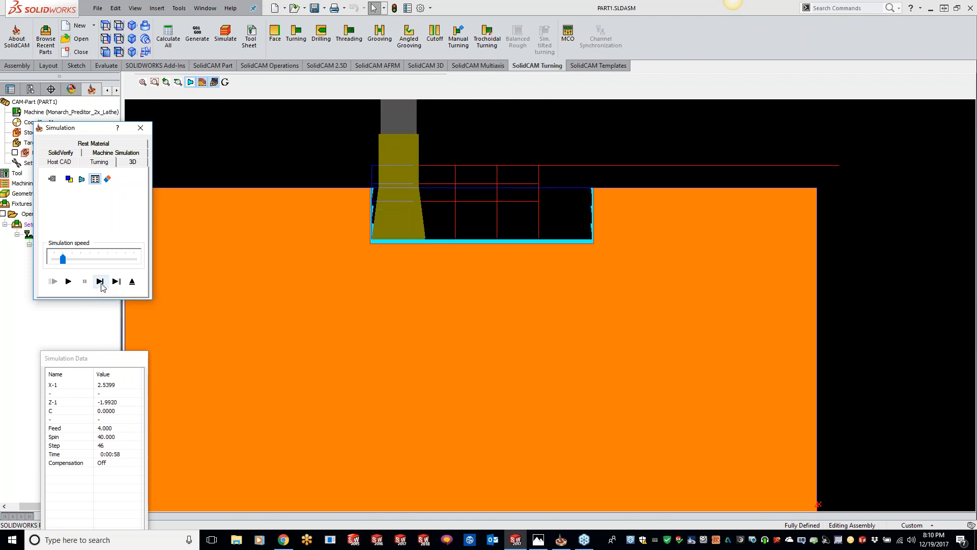
click(140, 127)
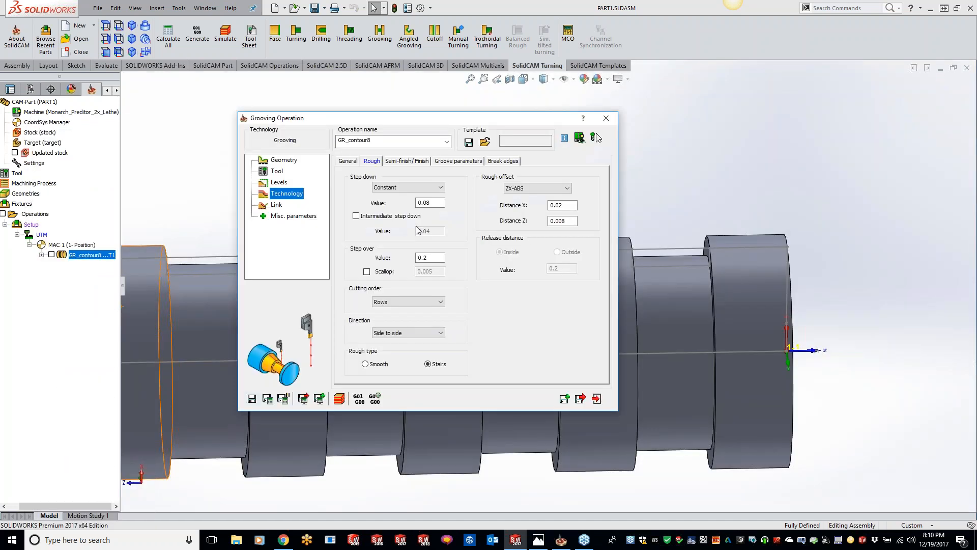
- Save and copy the grooving operation, and define geometry contour9 for the copy as a wall-to-wall chain along the second groove from the front end
drag(691, 198, 817, 166)
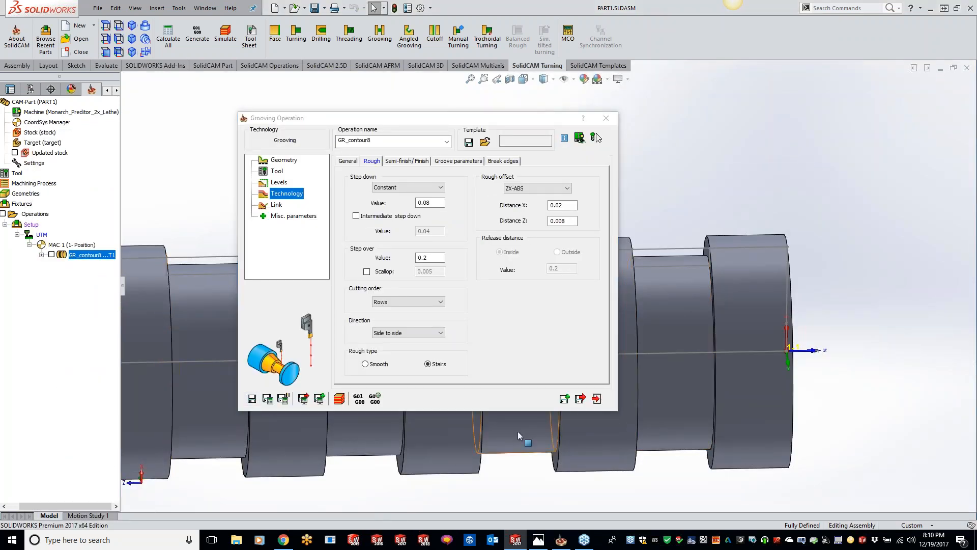
click(565, 399)
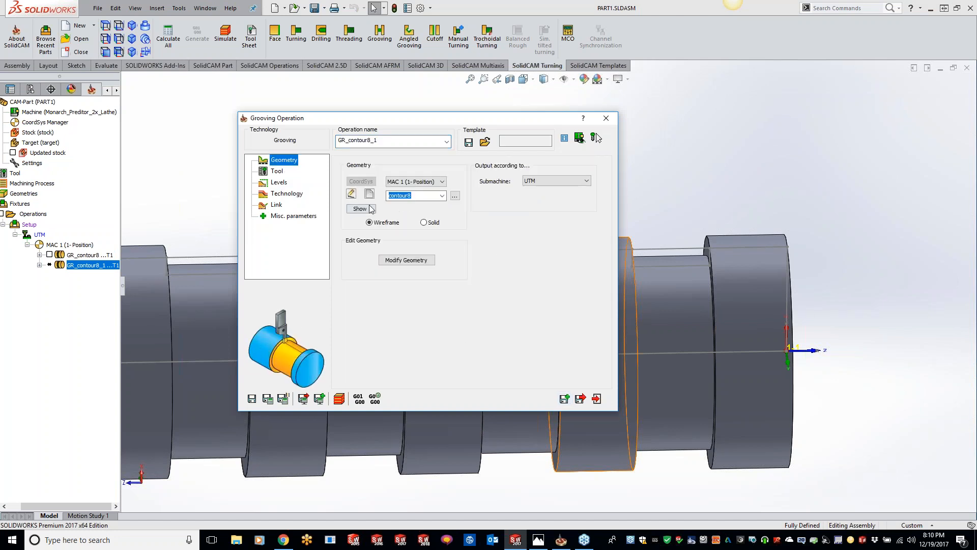
click(370, 194)
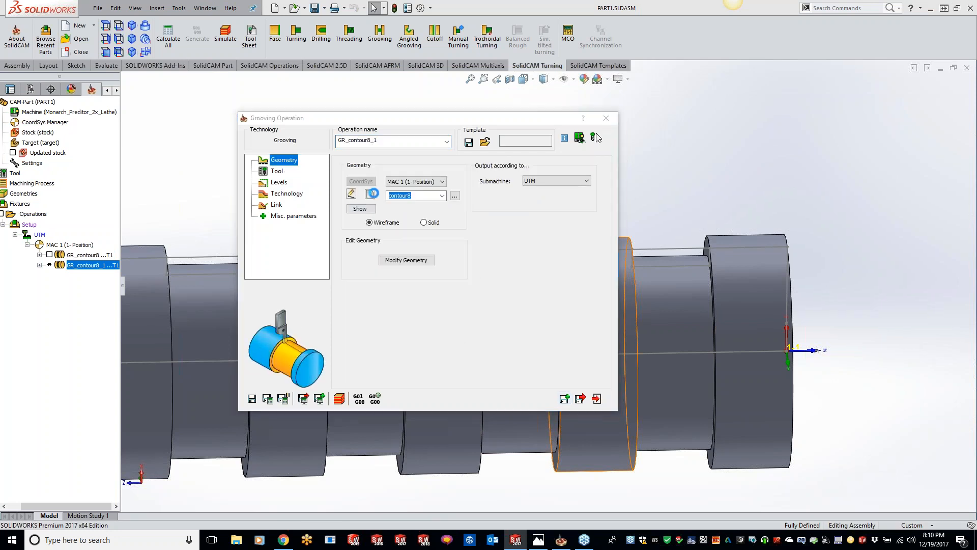
click(555, 259)
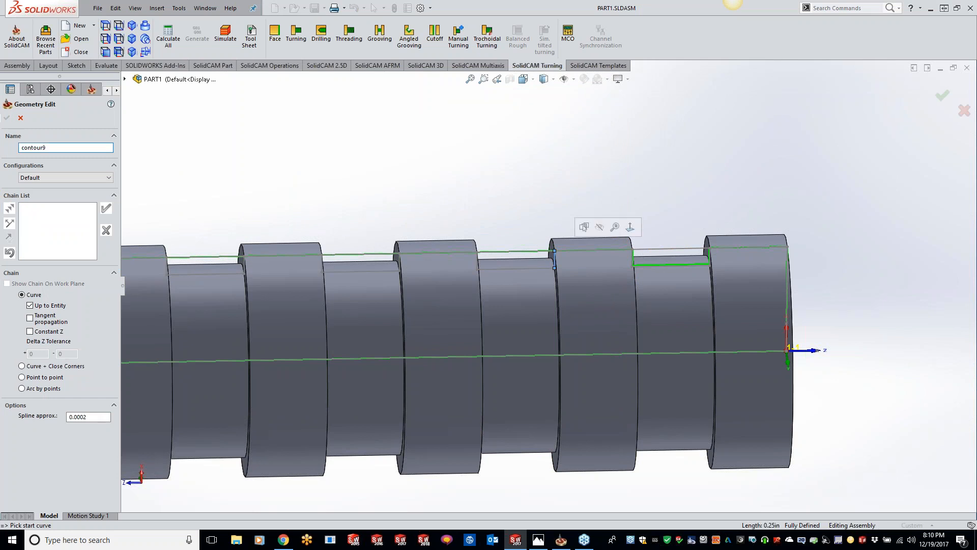
middle_drag(505, 292, 482, 268)
click(481, 270)
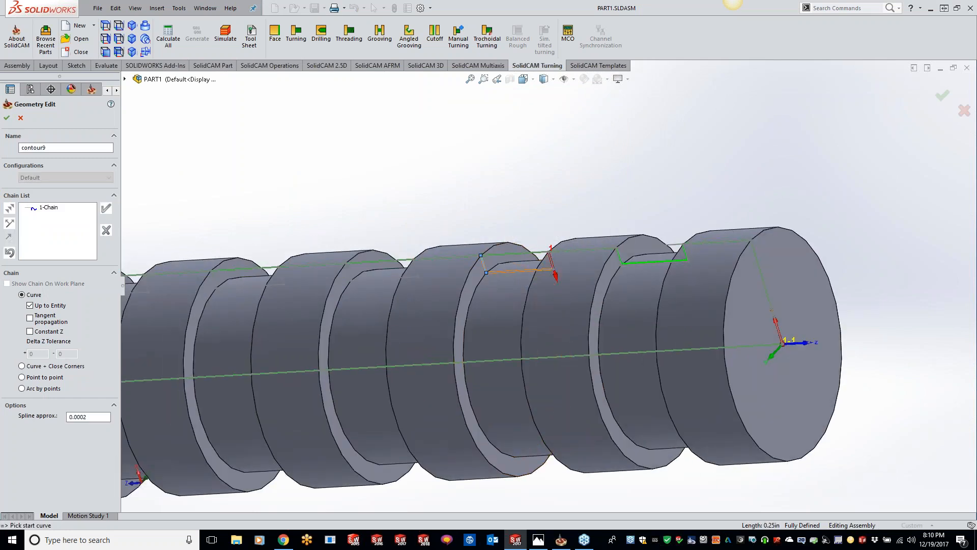
click(7, 117)
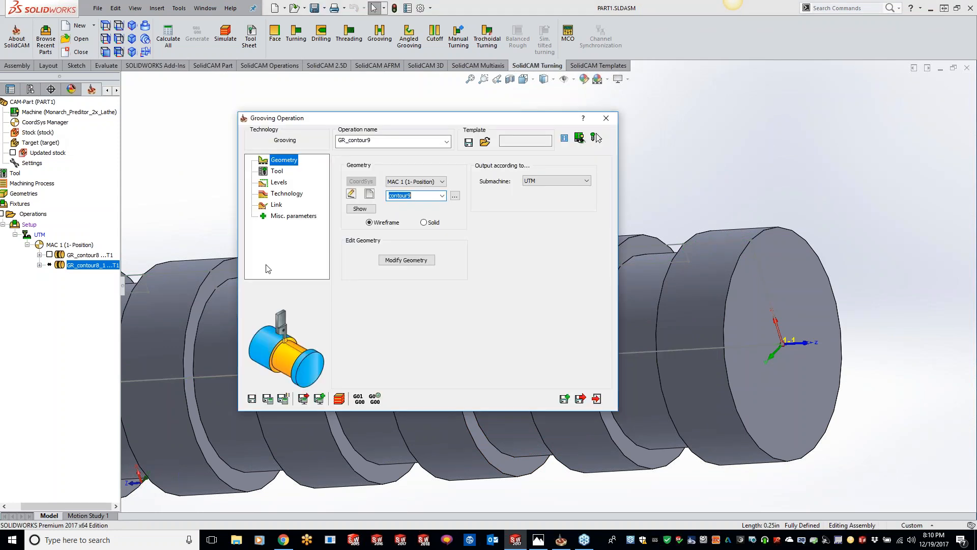
- Set the rough cutting order of the copied grooving operation to Columns
click(287, 193)
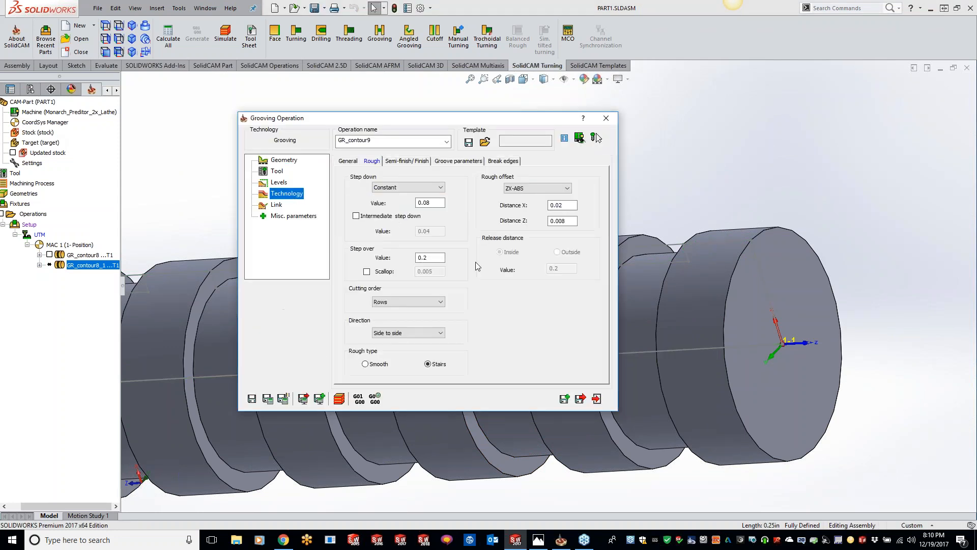
click(419, 301)
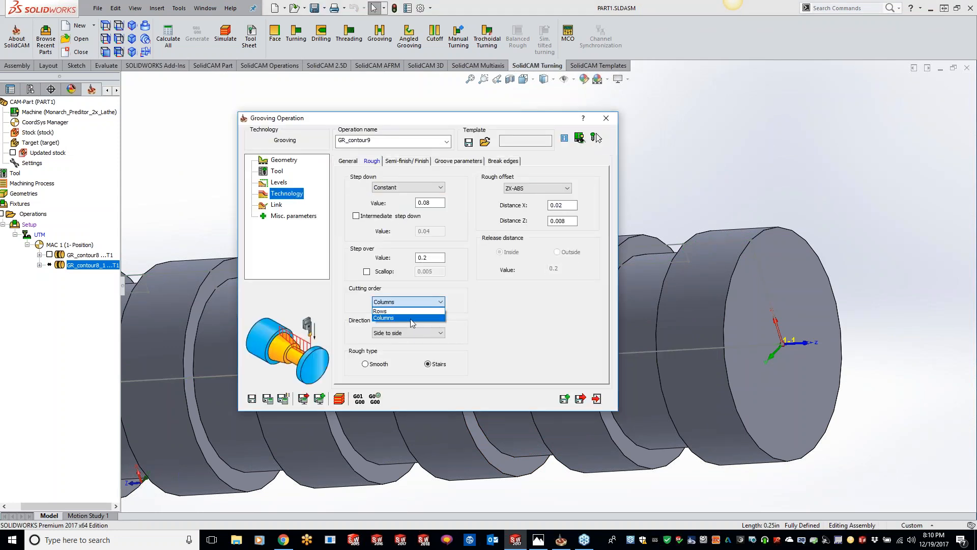
click(411, 318)
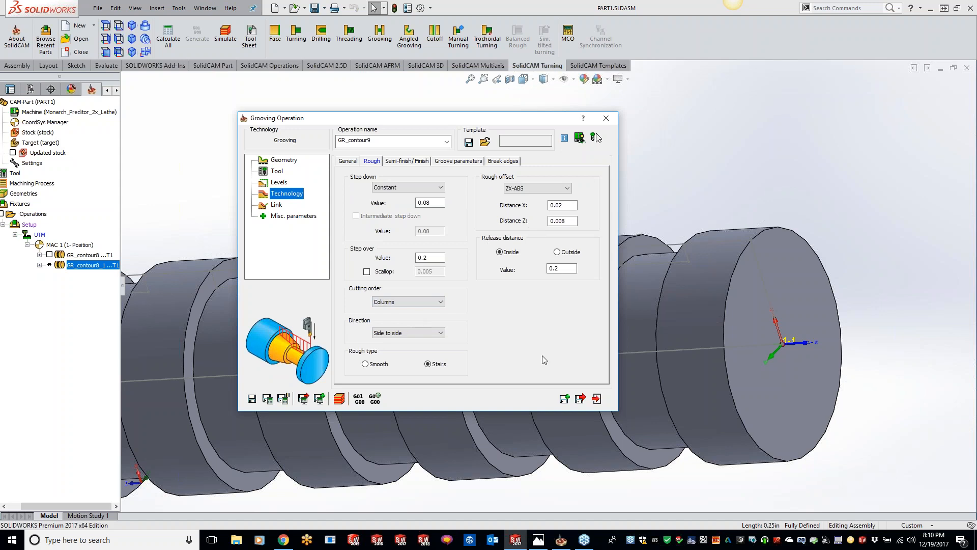
- Simulate the copied operation in the 2D Turning view, advancing move by move to examine how the second groove is cut in columns
click(340, 400)
click(562, 303)
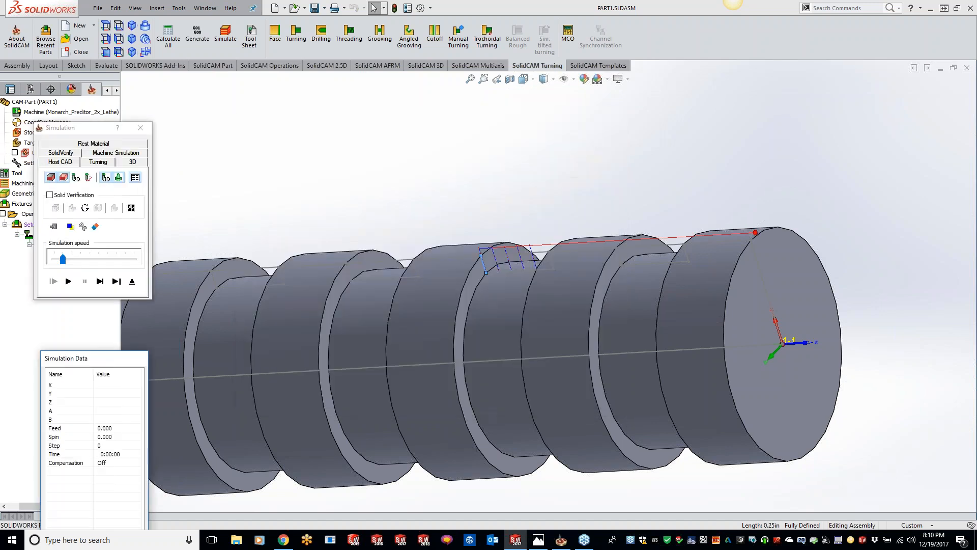
click(99, 162)
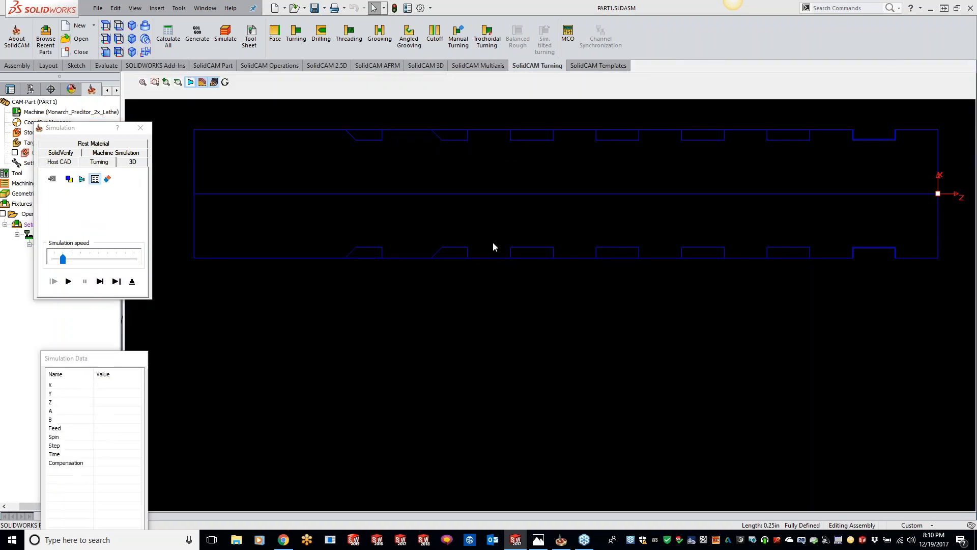
middle_drag(805, 184, 474, 346)
scroll(477, 350, up, 5)
middle_drag(528, 499, 551, 242)
click(98, 282)
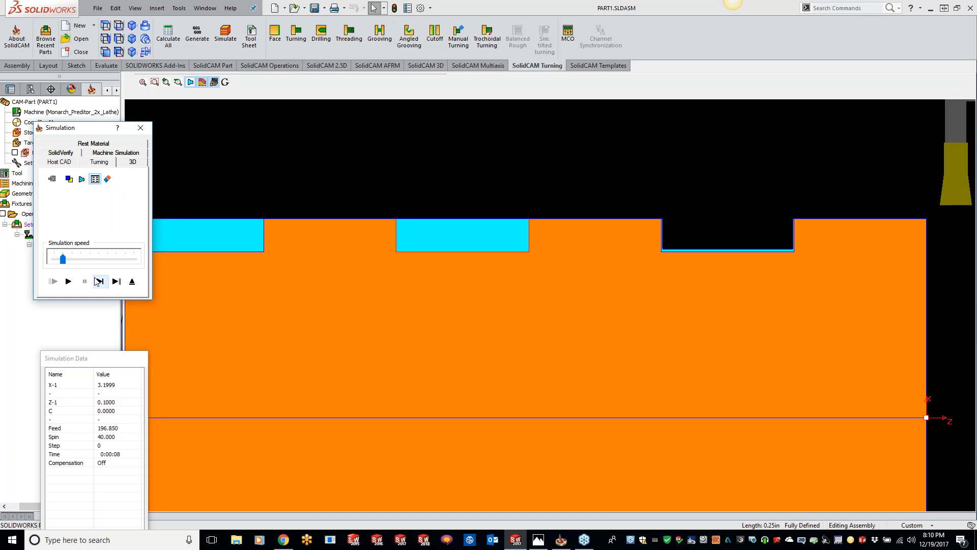
click(98, 282)
click(99, 282)
click(99, 281)
click(99, 282)
click(99, 281)
click(99, 281)
click(99, 282)
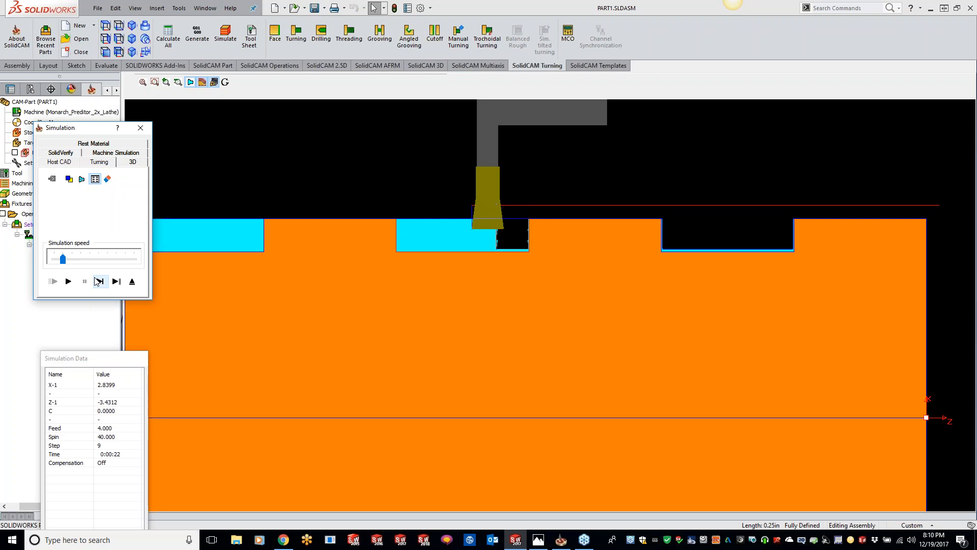
click(98, 281)
click(99, 281)
click(99, 281)
click(99, 282)
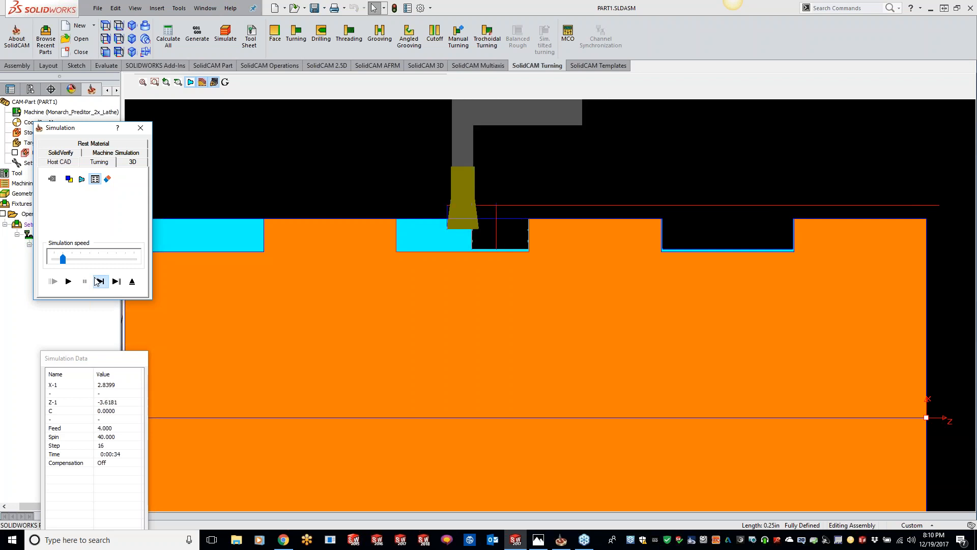
click(98, 282)
click(99, 281)
click(99, 281)
click(99, 281)
click(99, 282)
click(99, 281)
click(99, 282)
click(99, 281)
click(99, 281)
click(99, 281)
click(98, 281)
click(99, 282)
click(99, 282)
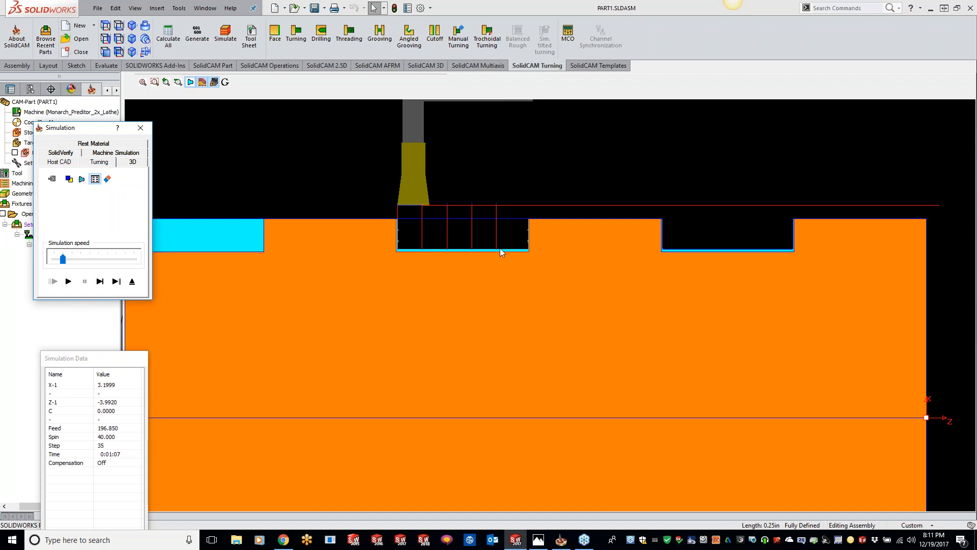
- Exit the simulation and display the toolpaths of both grooving operations together on the model
click(141, 128)
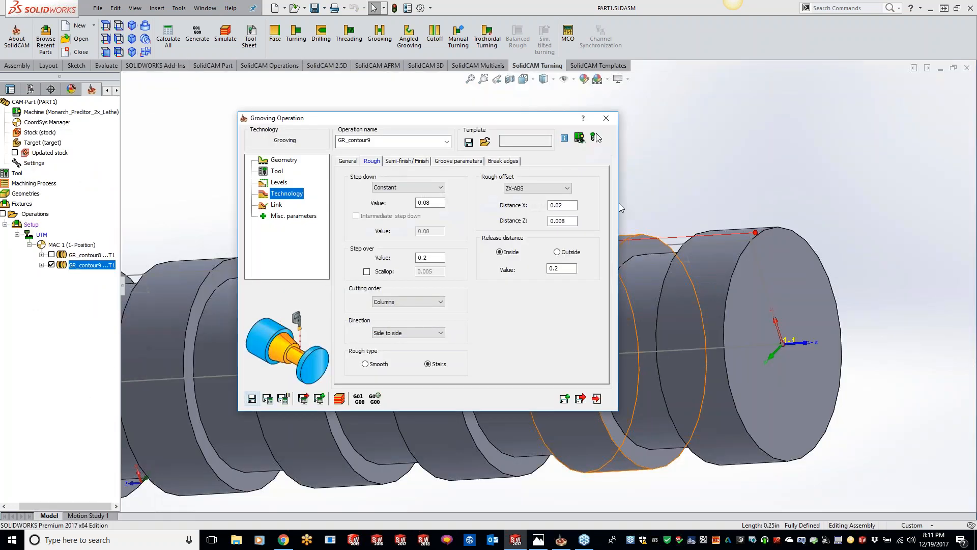
click(745, 204)
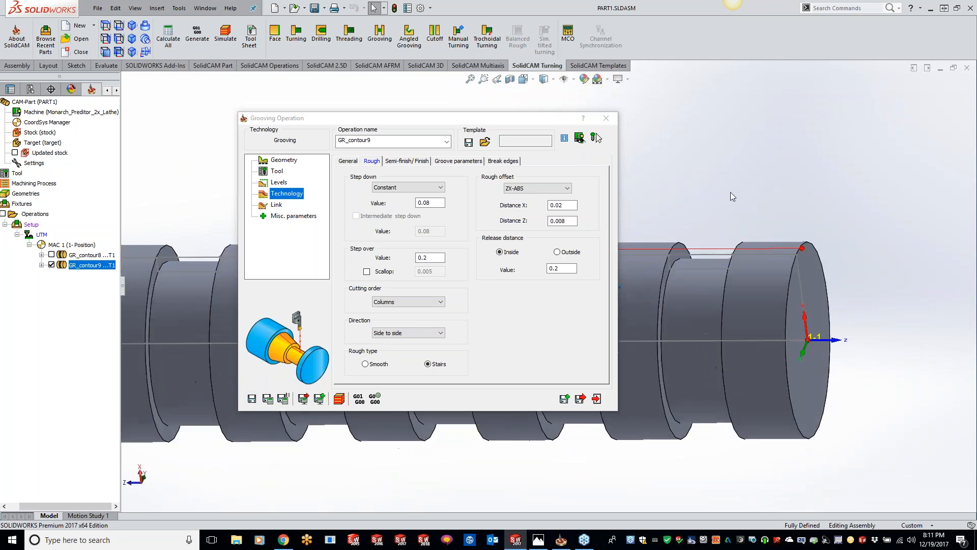
middle_drag(727, 191, 719, 192)
click(53, 255)
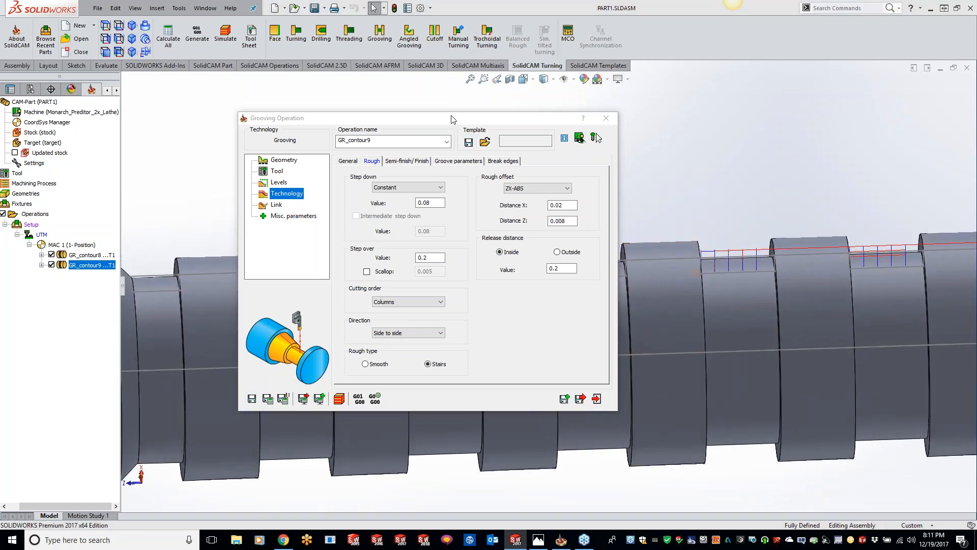
drag(458, 122, 241, 125)
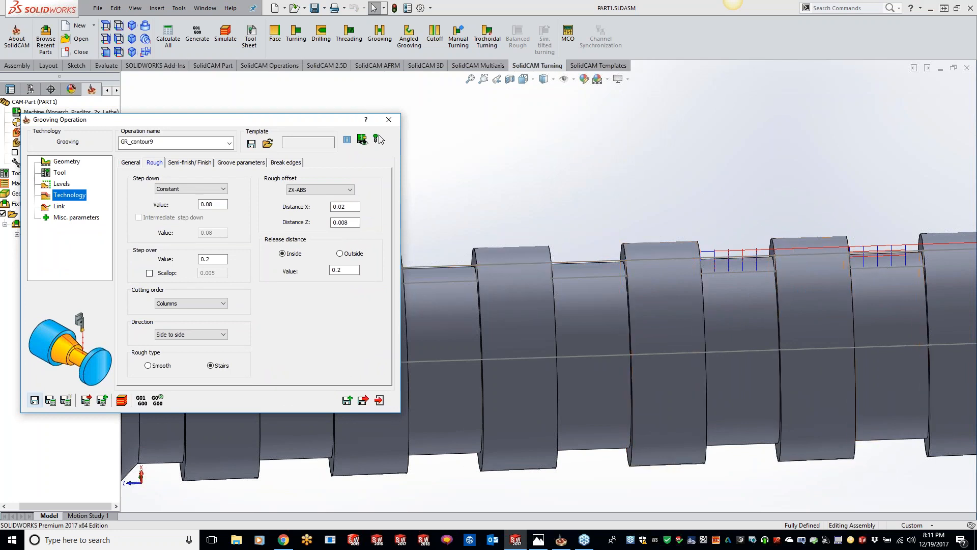
- Save and copy the grooving operation, and define geometry contour10 for the copy as a wall-to-wall chain along the third groove from the front end
click(348, 401)
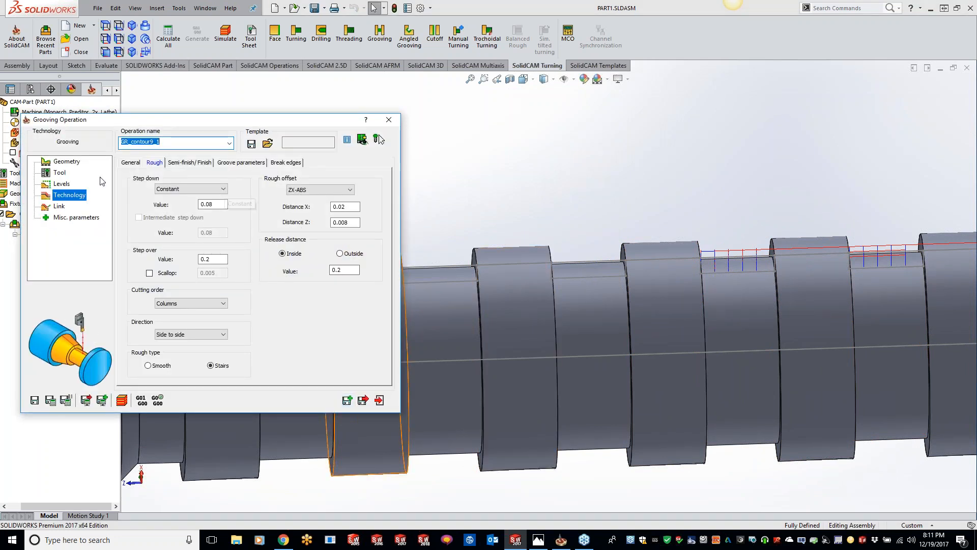
click(71, 162)
click(152, 196)
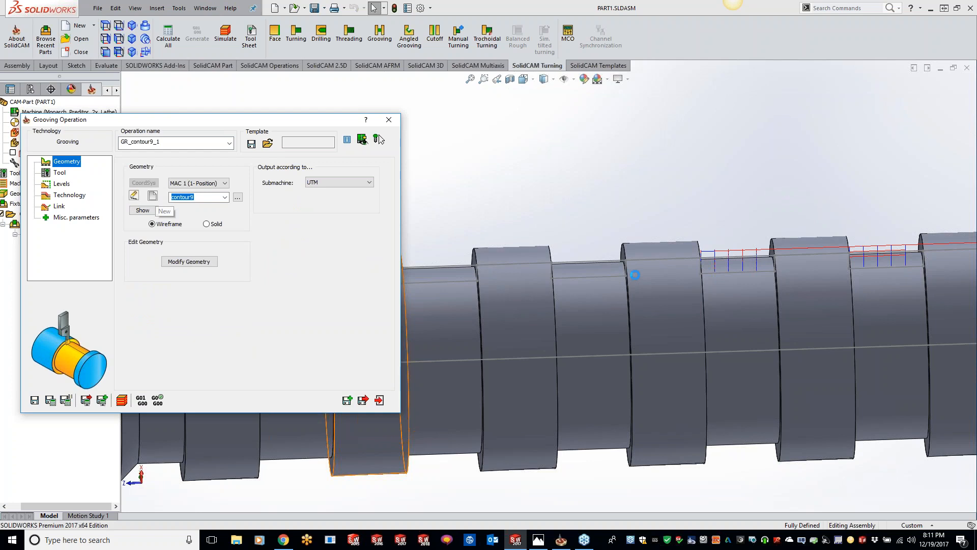
click(606, 275)
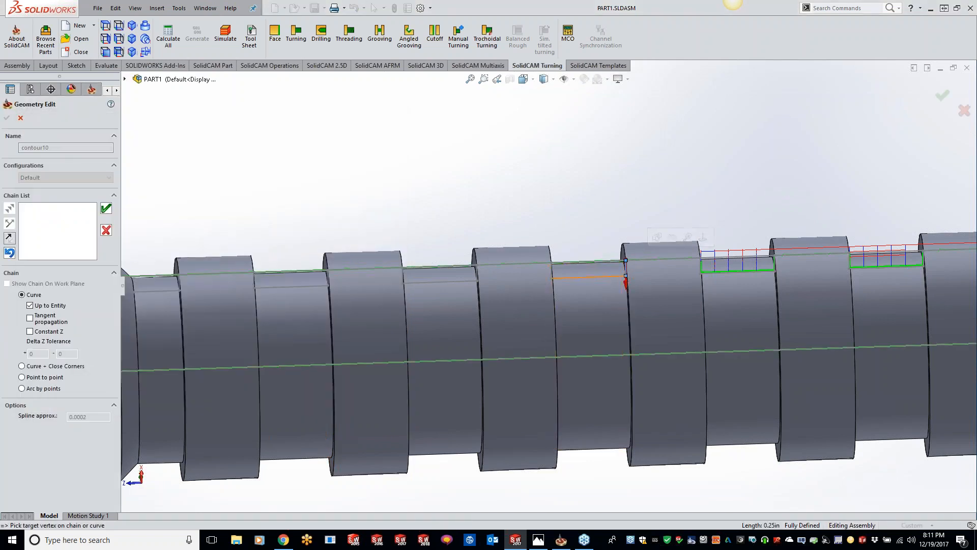
click(515, 262)
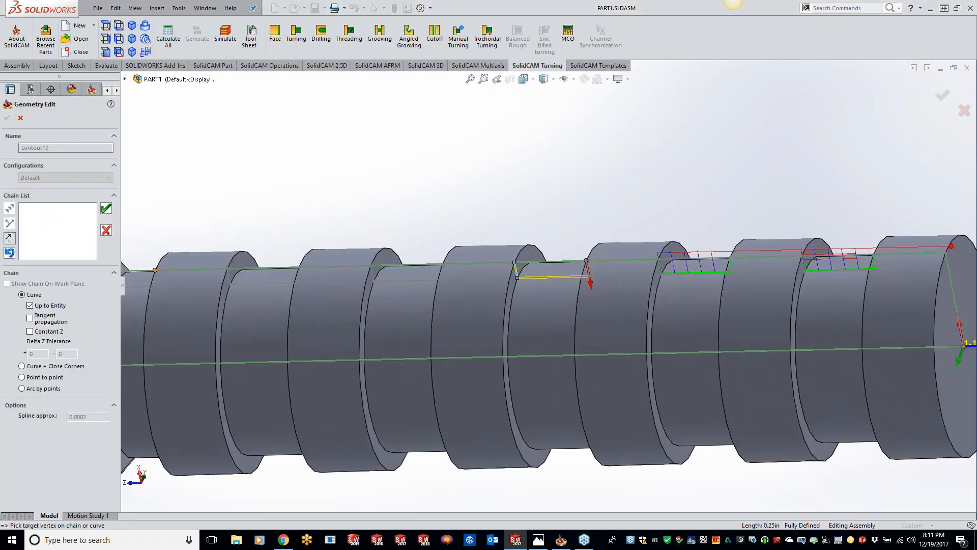
click(106, 208)
click(6, 117)
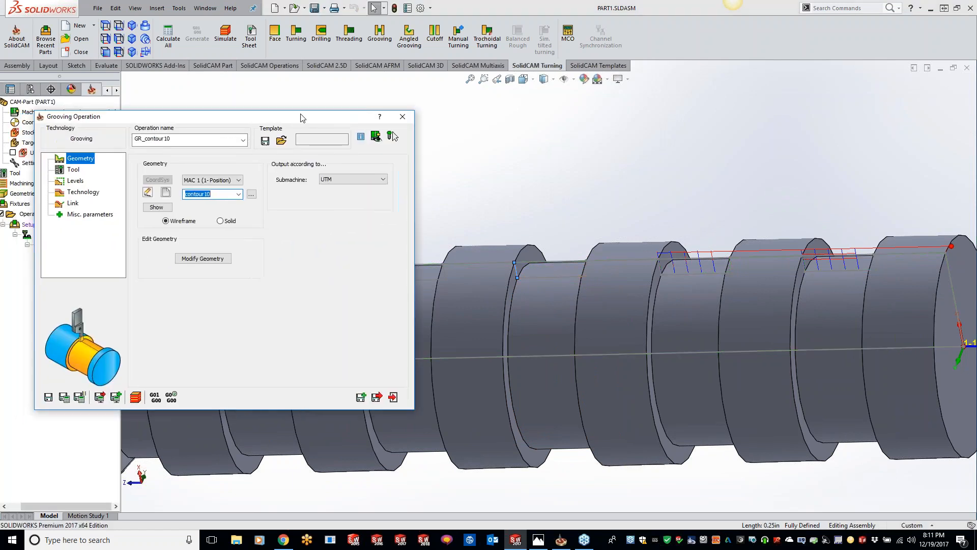
- Set the rough direction of the GR_contour10 operation to From middle outside, and save and calculate it
click(227, 186)
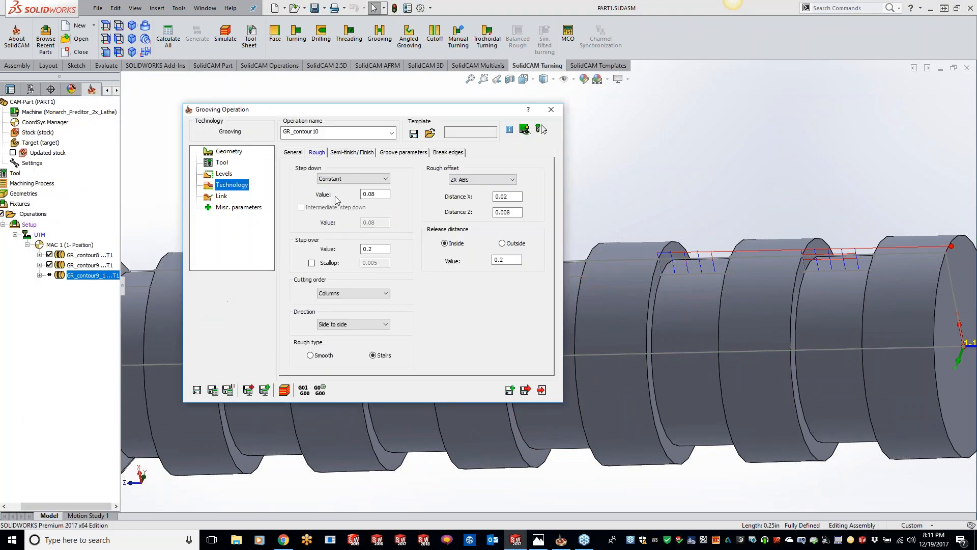
click(359, 325)
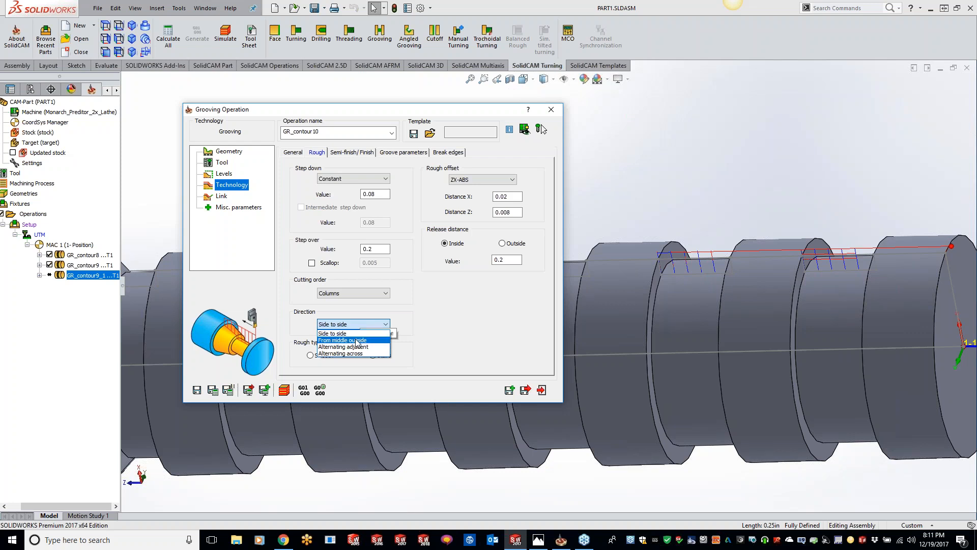
click(355, 340)
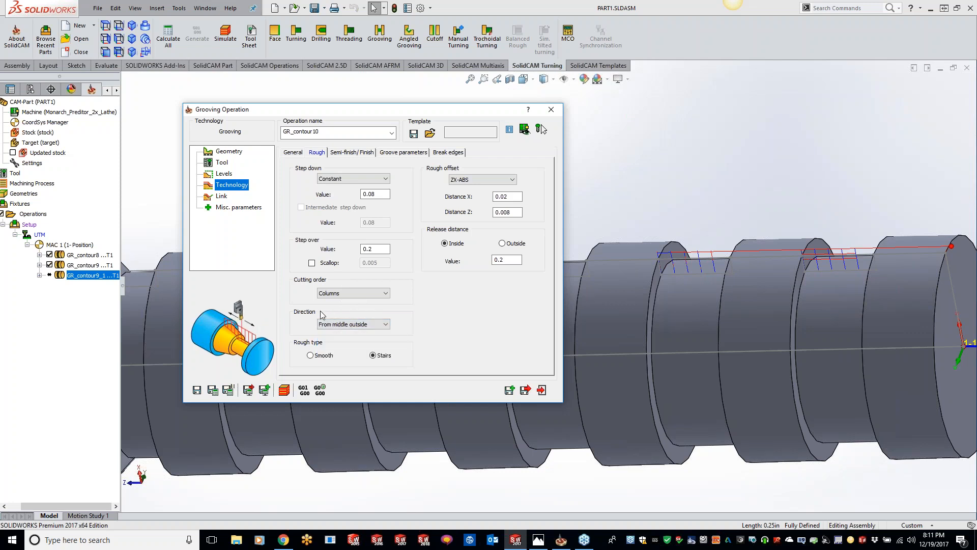
click(212, 391)
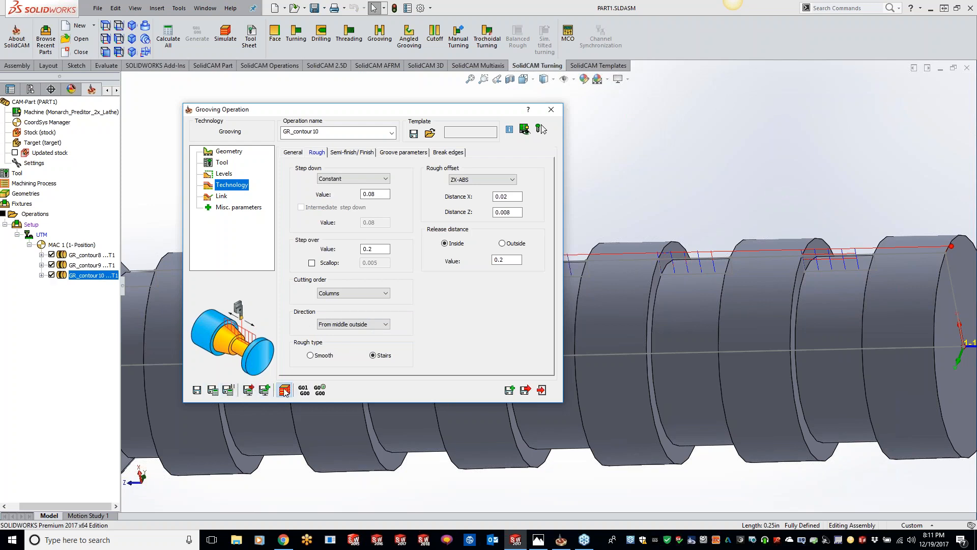
- Simulate GR_contour10 in the 2D Turning view, advancing move by move to examine the order in which the third groove's columns are cut
click(93, 163)
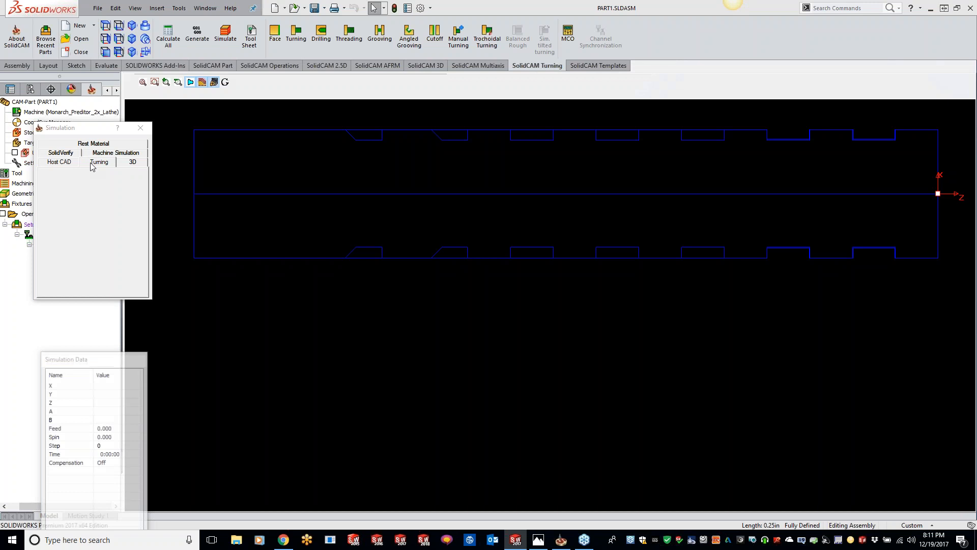
click(155, 82)
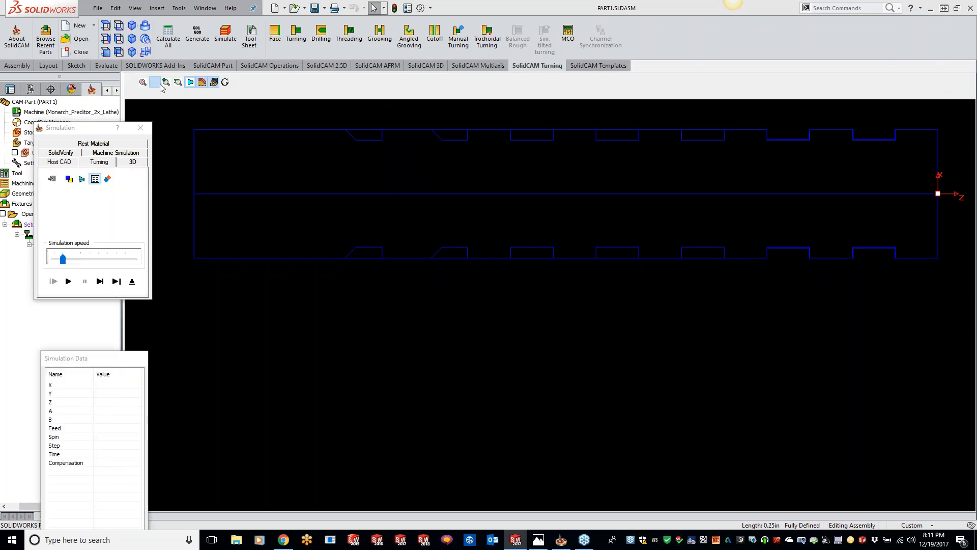
drag(664, 116, 748, 156)
click(101, 282)
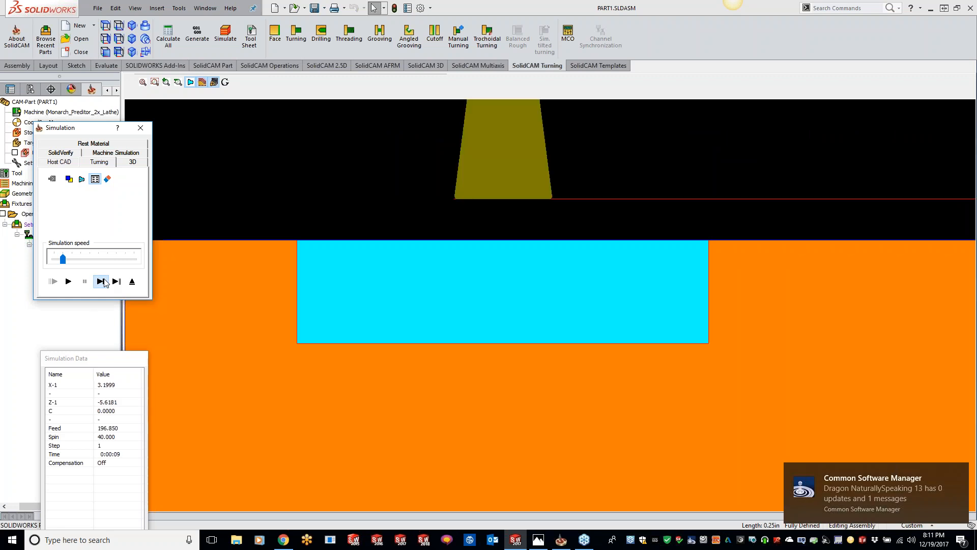
click(101, 281)
click(101, 282)
click(101, 282)
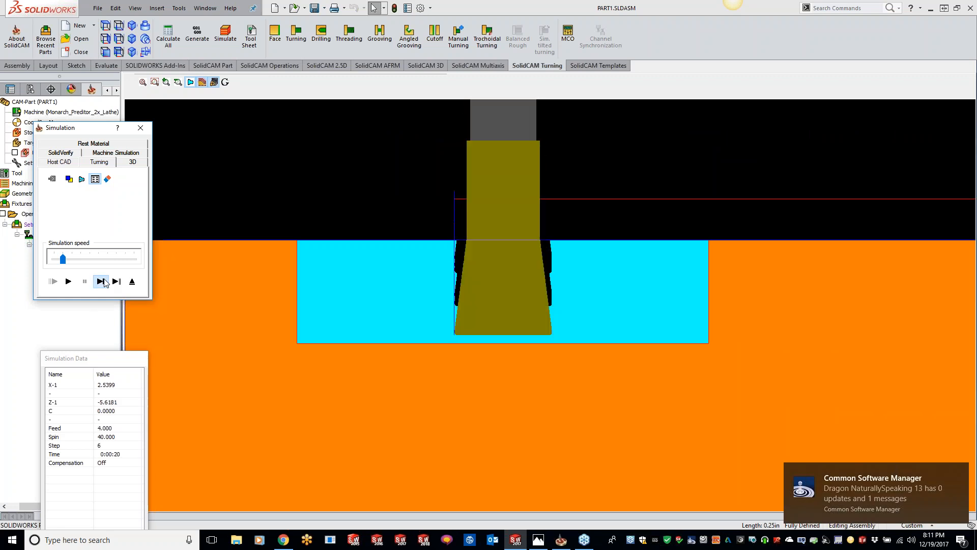
click(101, 281)
click(101, 282)
click(102, 281)
click(101, 281)
click(102, 282)
click(101, 281)
click(102, 281)
click(102, 281)
click(101, 282)
click(101, 282)
click(101, 281)
click(101, 281)
click(101, 282)
click(101, 282)
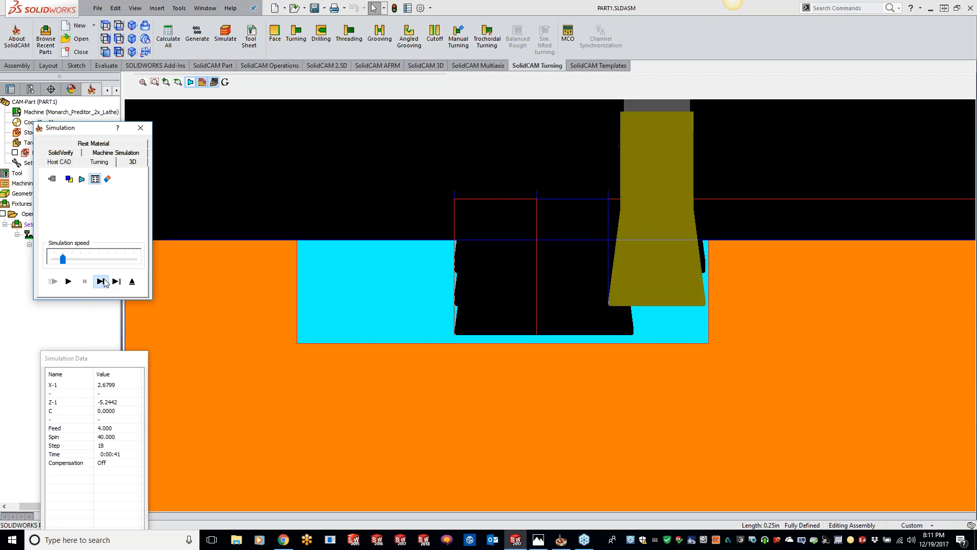
click(102, 281)
click(102, 282)
click(102, 281)
click(101, 282)
click(101, 282)
click(101, 282)
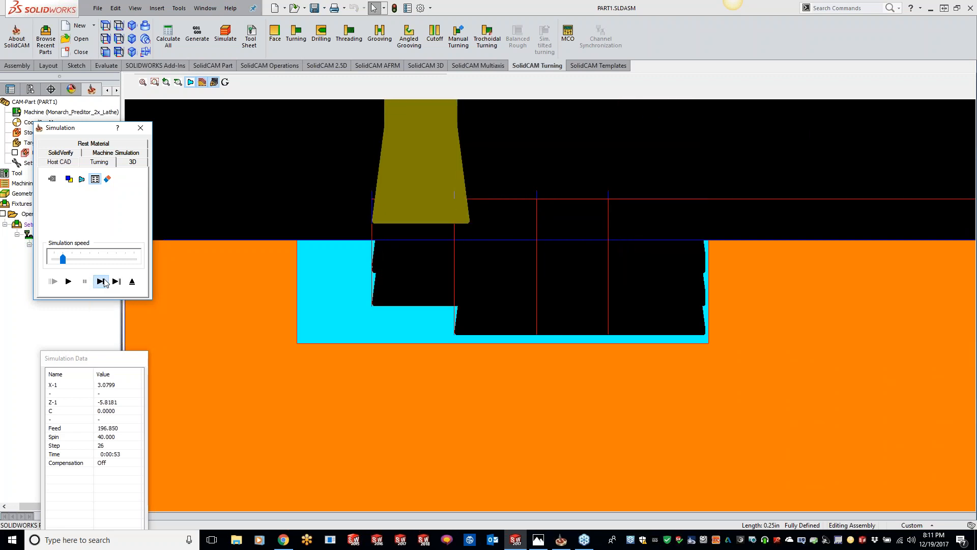
click(102, 282)
click(102, 281)
click(101, 281)
click(101, 282)
click(102, 281)
click(102, 282)
click(102, 282)
click(101, 281)
click(101, 282)
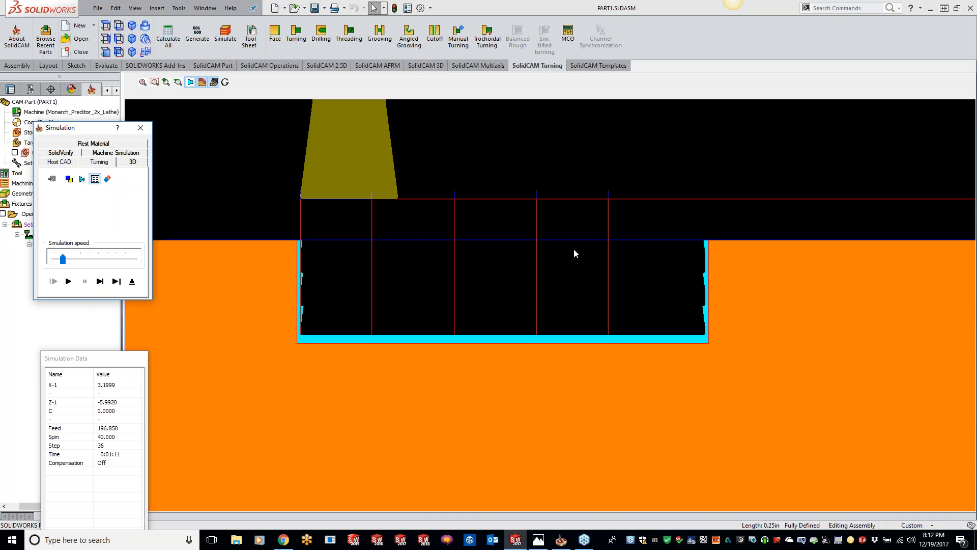
click(144, 131)
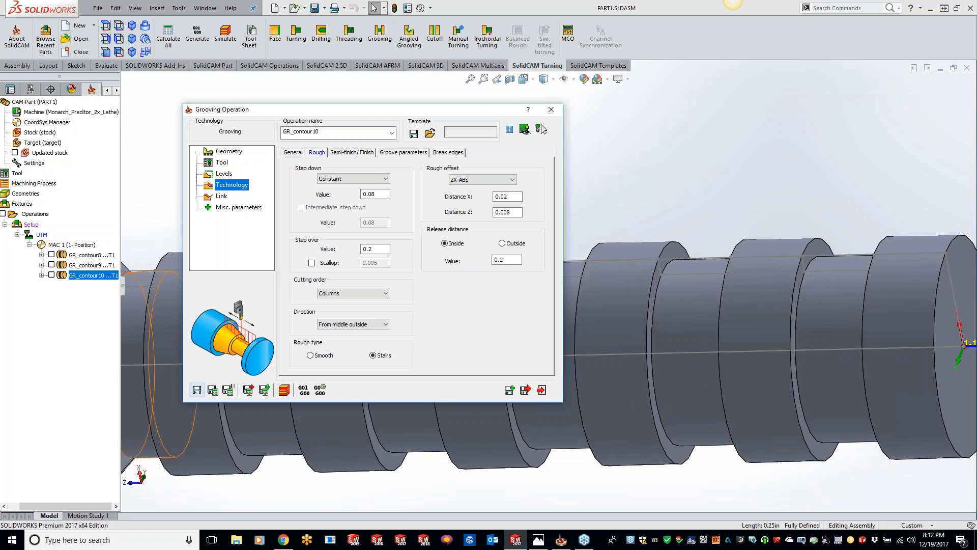
- Display the toolpaths of GR_contour8, GR_contour9 and GR_contour10 on the model
click(51, 255)
click(51, 265)
click(52, 275)
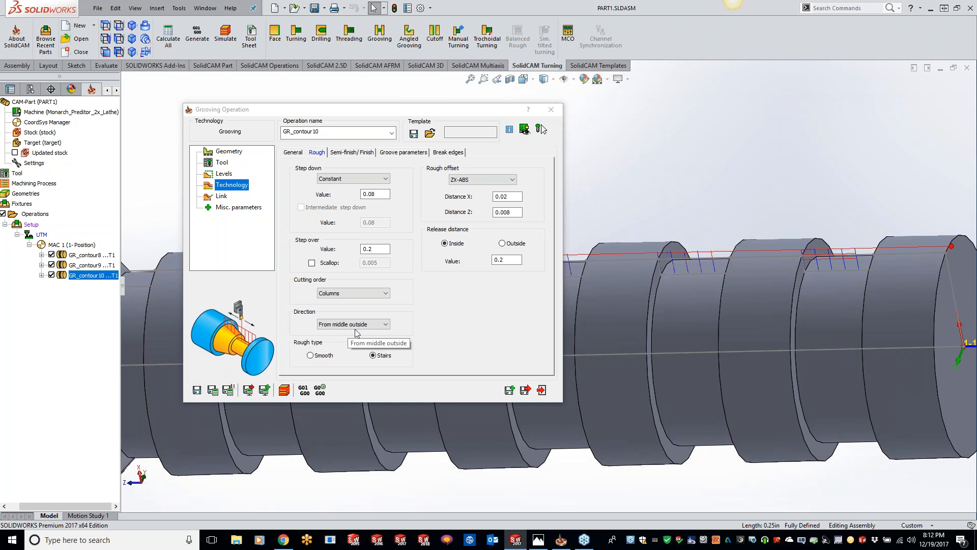
- Save and copy GR_contour10, and define geometry contour11 for the copy as a wall-to-wall chain along the fourth groove from the front end
click(508, 391)
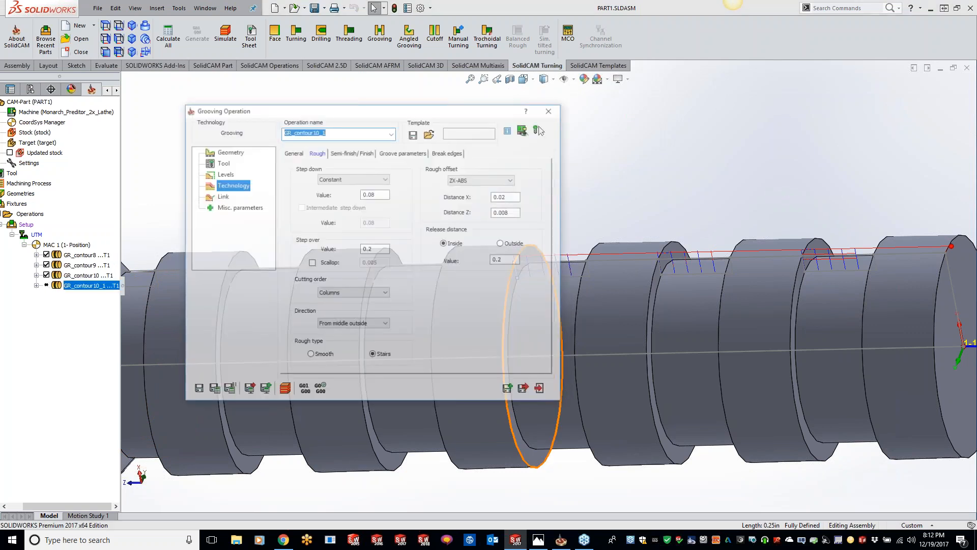
click(230, 151)
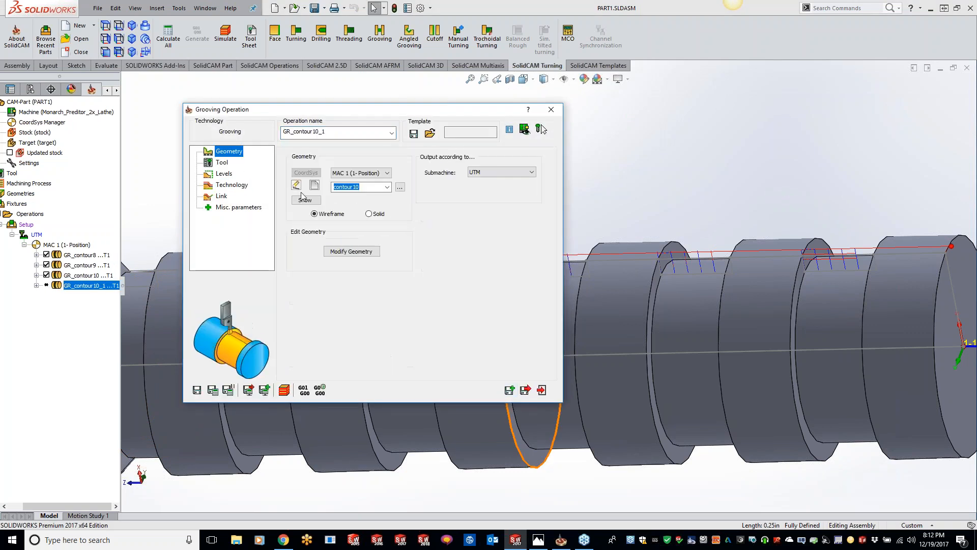
click(315, 185)
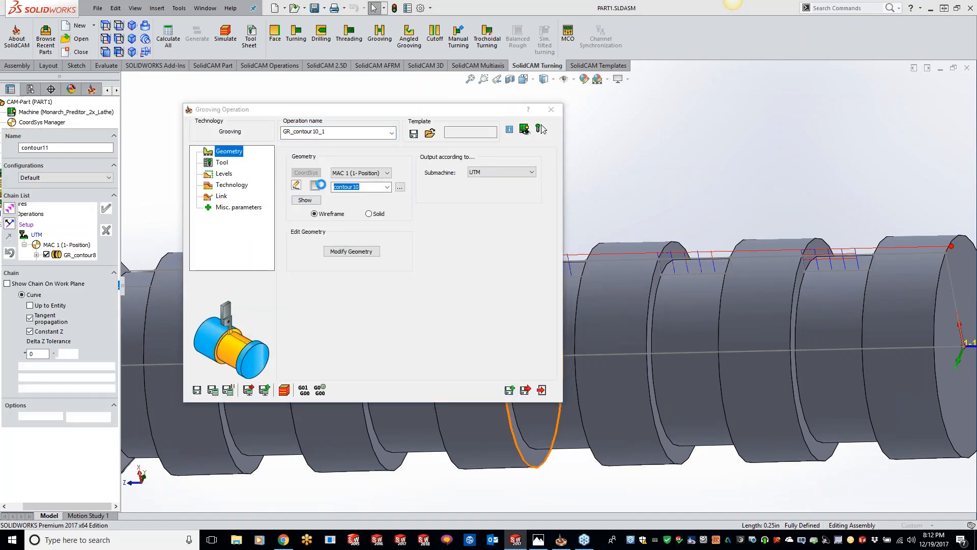
click(442, 199)
middle_drag(442, 198, 378, 292)
click(446, 286)
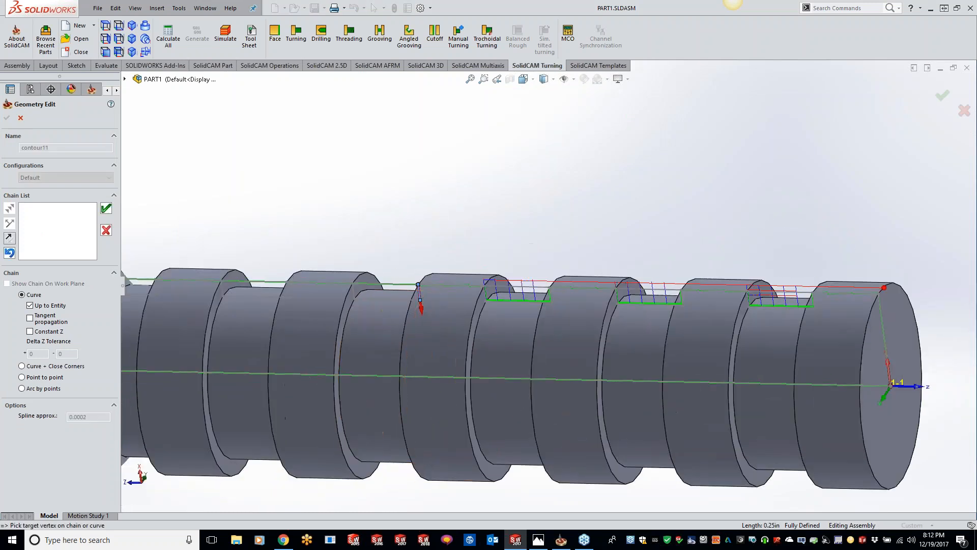
click(353, 284)
click(106, 208)
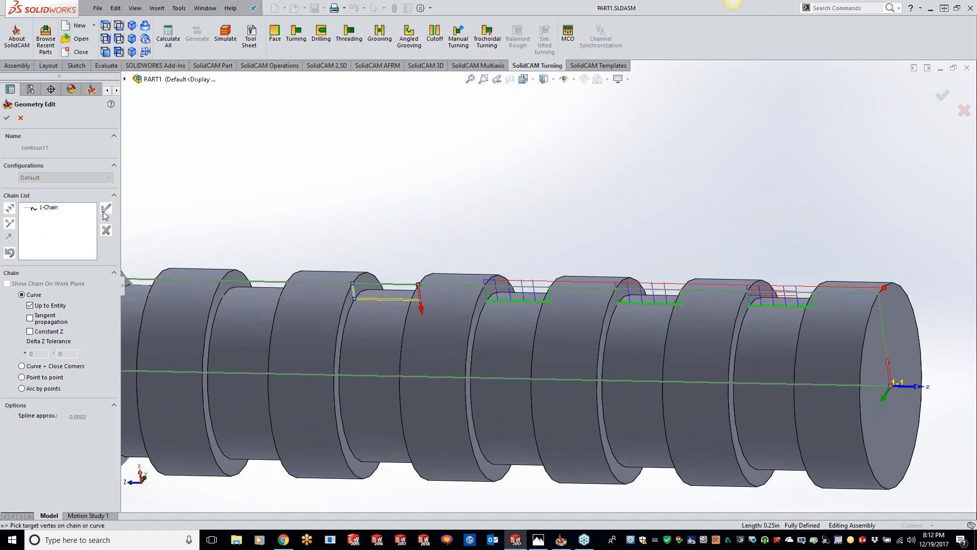
click(7, 117)
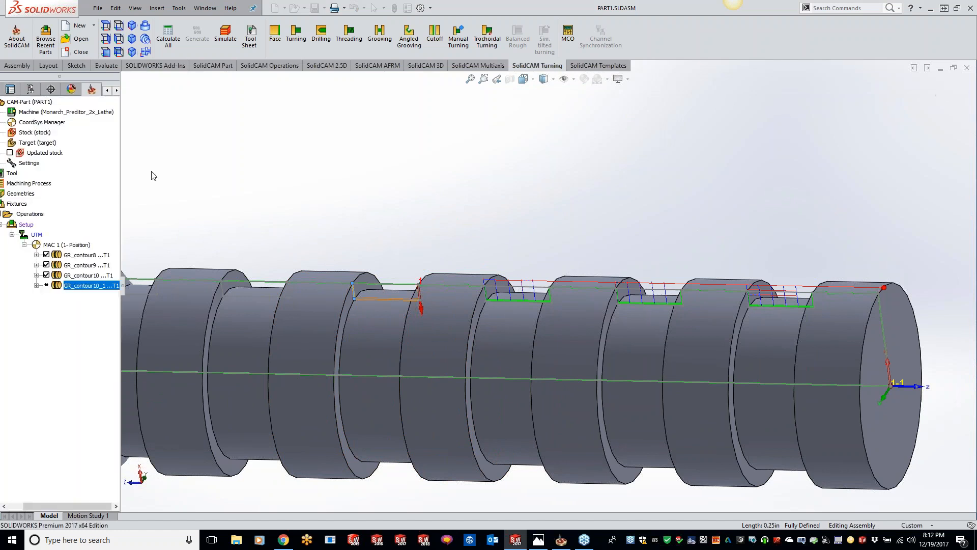
- Set the rough direction of the GR_contour11 operation to Alternating adjacent
click(228, 186)
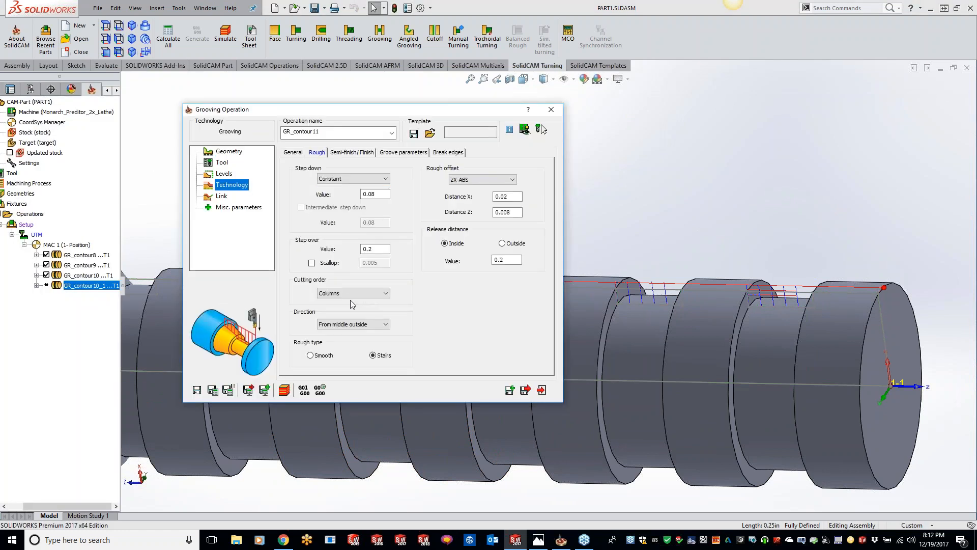
click(356, 328)
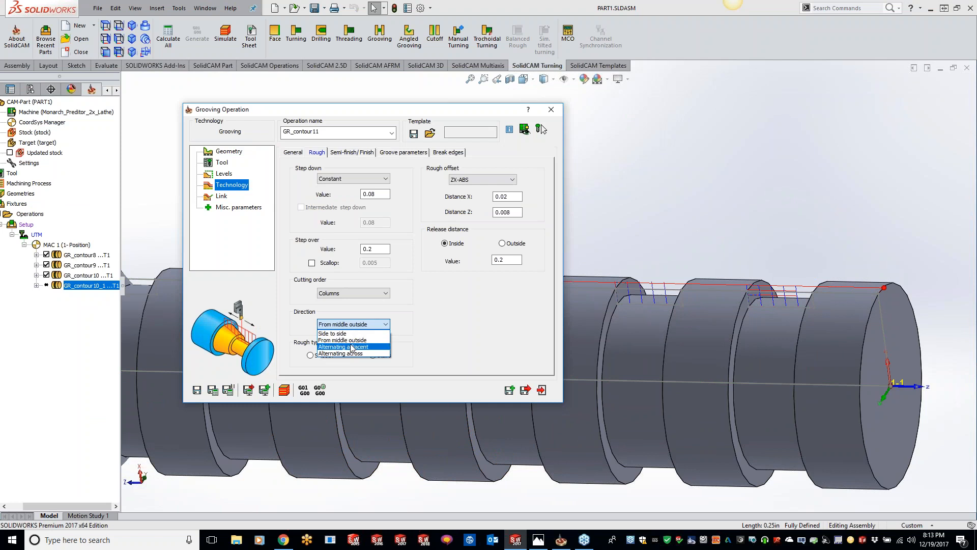
click(351, 348)
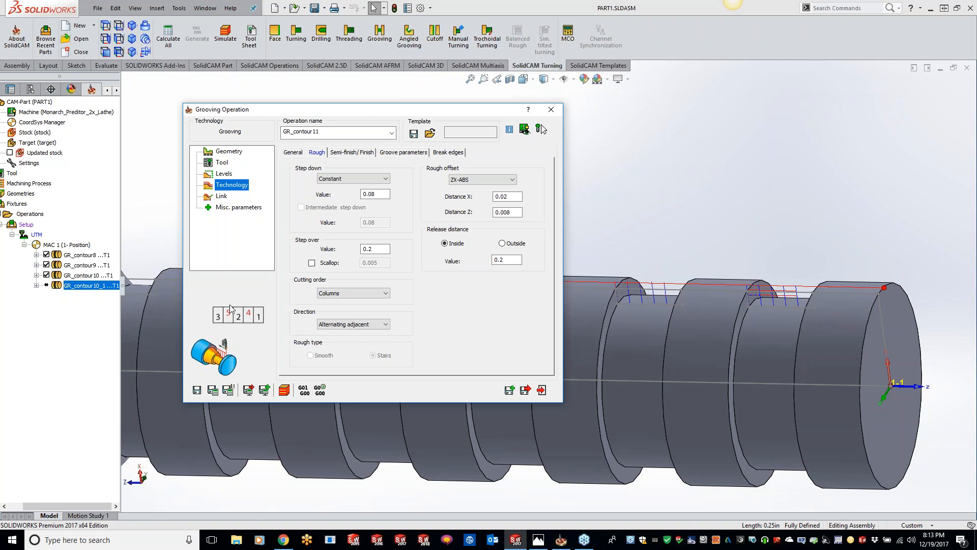
- Calculate GR_contour11 and simulate it in the 2D Turning view, advancing move by move to examine the order in which the fourth groove's columns are cut
click(284, 390)
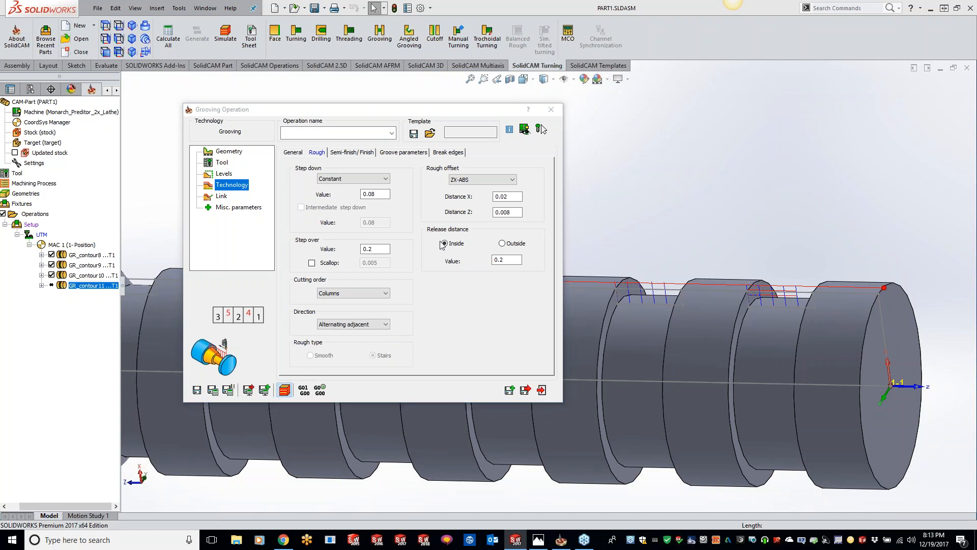
click(441, 241)
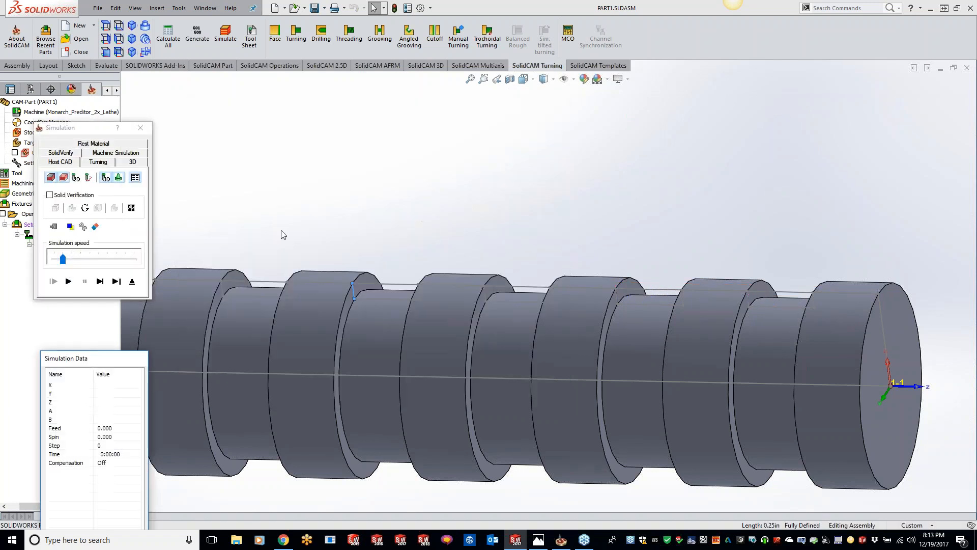
click(97, 162)
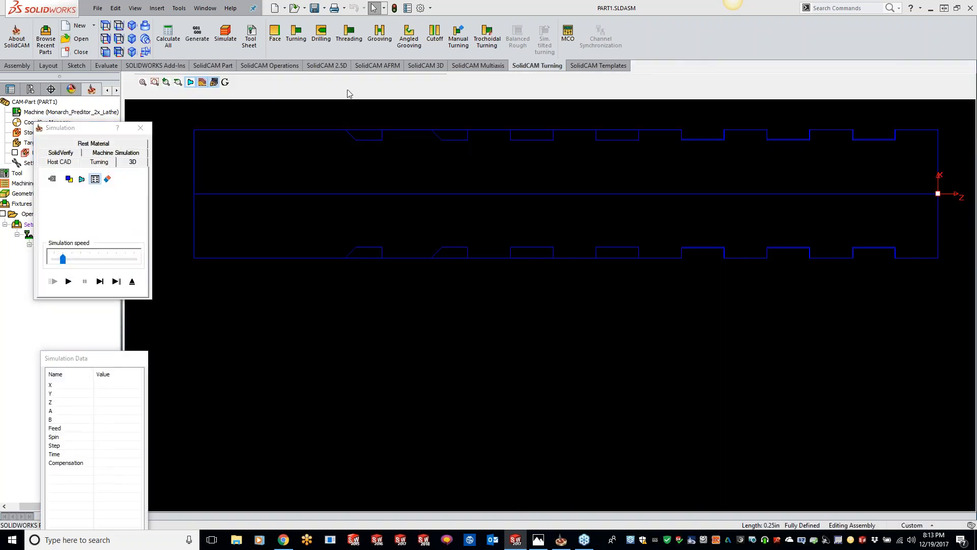
click(155, 83)
drag(576, 116, 656, 159)
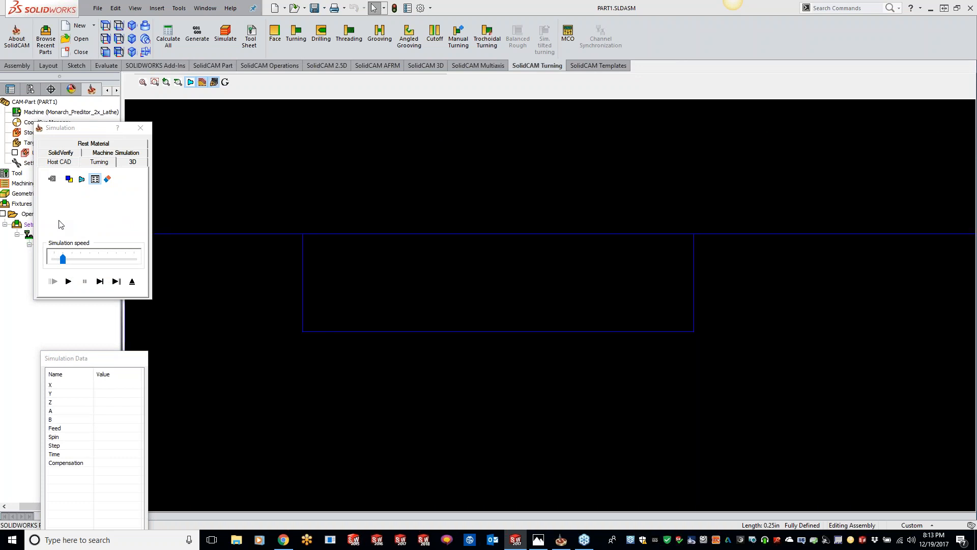
click(100, 281)
click(100, 281)
click(100, 281)
click(99, 281)
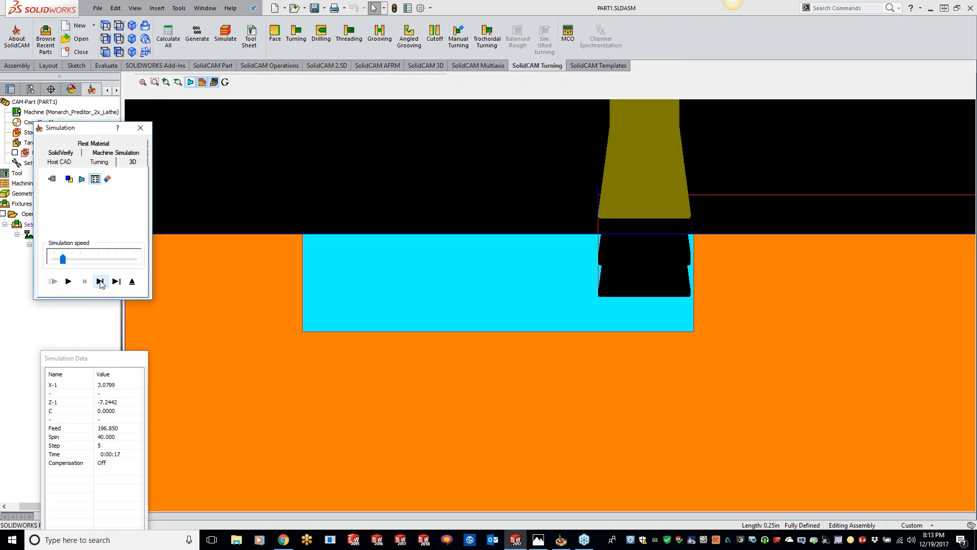
click(100, 281)
click(99, 282)
click(100, 281)
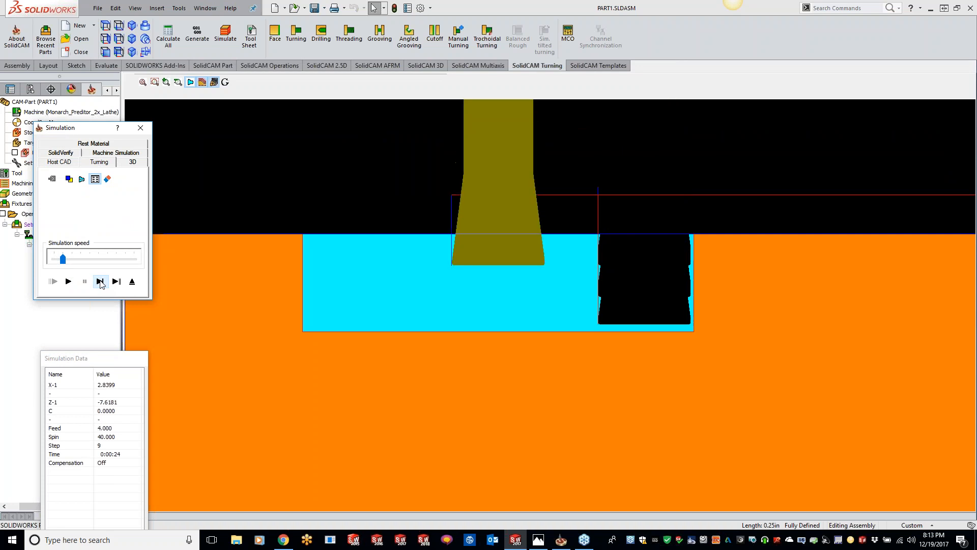
click(100, 281)
click(100, 281)
click(100, 281)
click(100, 281)
click(99, 282)
click(100, 282)
click(100, 282)
click(100, 281)
click(99, 281)
click(100, 282)
click(100, 282)
click(99, 281)
click(100, 281)
click(99, 282)
click(99, 281)
click(100, 281)
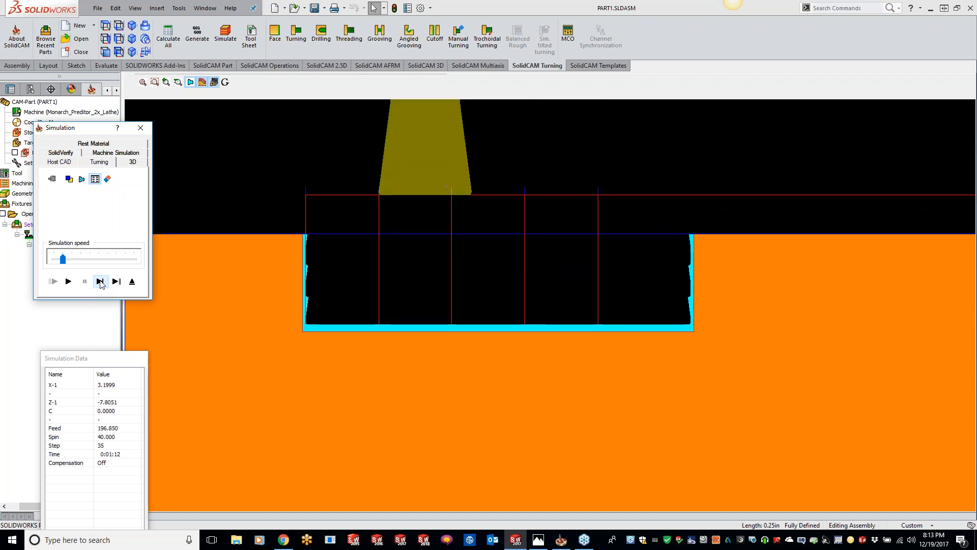
click(100, 281)
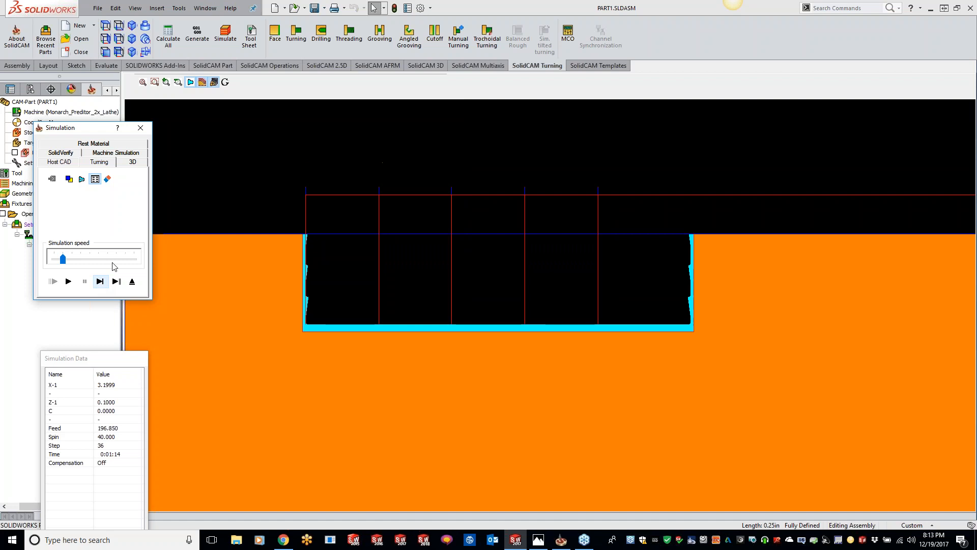
click(140, 128)
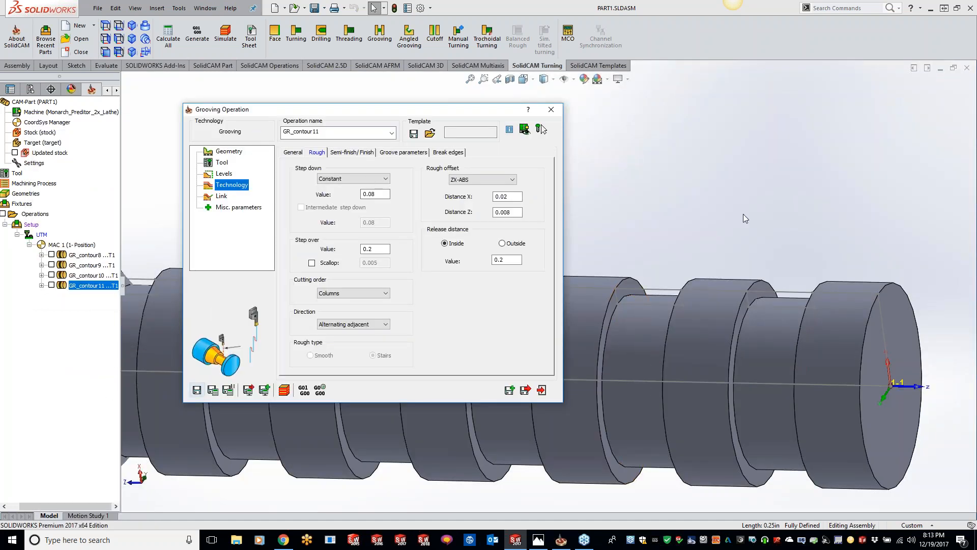
- Display the toolpaths of all the grooving operations, GR_contour8 through GR_contour11, with the grooves clear of the operation dialog
middle_drag(690, 216, 658, 205)
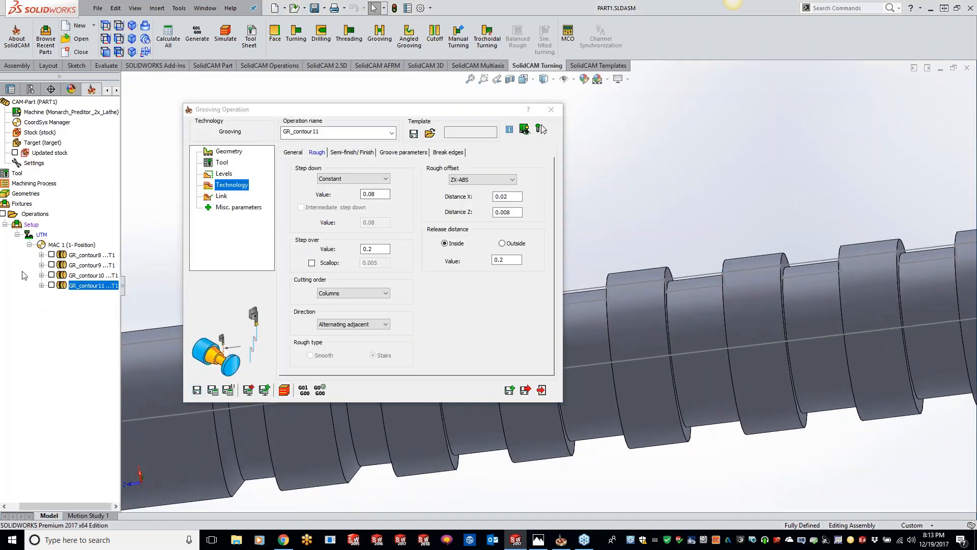
click(3, 214)
drag(451, 112, 287, 87)
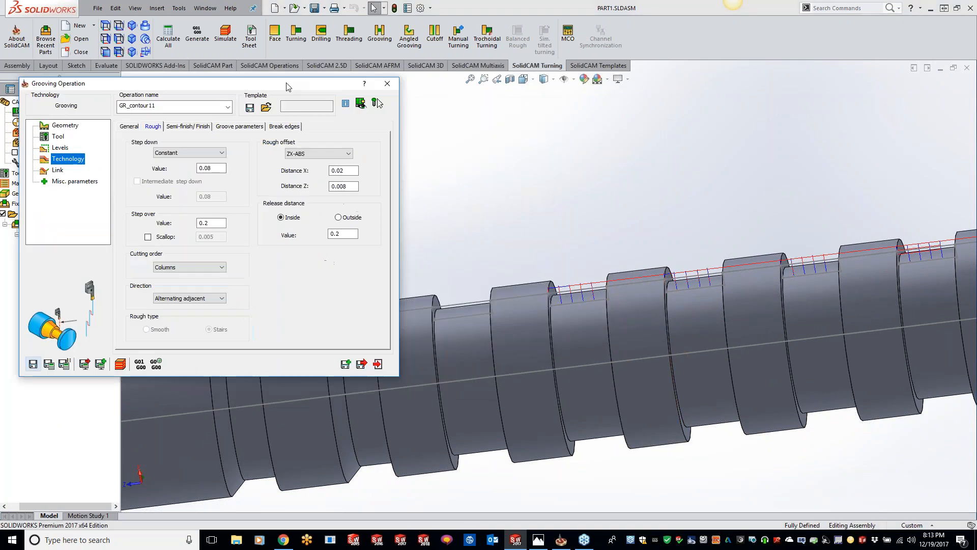
- Save and copy GR_contour11, and define geometry contour12 for the copy as a wall-to-wall chain along the fifth groove from the front end
click(345, 364)
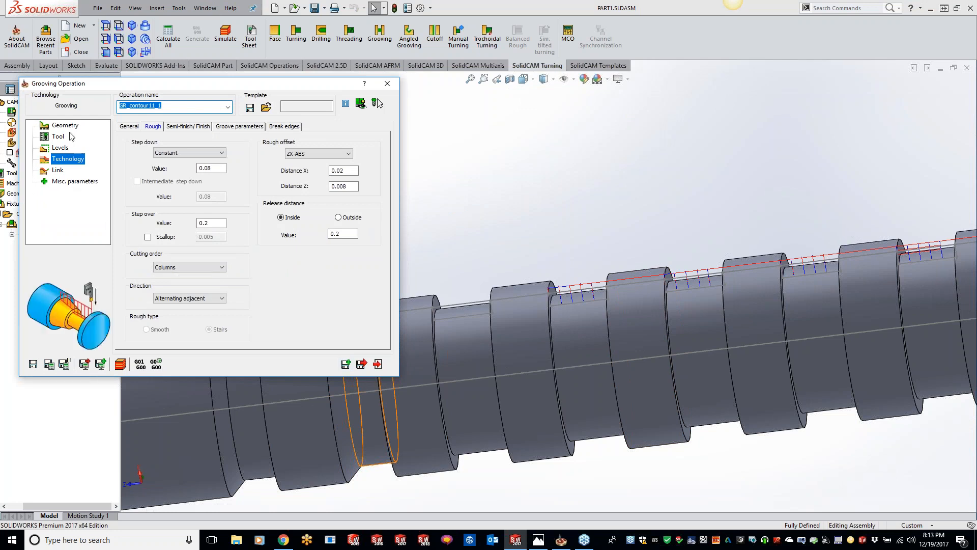
click(69, 126)
click(189, 225)
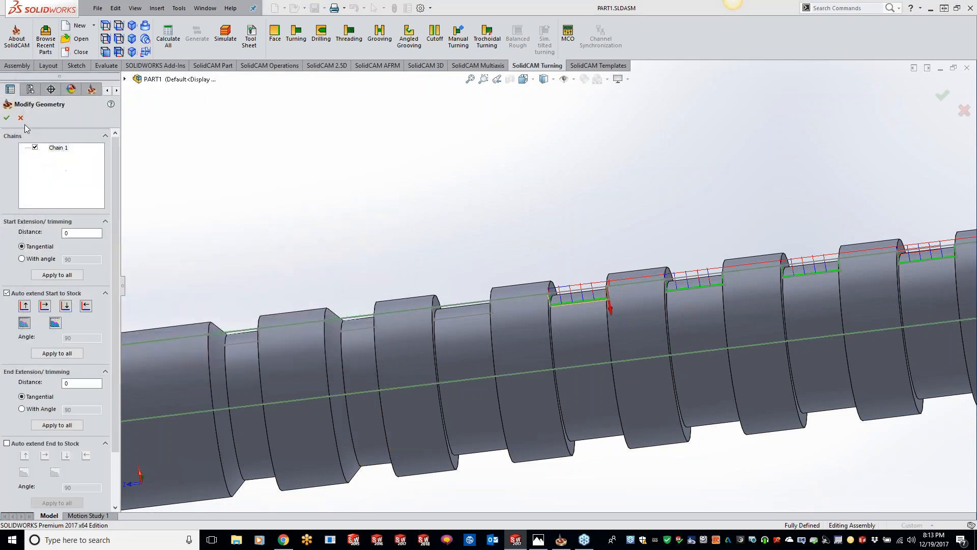
click(7, 118)
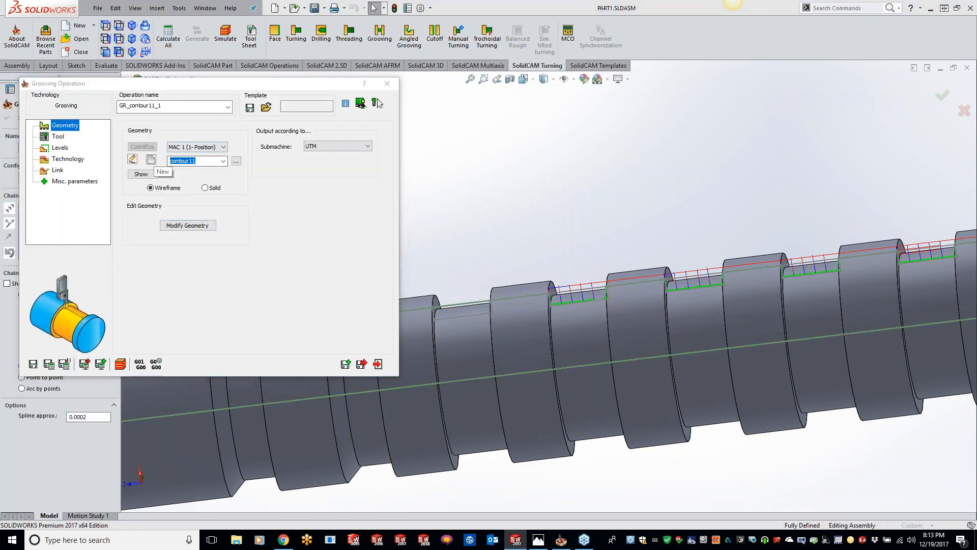
click(151, 160)
click(488, 309)
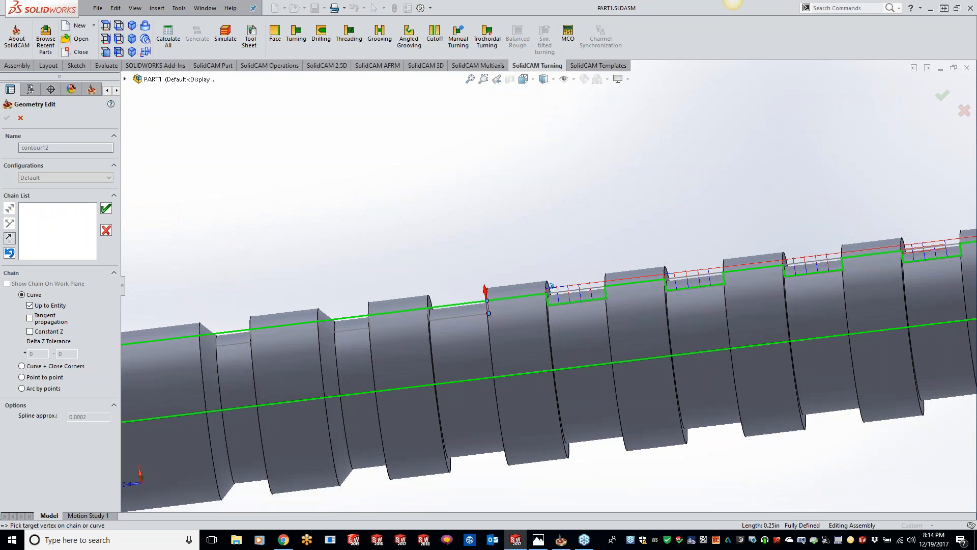
middle_drag(488, 310, 427, 327)
click(10, 238)
click(429, 315)
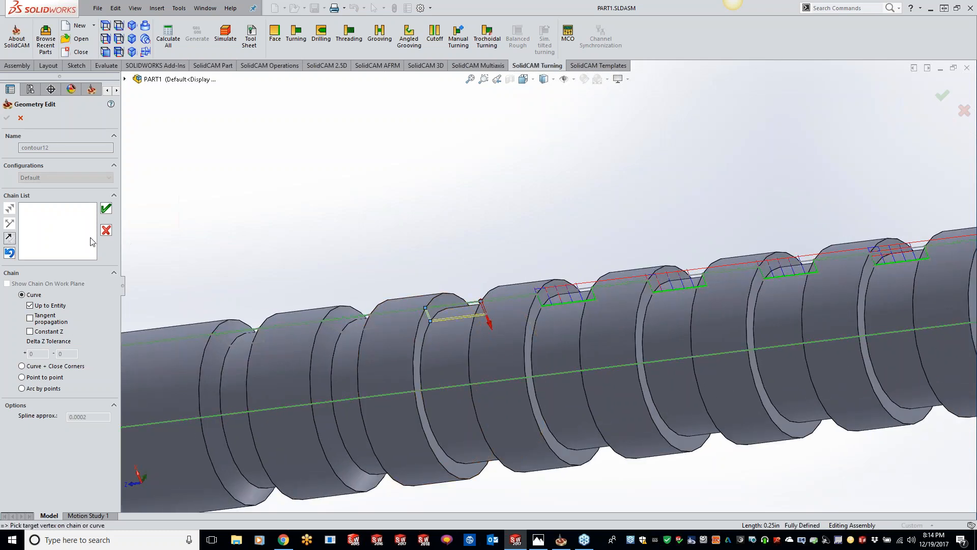
click(106, 210)
click(6, 118)
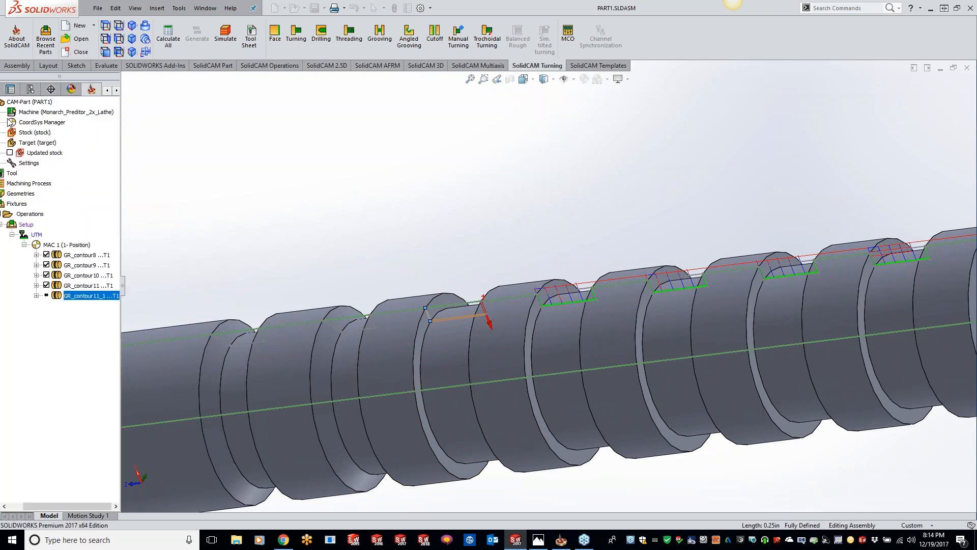
- Set the rough direction of the GR_contour12 operation to Alternating across
click(68, 158)
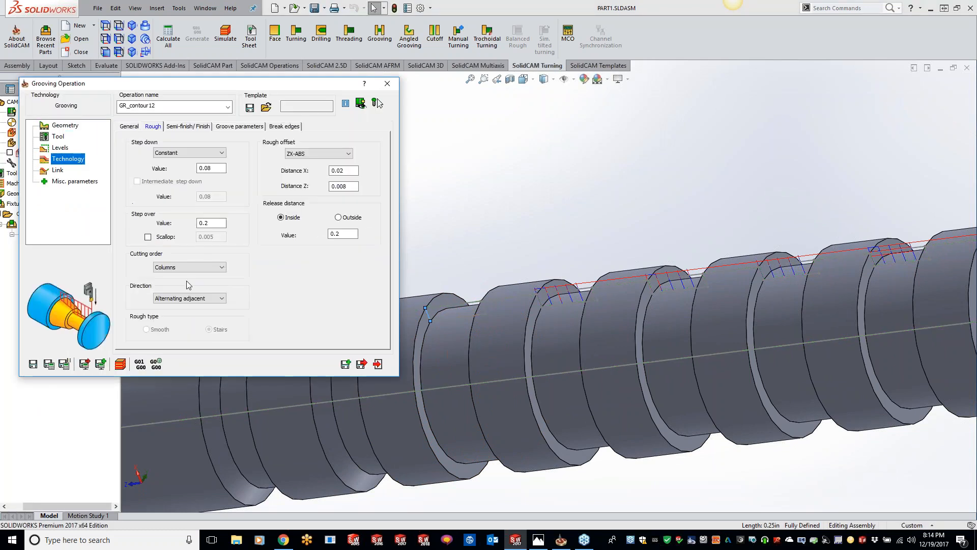
click(190, 299)
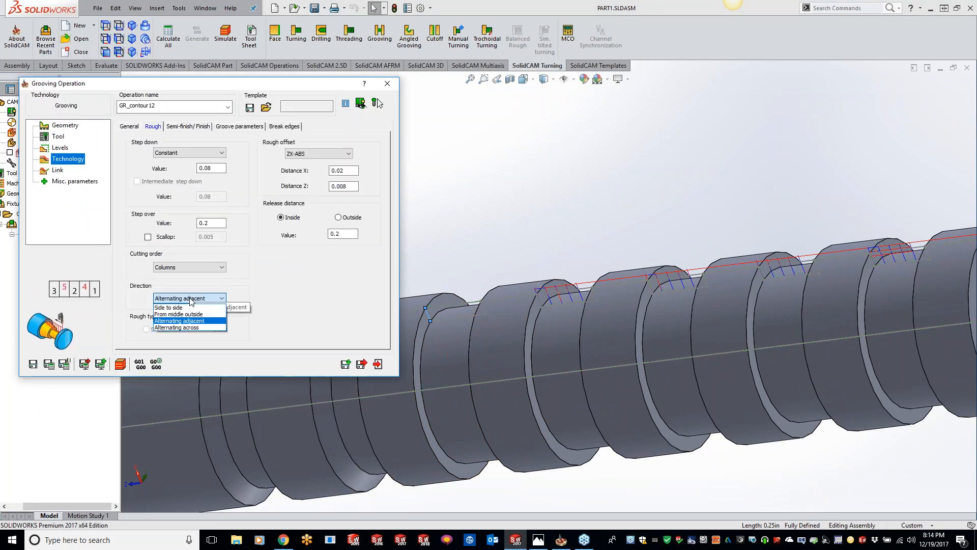
click(182, 328)
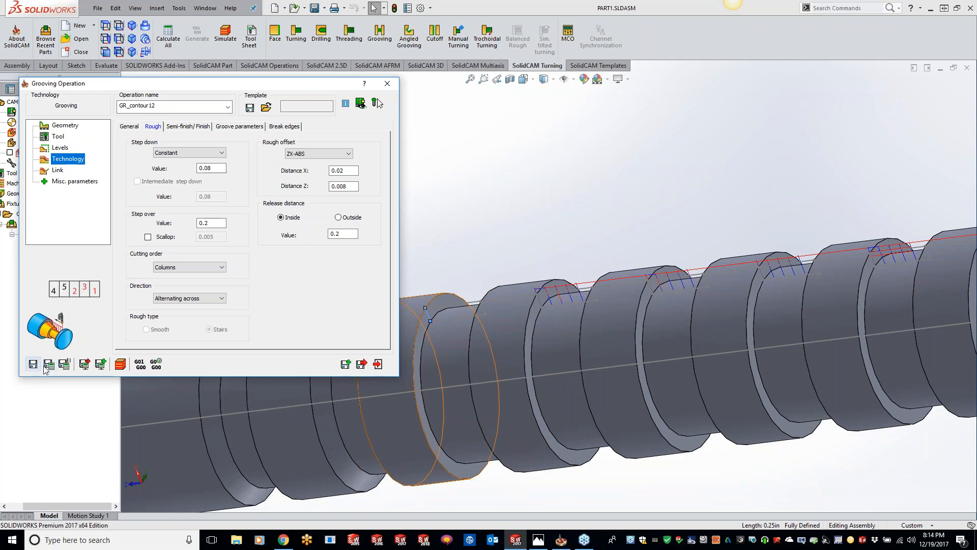
- Calculate GR_contour12 and turn off the calculation prompt with the Don't ask again option
click(120, 365)
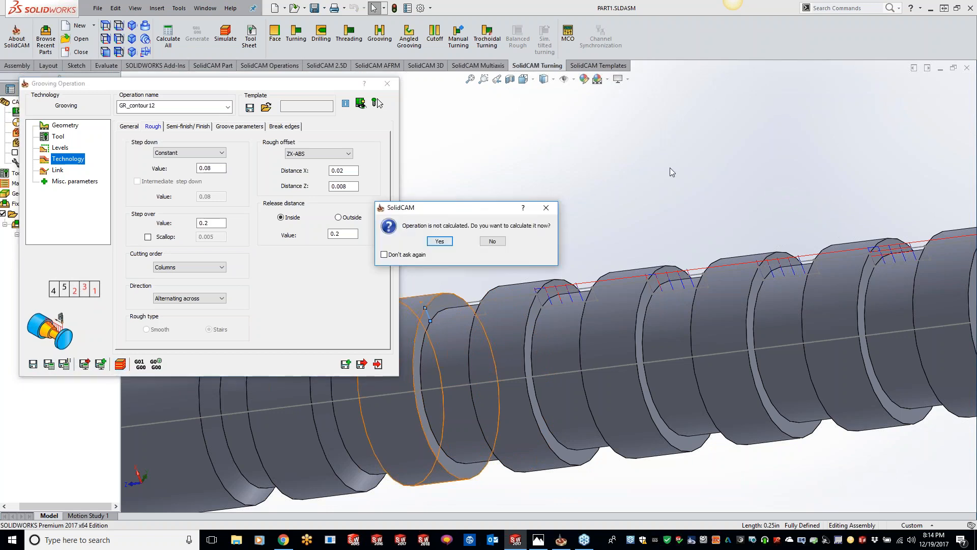
click(384, 255)
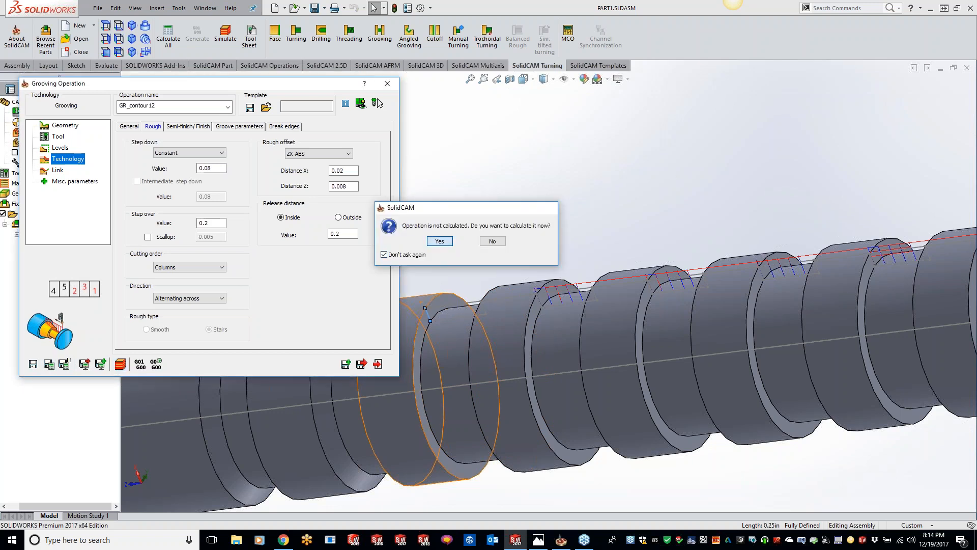
click(440, 242)
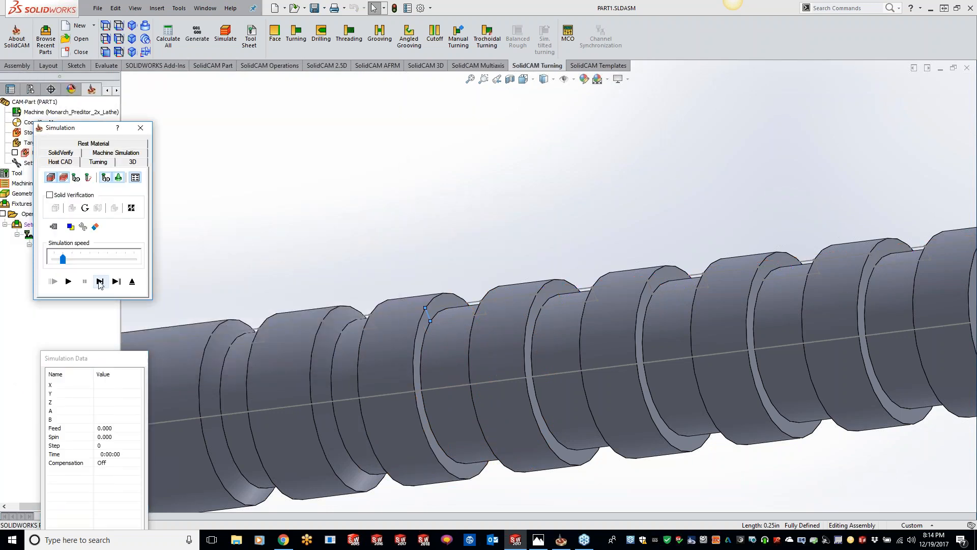
click(140, 131)
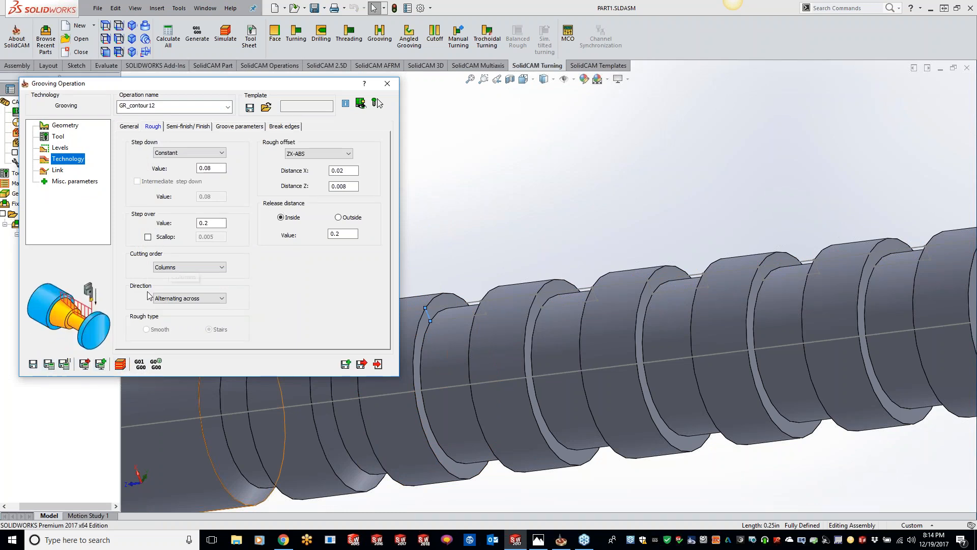
- Simulate GR_contour12 in the 2D Turning view, advancing move by move to examine the fifth groove's column cutting order, and leave the operation
click(121, 364)
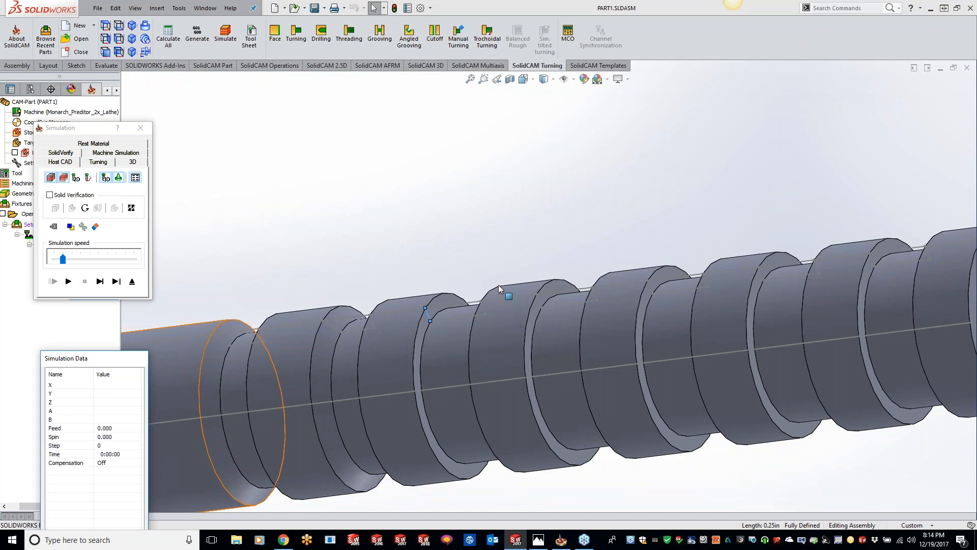
click(99, 161)
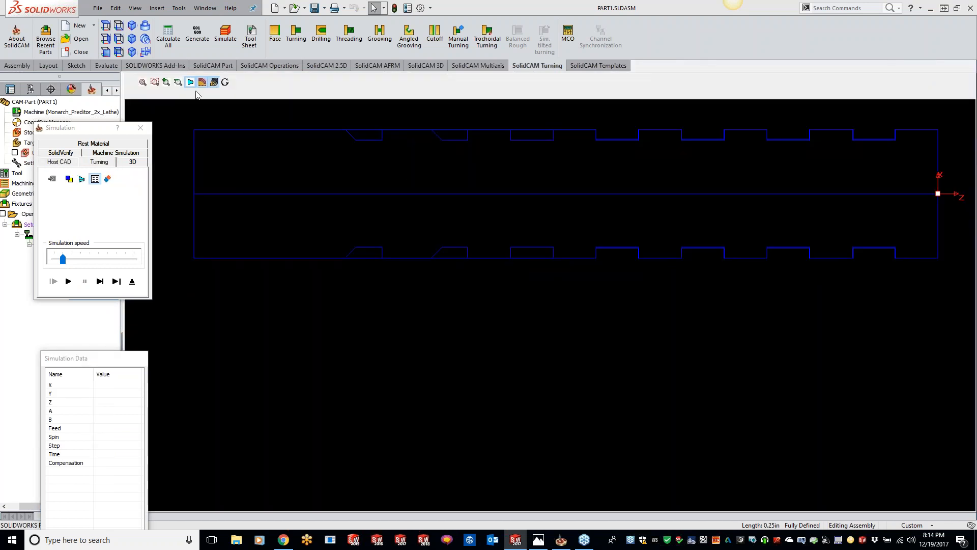
click(155, 82)
drag(561, 144, 570, 145)
click(100, 281)
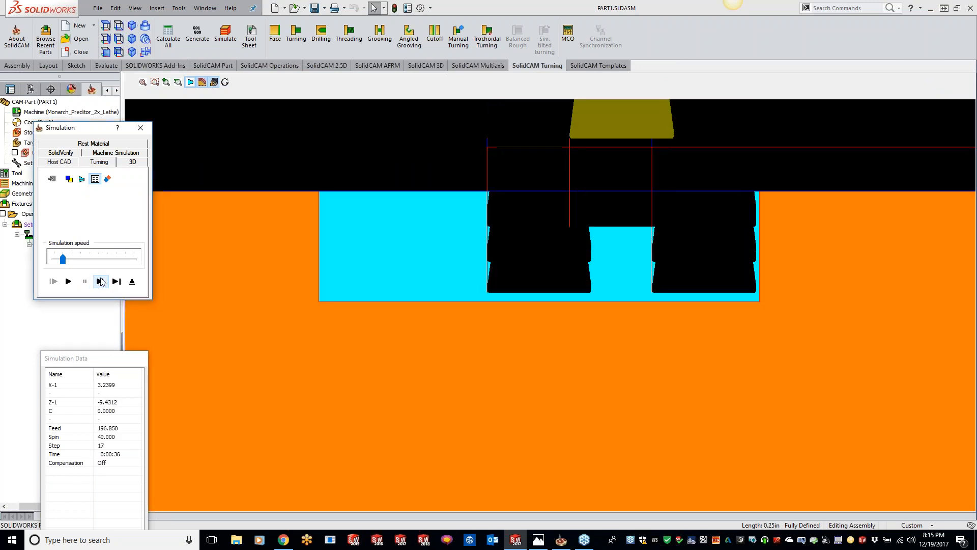
click(100, 281)
click(100, 281)
click(100, 281)
click(100, 281)
click(101, 281)
click(101, 281)
click(101, 281)
click(100, 281)
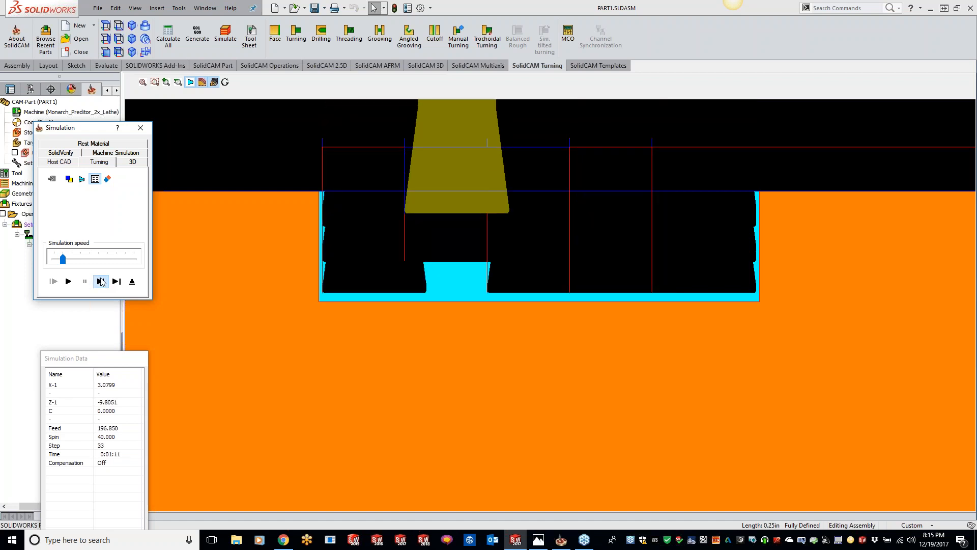
click(101, 281)
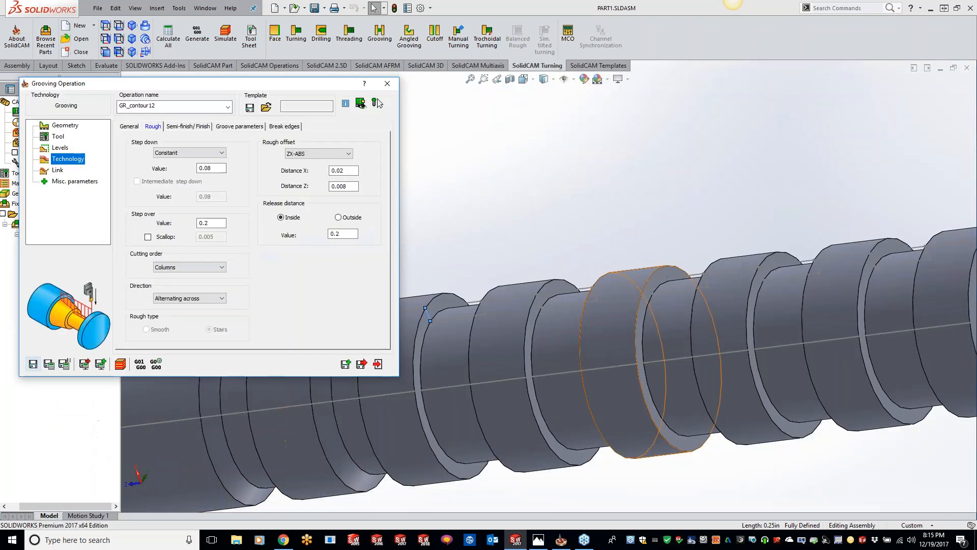
click(387, 83)
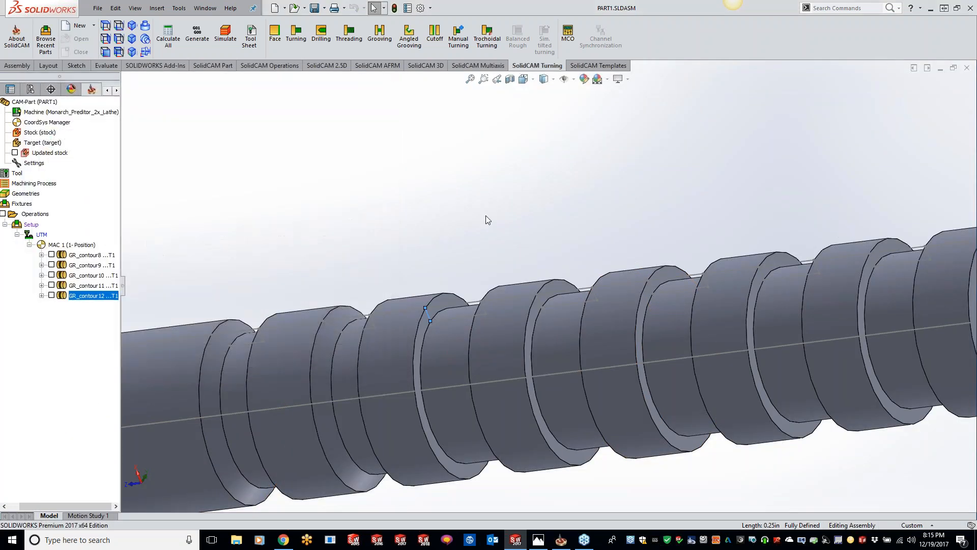
- Display the GR_contour10 and GR_contour11 toolpaths and simulate GR_contour10 on the solid model, advancing move by move through its first columns
click(51, 285)
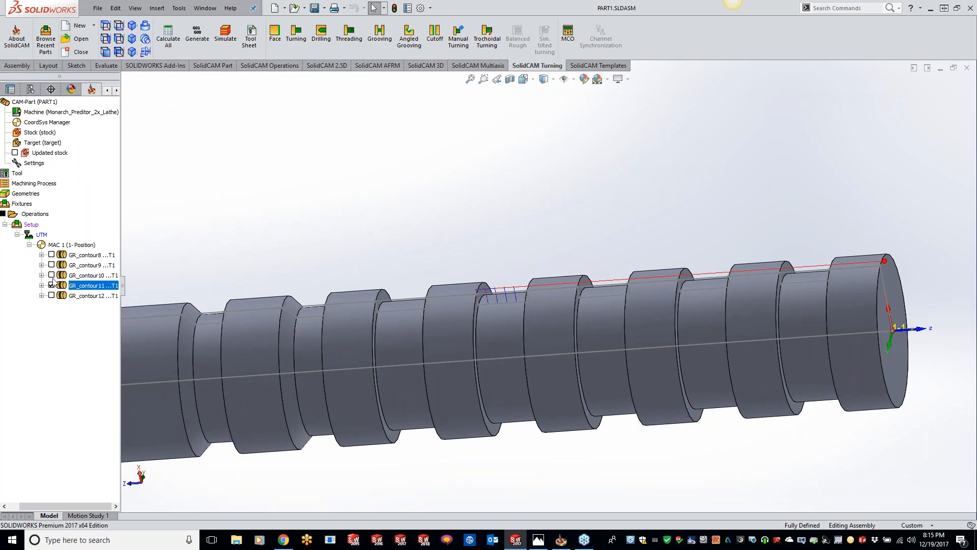
click(51, 275)
right_click(96, 277)
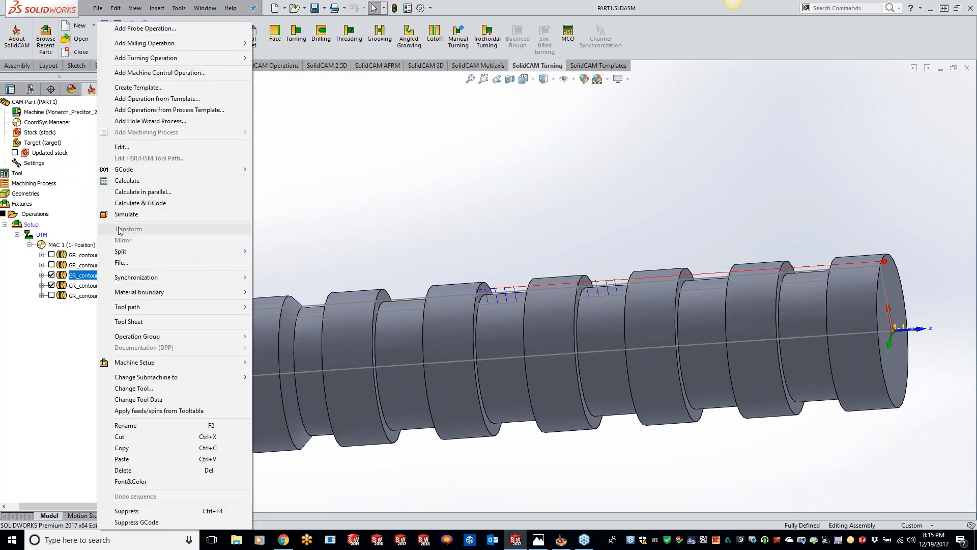
click(117, 214)
click(100, 281)
click(100, 282)
click(104, 284)
click(104, 284)
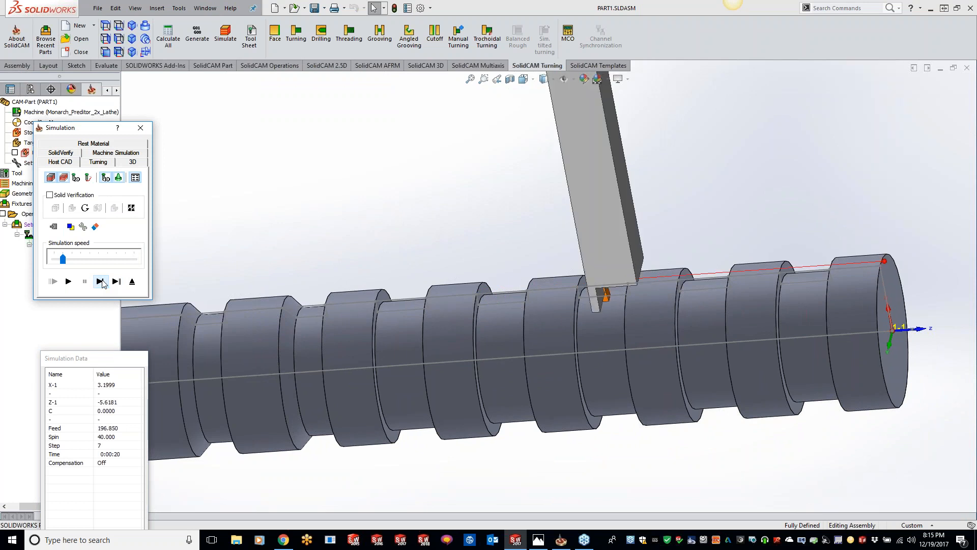
click(104, 284)
click(104, 284)
click(104, 284)
click(105, 284)
click(104, 284)
click(104, 284)
click(104, 284)
click(104, 284)
click(141, 128)
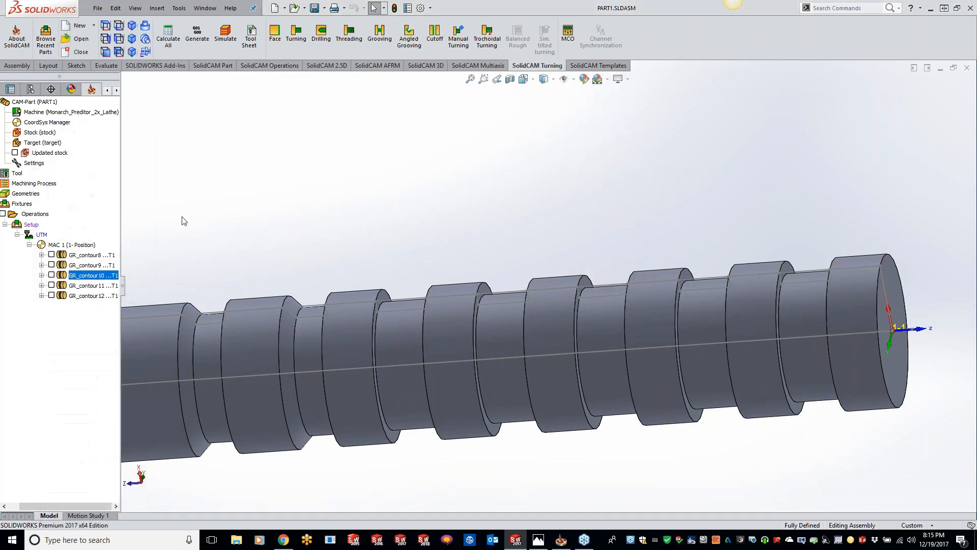
- Reverse the direction of the contour10 chain in the GR_contour10 geometry and accept the edit
double_click(101, 275)
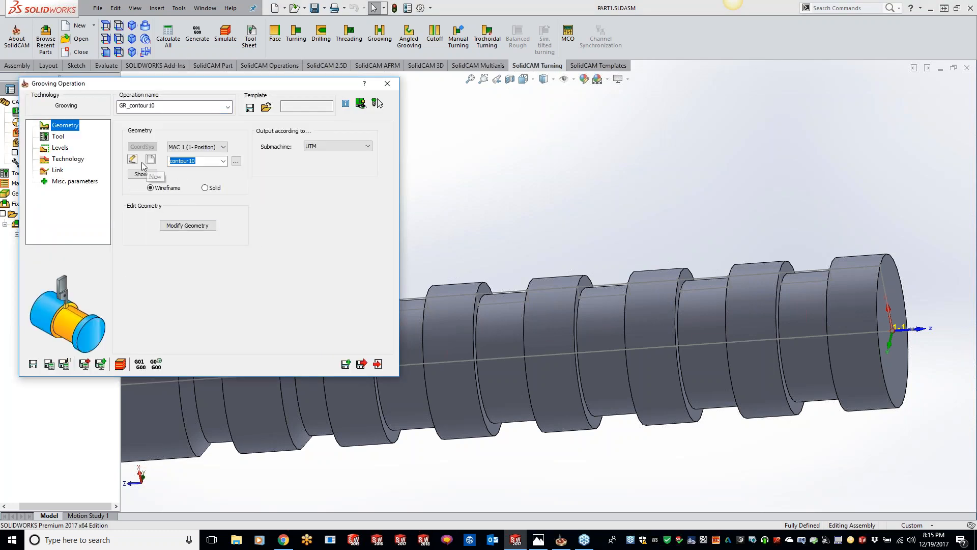
click(187, 225)
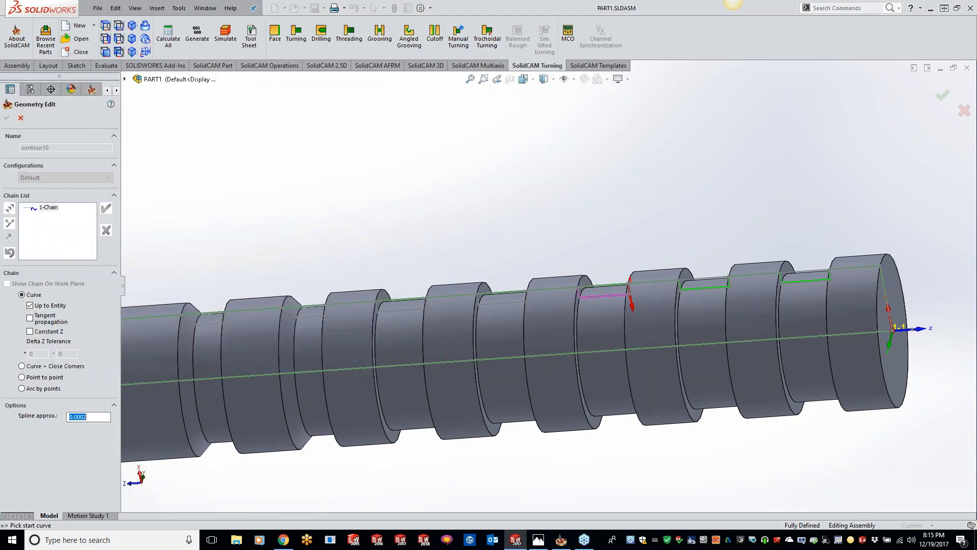
right_click(52, 209)
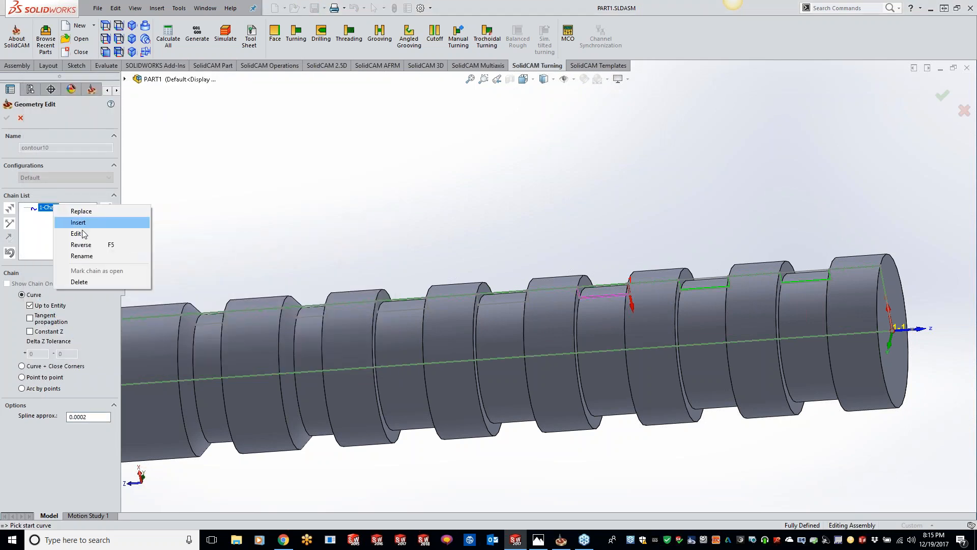
click(85, 245)
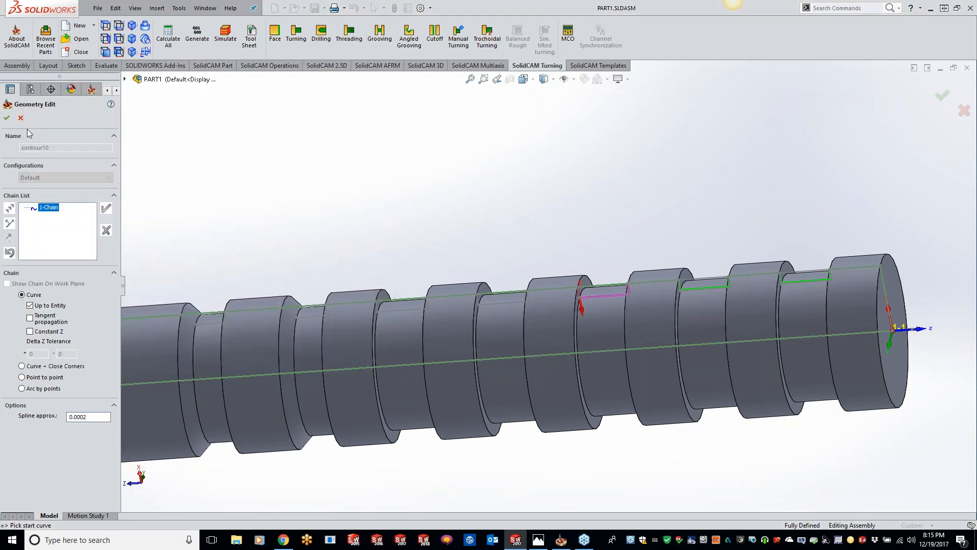
click(7, 119)
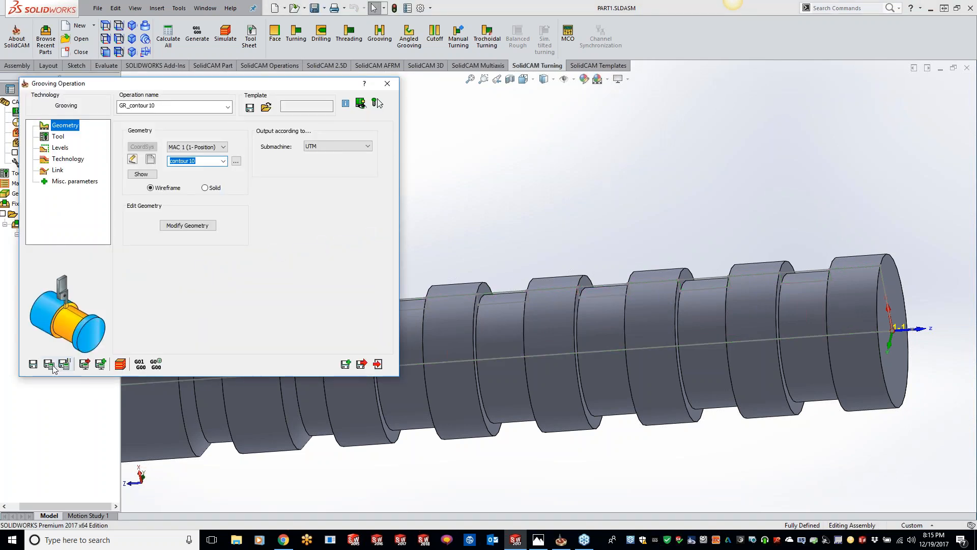
- Simulate GR_contour10 in the 2D Turning view, advancing move by move through the third groove's columns, and leave the operation
click(124, 364)
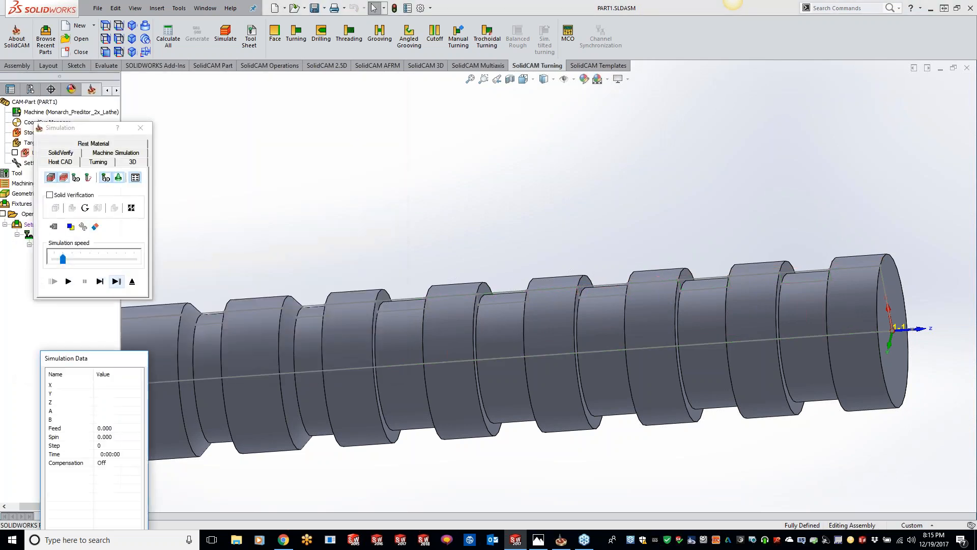
click(100, 161)
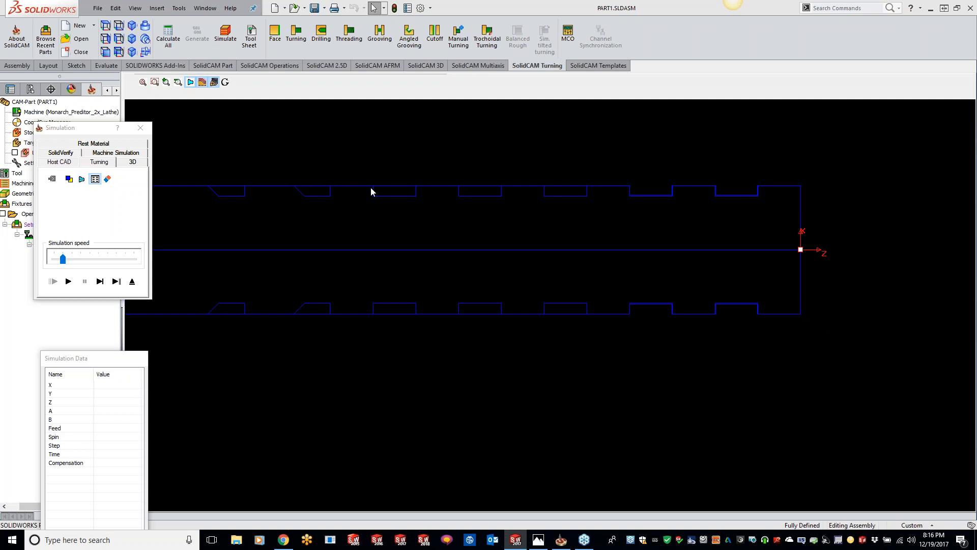
click(100, 281)
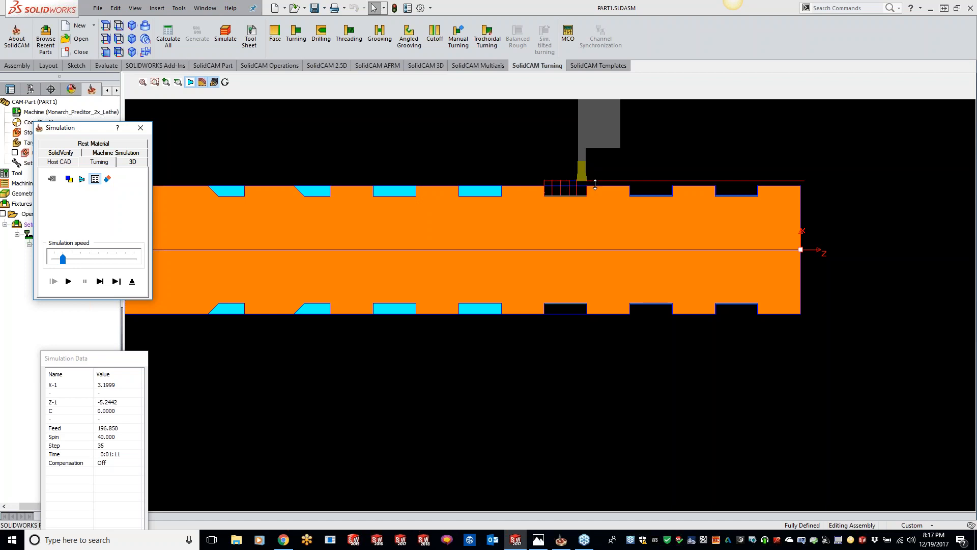
click(140, 128)
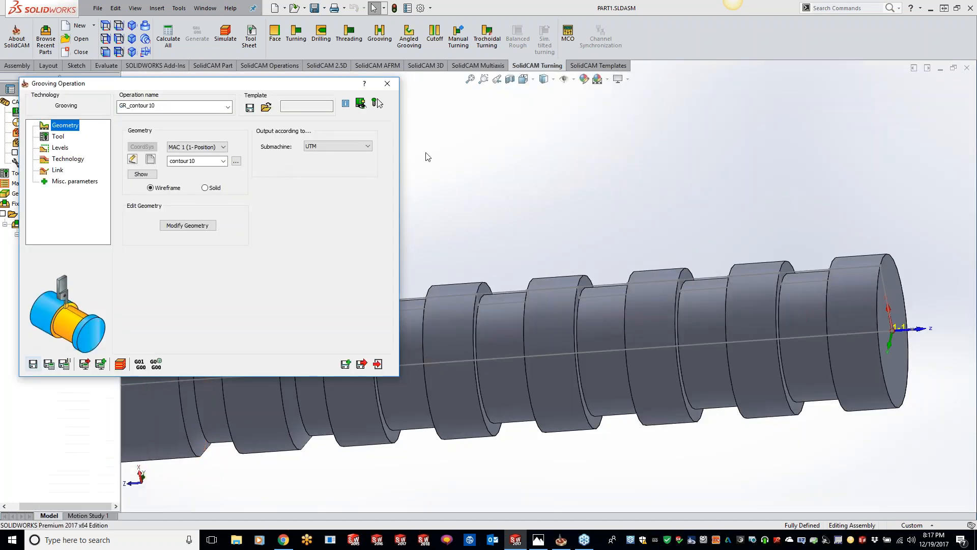
click(388, 84)
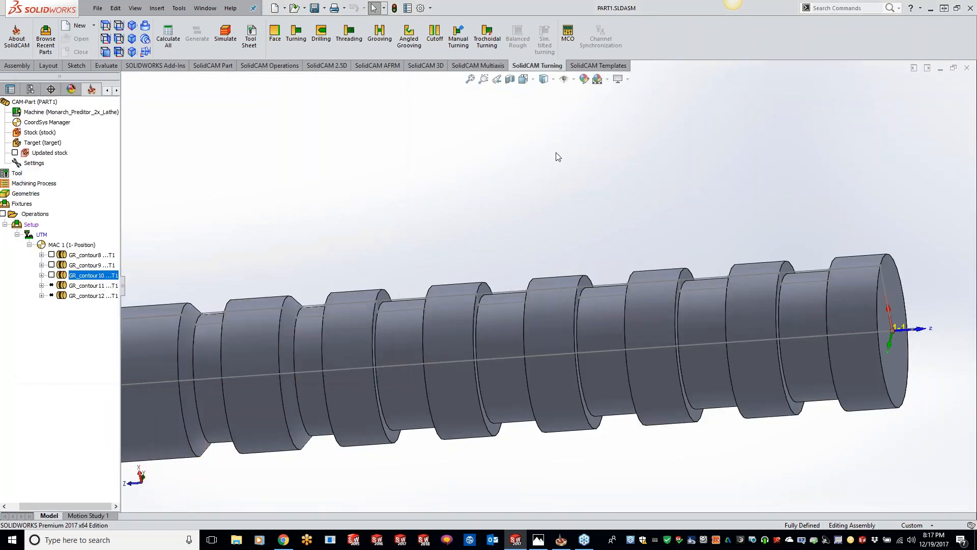
- Recalculate the GR_contour11 and GR_contour12 operations together
click(86, 285)
shift+click(82, 295)
right_click(81, 296)
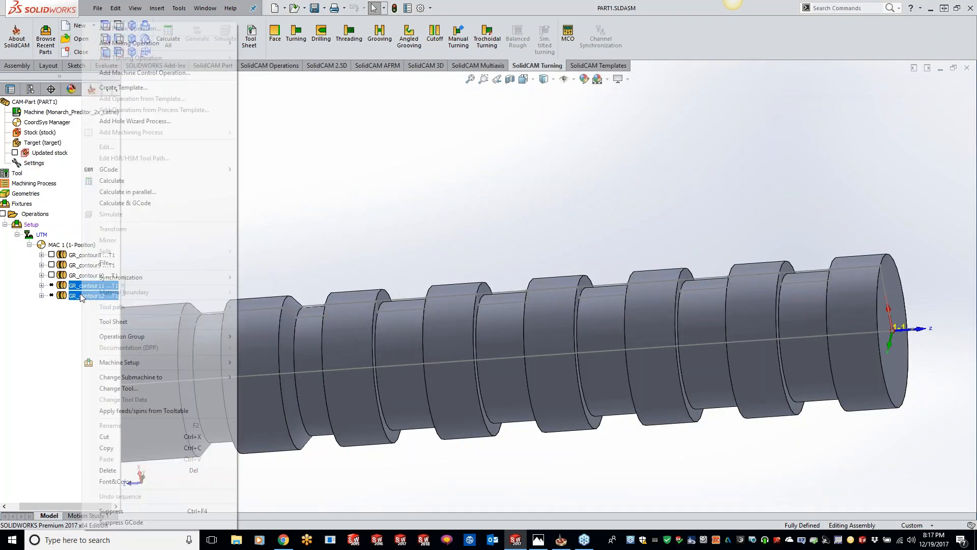
key(Escape)
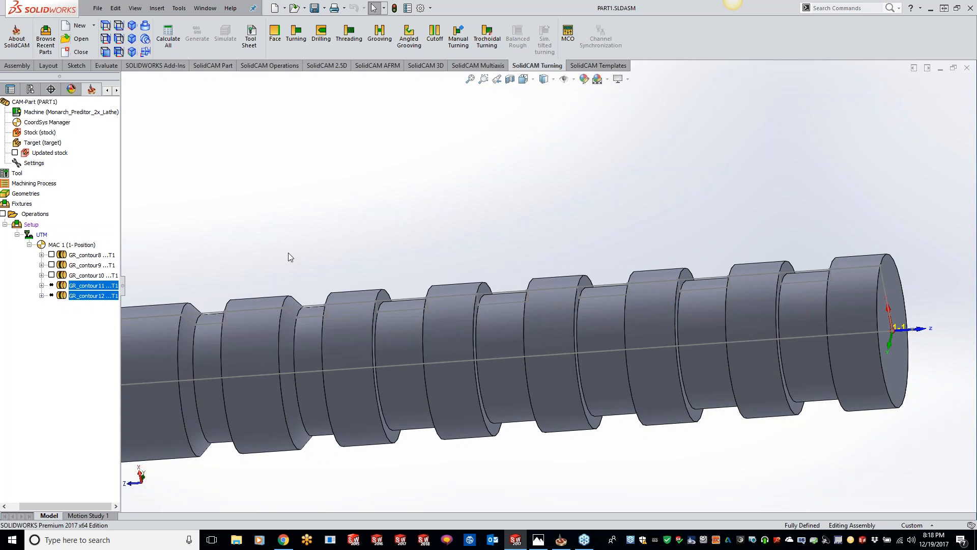
right_click(109, 297)
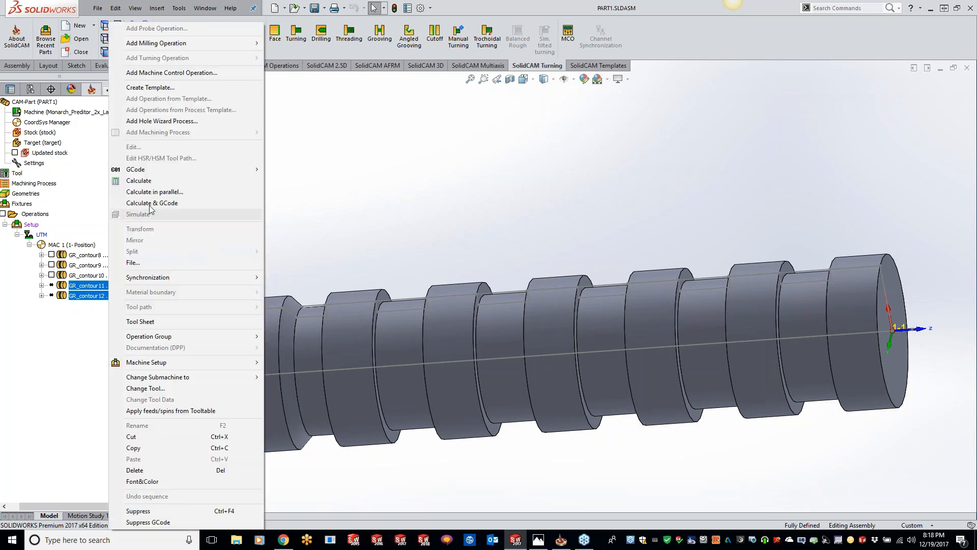
click(132, 181)
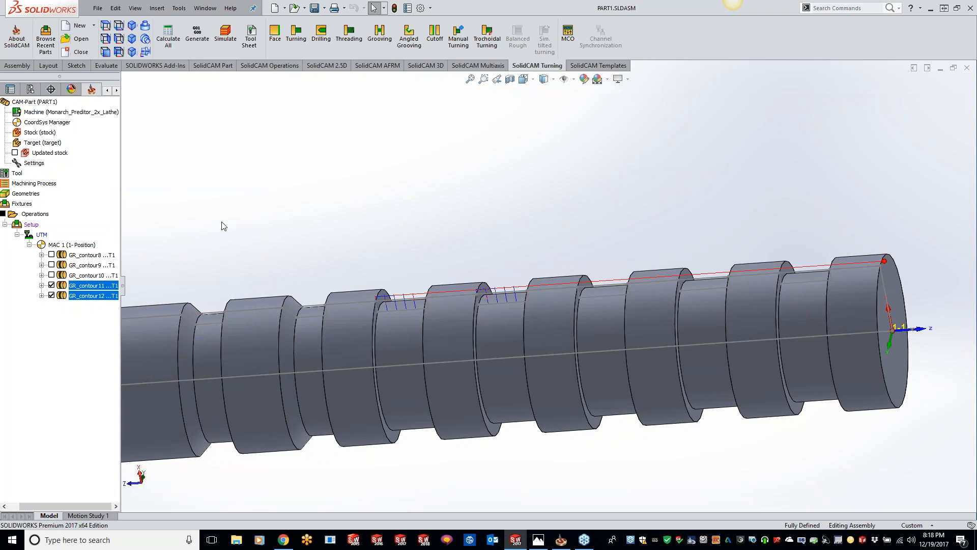
- Start a new grooving operation and define its contour13 geometry along the profile of the sixth groove, which has a chamfered wall
middle_drag(277, 251, 271, 243)
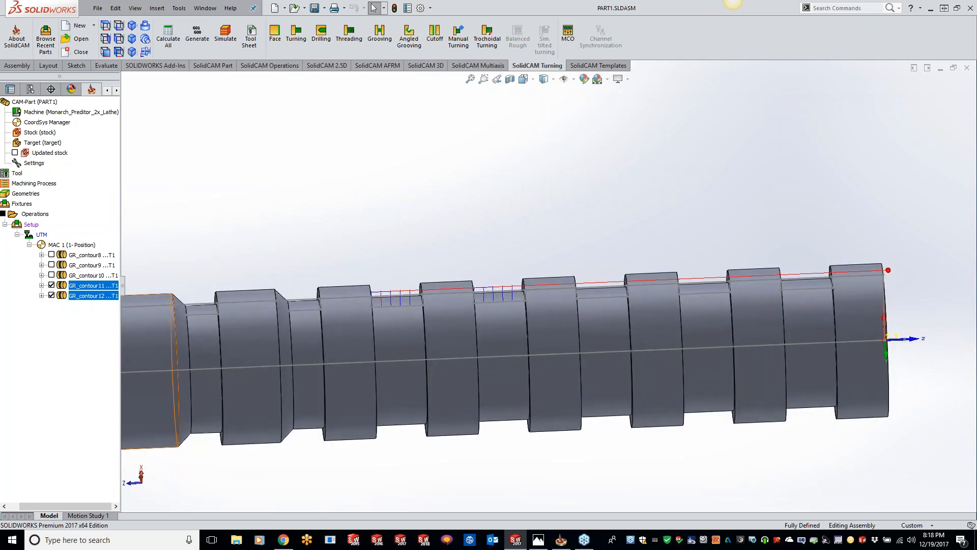
click(381, 37)
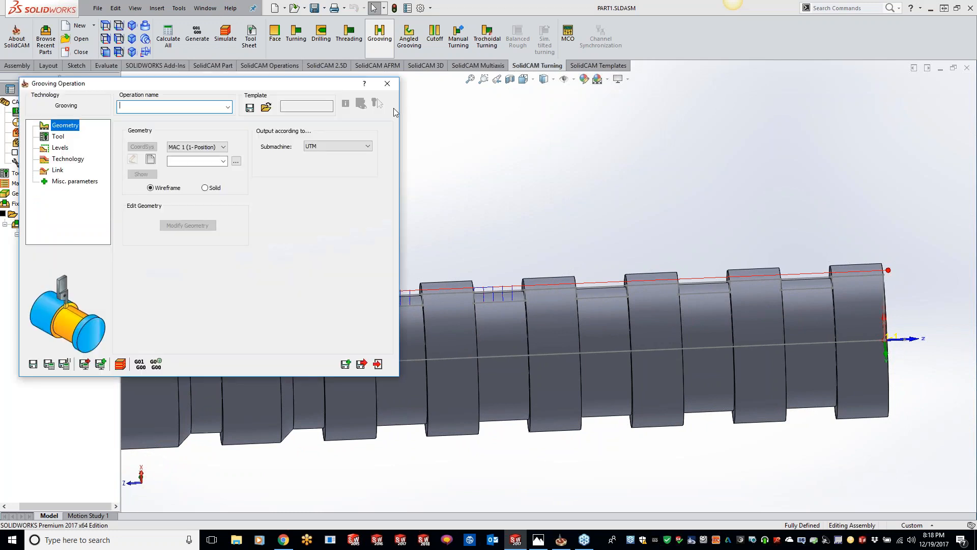
click(152, 160)
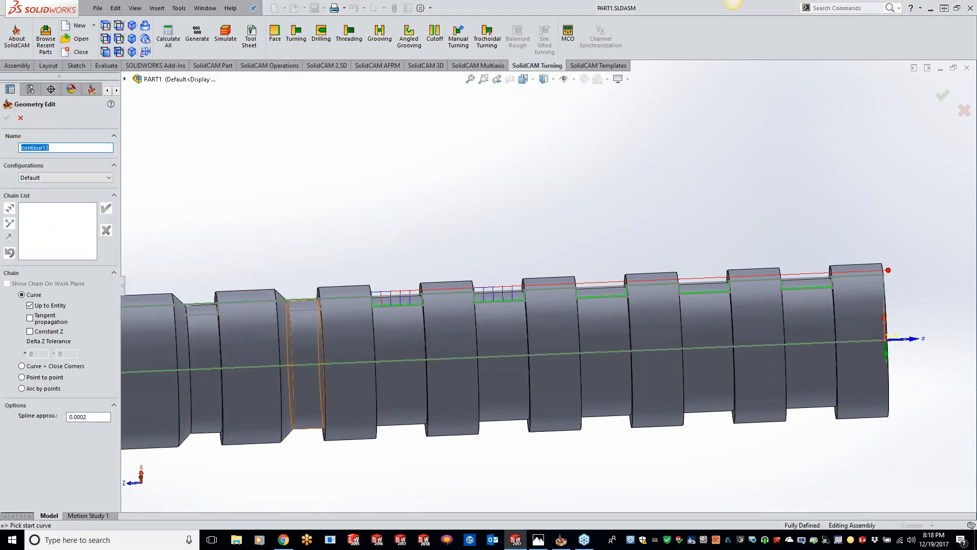
click(282, 307)
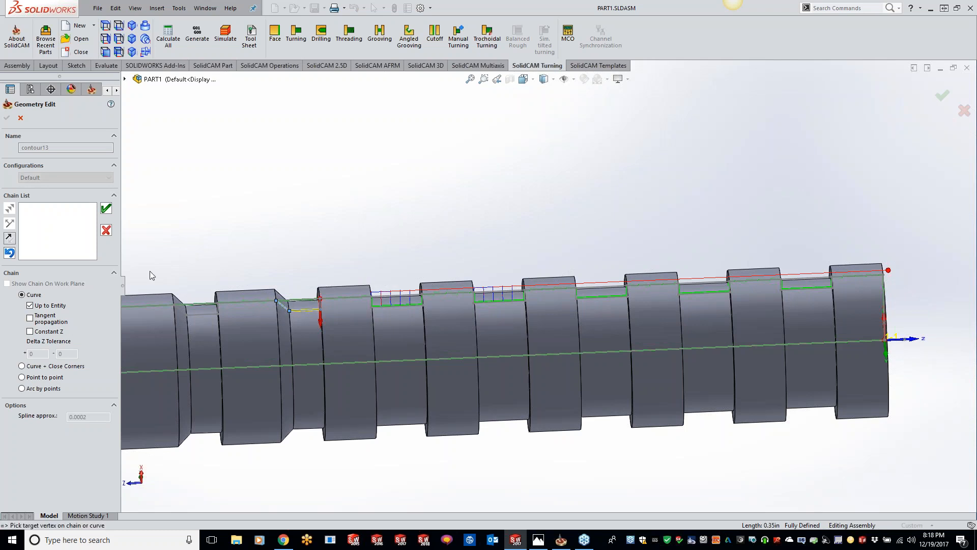
click(107, 210)
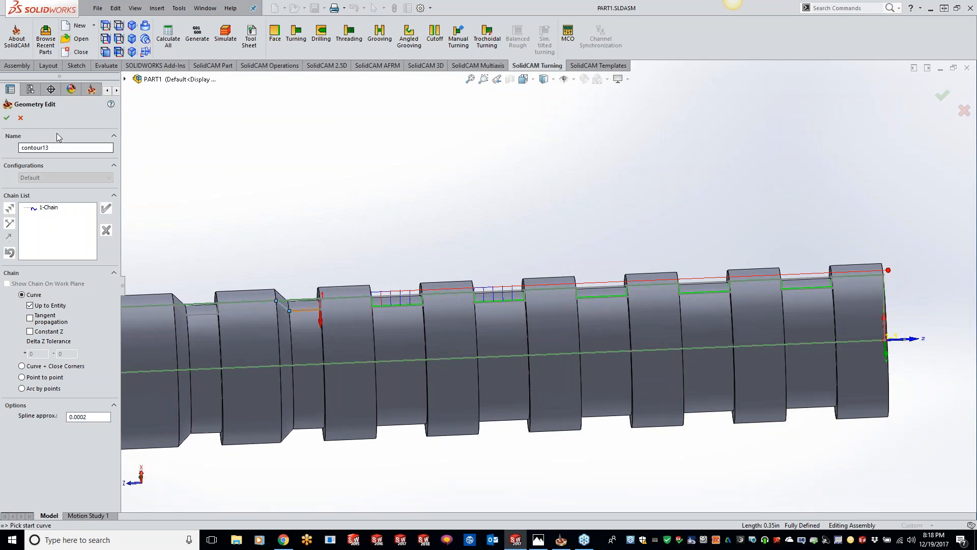
click(7, 118)
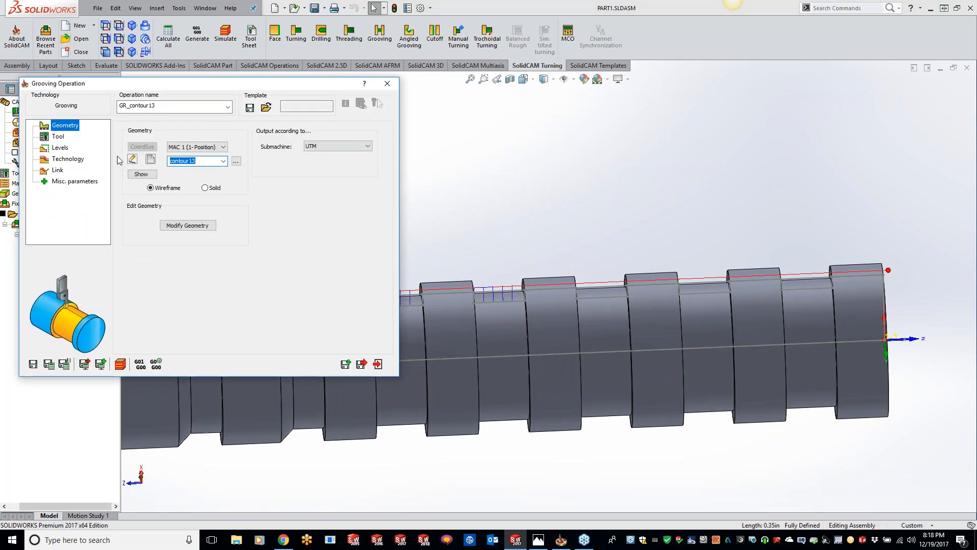
- Assign tool 1, the square-insert grooving tool on the upper turret, to GR_contour13
click(58, 136)
click(208, 316)
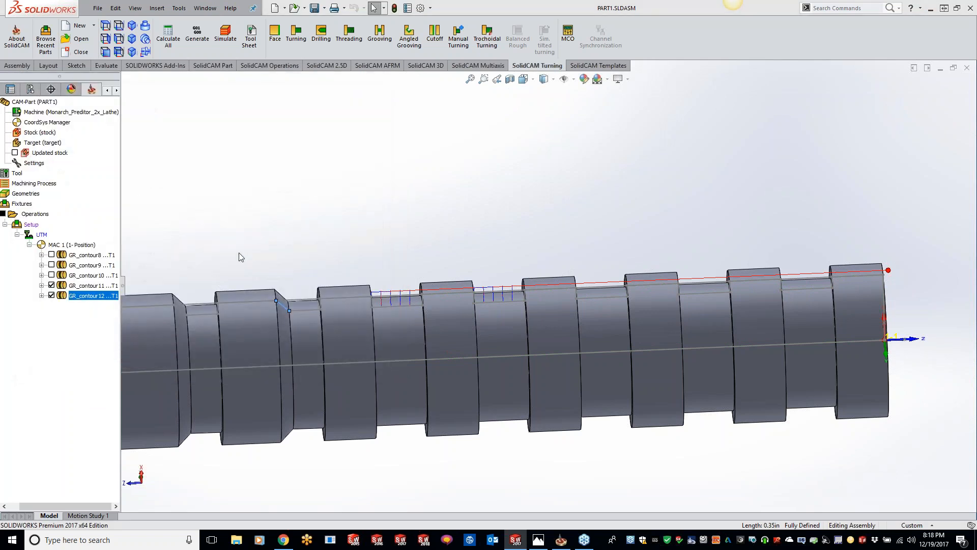
click(254, 182)
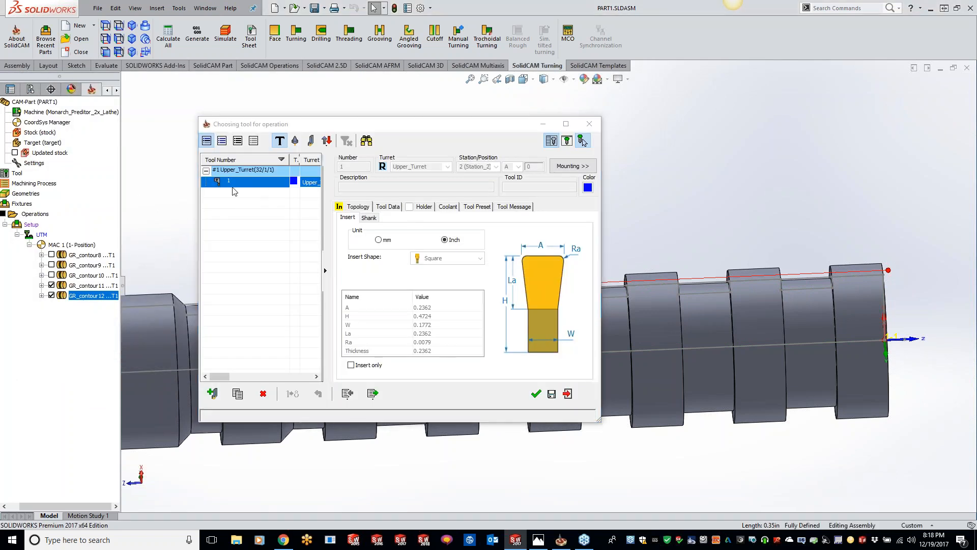
double_click(254, 182)
- Calculate GR_contour13 with Rows cutting order, Side to side direction and Stairs rough type, and examine its toolpath on the model
click(67, 159)
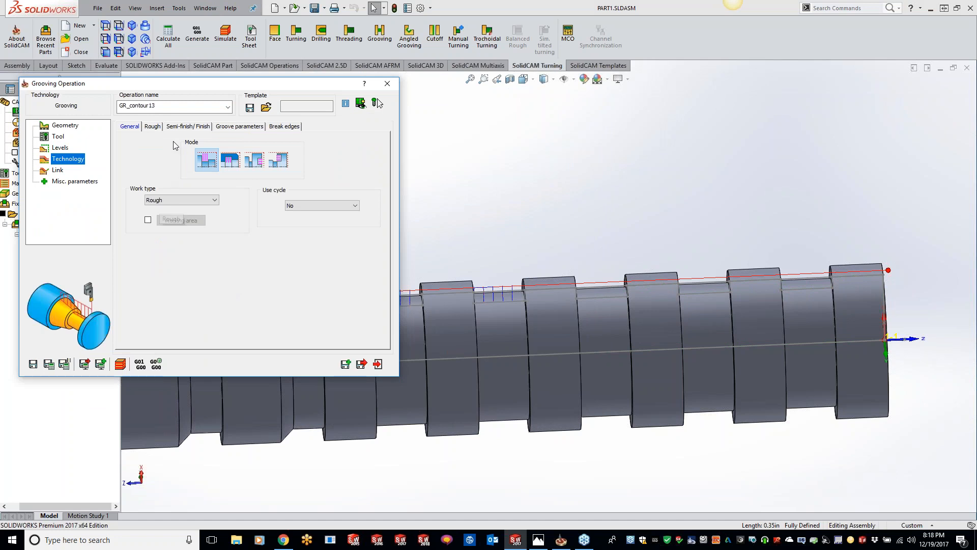
click(154, 128)
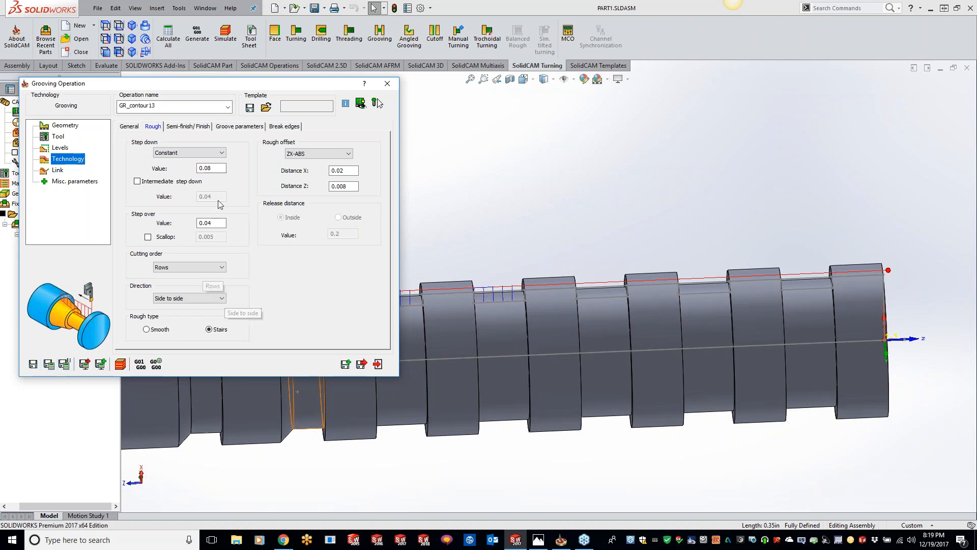
double_click(255, 90)
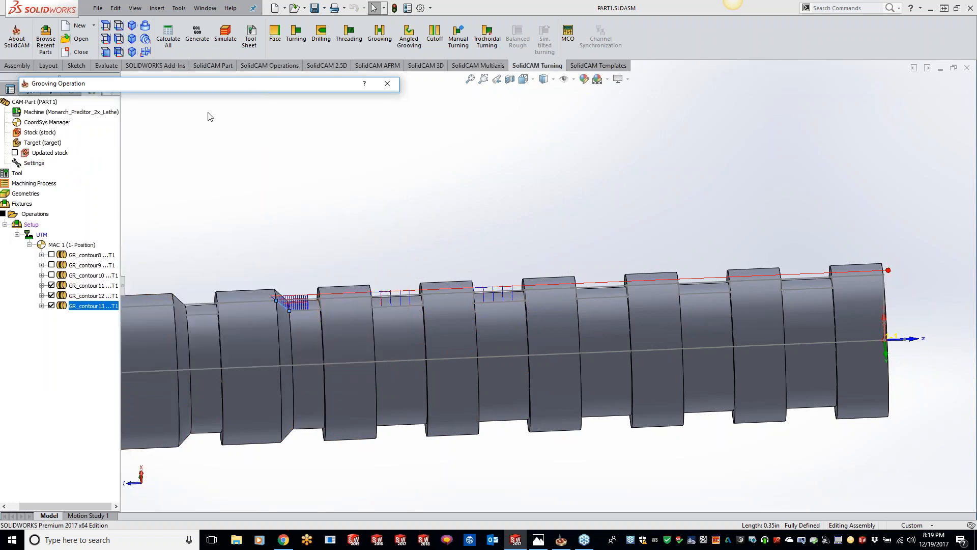
double_click(234, 83)
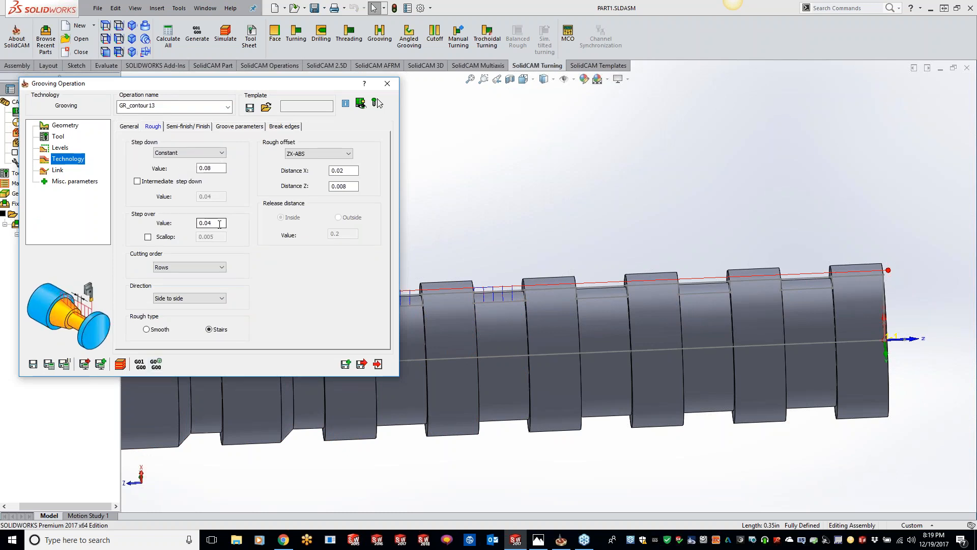
- Simulate GR_contour13 in the 2D Turning view zoomed in on the chamfered groove, raising the simulation speed while it plays
click(120, 363)
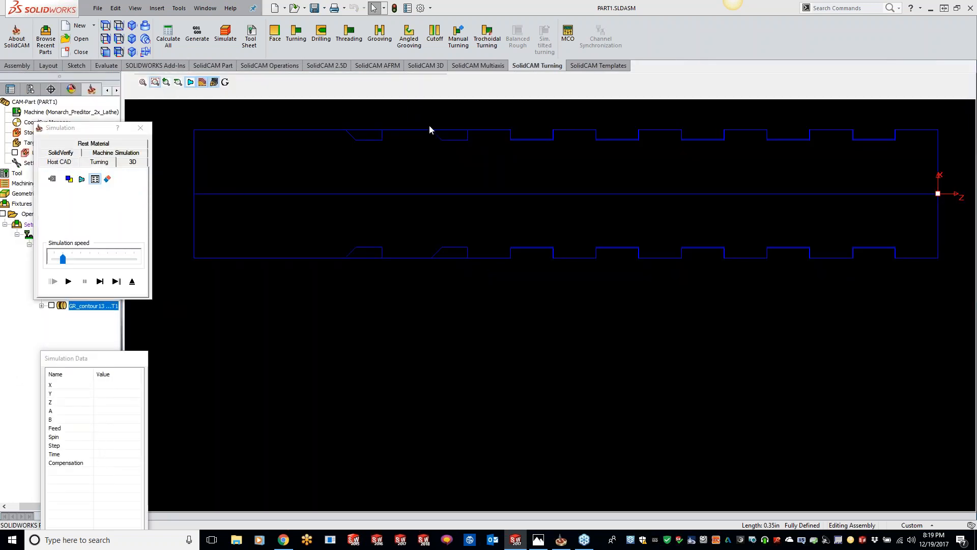
drag(466, 144, 482, 148)
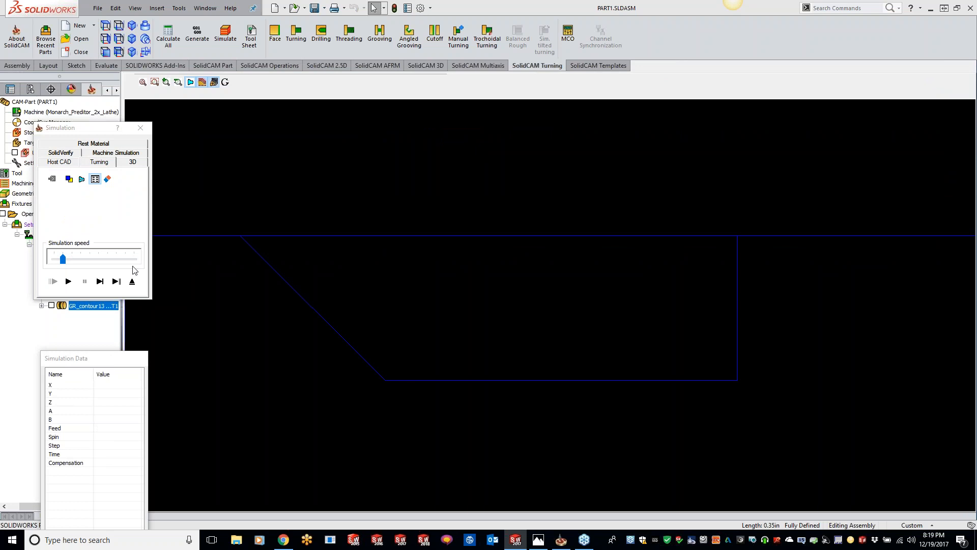
click(69, 282)
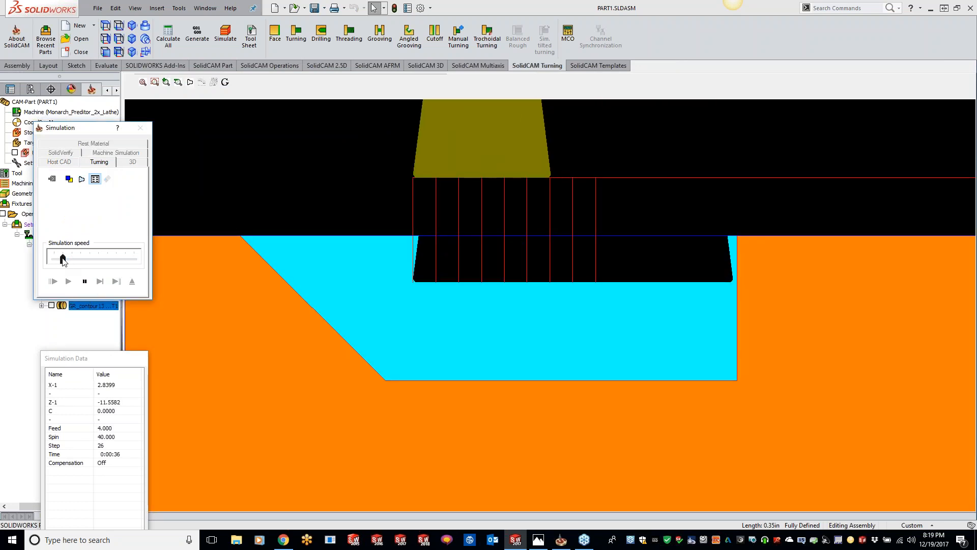
drag(62, 259, 90, 260)
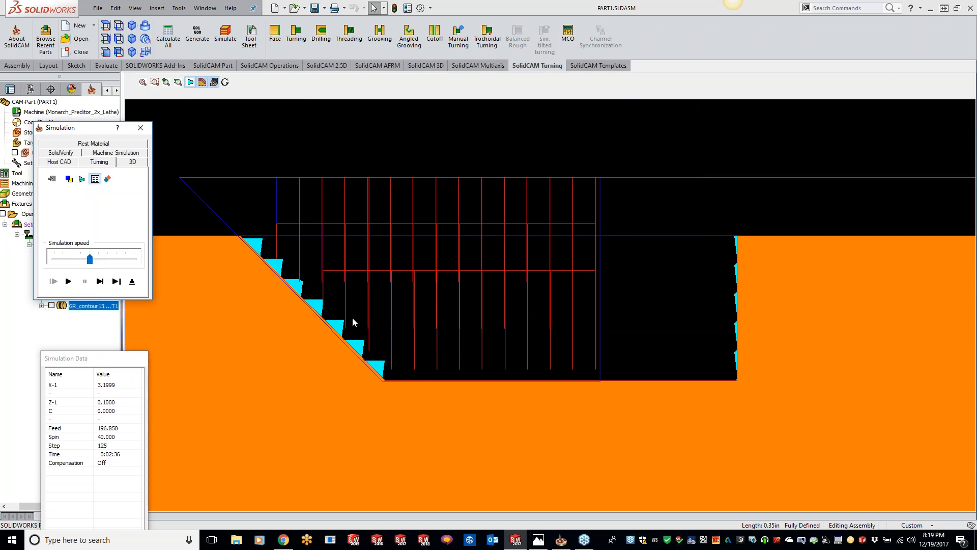
click(140, 128)
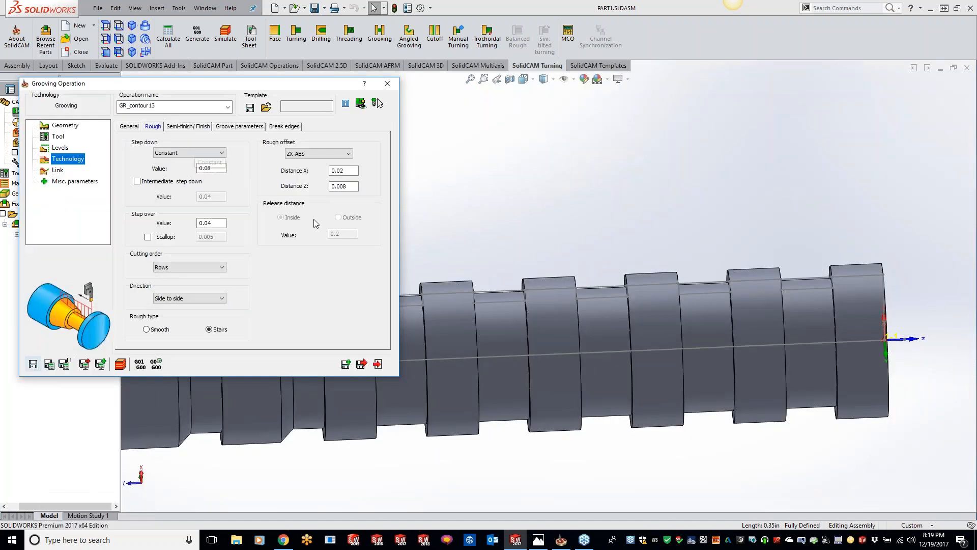
- Set the Finish option of the GR_contour13 operation to No
click(206, 128)
click(290, 156)
click(287, 165)
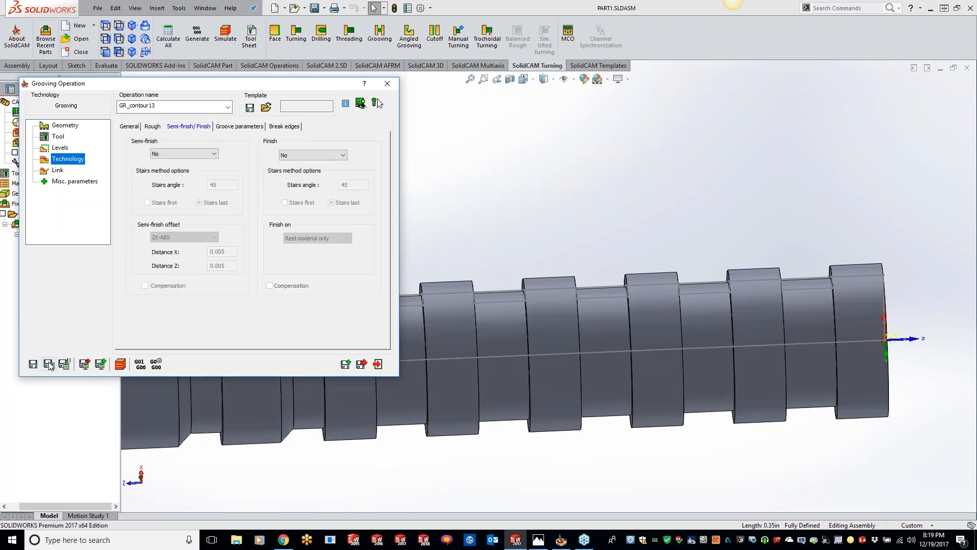
- Simulate the roughing-only GR_contour13 in the 2D Turning view, zoomed in to examine the stairs left on the chamfered wall
click(120, 363)
click(95, 161)
click(65, 279)
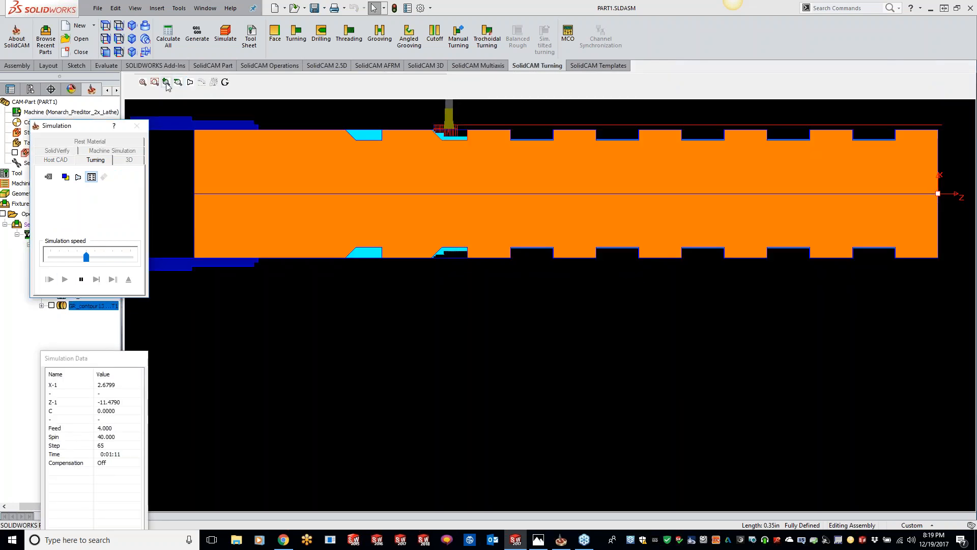
drag(494, 146, 494, 146)
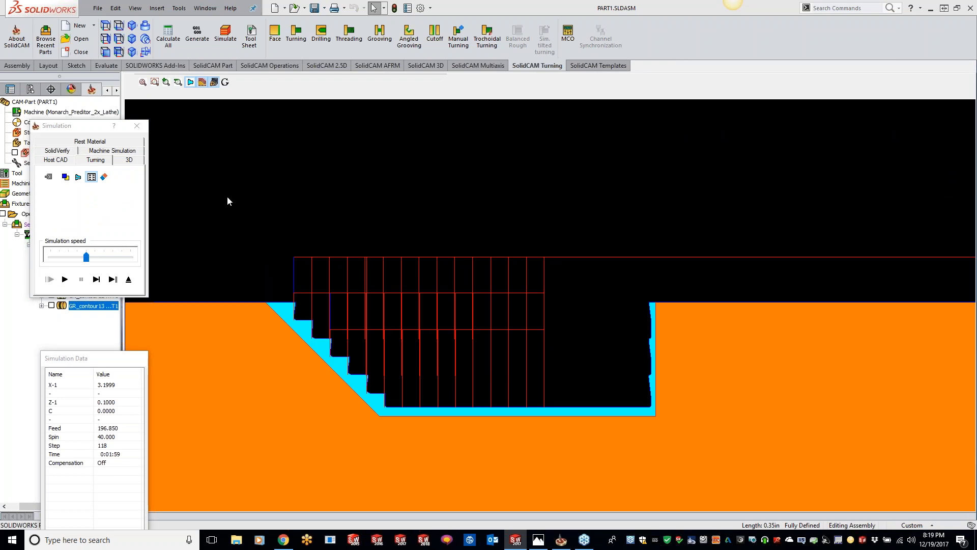
click(140, 133)
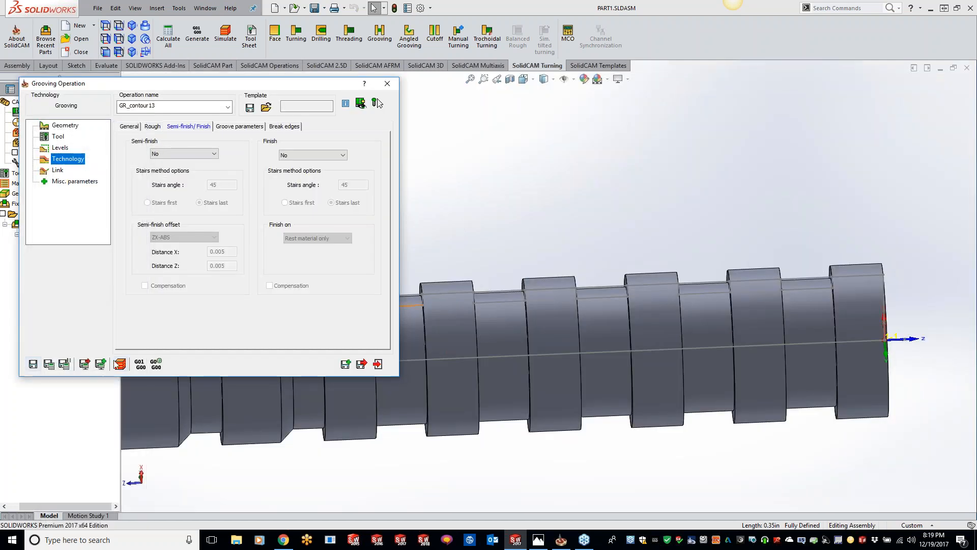
- Save and copy the GR_contour13 operation, and define the copy's geometry on the chamfered groove farthest from the part origin
click(346, 364)
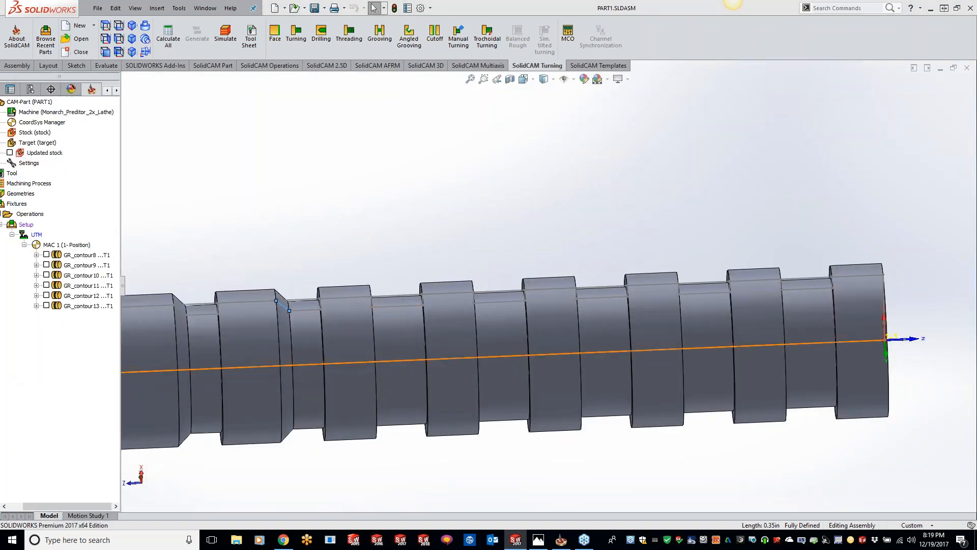
click(66, 127)
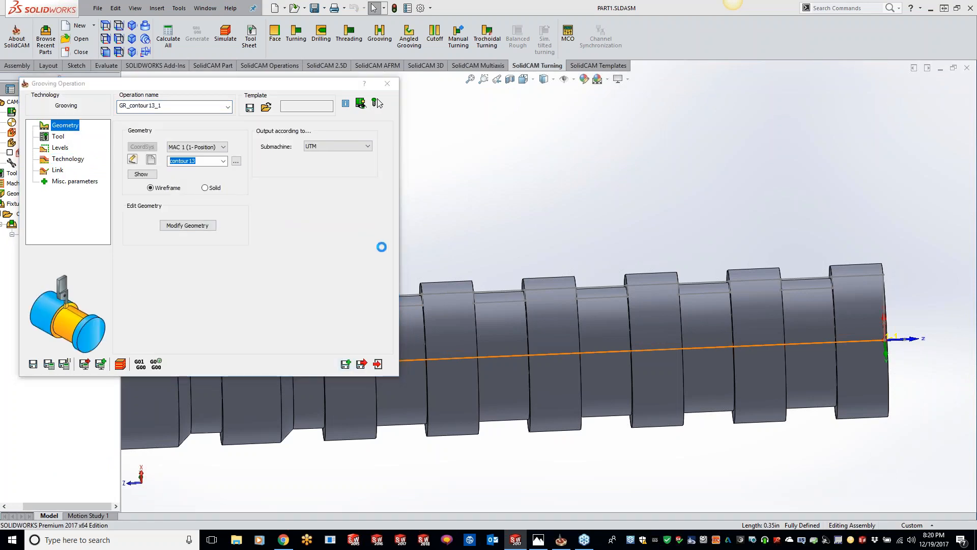
scroll(433, 288, up, 10)
click(367, 215)
middle_drag(411, 256, 329, 275)
click(431, 230)
click(6, 118)
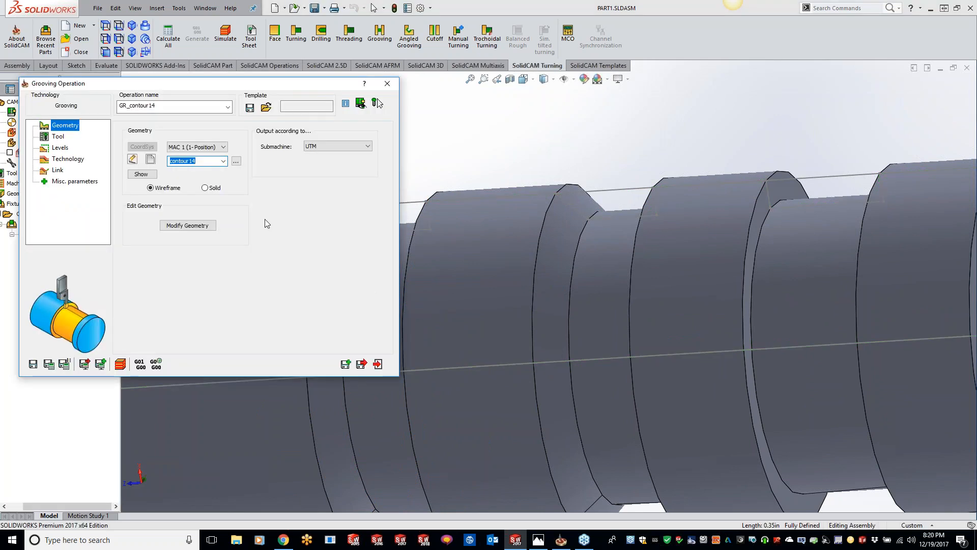
- Set the Rough type of the GR_contour14 operation to Smooth, then save and calculate it
click(69, 159)
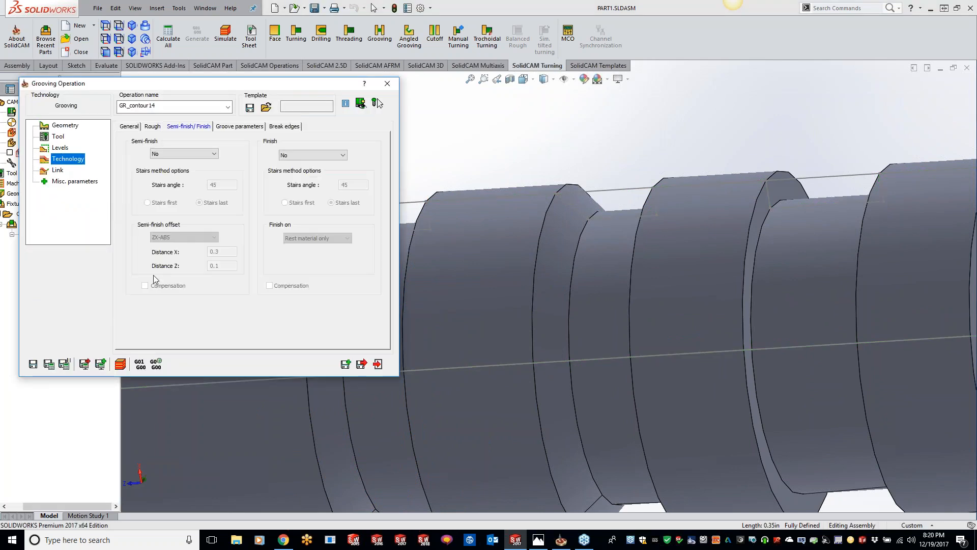
click(152, 127)
click(147, 329)
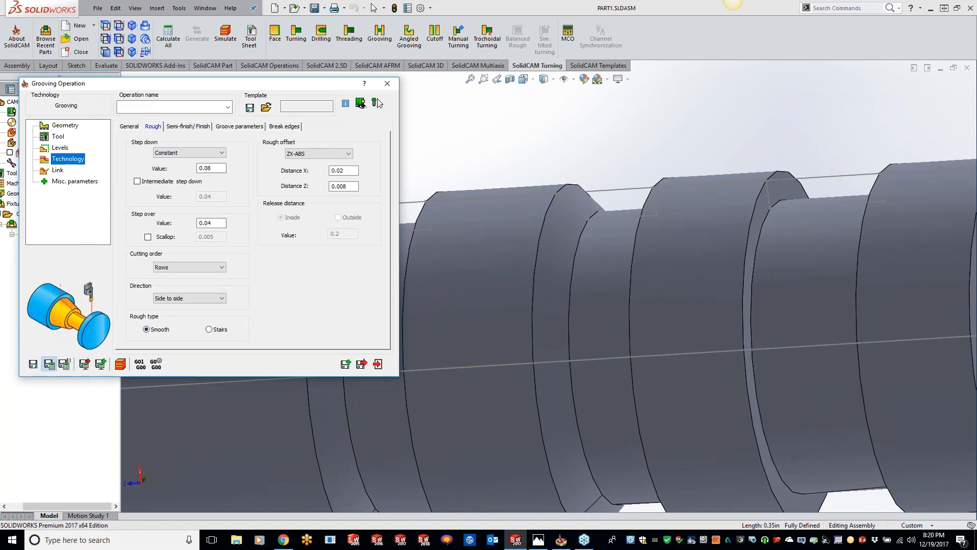
- Simulate GR_contour14 in the 2D Turning view, zoomed in on its chamfered groove
click(120, 363)
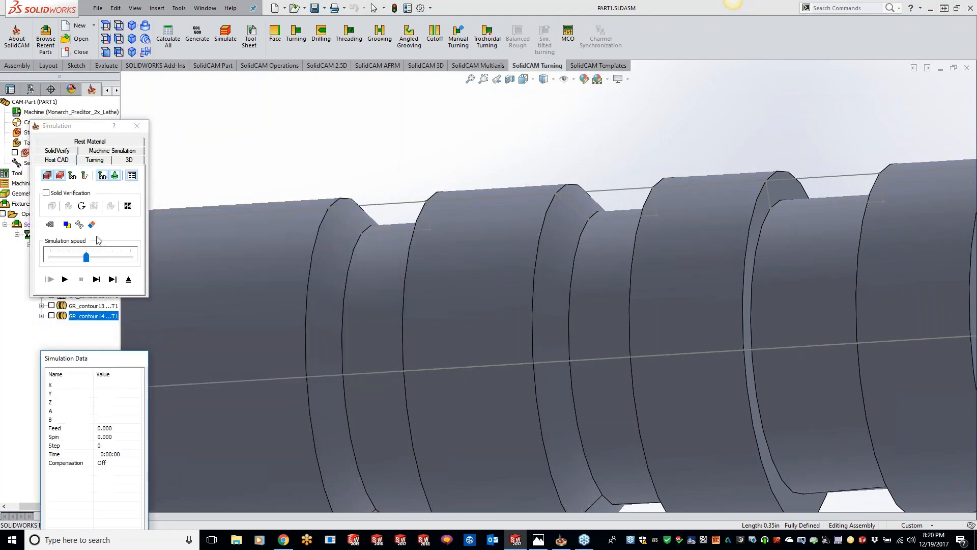
click(129, 159)
click(154, 83)
drag(320, 117, 401, 146)
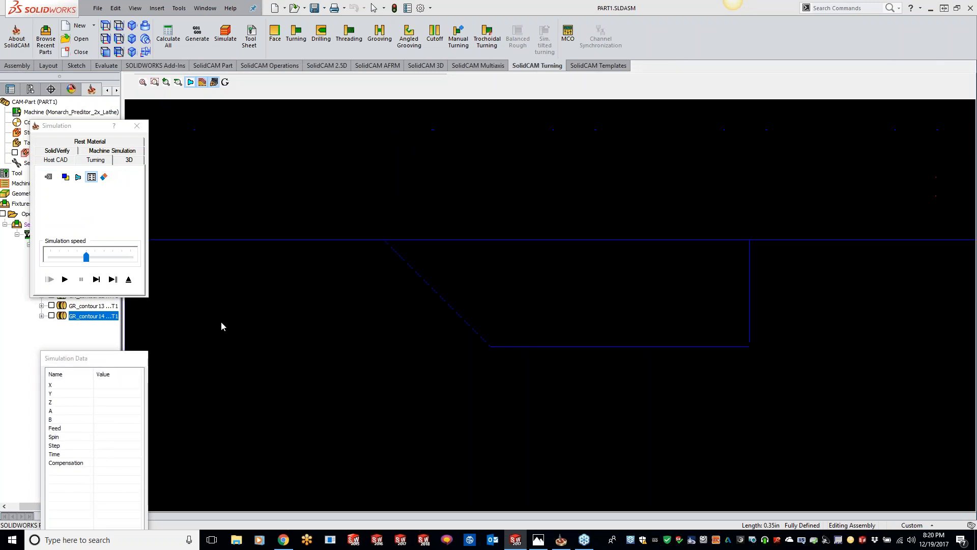
click(64, 279)
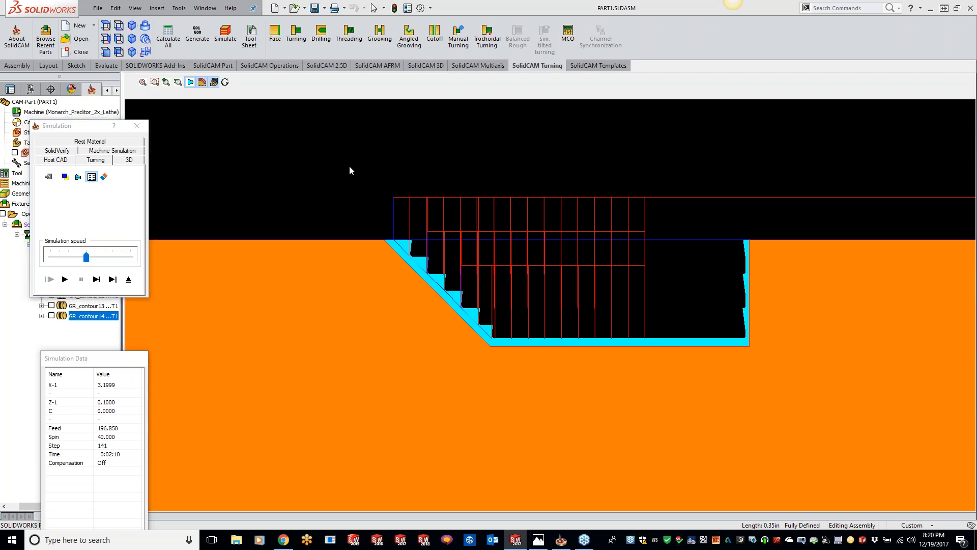
- Run the GR_contour14 simulation in SolidVerify on the 3D stock
click(97, 160)
click(63, 152)
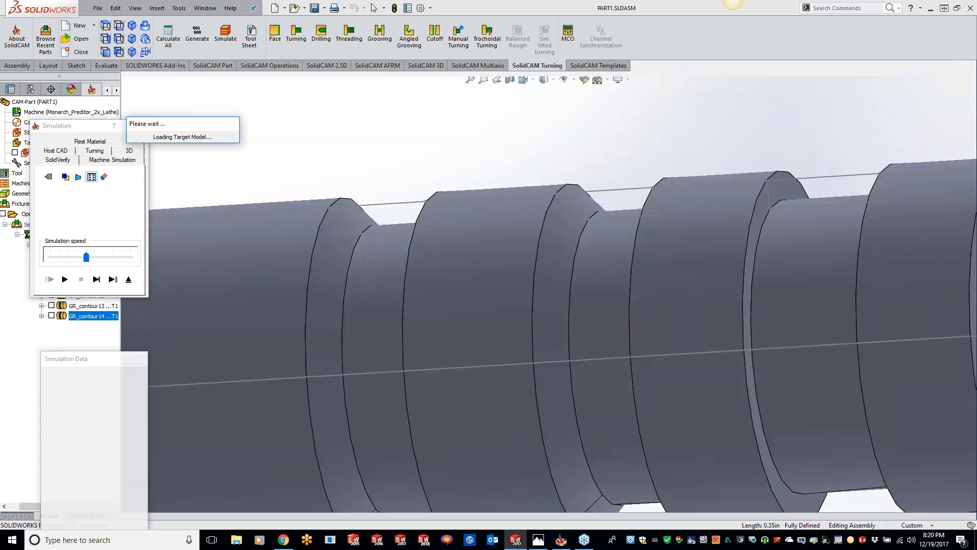
mouse_move(374, 256)
middle_down()
mouse_move(353, 243)
mouse_move(391, 262)
middle_up()
scroll(391, 261, up, 6)
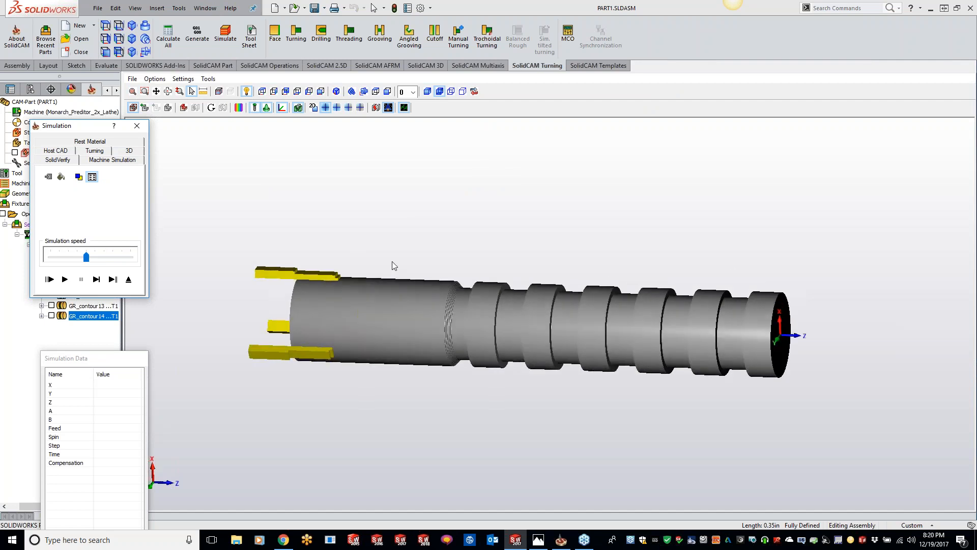
click(66, 279)
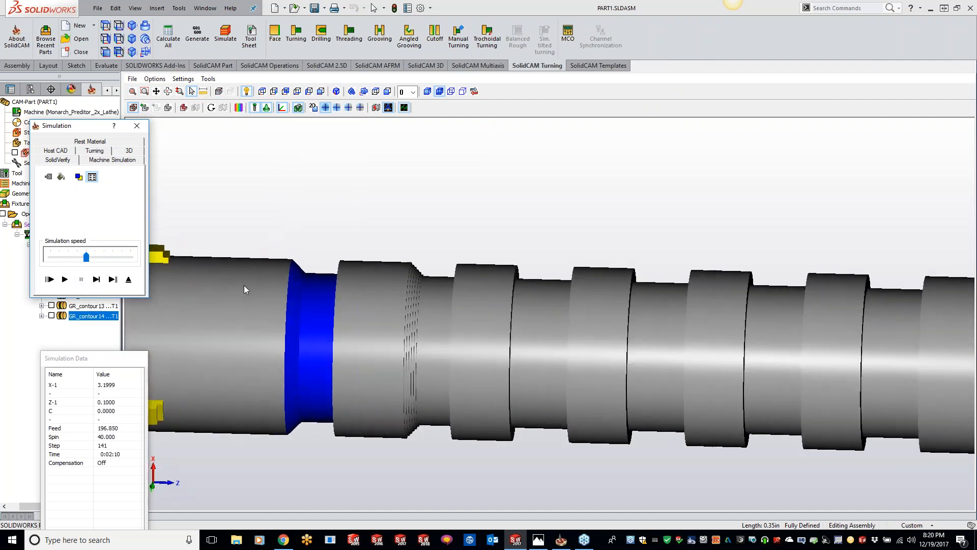
- Compare the chamfer roughed by GR_contour14 with the neighbouring stairs chamfer, then close the simulation and the grooving operation
scroll(465, 230, up, 6)
scroll(466, 231, up, 1)
middle_drag(465, 231, 424, 231)
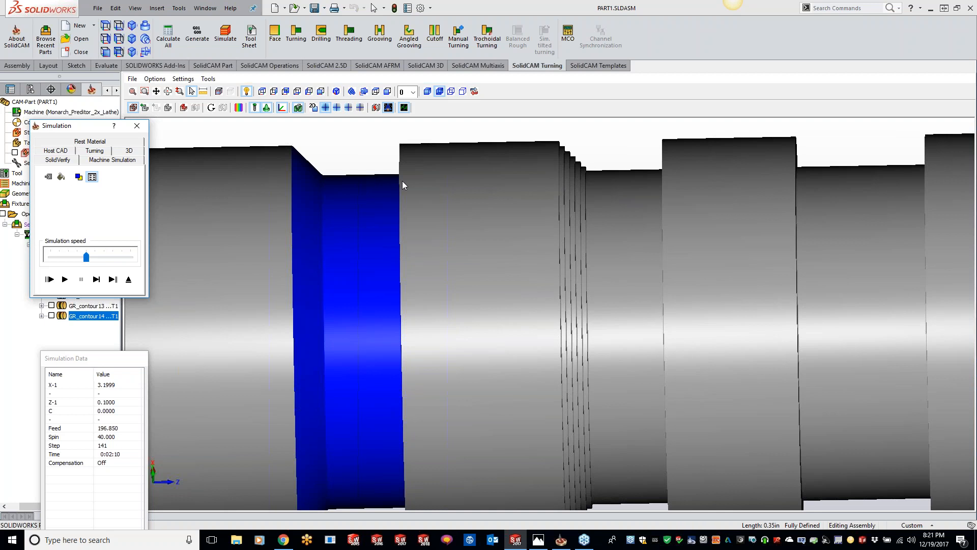
click(366, 153)
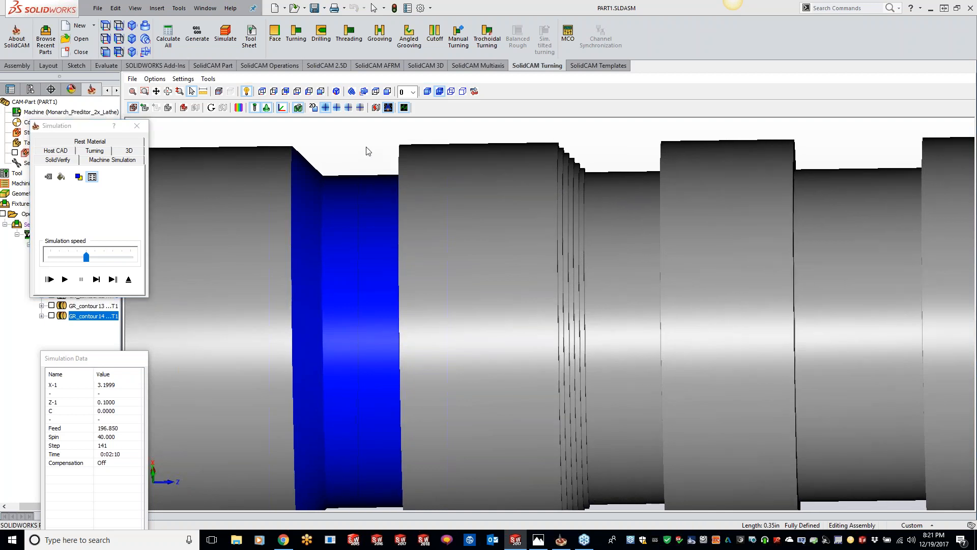
scroll(367, 151, down, 5)
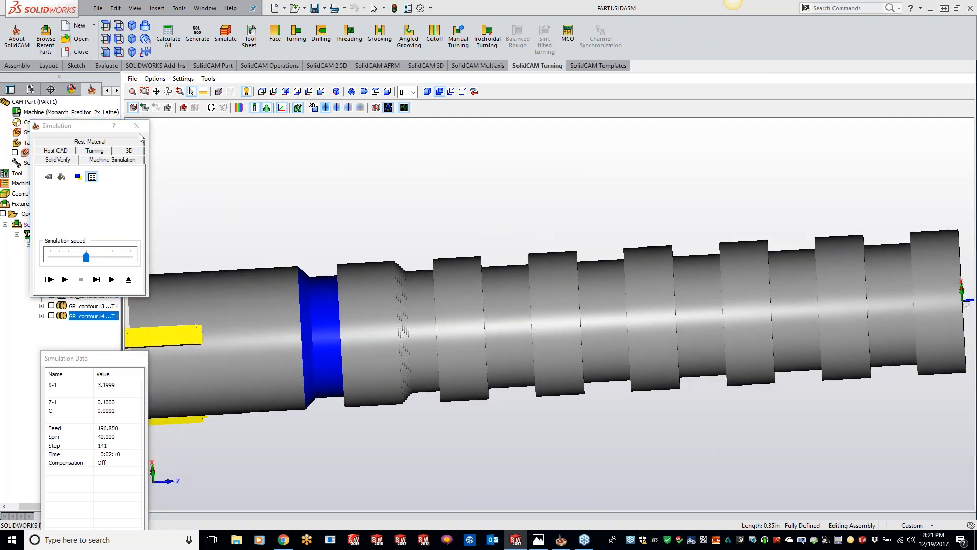
click(137, 126)
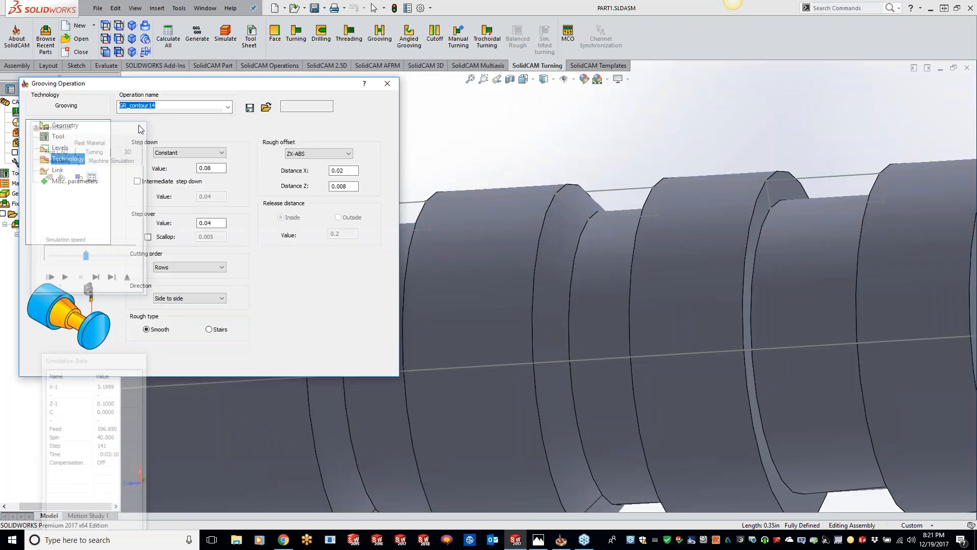
click(584, 189)
scroll(584, 190, down, 5)
scroll(583, 326, down, 5)
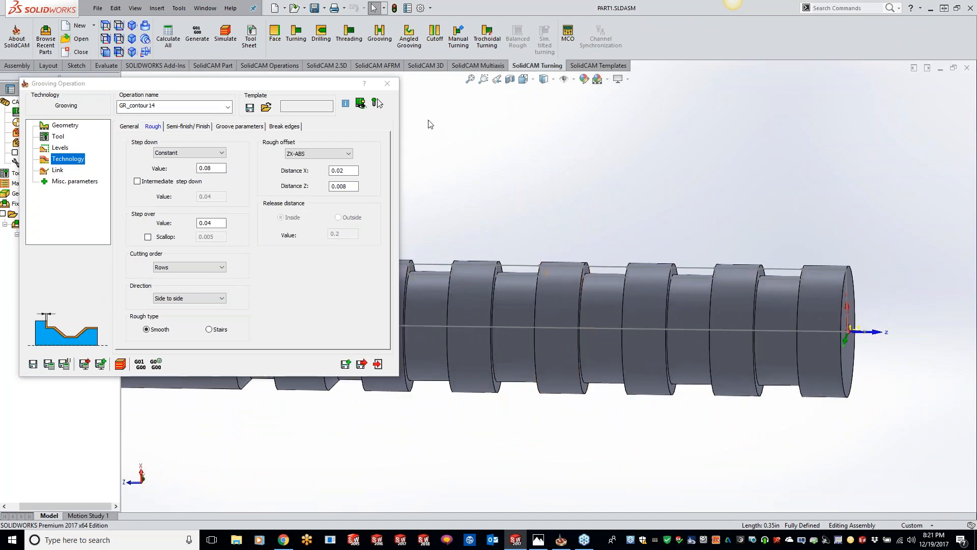
click(391, 84)
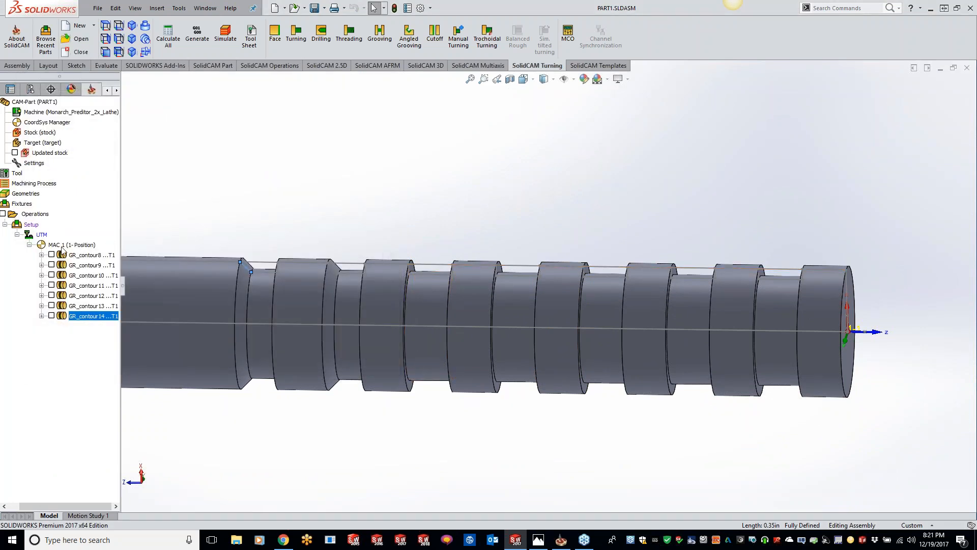
- Start a simulation of all operations in Machine Simulation mode
right_click(39, 218)
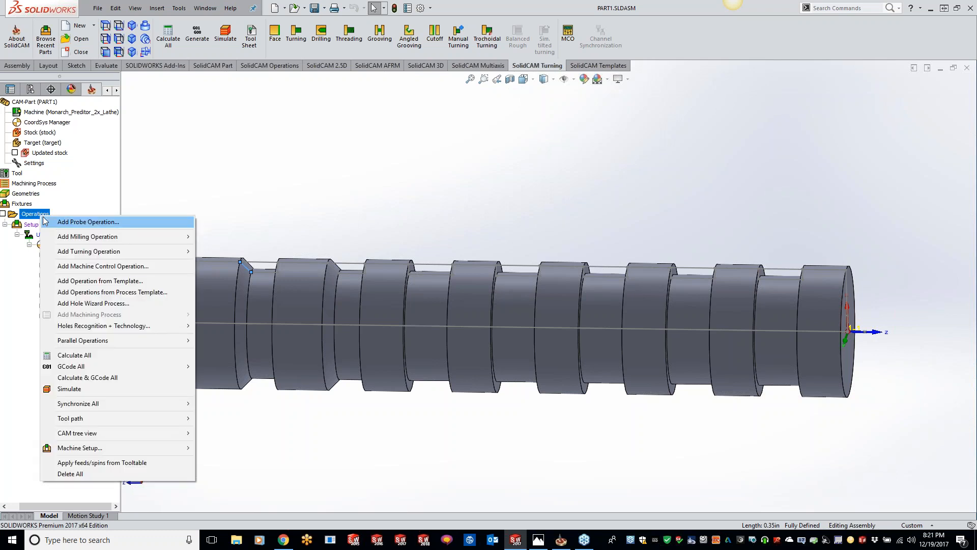
click(100, 387)
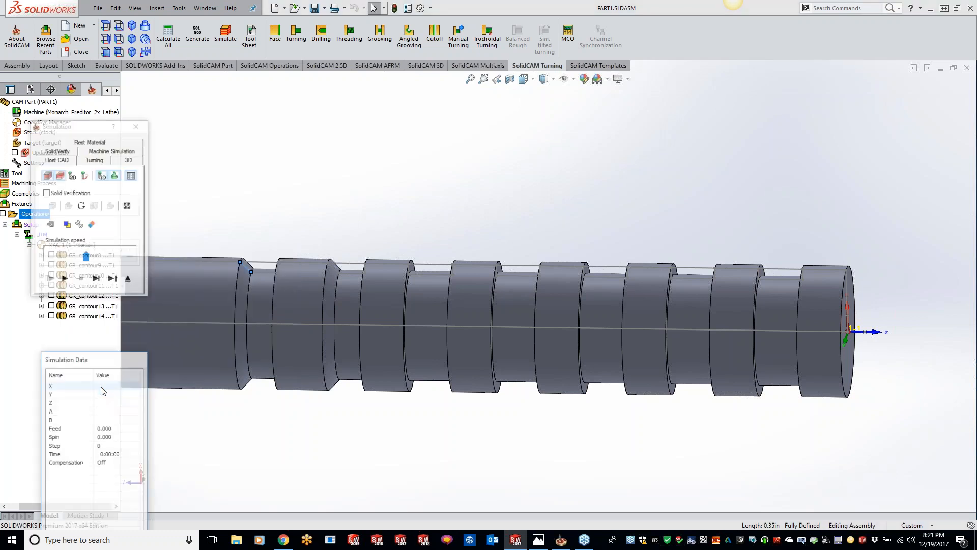
click(97, 151)
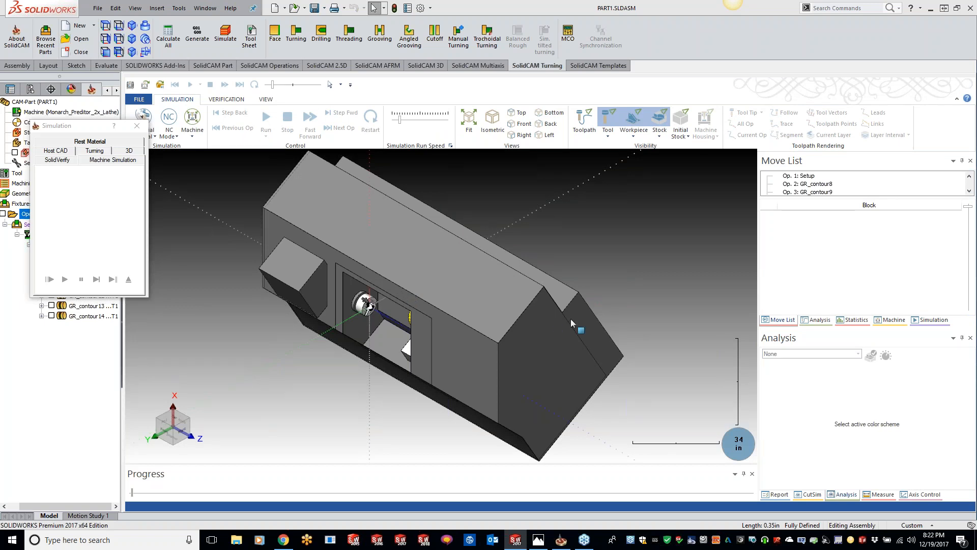
- Run the machine simulation of all operations to the end with the view on the workpiece, and examine the finished grooves
middle_drag(438, 316, 511, 295)
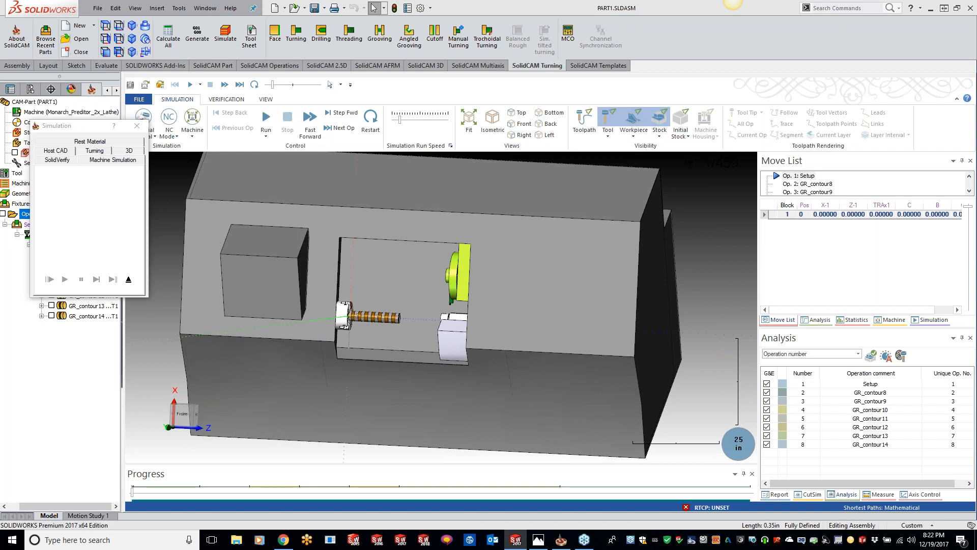
middle_drag(407, 311, 524, 290)
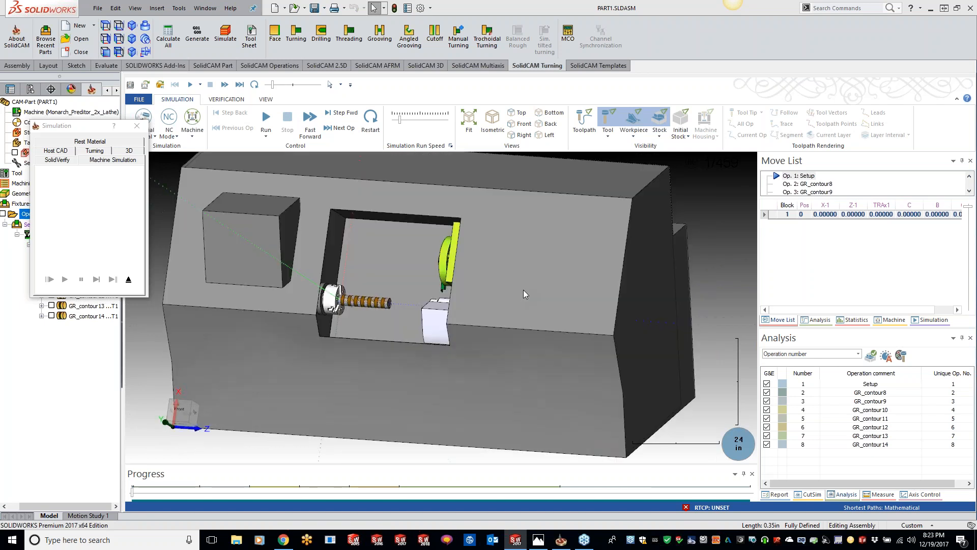
scroll(523, 289, up, 5)
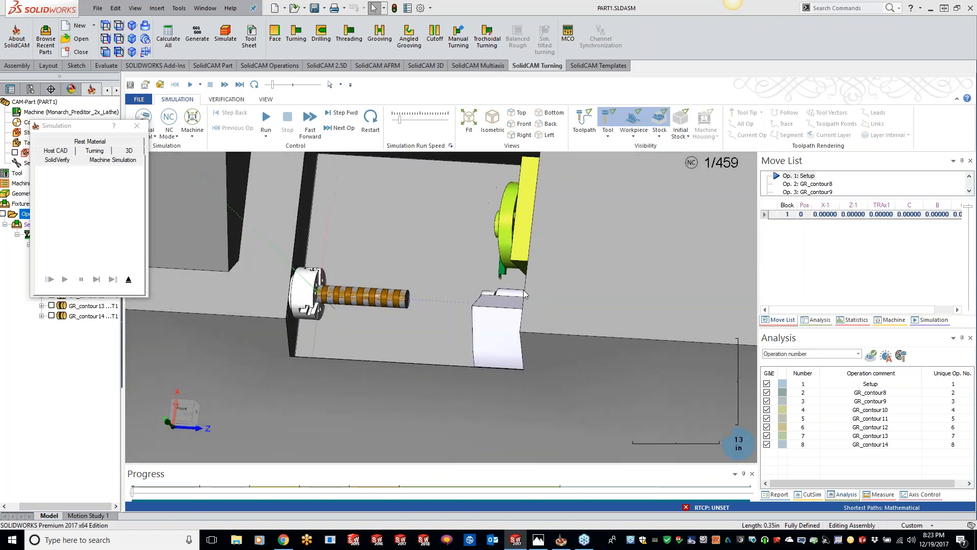
scroll(524, 289, up, 3)
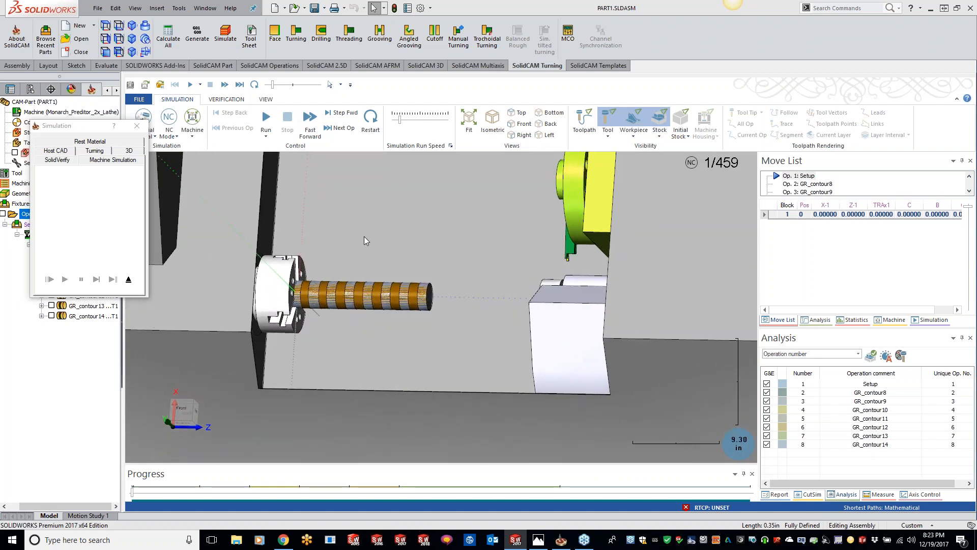
scroll(365, 236, up, 2)
click(266, 121)
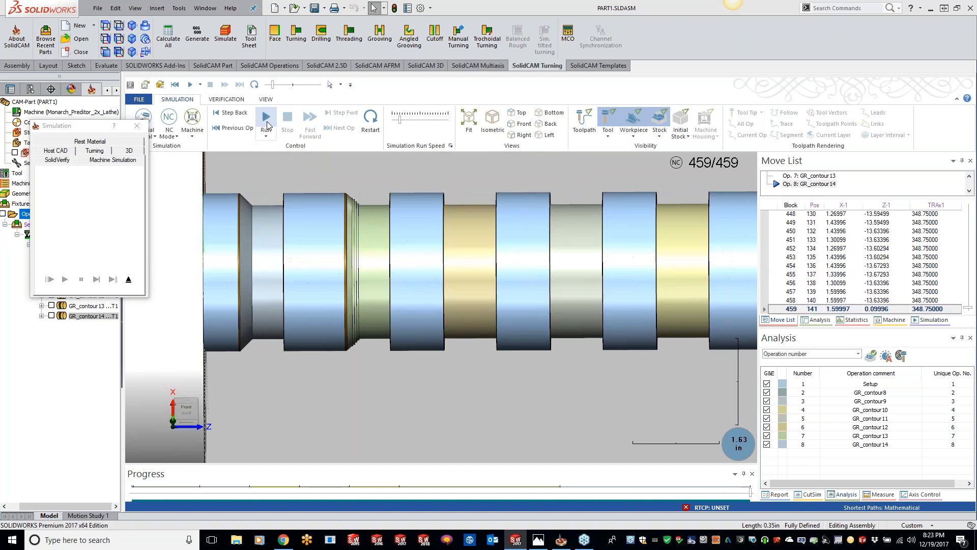
middle_drag(323, 231, 347, 240)
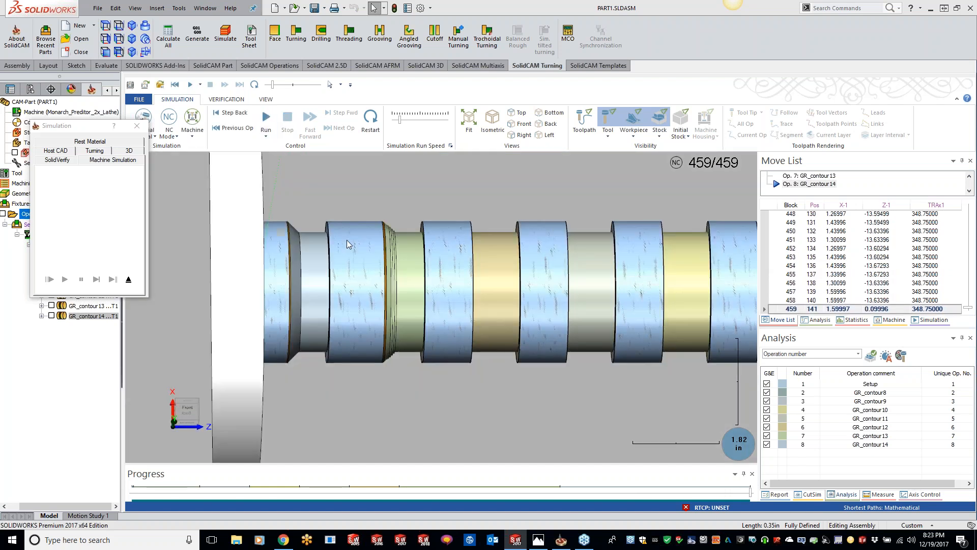
scroll(347, 240, up, 8)
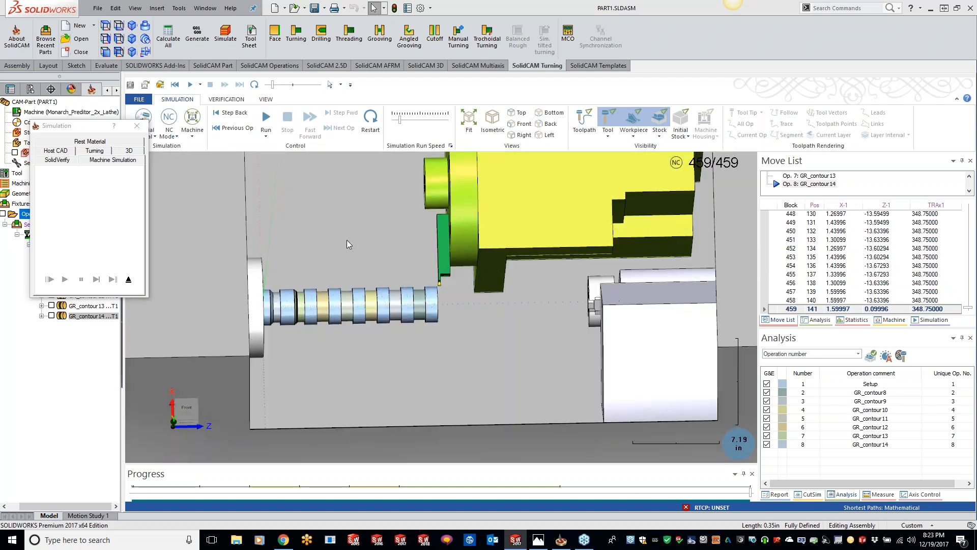
middle_drag(347, 239, 342, 240)
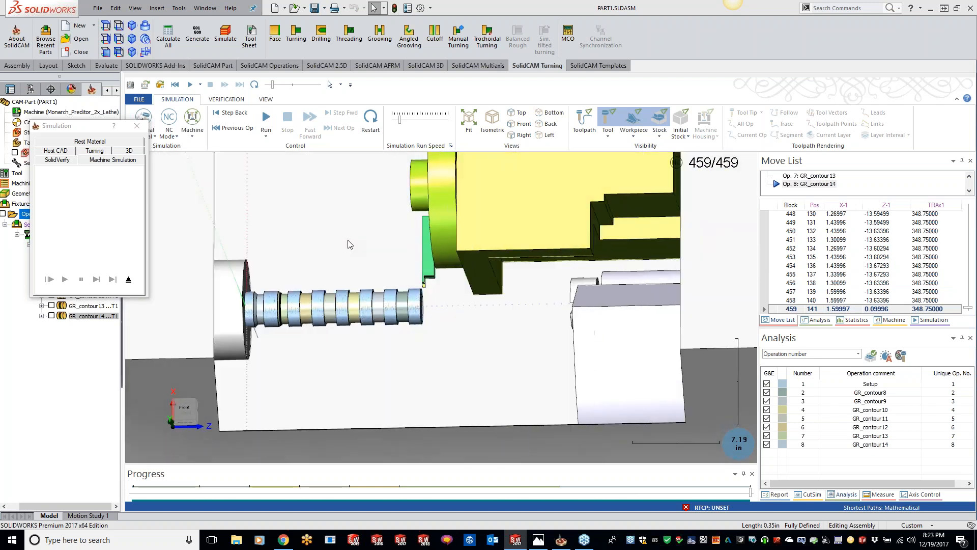
- Play all operations in SolidVerify on the uncut stock, reducing the simulation speed while the grooves are cut
click(55, 161)
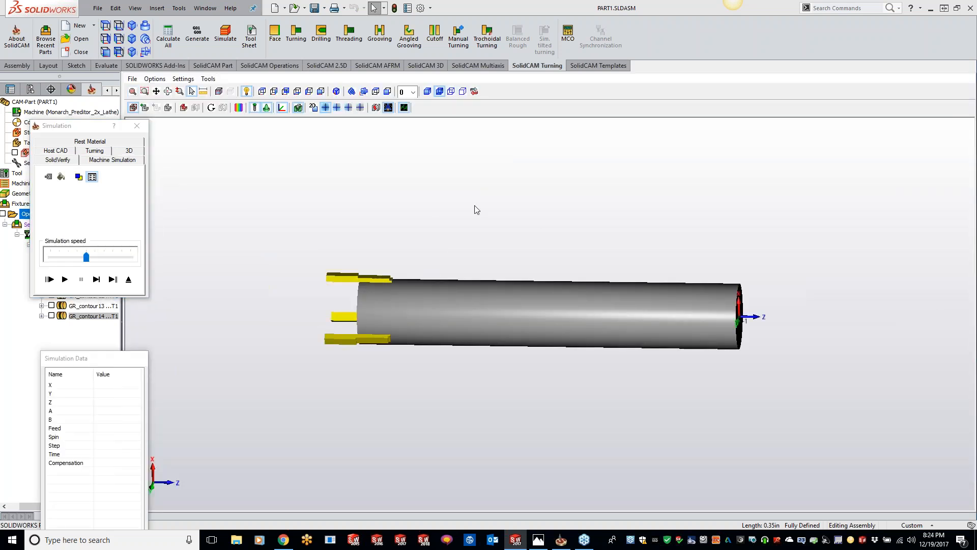
click(97, 279)
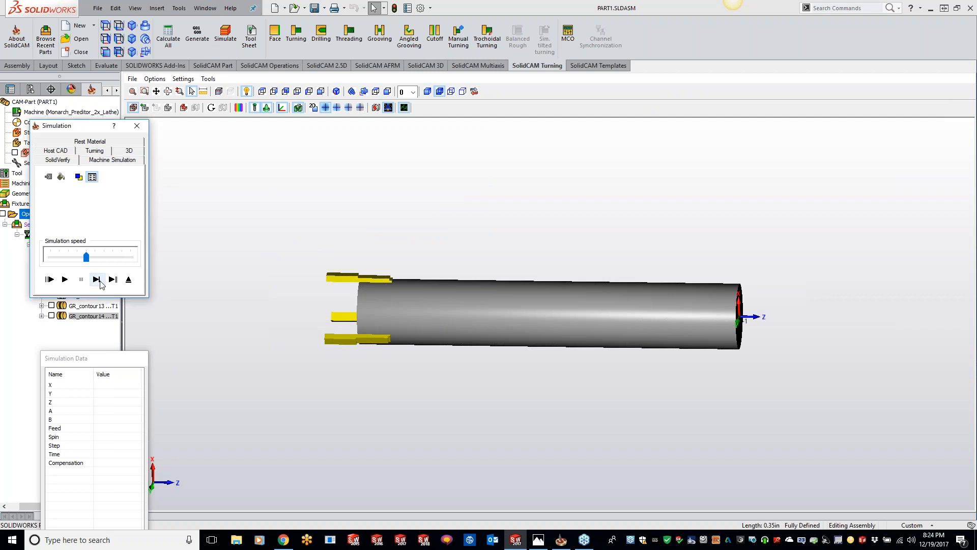
click(530, 261)
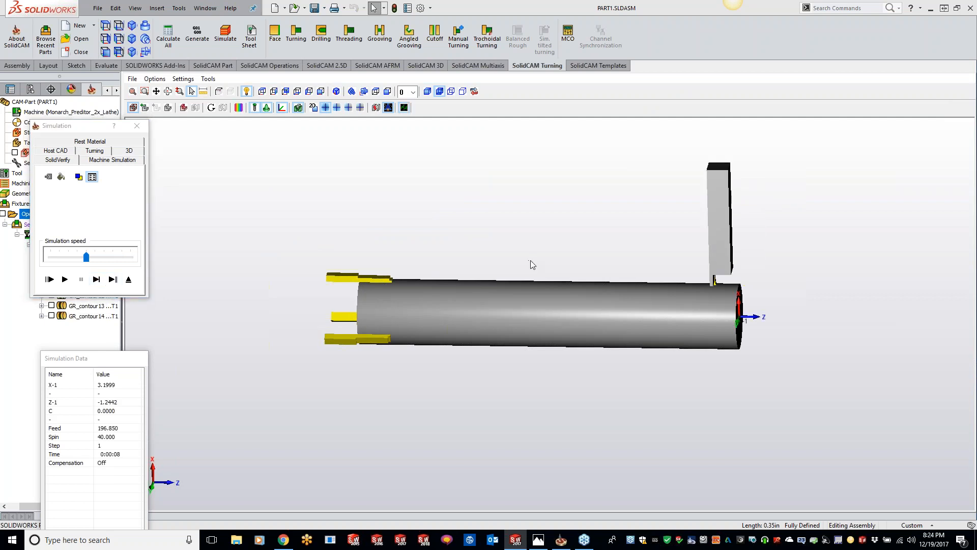
mouse_move(588, 279)
middle_down()
mouse_move(606, 275)
mouse_move(602, 285)
middle_up()
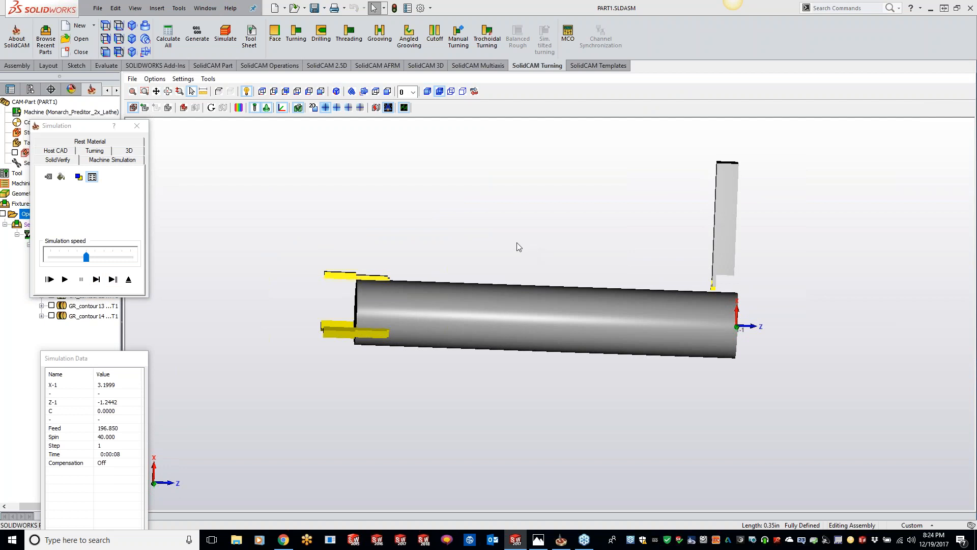
middle_drag(658, 292, 500, 273)
click(65, 279)
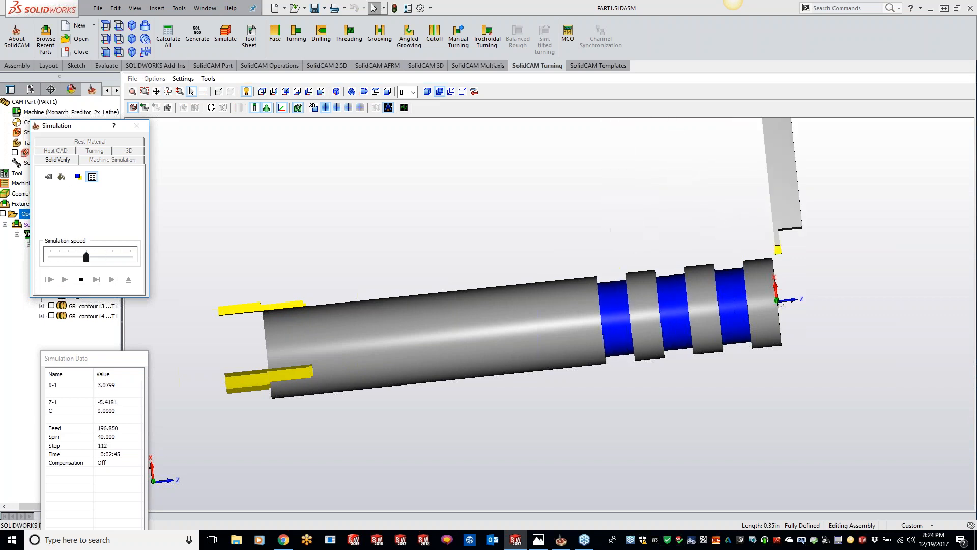
drag(86, 257, 76, 257)
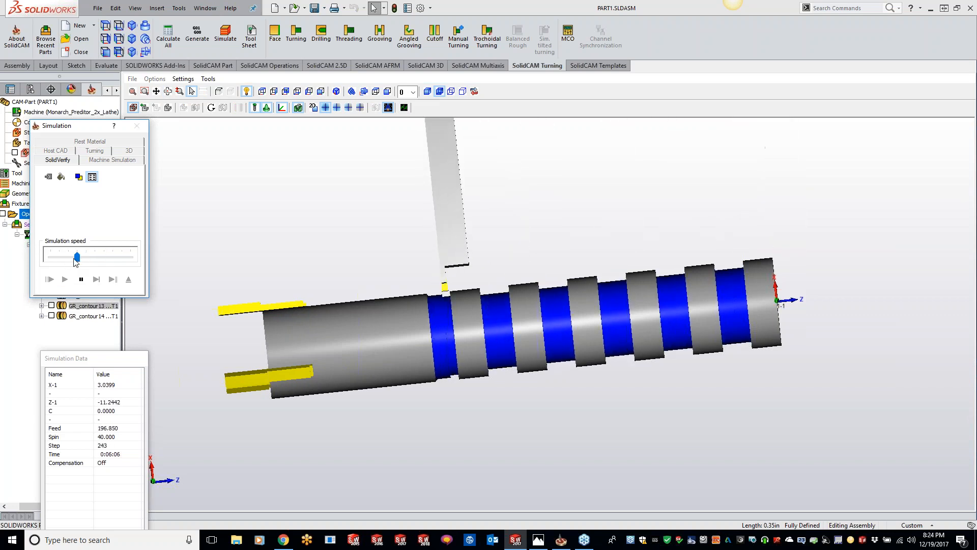
drag(77, 257, 68, 258)
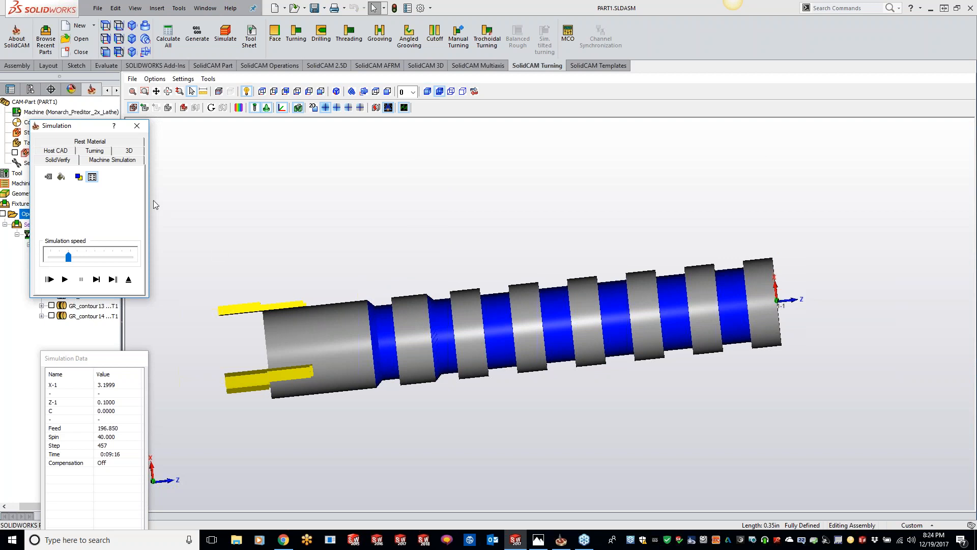
- View the simulation's tool facet and 5-axis accuracy settings, then close the simulation
click(182, 80)
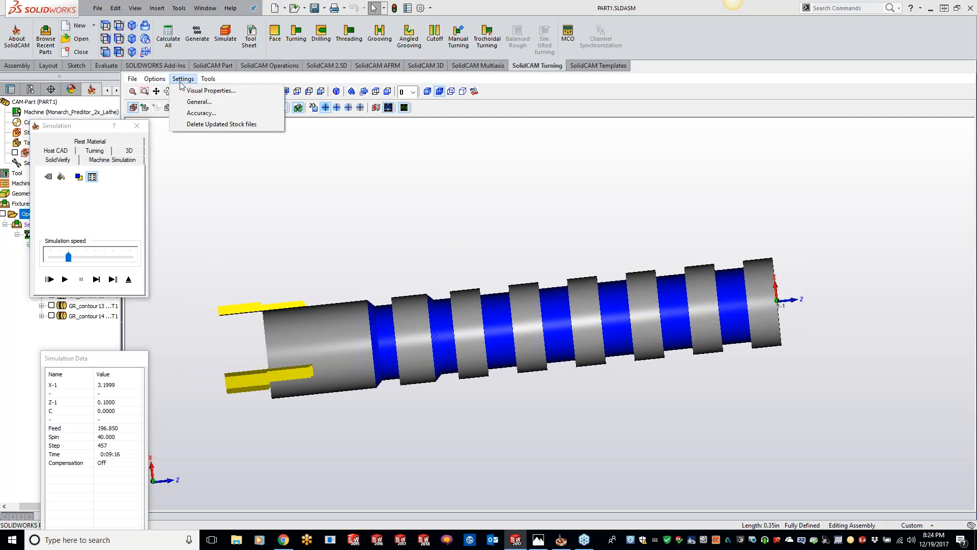
click(204, 113)
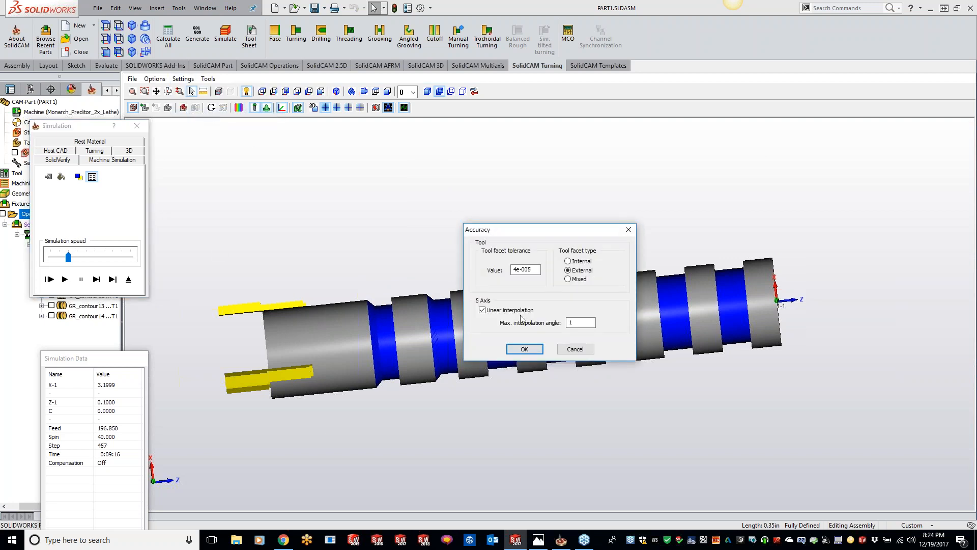
click(524, 349)
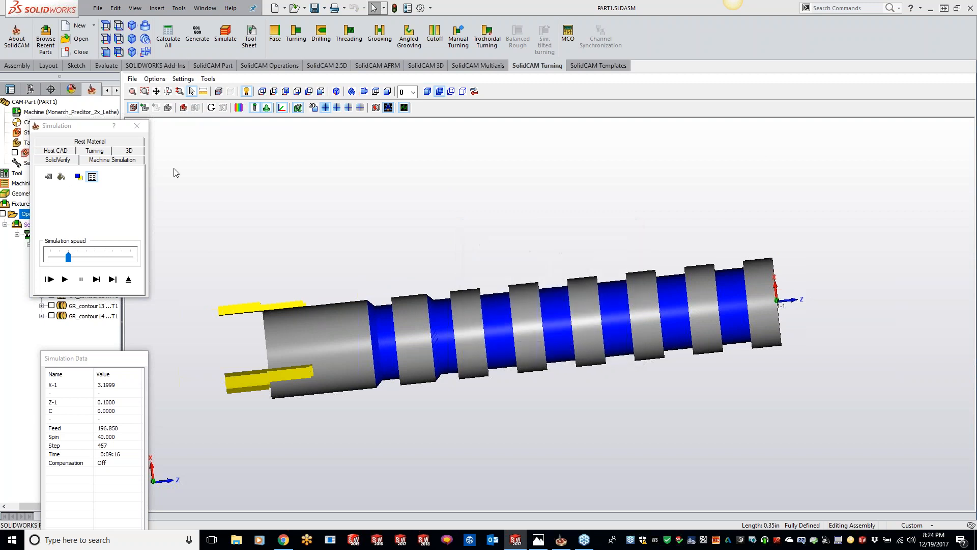
click(137, 126)
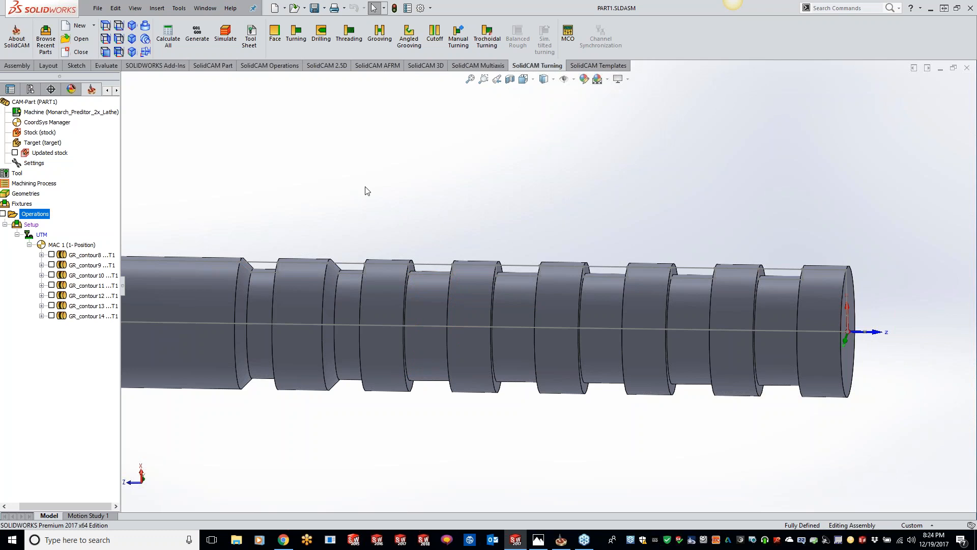
- Suppress all grooving operations from GR_contour8 through GR_contour14
click(87, 254)
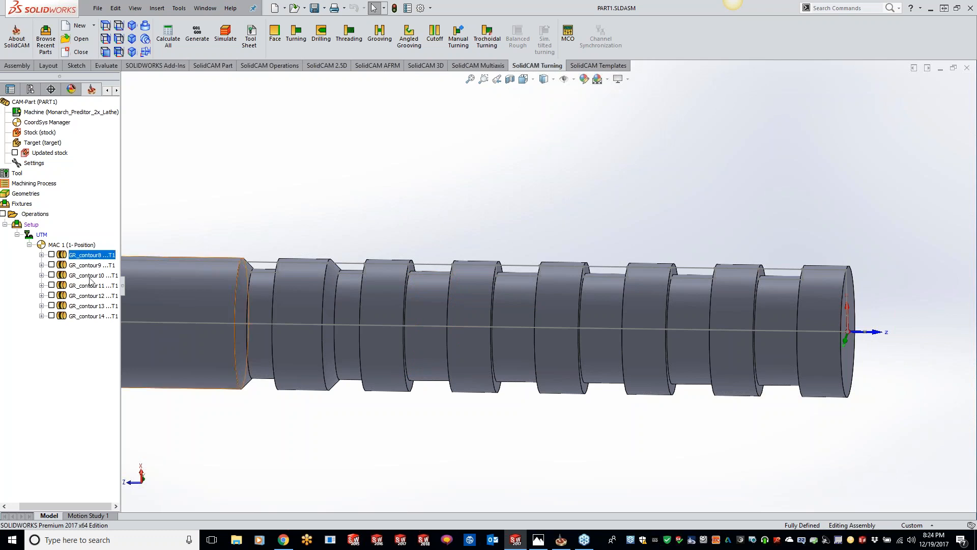
shift+click(84, 316)
right_click(85, 316)
click(142, 508)
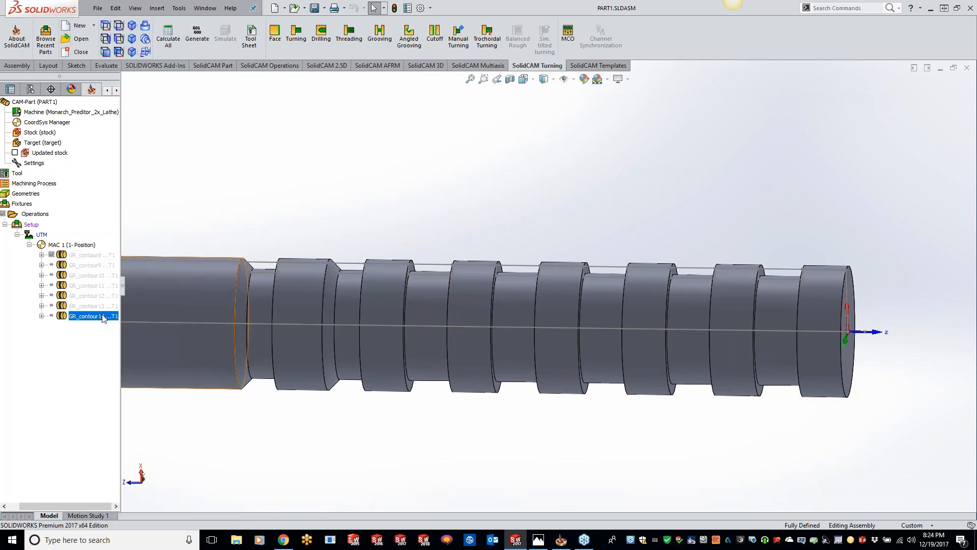
- Start a new grooving operation and define its contour chain along the walls and floor of the groove nearest the coordinate origin
click(380, 33)
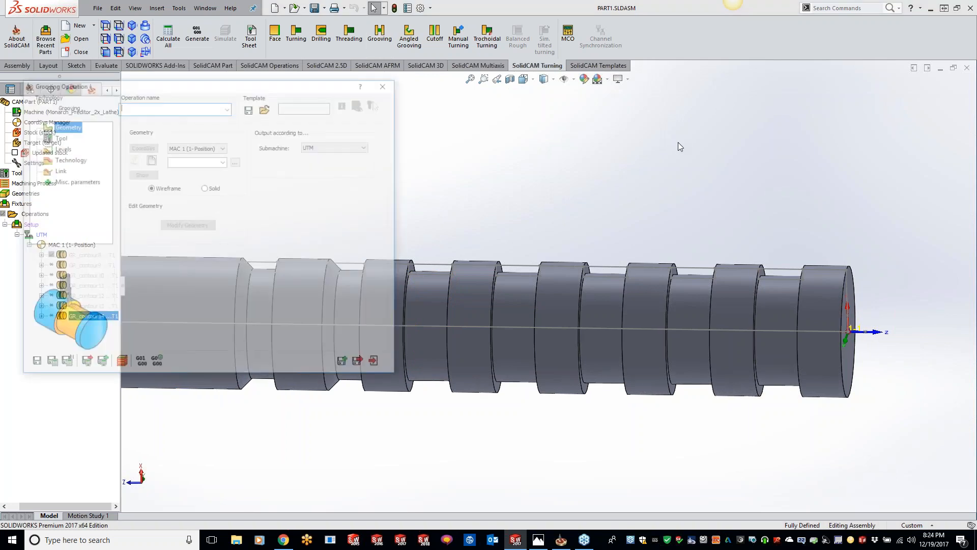
click(235, 161)
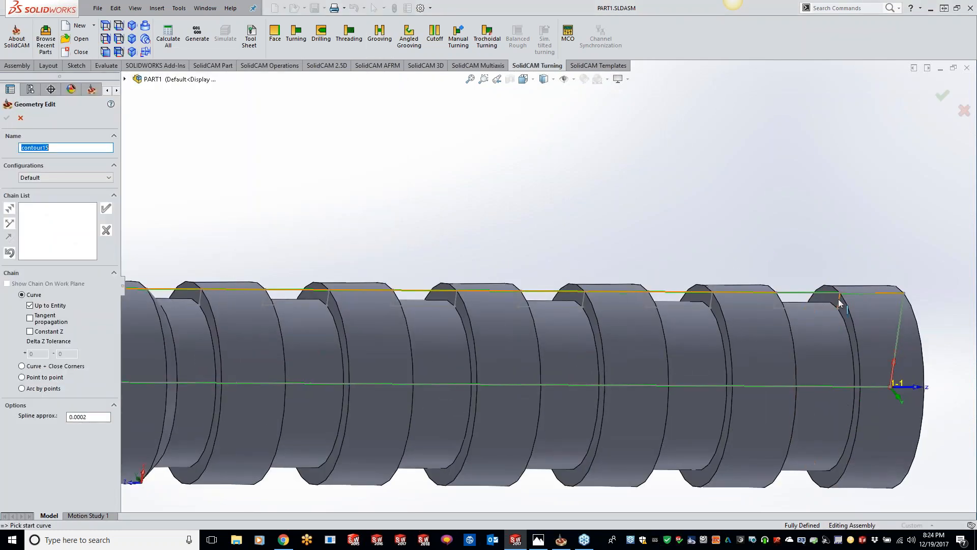
middle_drag(662, 326, 642, 336)
click(715, 343)
click(652, 335)
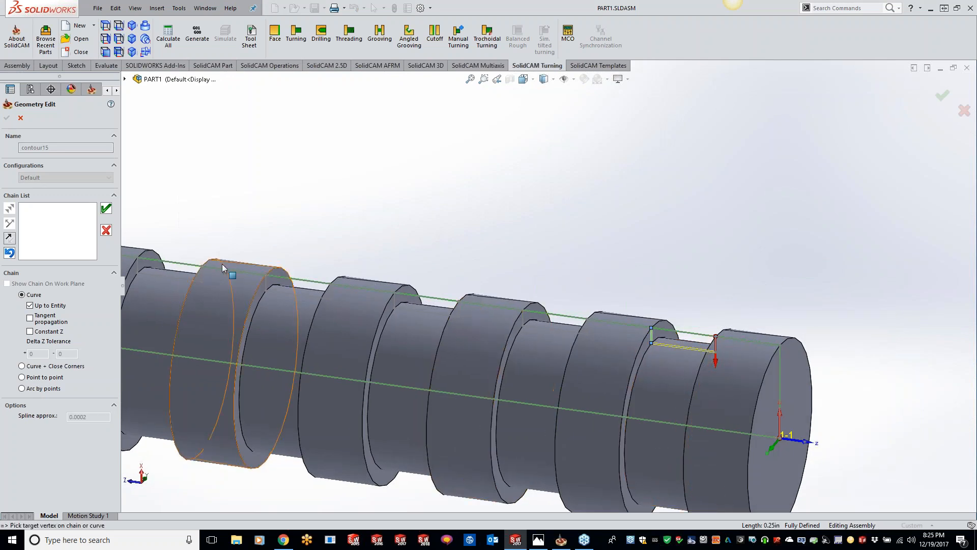
click(106, 208)
click(6, 117)
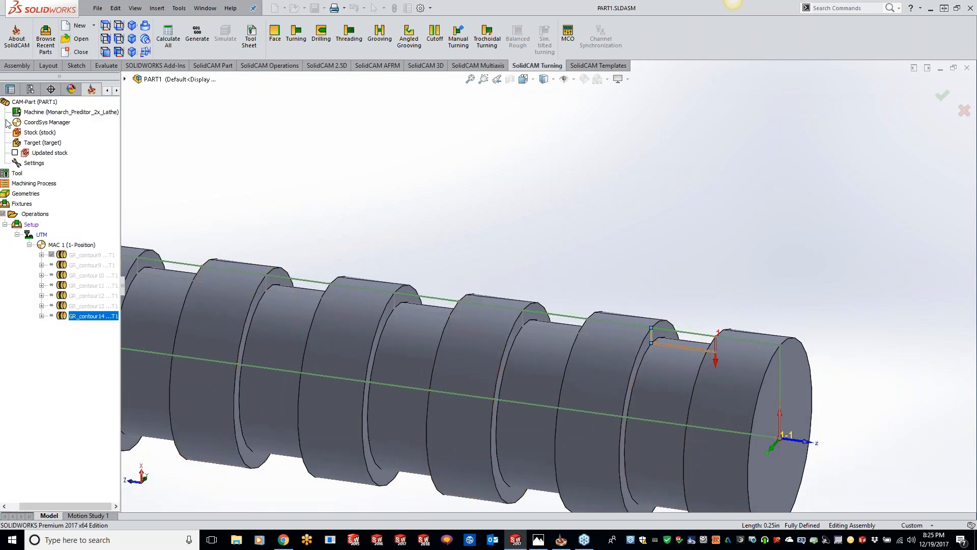
- Assign the existing external grooving tool 1 on the upper turret to the new grooving operation
click(58, 137)
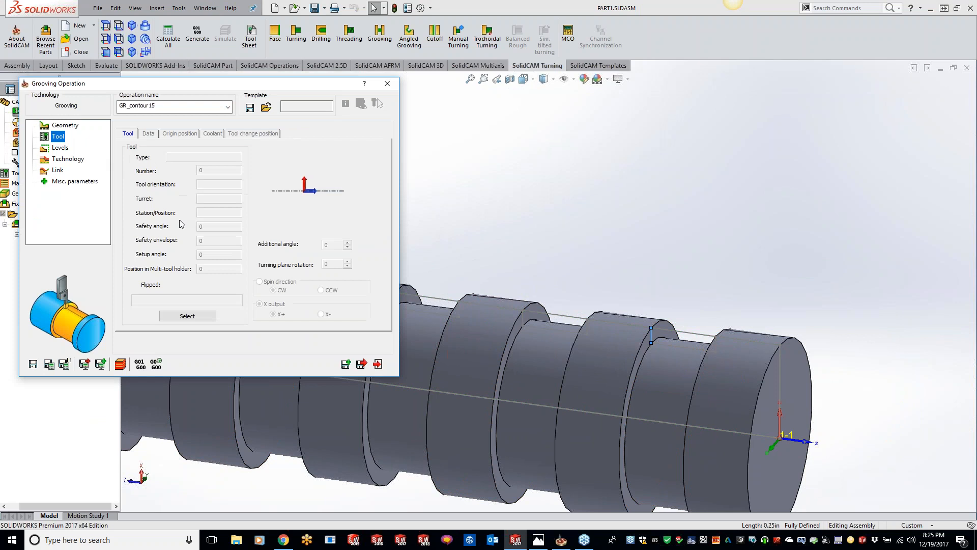
click(185, 316)
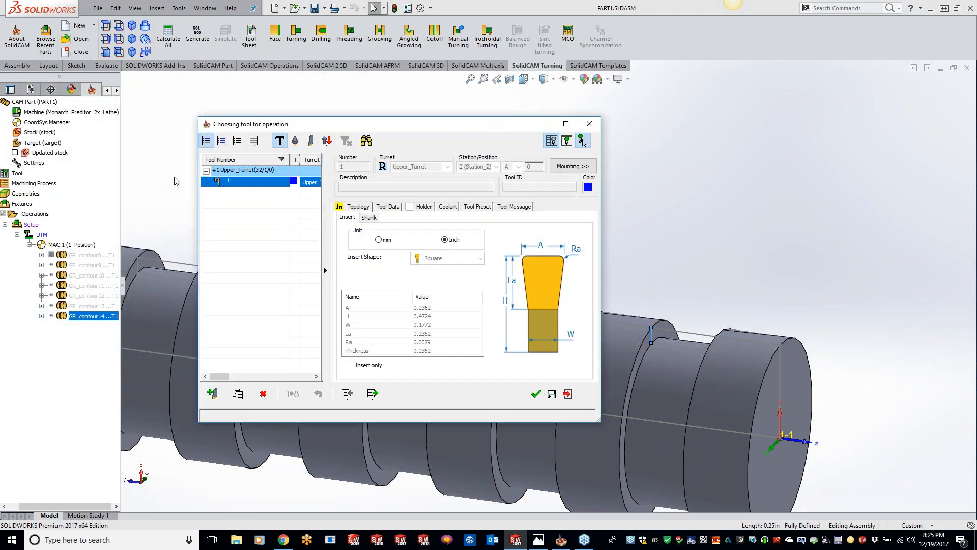
double_click(222, 184)
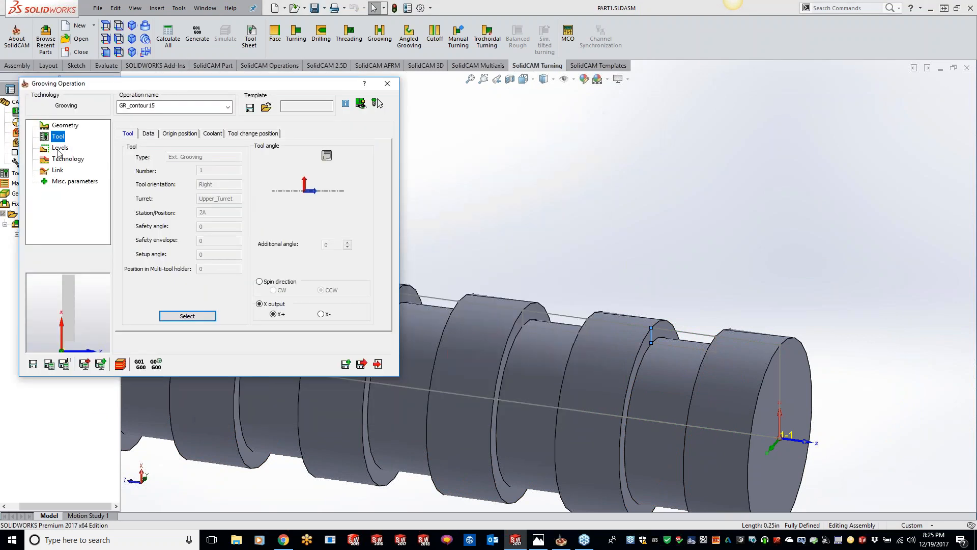
- Try the Finish only work type and view its finish options, then return the work type to Rough
click(170, 199)
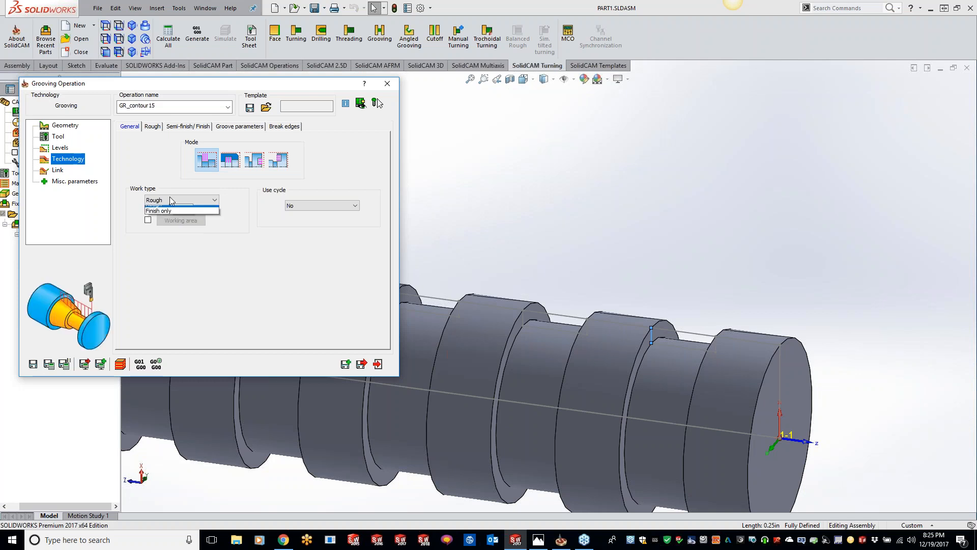
click(173, 216)
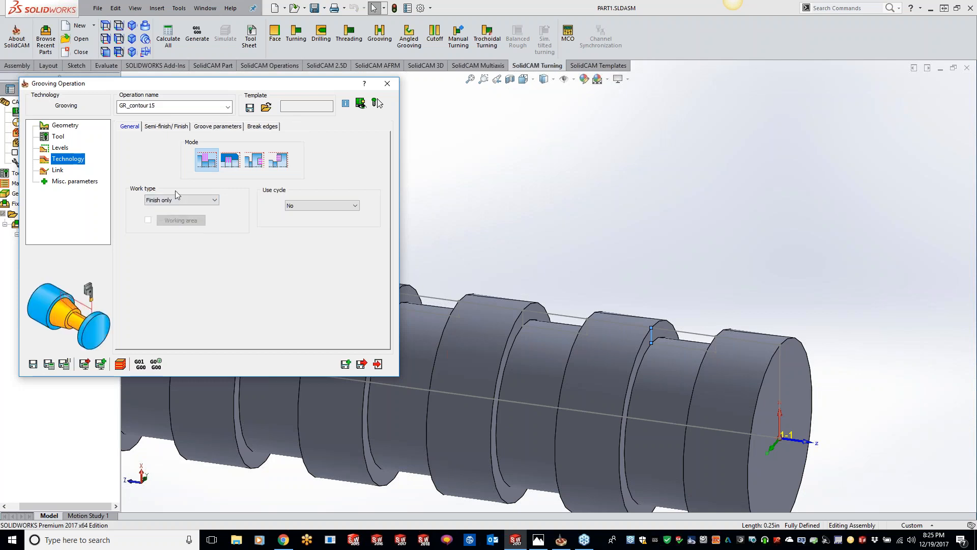
click(168, 126)
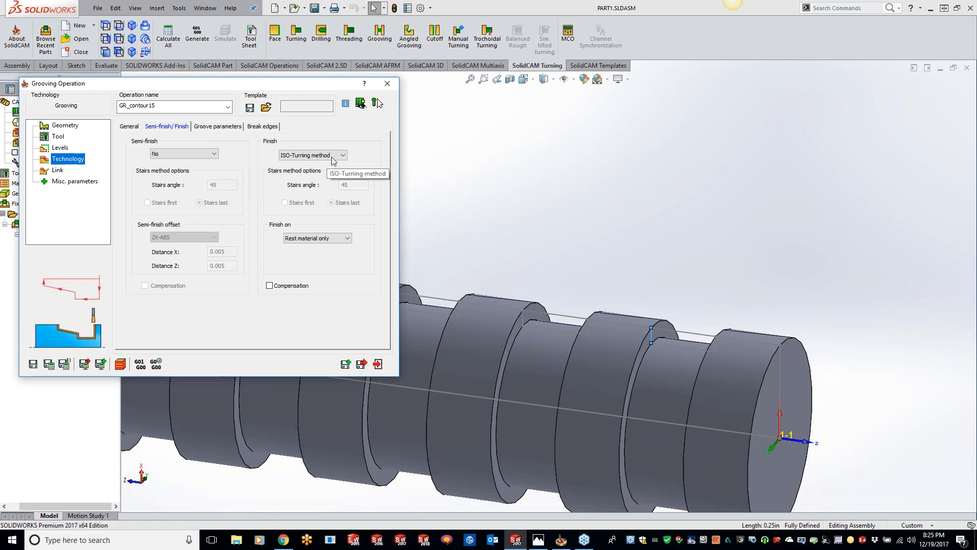
click(129, 128)
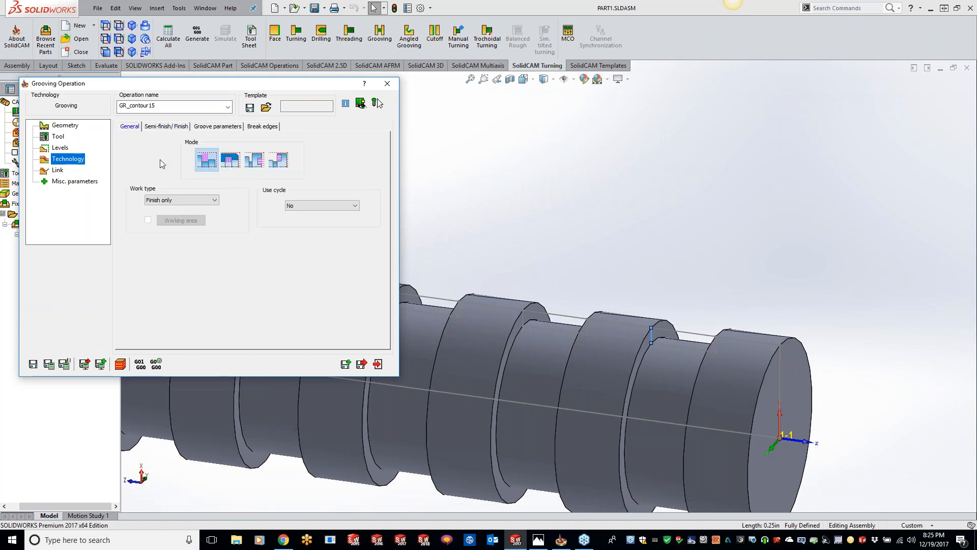
click(174, 200)
click(176, 207)
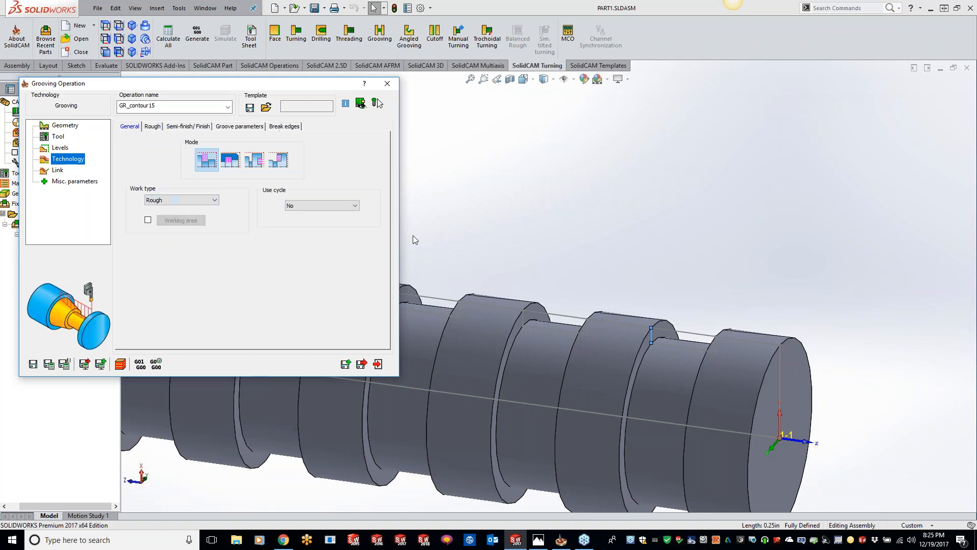
- Set the roughing step over to 0.2 and the constant step down to 0.15
click(183, 127)
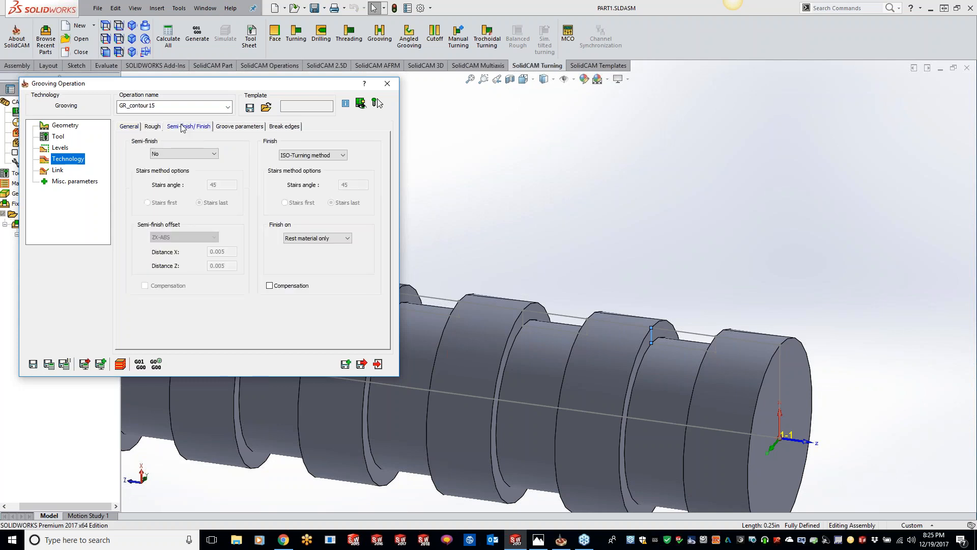
click(153, 127)
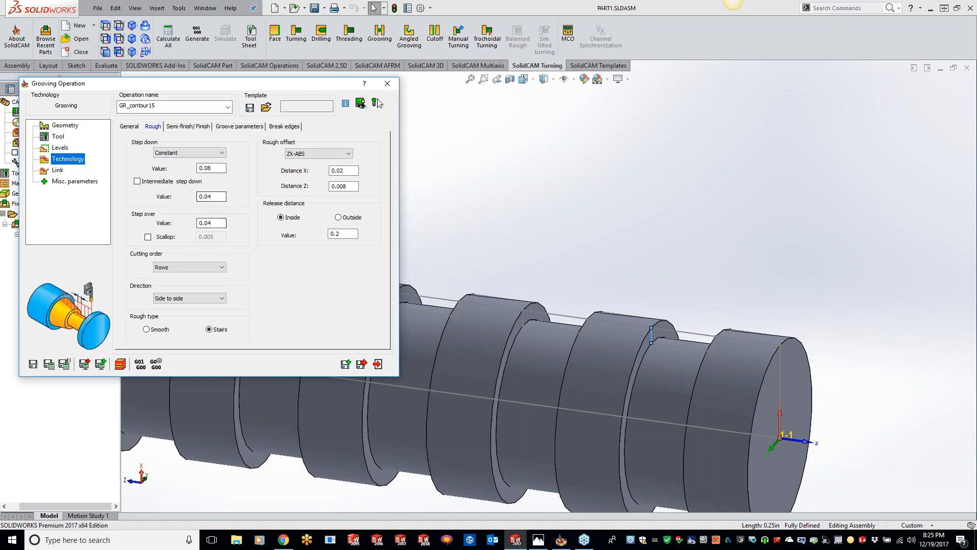
double_click(218, 223)
text(.2)
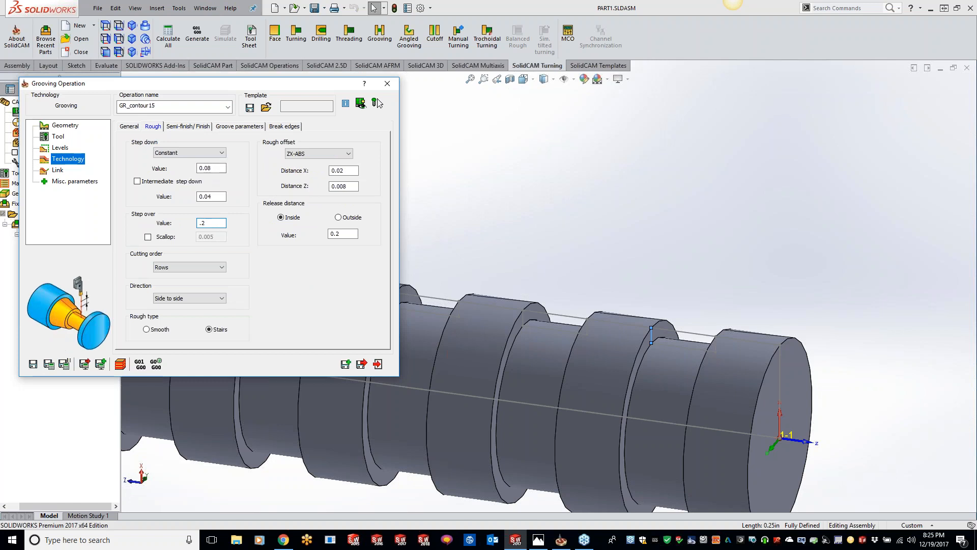
double_click(214, 168)
double_click(217, 168)
text(15)
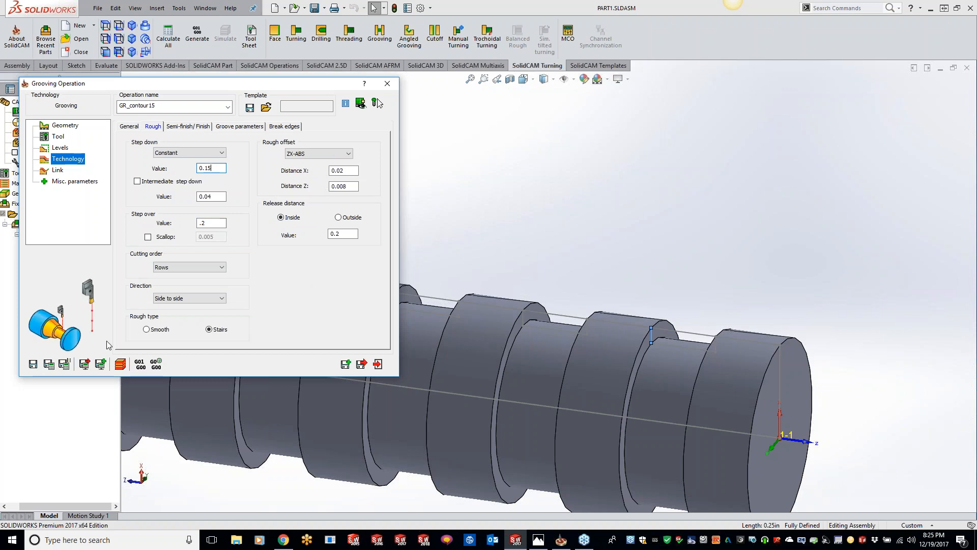
- Set the finish to Turn-Groove method, and save and calculate the grooving operation
click(188, 127)
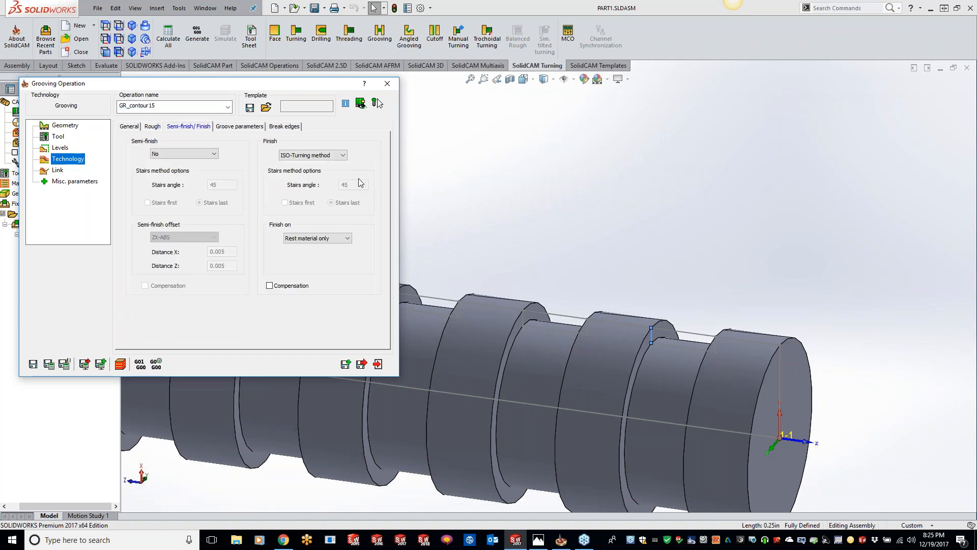
click(308, 156)
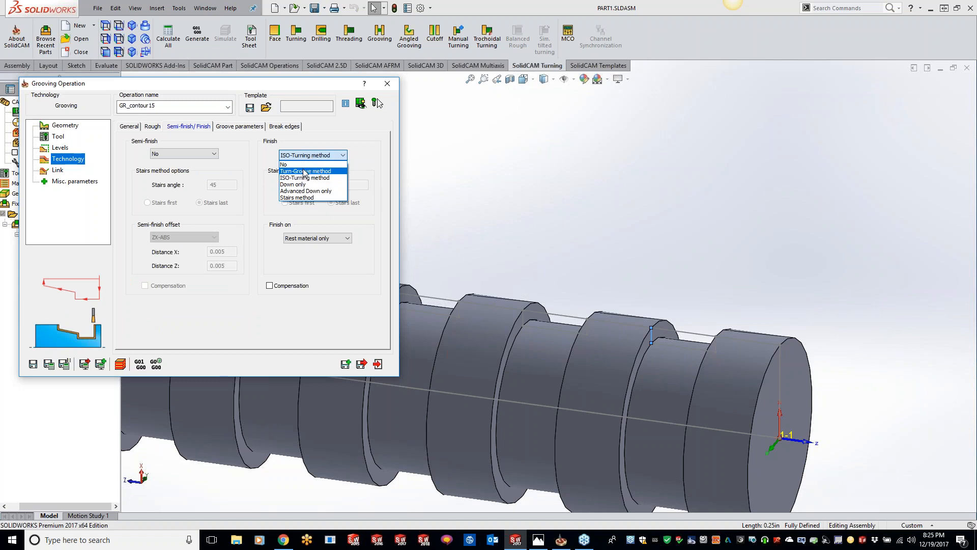
click(305, 172)
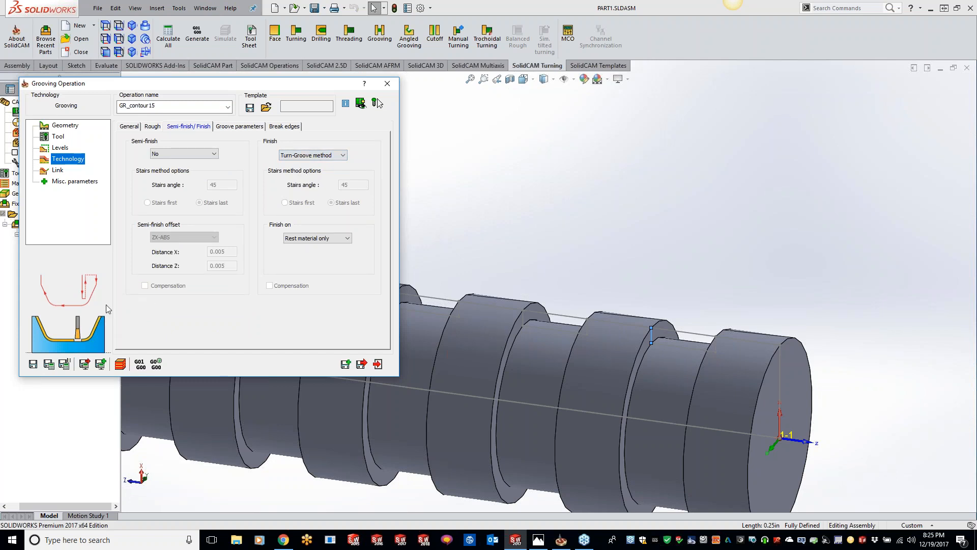
click(49, 363)
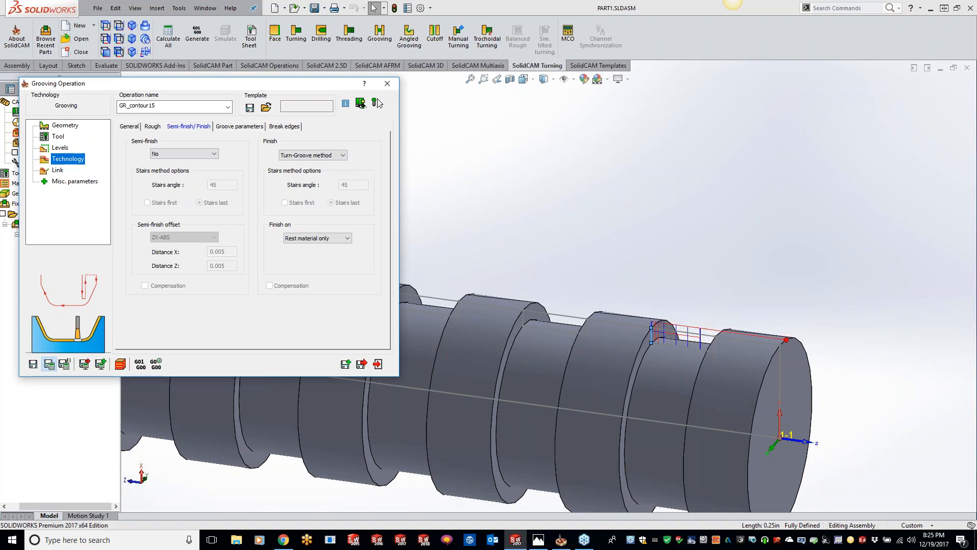
- Start a Turning-mode simulation of the operation with the view on the groove nearest the front face
click(121, 364)
click(96, 160)
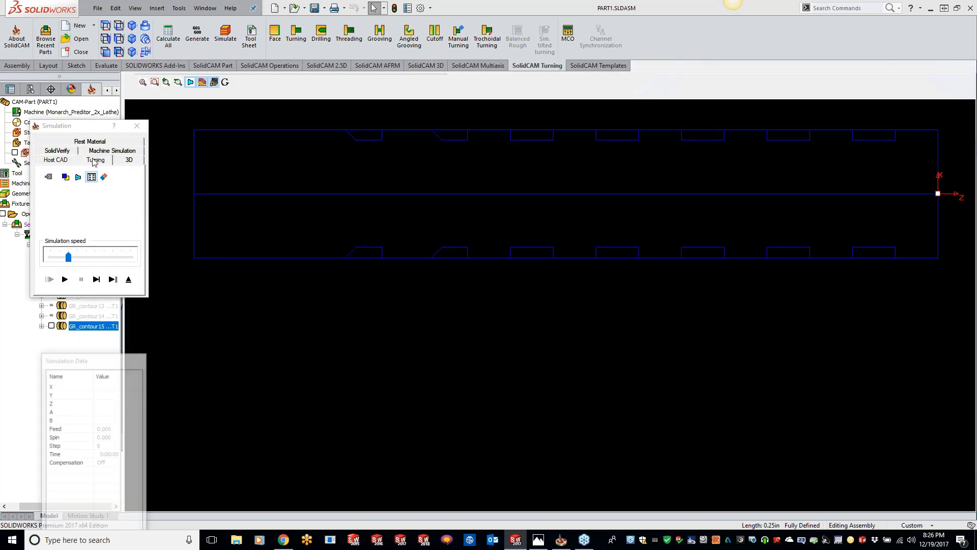
click(154, 82)
drag(836, 118, 927, 154)
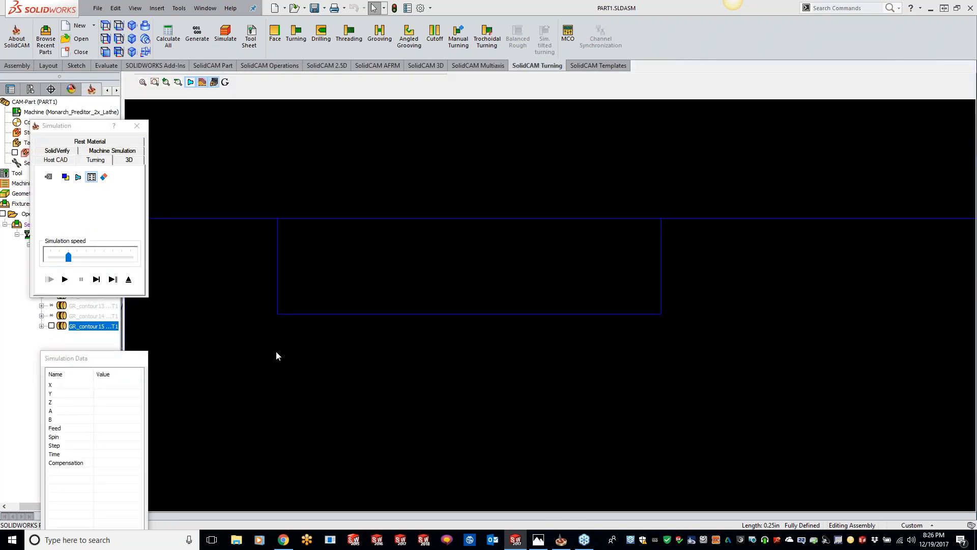
- Simulate the groove move by move through the stepped roughing and the Turn-Groove finish, examining how the walls and floor are cut
click(96, 279)
click(97, 279)
click(101, 283)
click(102, 283)
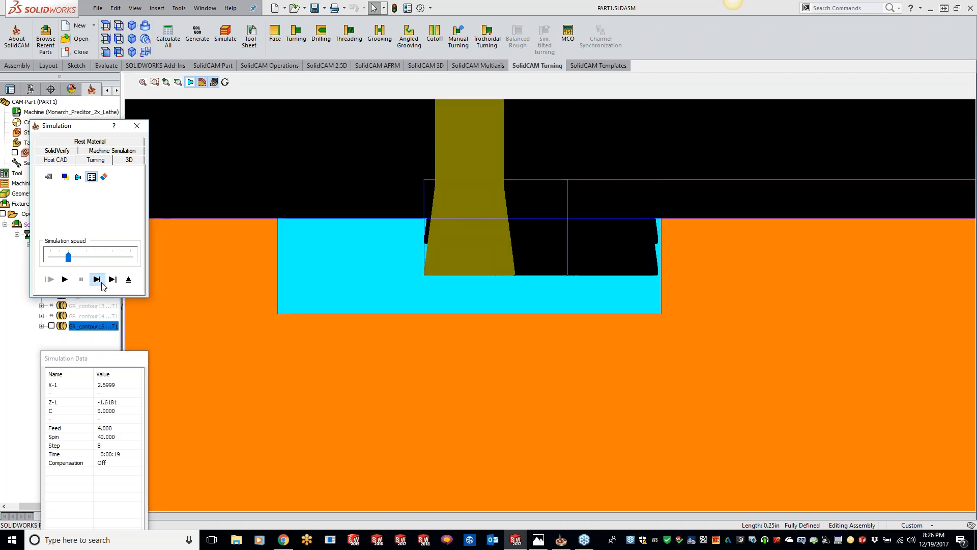
click(102, 283)
click(102, 283)
click(102, 283)
click(102, 283)
click(102, 283)
click(102, 283)
click(102, 283)
click(102, 283)
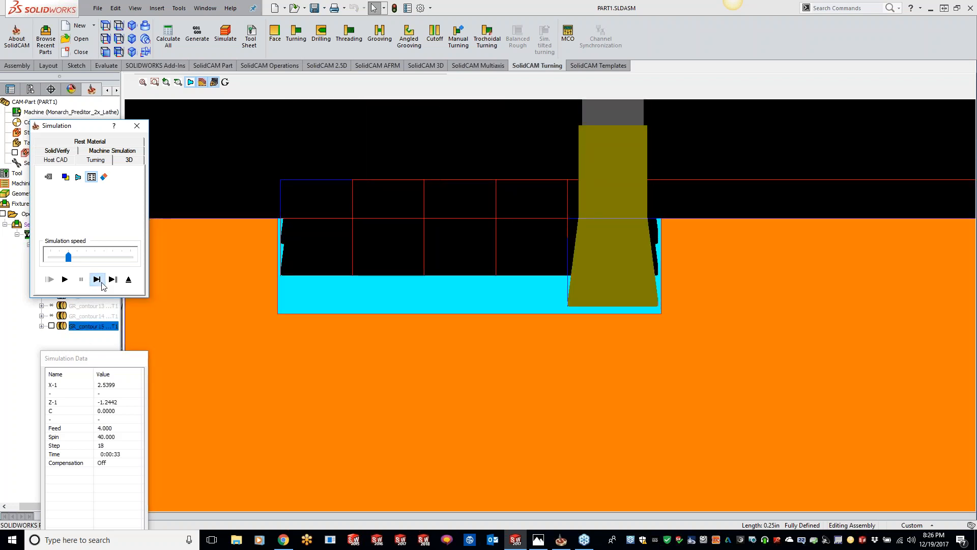
click(102, 283)
click(102, 283)
click(102, 283)
click(101, 283)
click(102, 283)
click(102, 284)
click(101, 283)
click(102, 284)
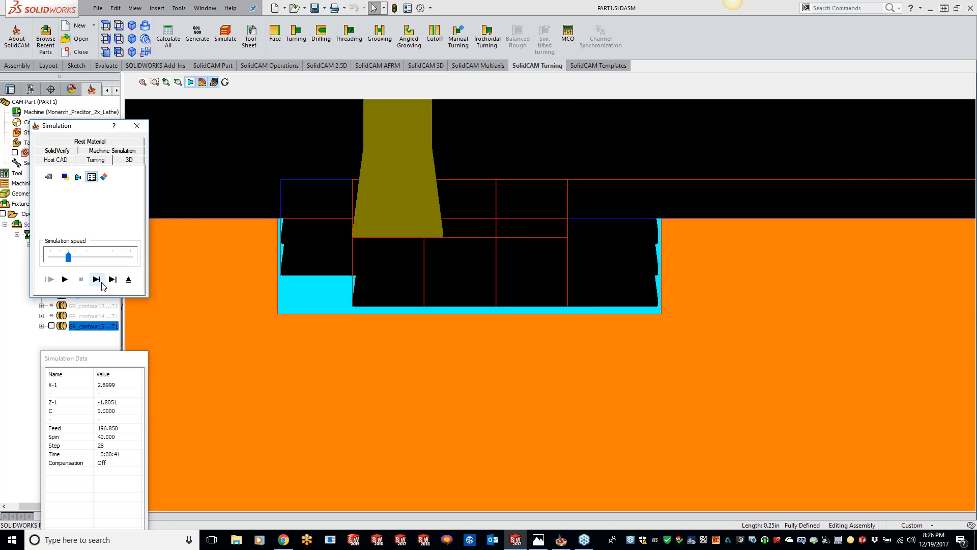
click(102, 283)
click(102, 283)
click(102, 283)
click(102, 283)
click(102, 283)
click(102, 283)
click(102, 283)
click(101, 283)
click(102, 283)
click(102, 283)
click(102, 283)
click(102, 283)
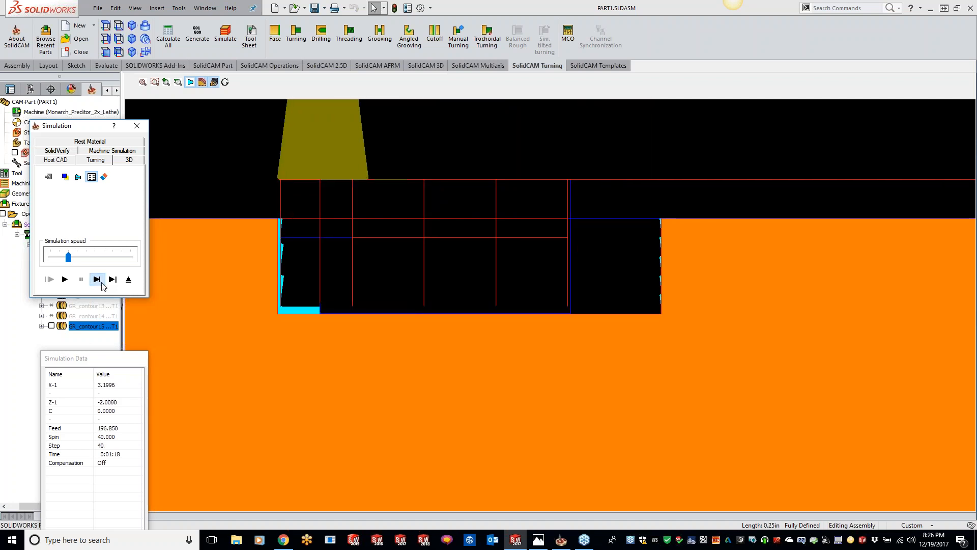
click(102, 283)
click(102, 283)
click(102, 283)
click(101, 283)
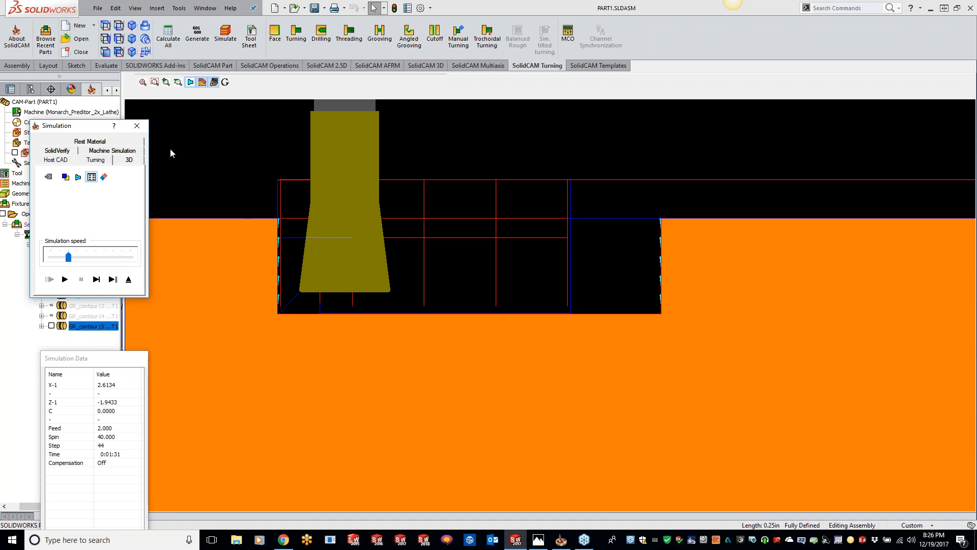
- Close the simulation, then save the grooving operation and create a copy of it
click(137, 126)
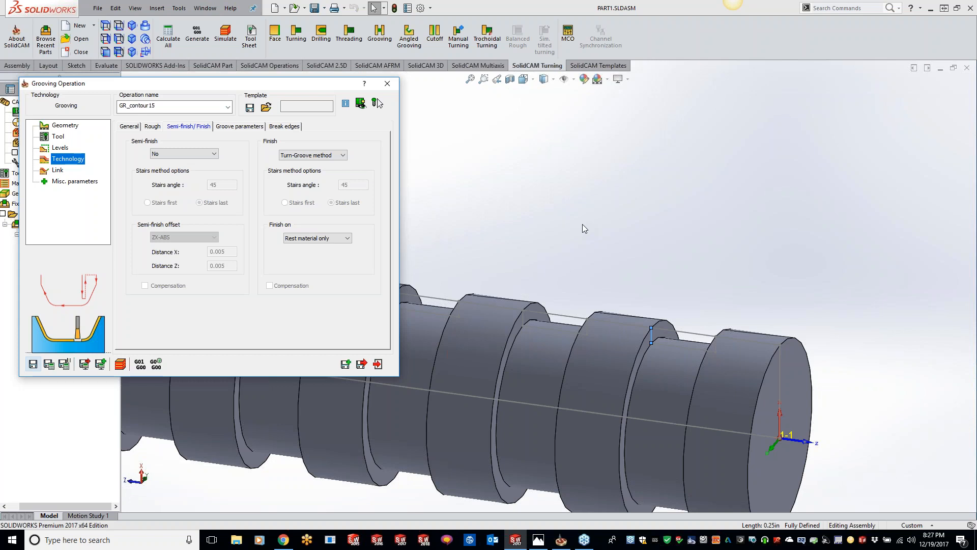
click(347, 365)
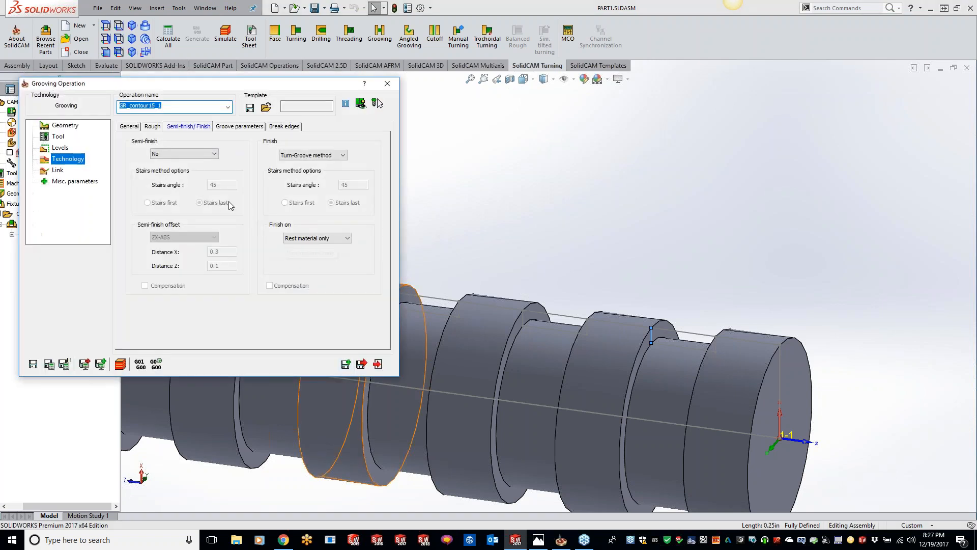
- Define a new wireframe geometry for the copied operation, chaining the profile of the second groove from the front face
click(68, 127)
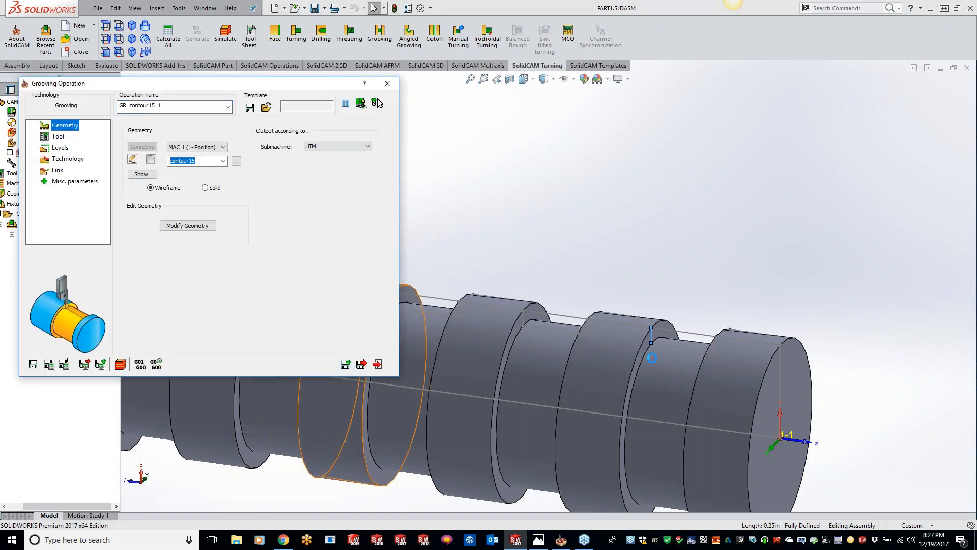
click(235, 161)
click(522, 318)
click(107, 209)
click(6, 118)
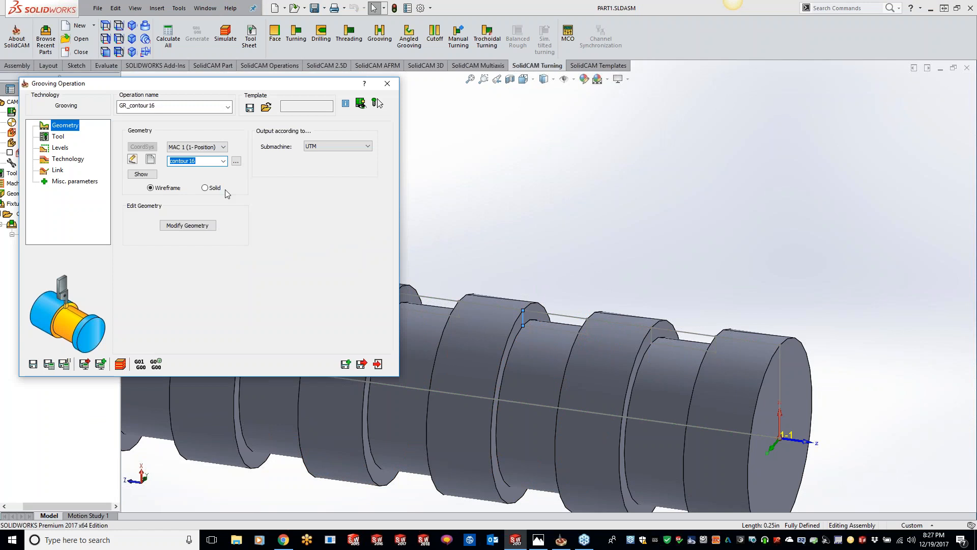
- Set the finish to ISO-Turning method, and save and calculate the grooving operation
click(57, 136)
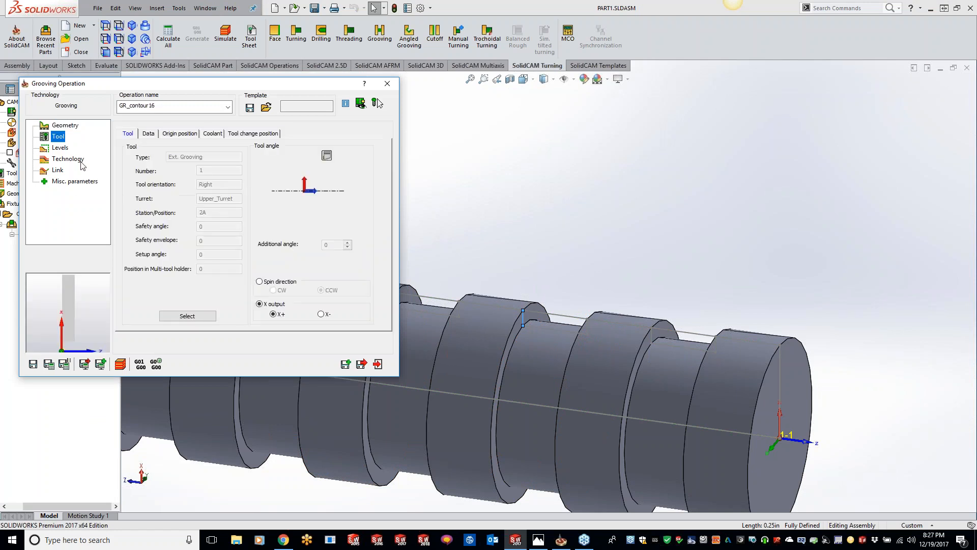
click(61, 160)
click(311, 156)
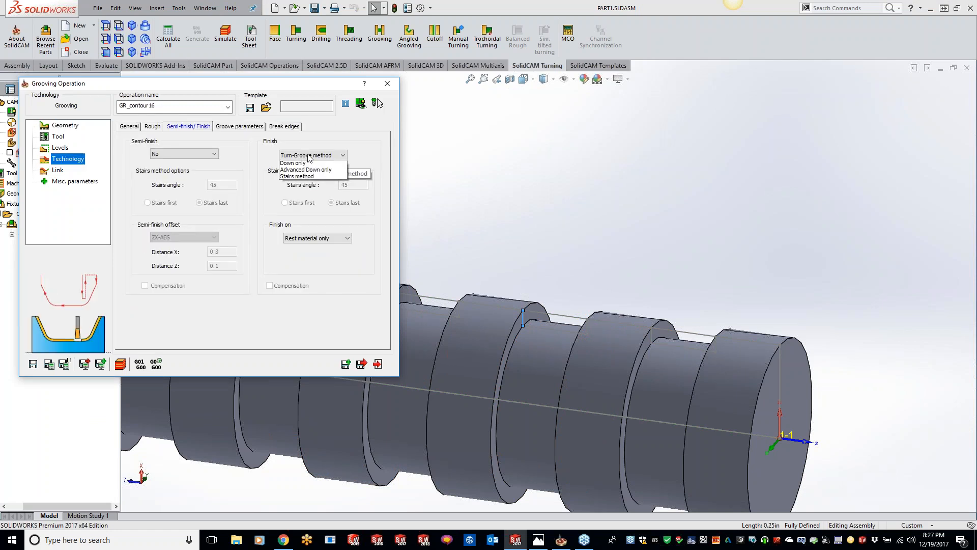
click(307, 178)
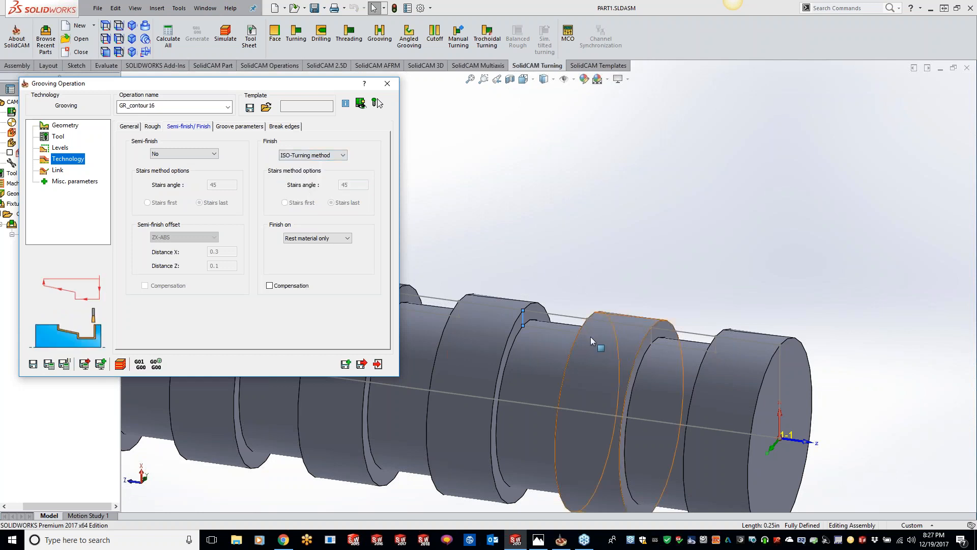
click(120, 364)
- Start a Turning-mode simulation of the operation with the view on the second groove from the front face
click(376, 103)
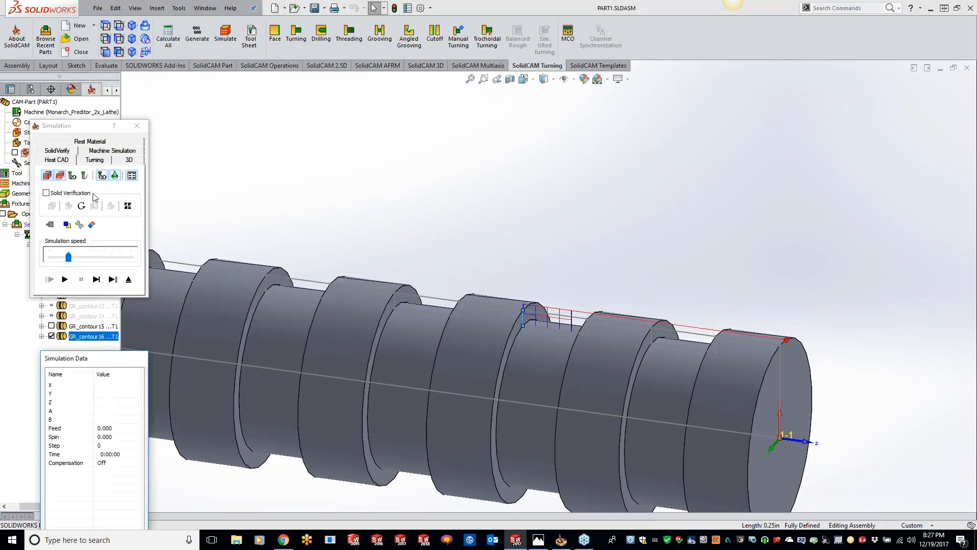
click(95, 160)
middle_drag(781, 216, 669, 262)
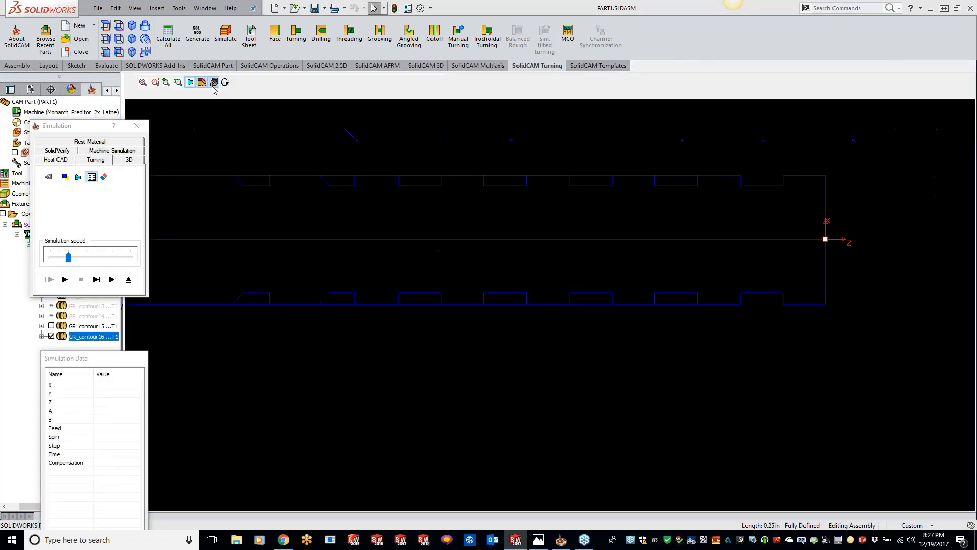
click(156, 83)
drag(634, 164, 715, 197)
- Simulate the groove move by move through the roughing and the ISO-Turning finish, examining the walls and floor, and close the simulation
click(96, 279)
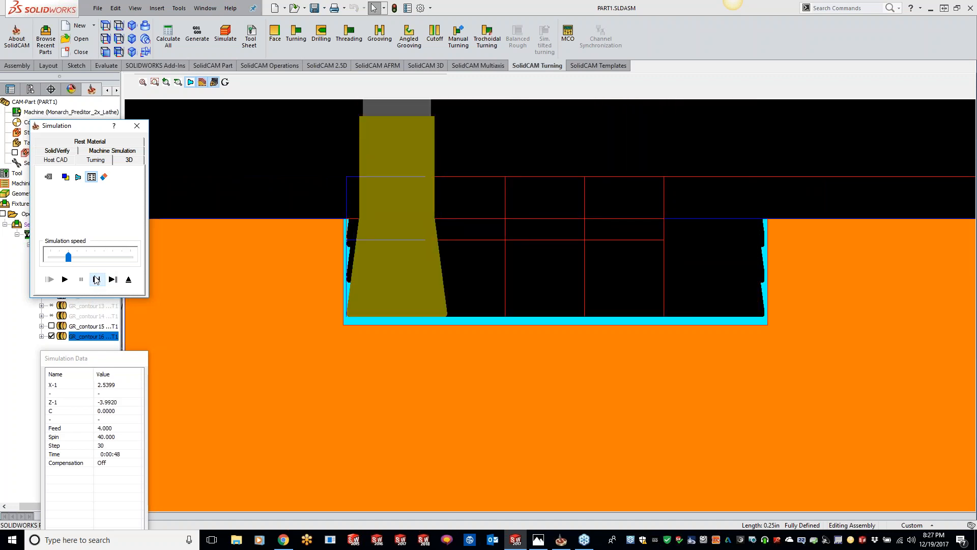
click(96, 280)
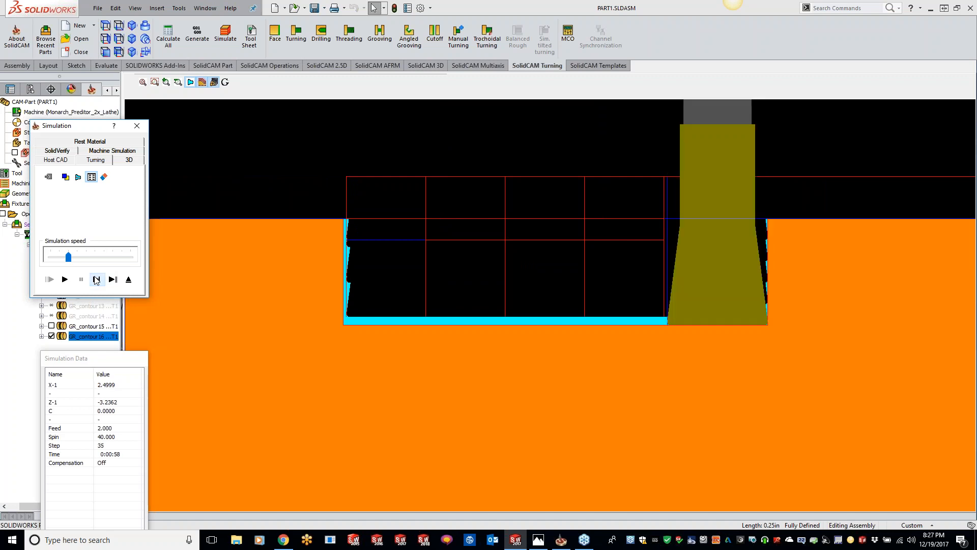
click(96, 280)
click(97, 280)
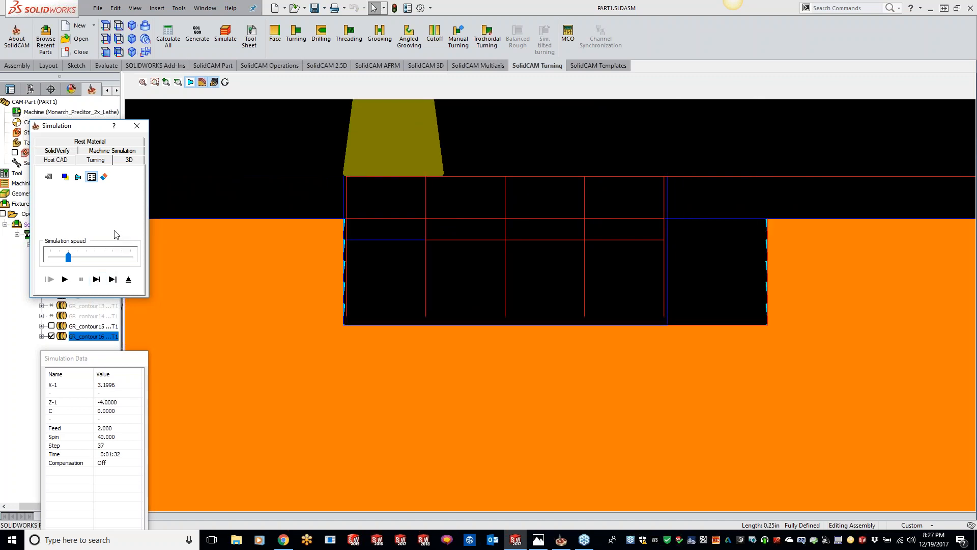
click(256, 181)
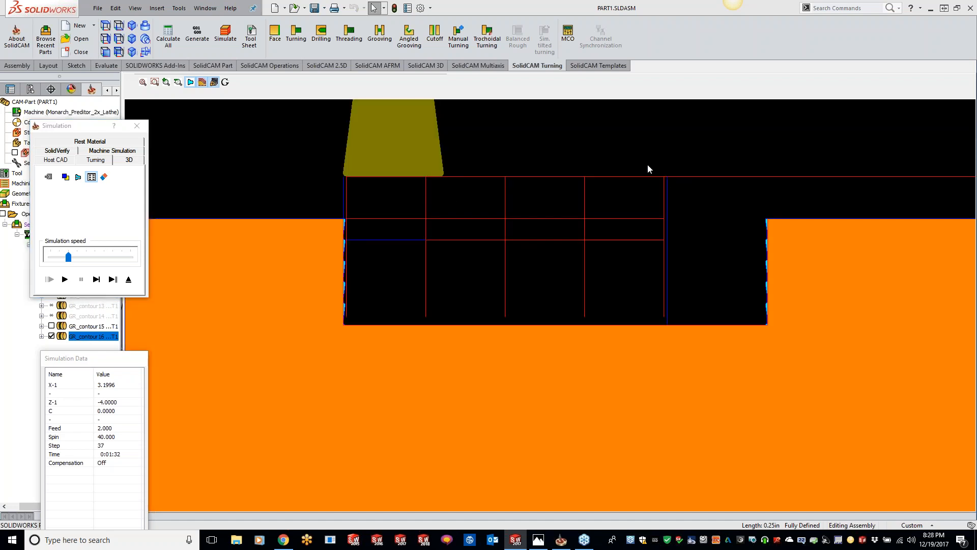
click(137, 127)
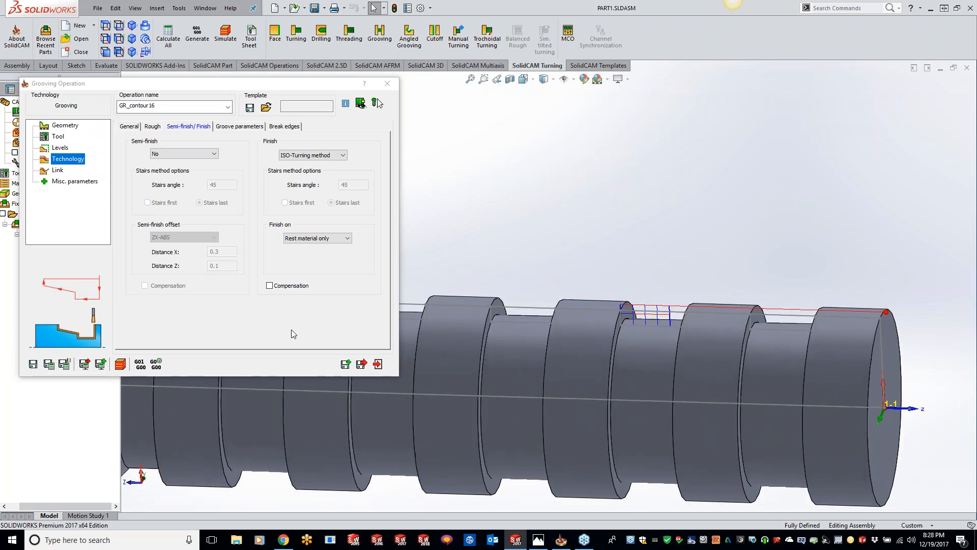
- Save and copy the grooving operation, and chain the copy's geometry across the third groove from the front face, reversing the chain direction
click(361, 364)
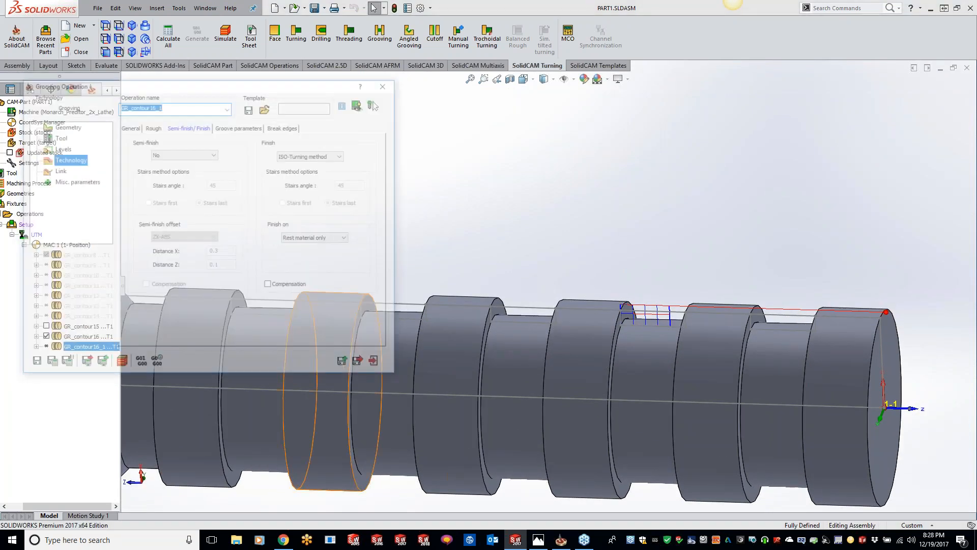
click(65, 125)
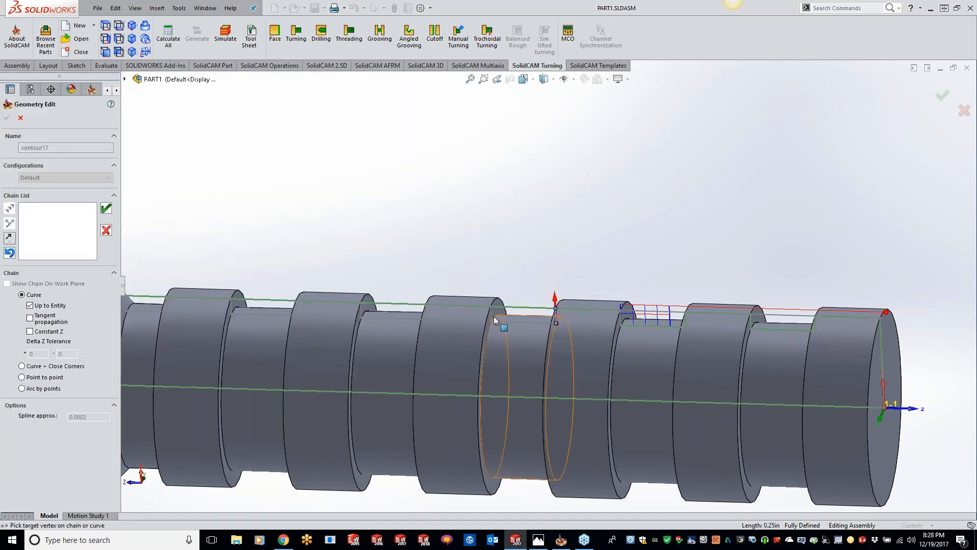
click(9, 238)
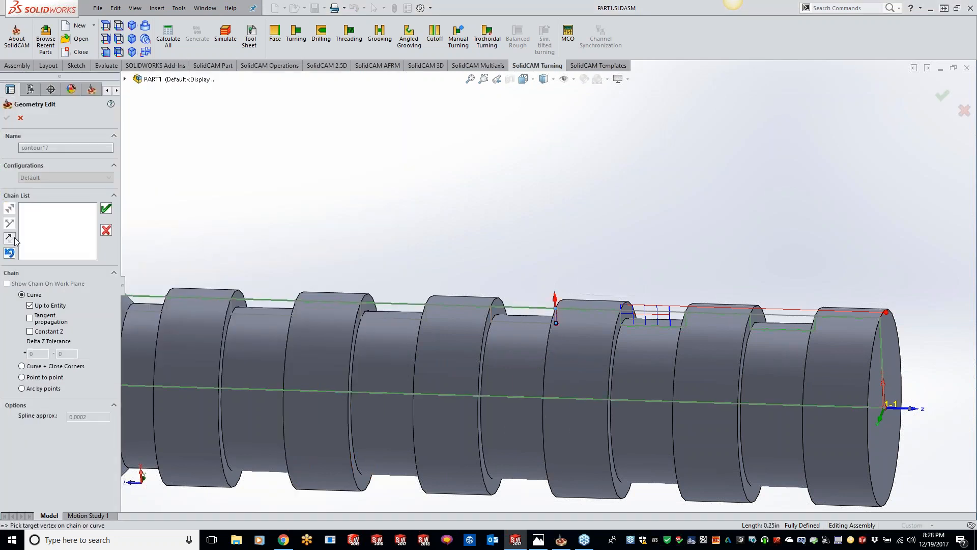
click(491, 317)
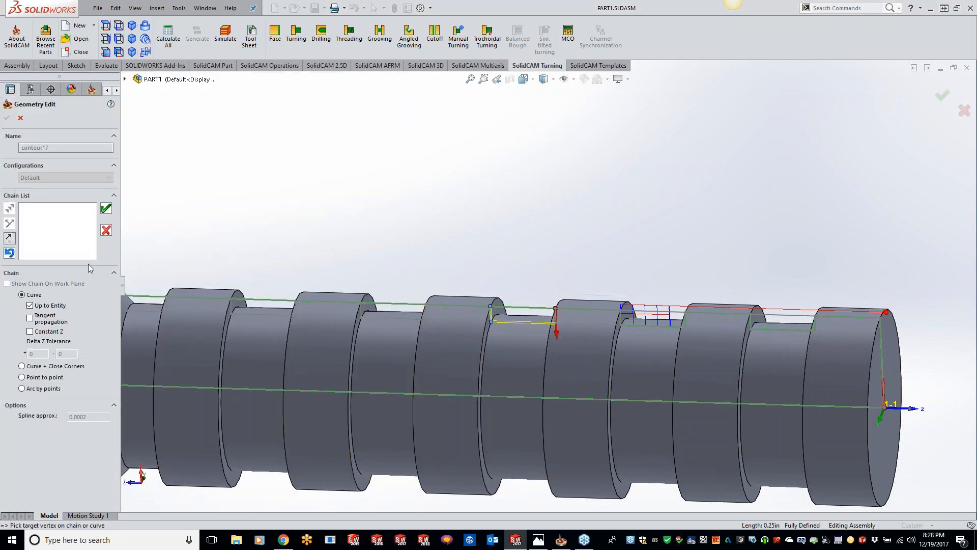
- Accept the chain along the third groove as the operation's geometry, set its finish to Down only, and save and calculate it
click(106, 209)
click(6, 118)
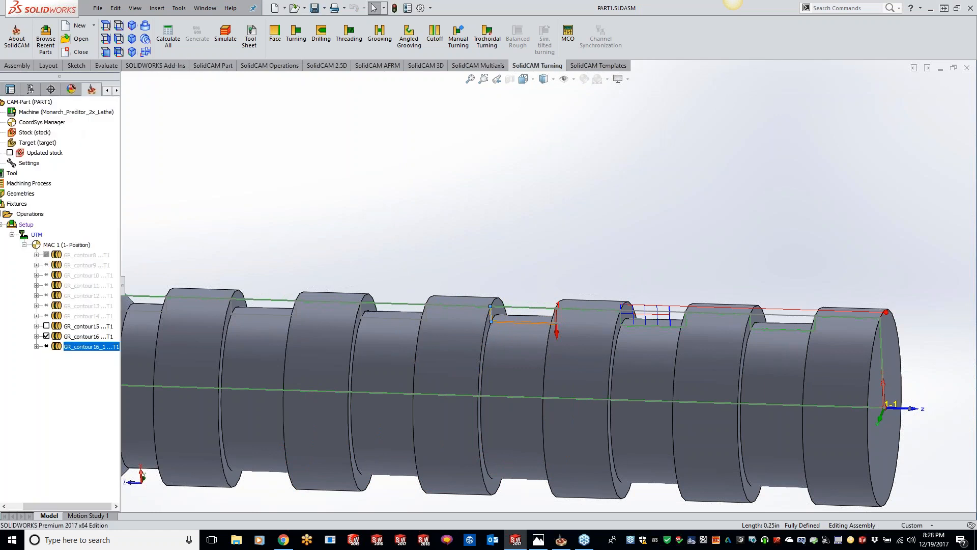
click(61, 158)
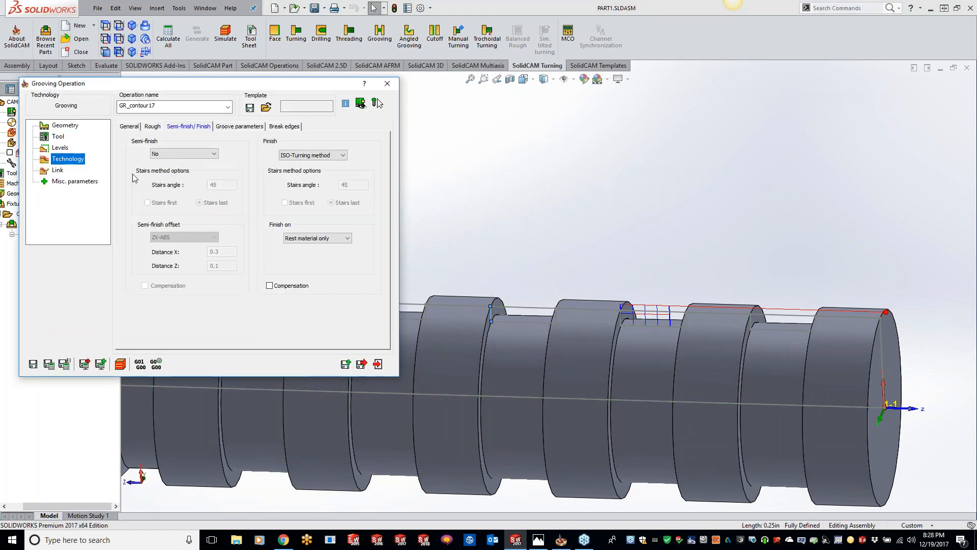
click(326, 156)
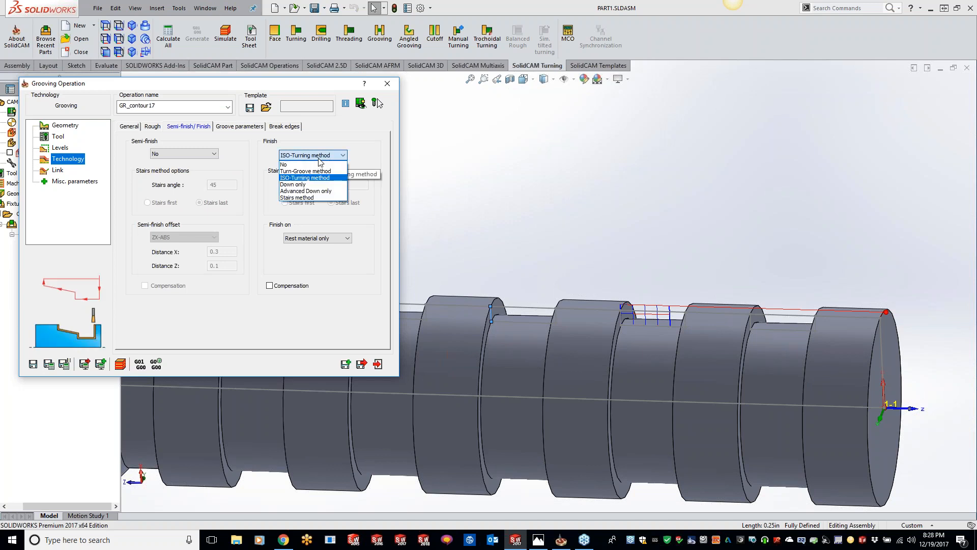
click(315, 186)
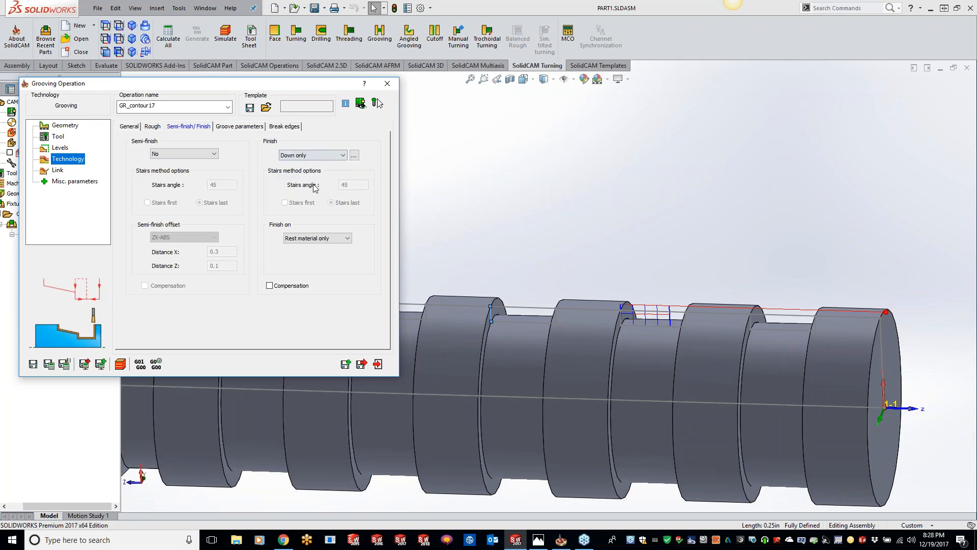
click(49, 363)
- Simulate the Down only grooving operation in the 2D Turning simulation, advancing through its roughing and finishing moves in the third groove
click(120, 364)
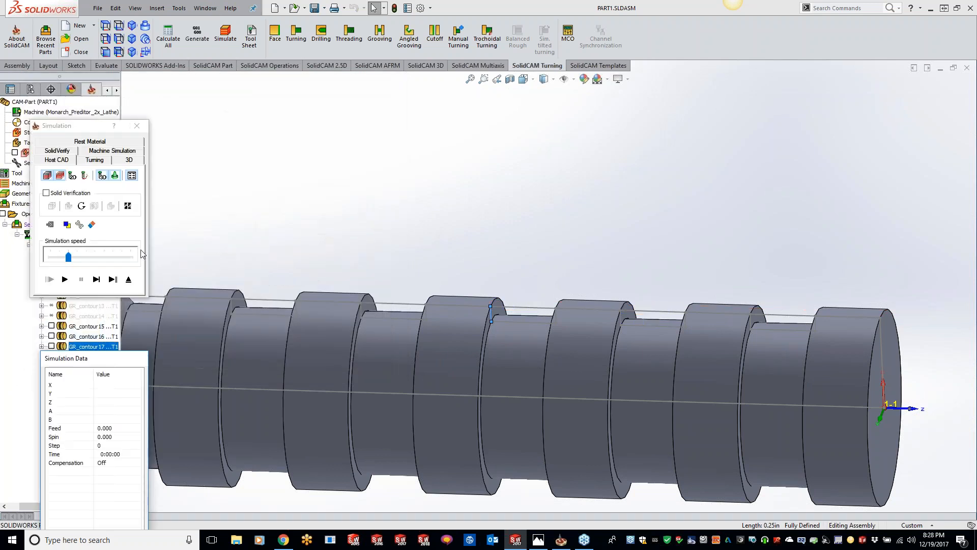
click(94, 159)
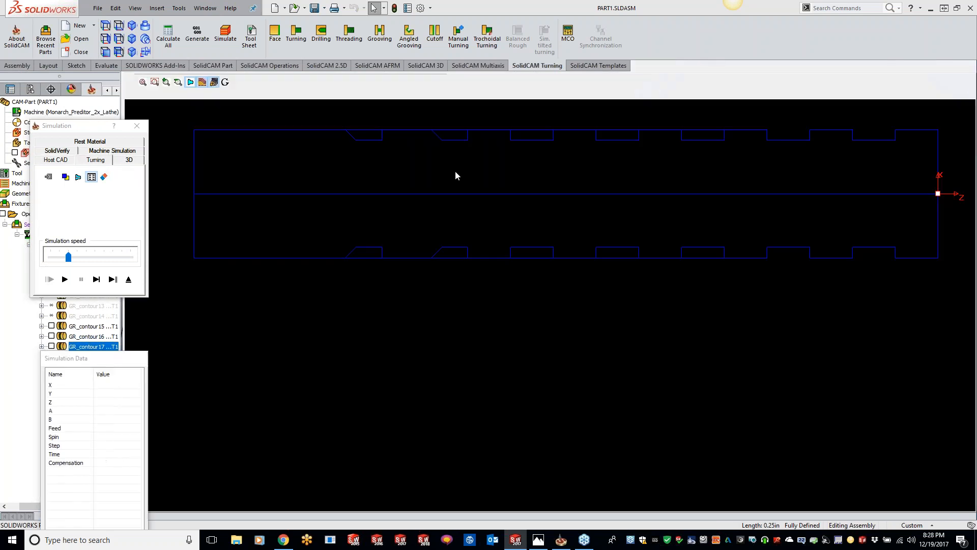
middle_drag(743, 187, 563, 246)
click(155, 82)
drag(560, 217, 560, 218)
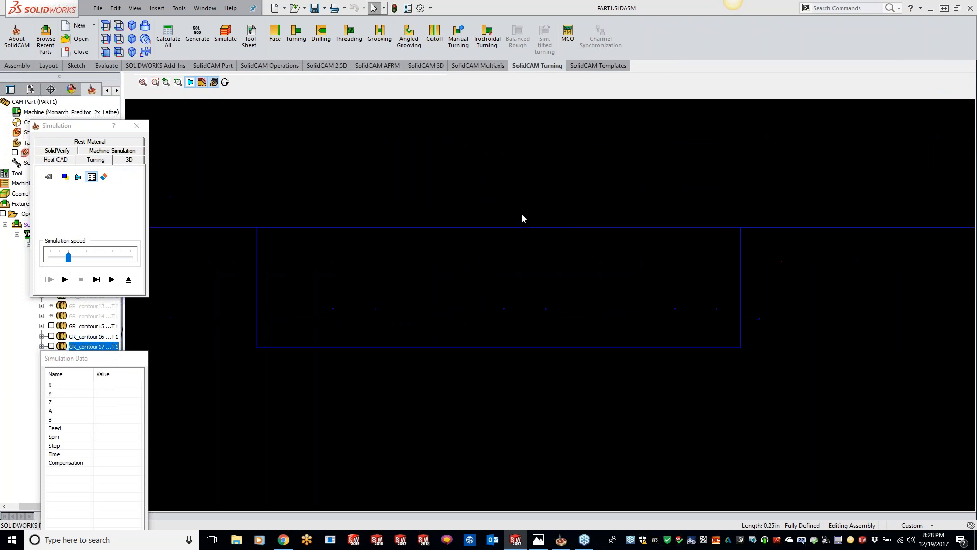
click(97, 279)
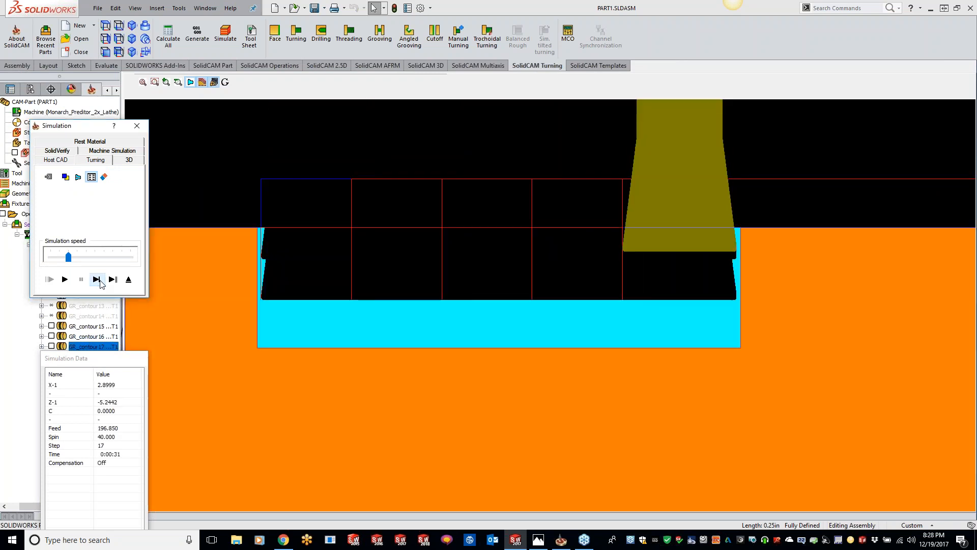
click(101, 281)
click(101, 281)
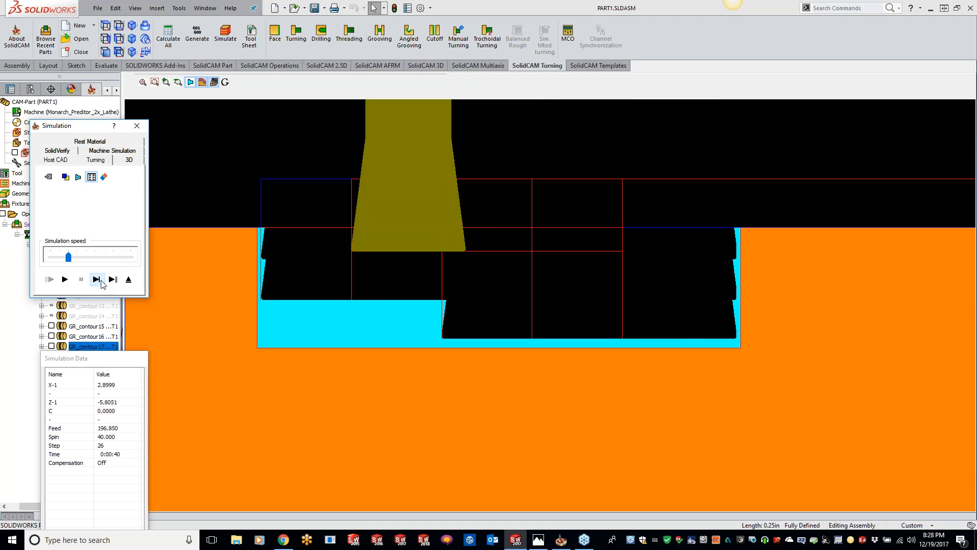
click(101, 280)
click(101, 281)
click(101, 281)
click(101, 281)
click(101, 281)
click(101, 280)
click(100, 281)
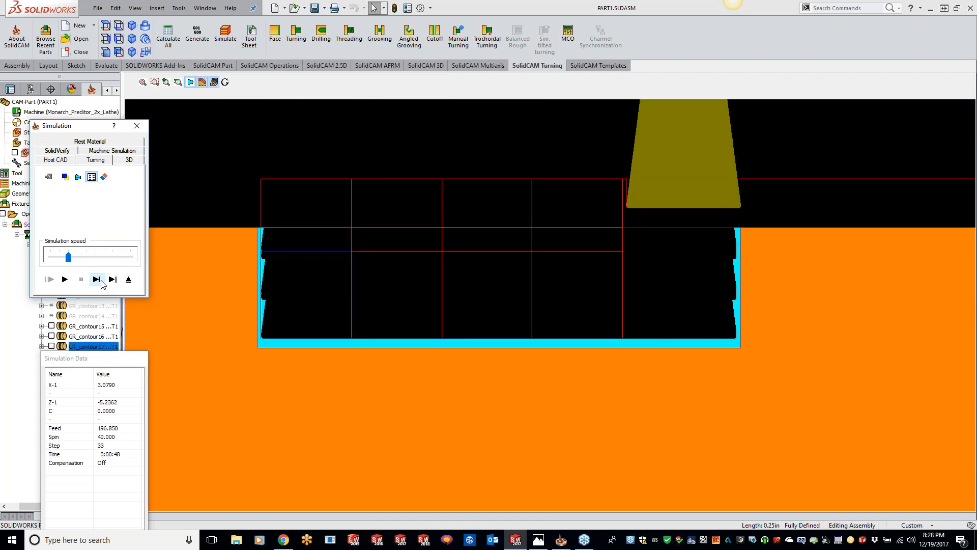
click(101, 280)
click(100, 281)
click(101, 281)
click(100, 281)
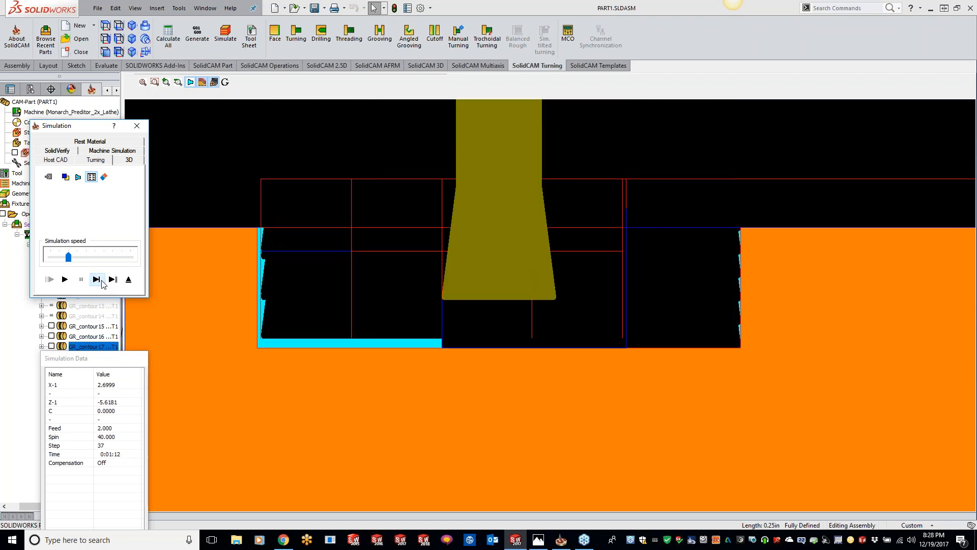
click(101, 280)
click(101, 280)
click(101, 280)
click(101, 281)
click(100, 280)
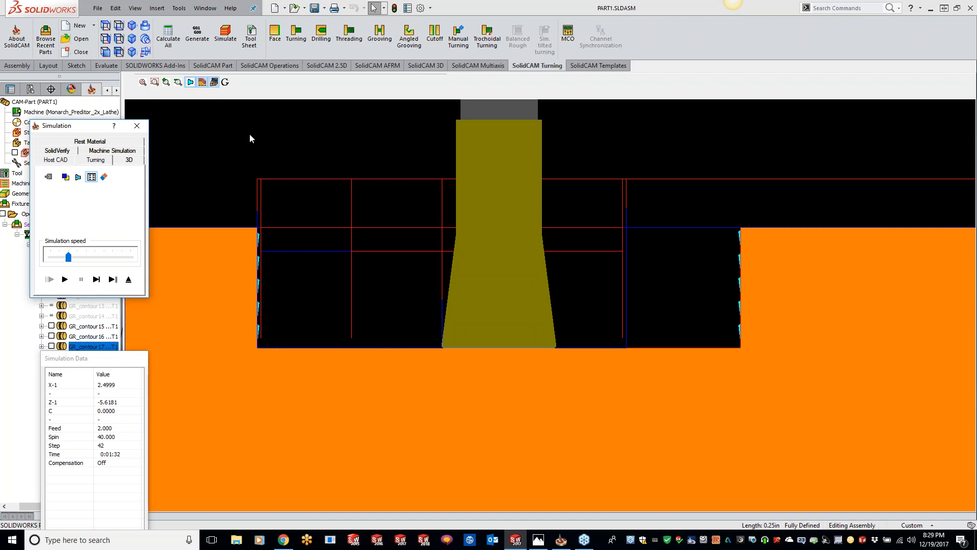
click(136, 125)
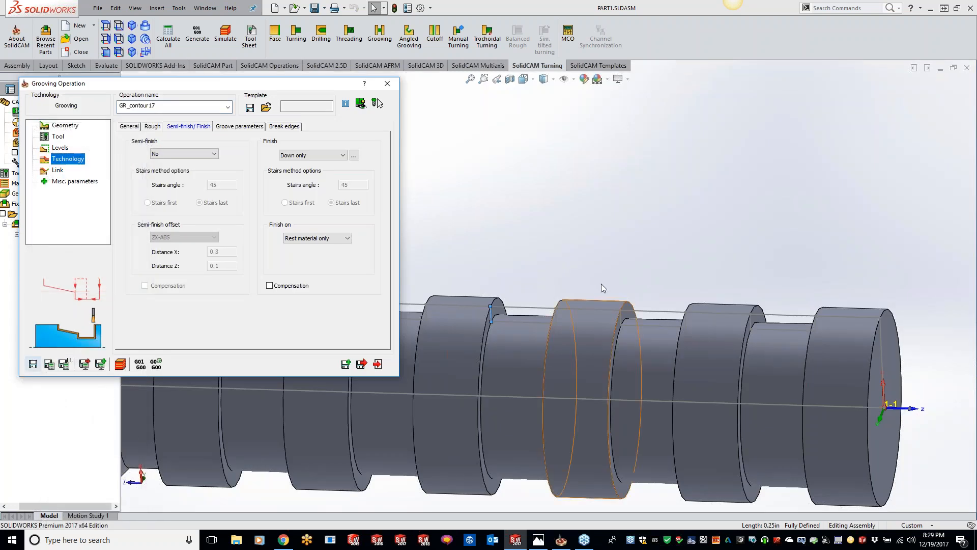
click(563, 248)
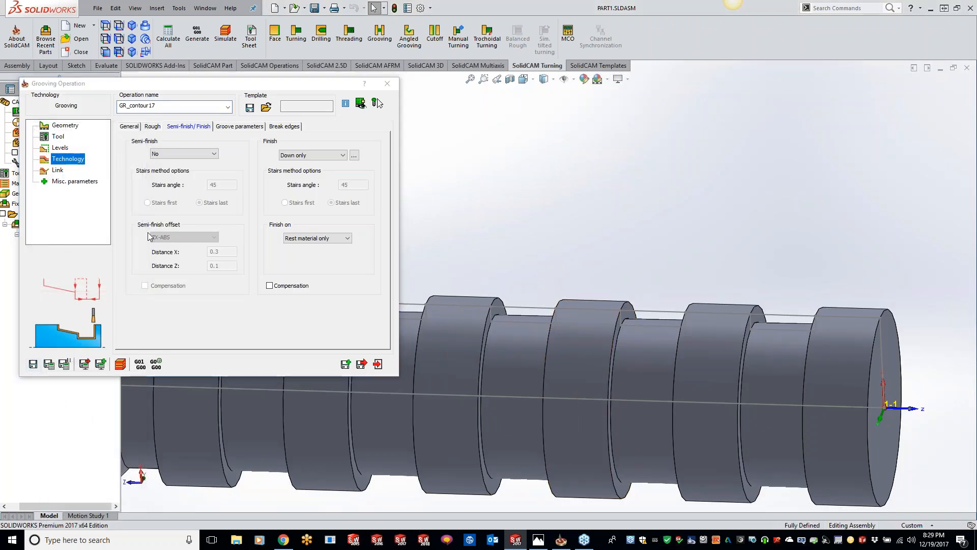
- Save and copy the grooving operation, and define new geometry for the copy by chaining the fourth groove from the front end
click(346, 364)
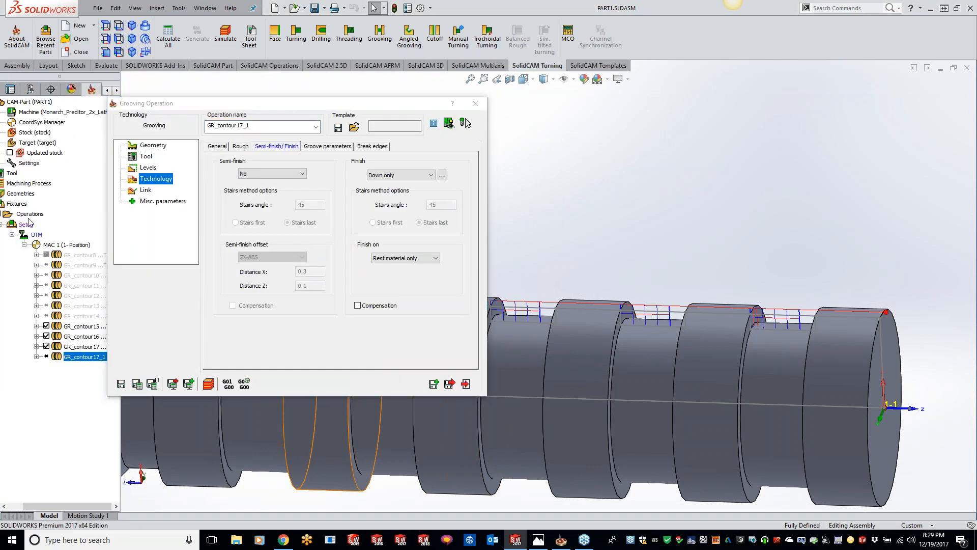
click(153, 145)
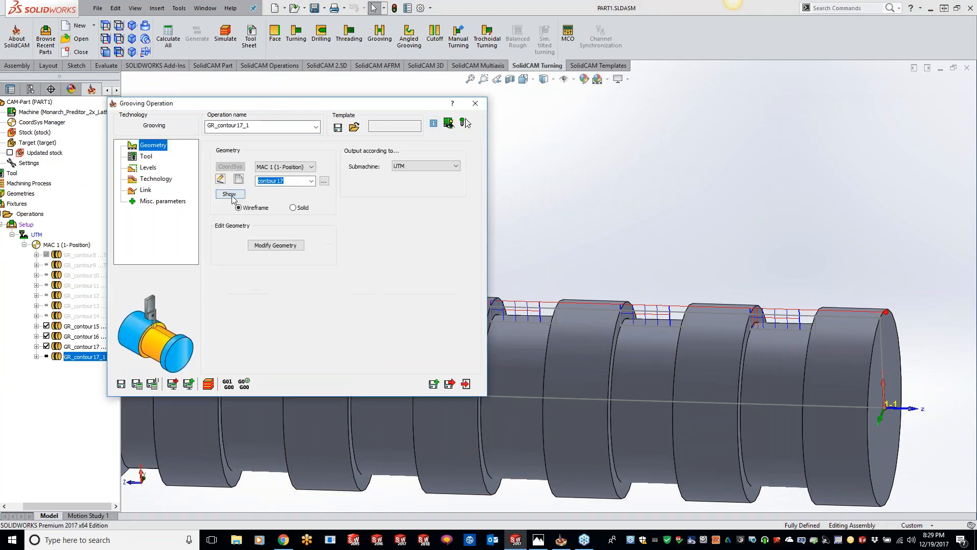
click(324, 181)
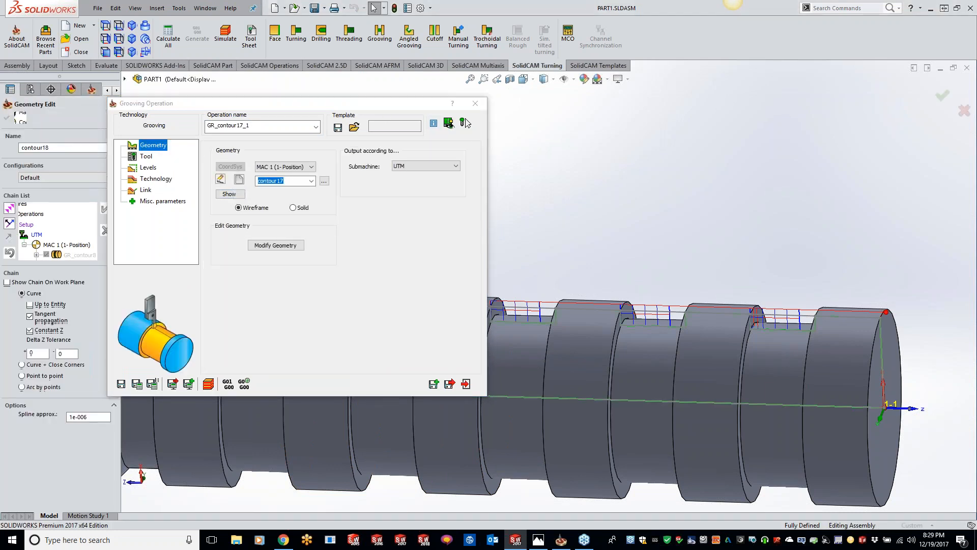
click(426, 311)
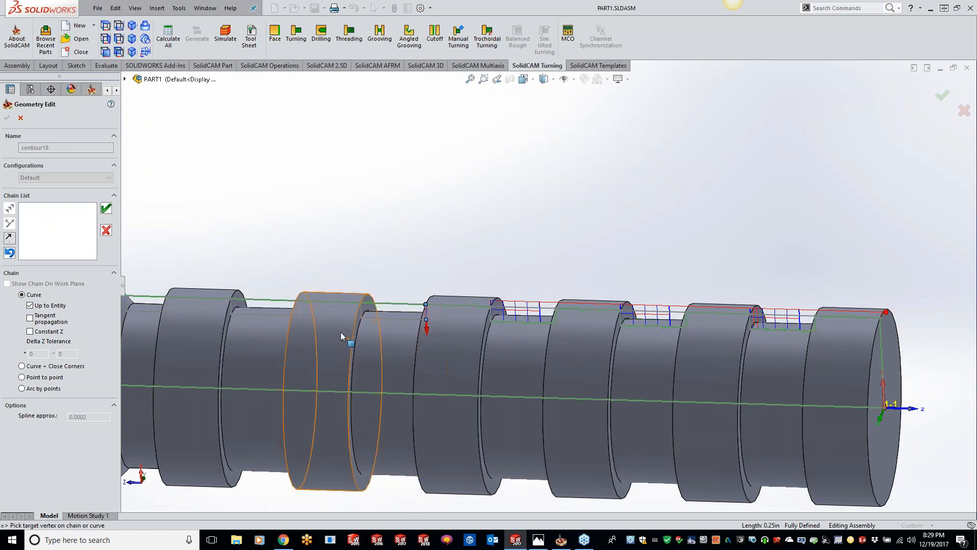
click(105, 209)
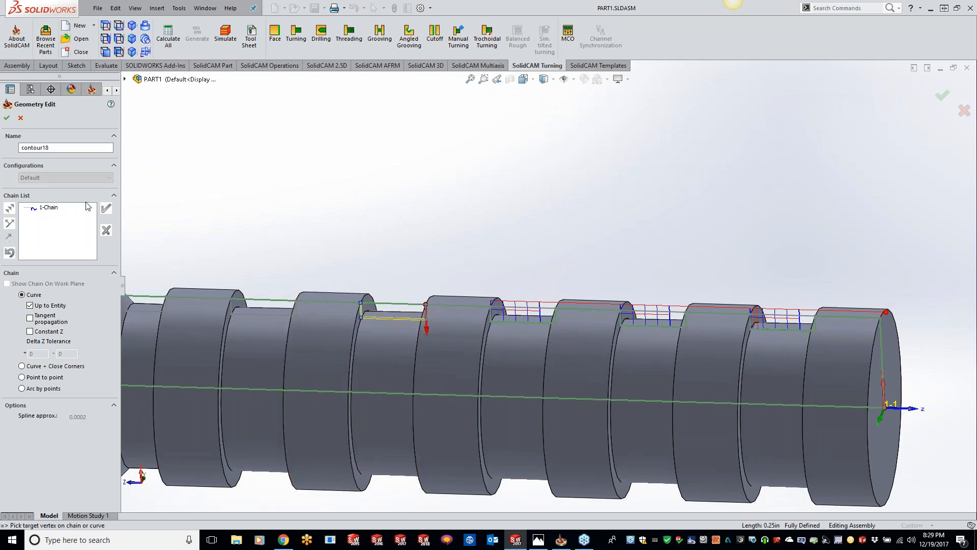
click(7, 117)
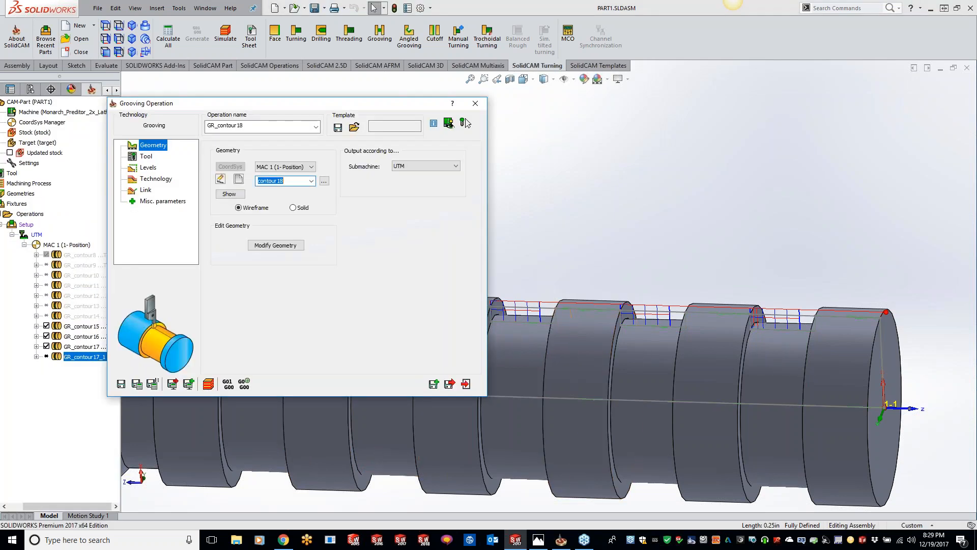
- Set the fourth groove operation's finish to Advanced Down only, and save and calculate it
click(161, 179)
click(383, 177)
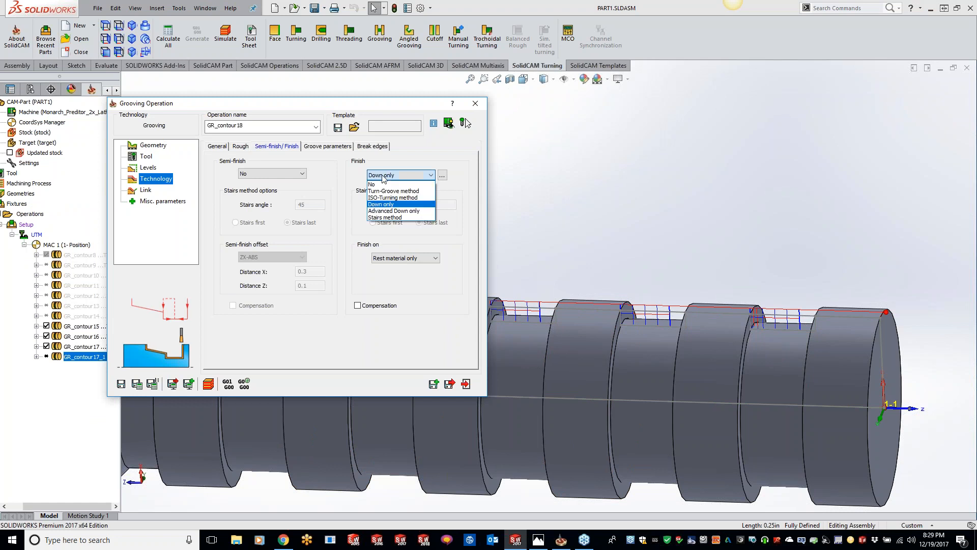
click(387, 212)
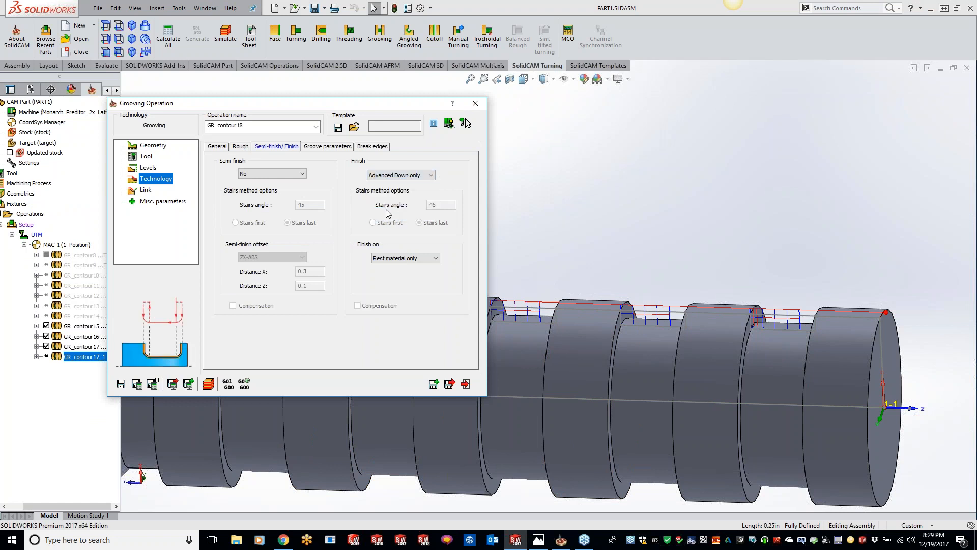
click(137, 384)
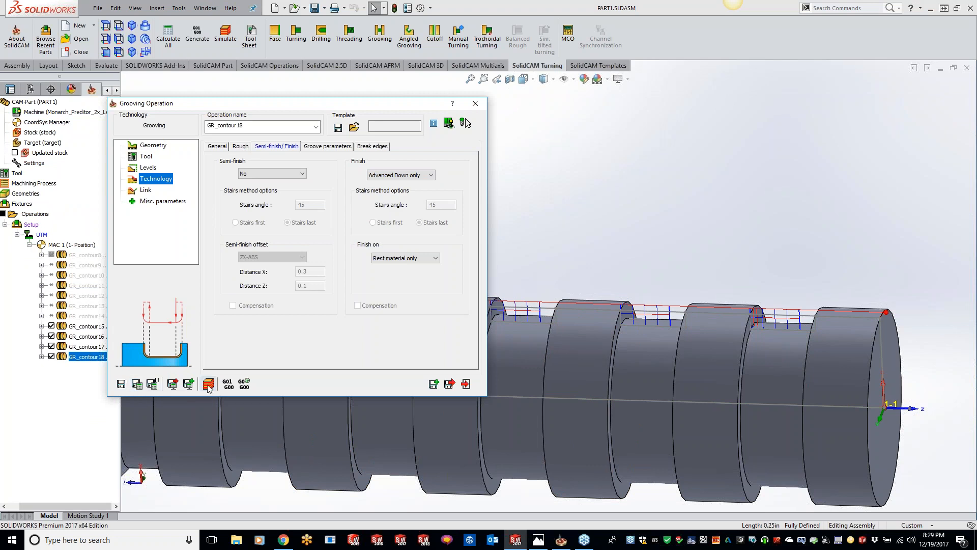
- Simulate the Advanced Down only operation in the 2D Turning simulation, advancing through its moves in the fourth groove
click(209, 384)
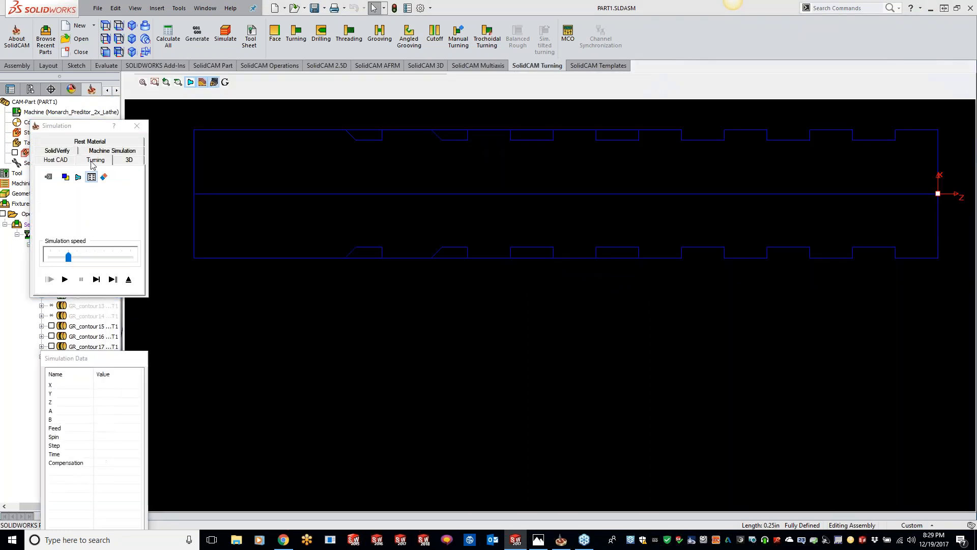
click(154, 82)
drag(644, 155, 645, 156)
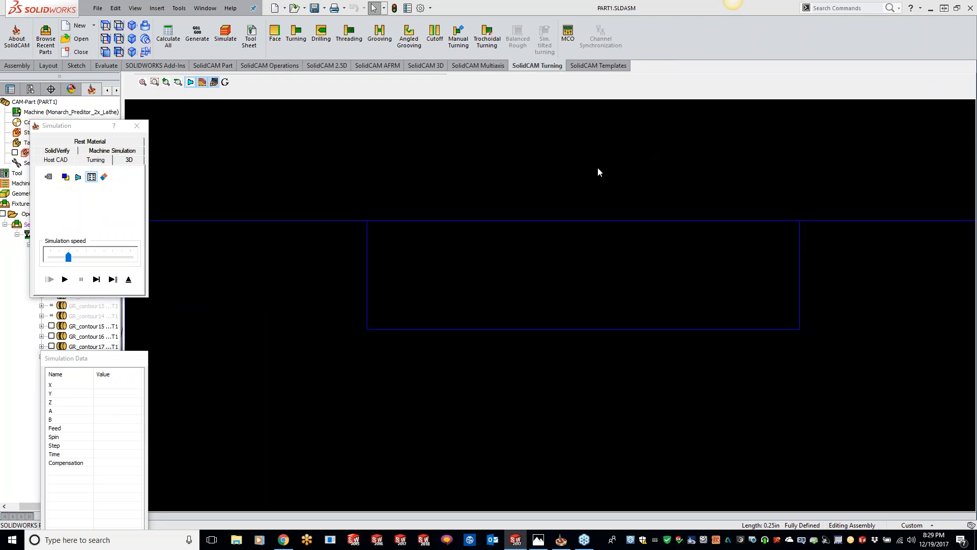
click(95, 280)
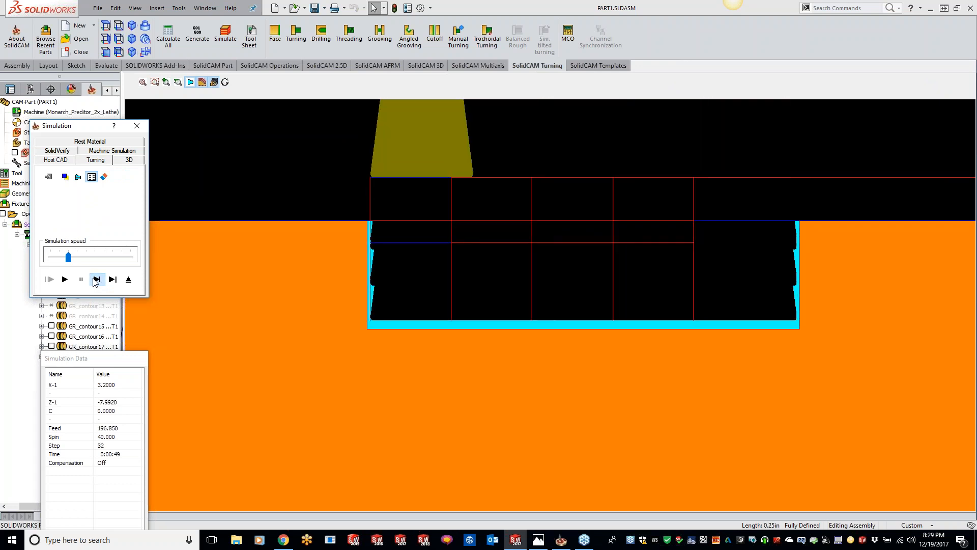
click(95, 280)
click(95, 280)
click(96, 280)
click(96, 280)
click(96, 280)
click(96, 279)
click(96, 279)
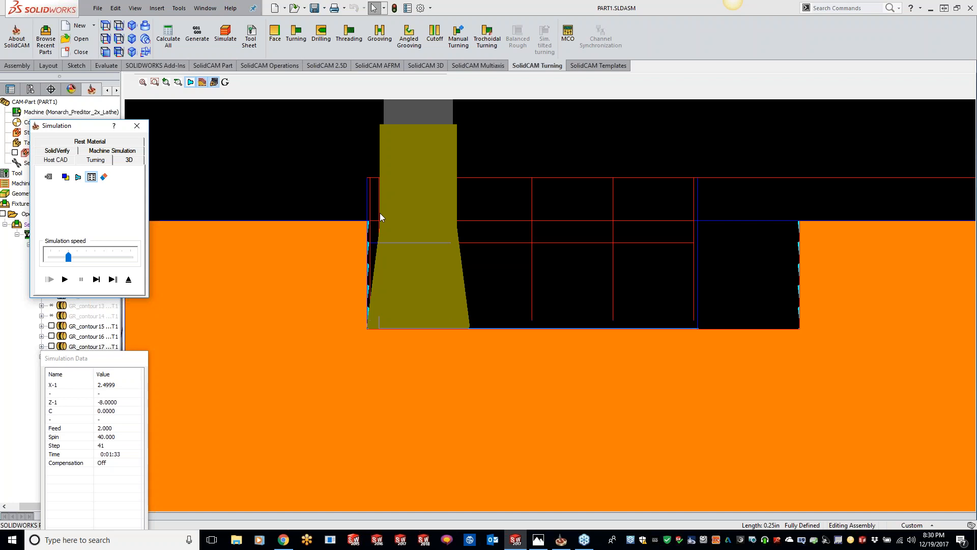
click(137, 125)
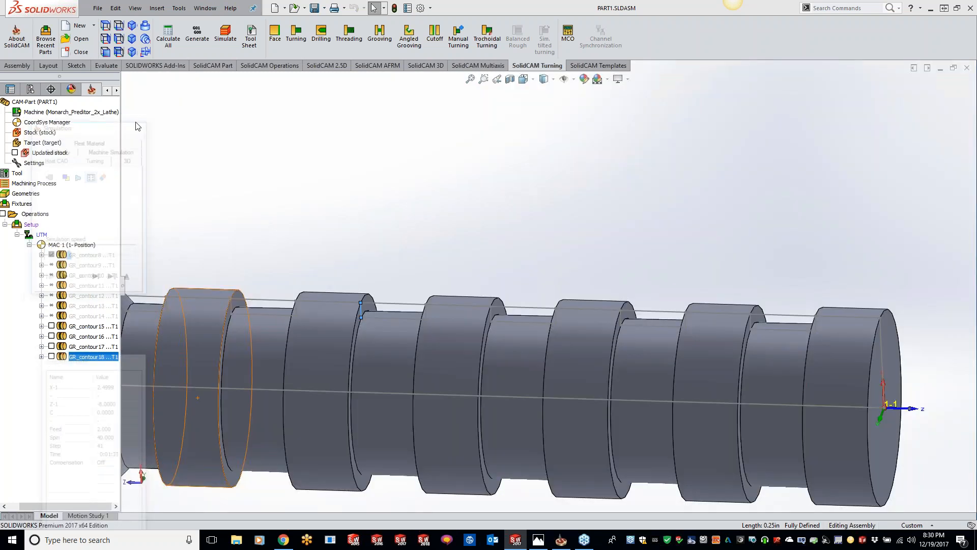
- Try the Stairs method finish on the fourth groove operation and restore Advanced Down only
click(406, 174)
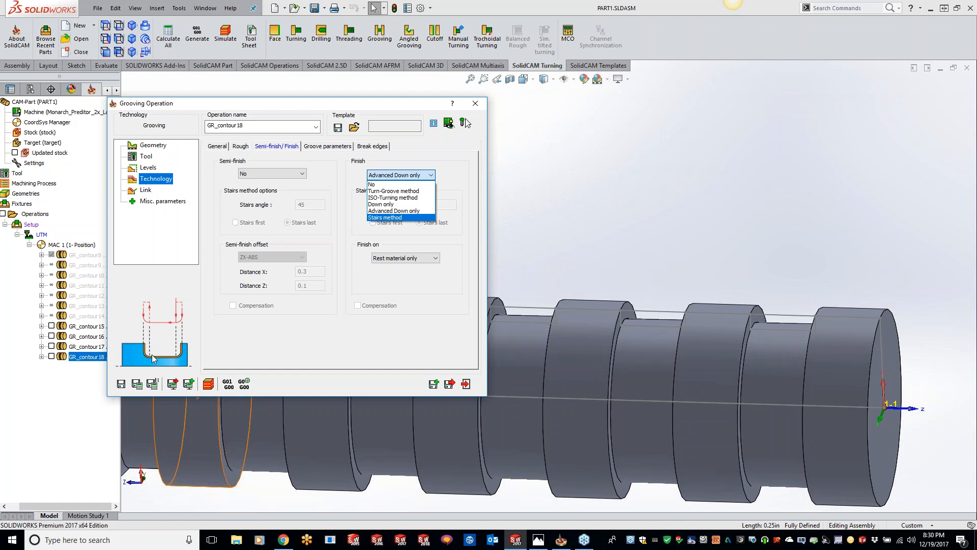
click(372, 334)
click(423, 176)
click(400, 216)
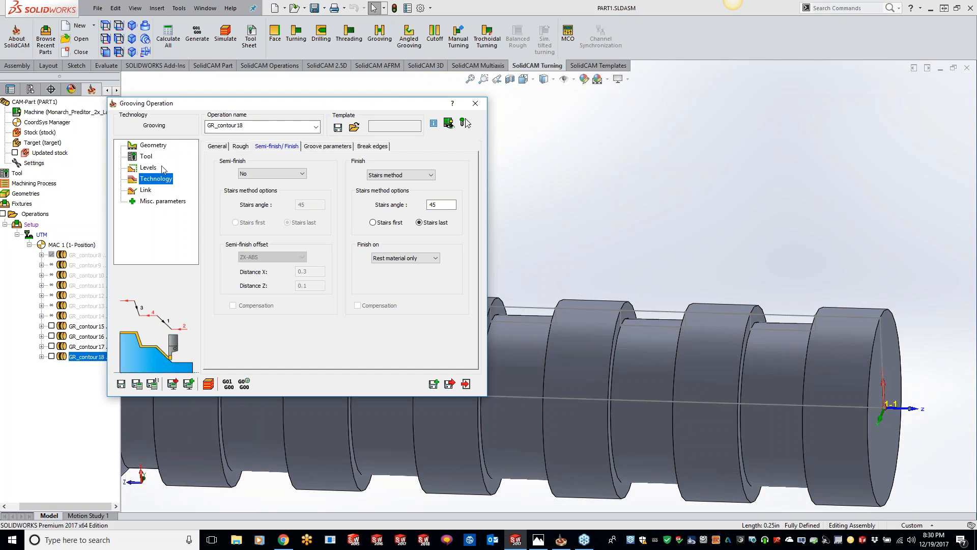
click(428, 175)
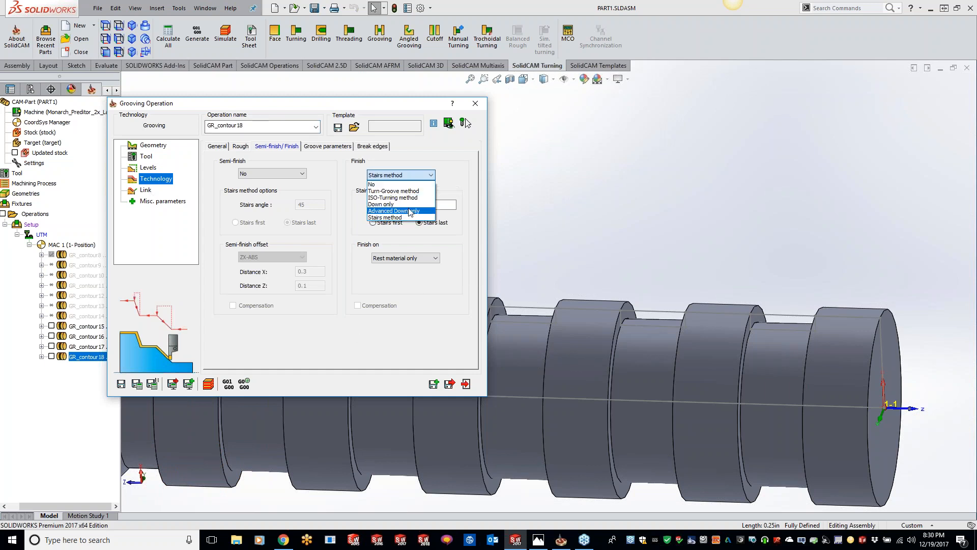
click(395, 213)
- Save and copy the fourth groove operation, and set the copy's finish to Stairs method
click(433, 384)
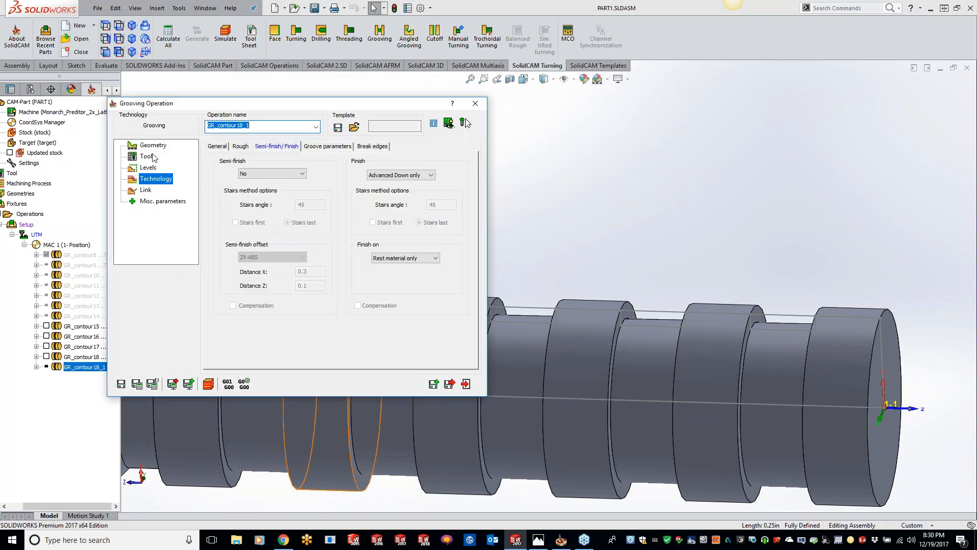
click(405, 176)
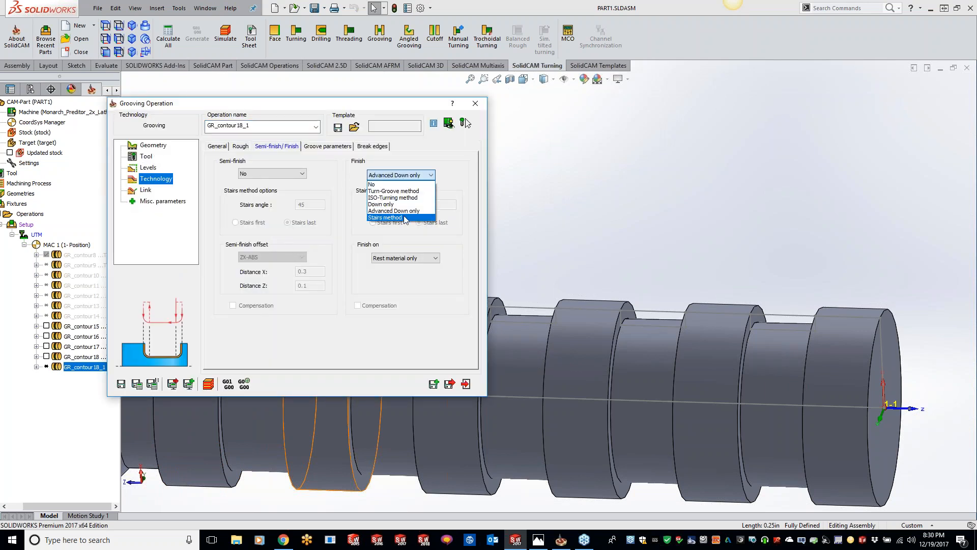
click(405, 220)
- Start a new contour geometry for the copied grooving operation
click(149, 148)
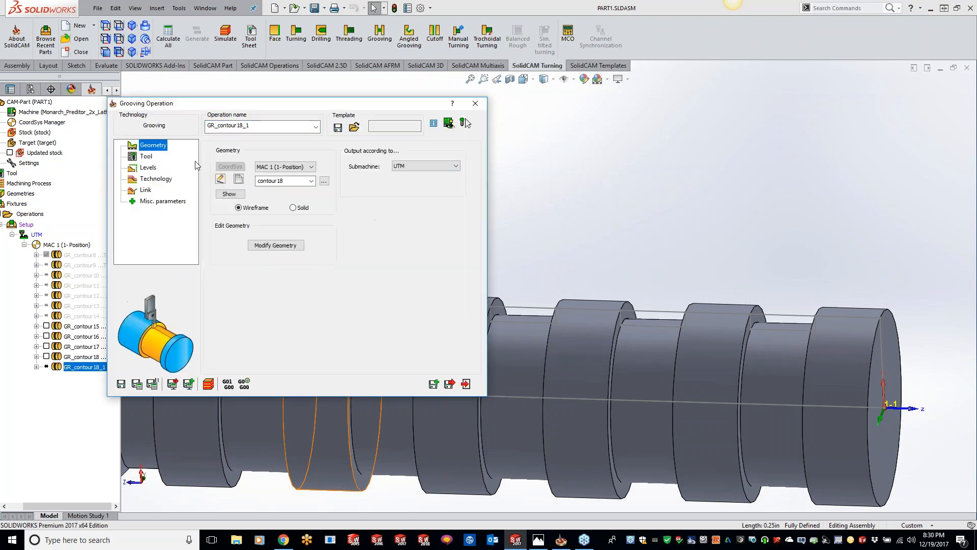
click(239, 179)
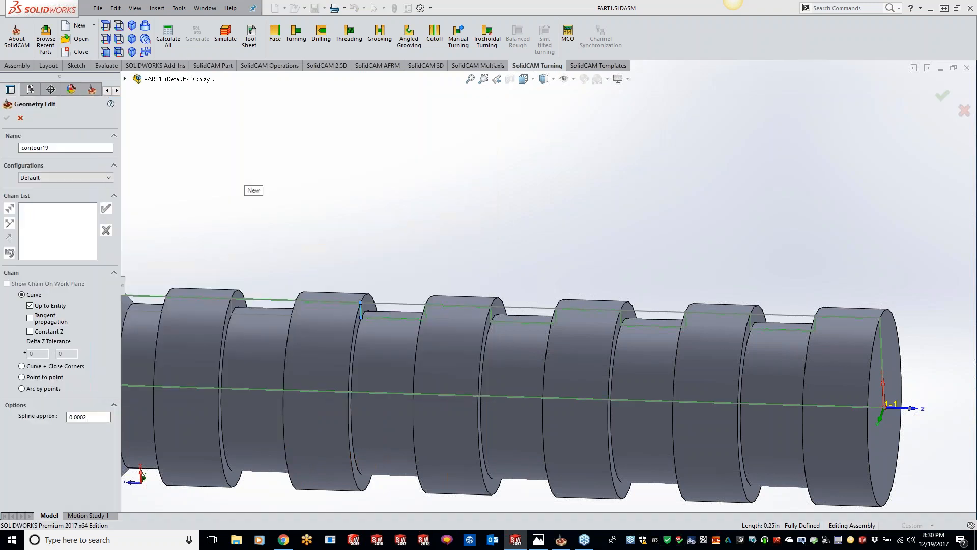
drag(412, 256, 517, 244)
scroll(300, 261, up, 4)
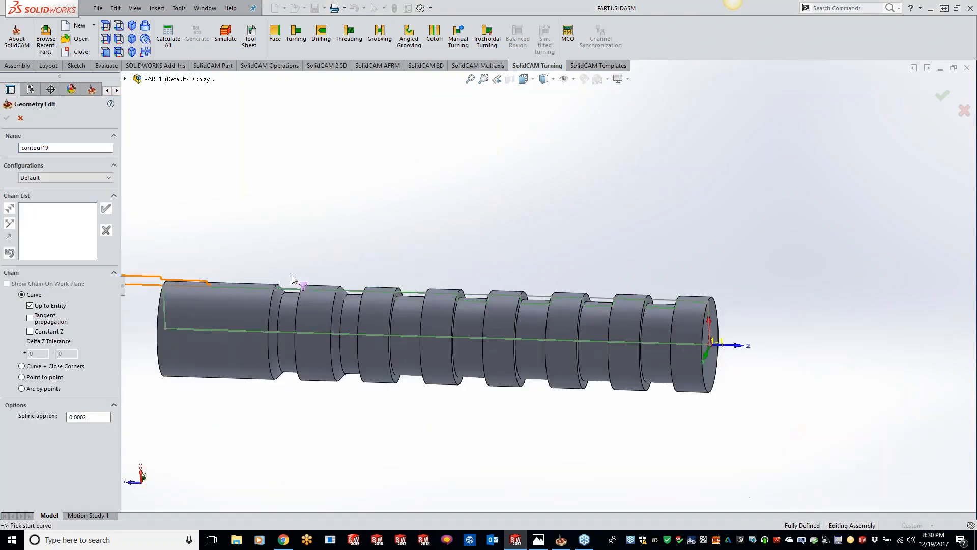
scroll(294, 277, down, 5)
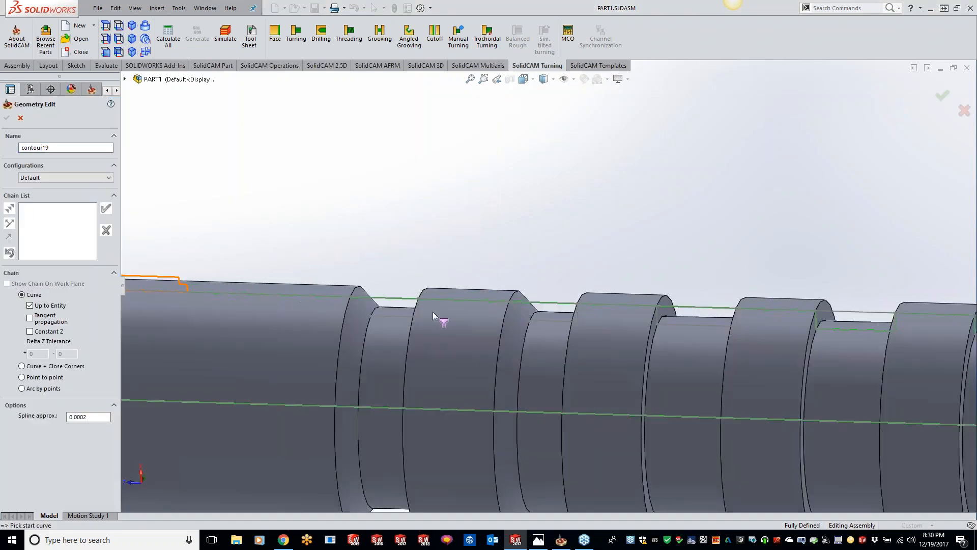
click(576, 310)
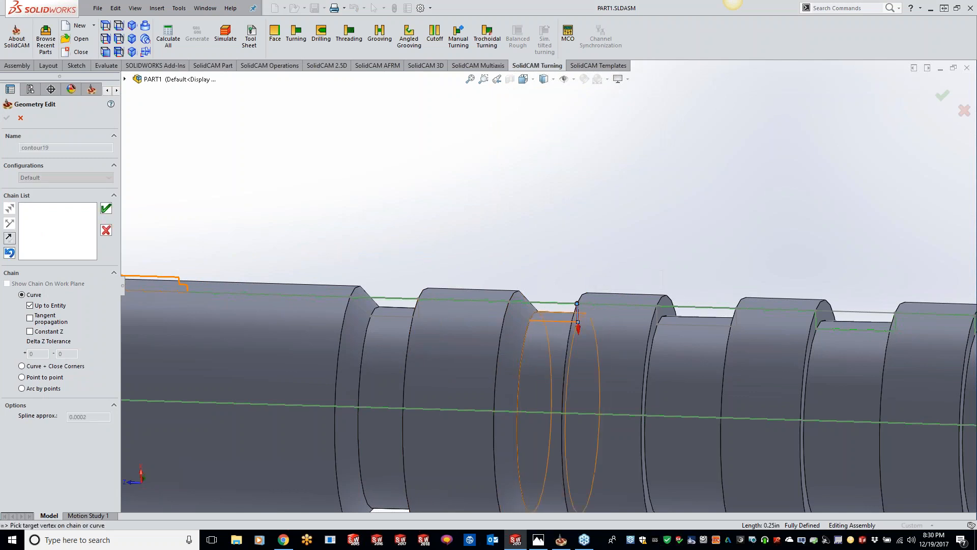
click(520, 312)
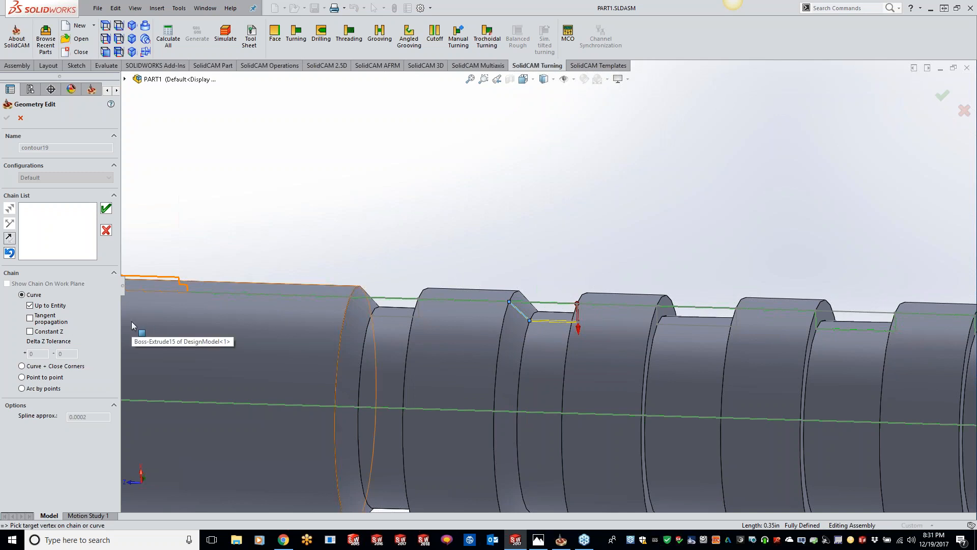
click(106, 231)
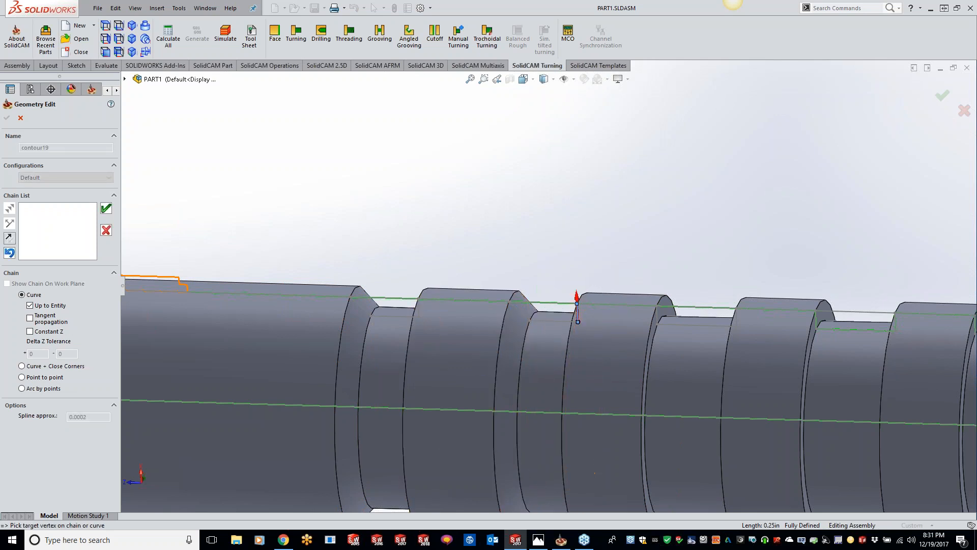
click(519, 310)
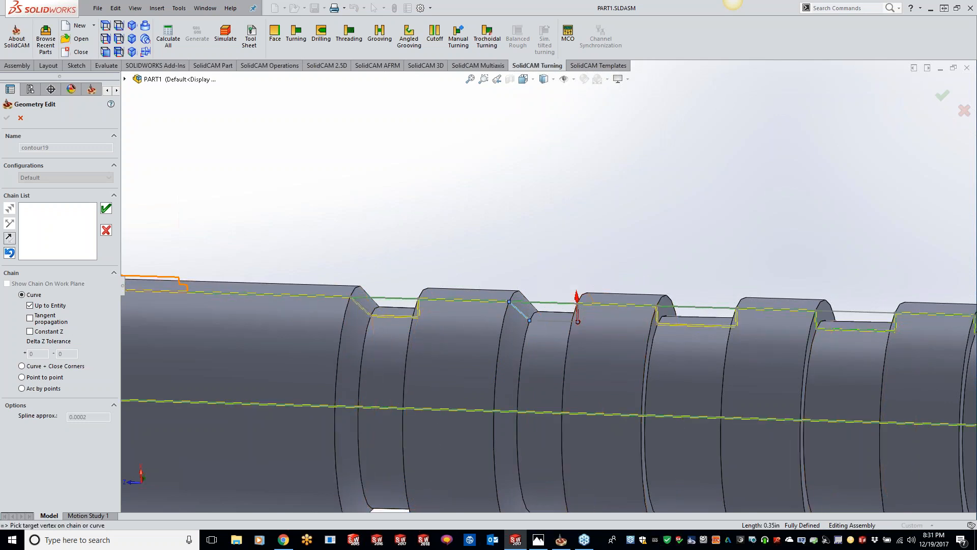
click(106, 230)
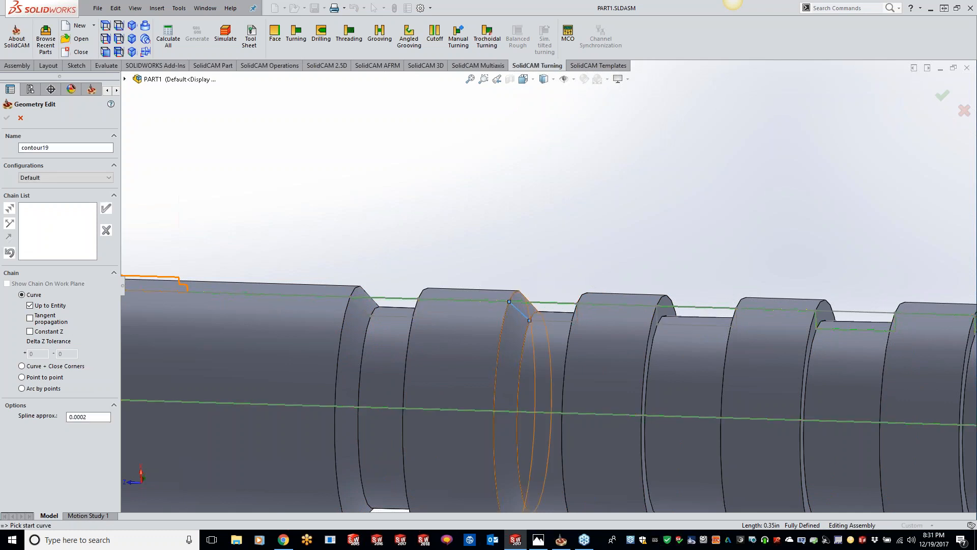
- Chain the tapered-wall groove nearer the part's Z origin from its straight wall to its tapered wall, and accept the geometry
click(577, 309)
click(521, 313)
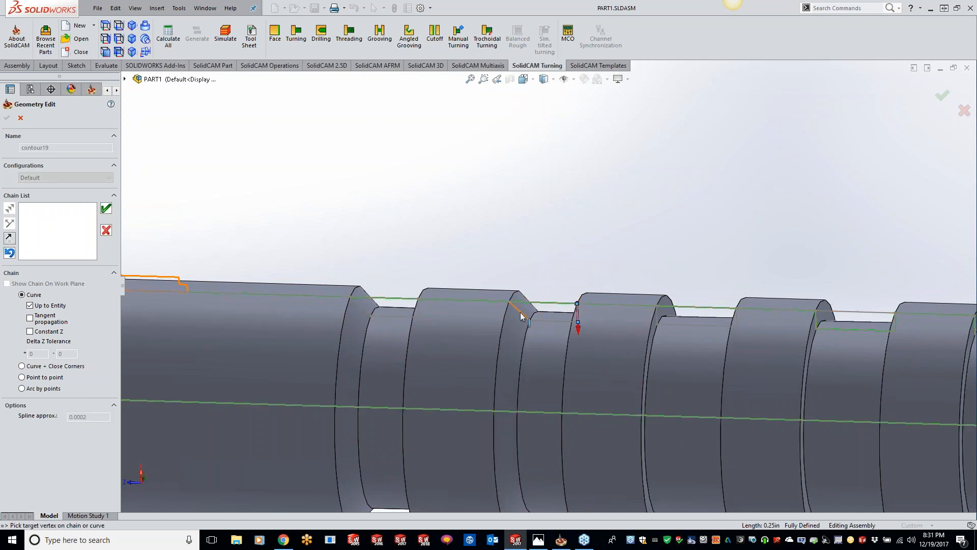
click(104, 210)
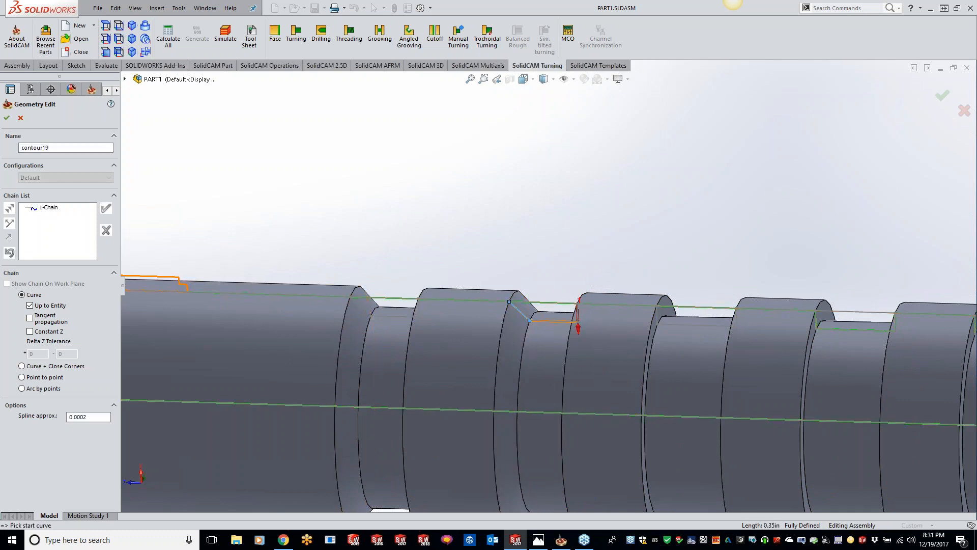
click(6, 118)
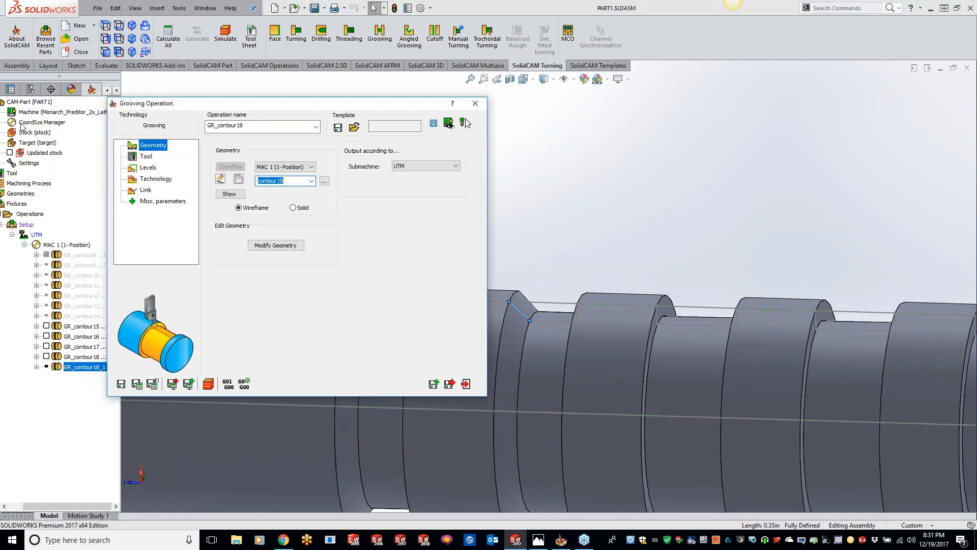
- Check the general, rough and Stairs method finish settings of the tapered groove operation, and save and calculate it
click(157, 179)
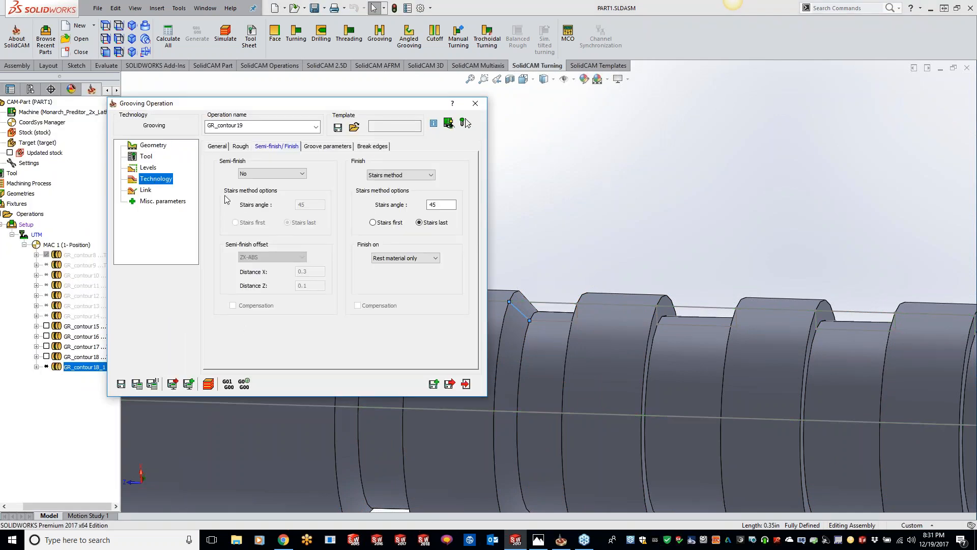
click(214, 147)
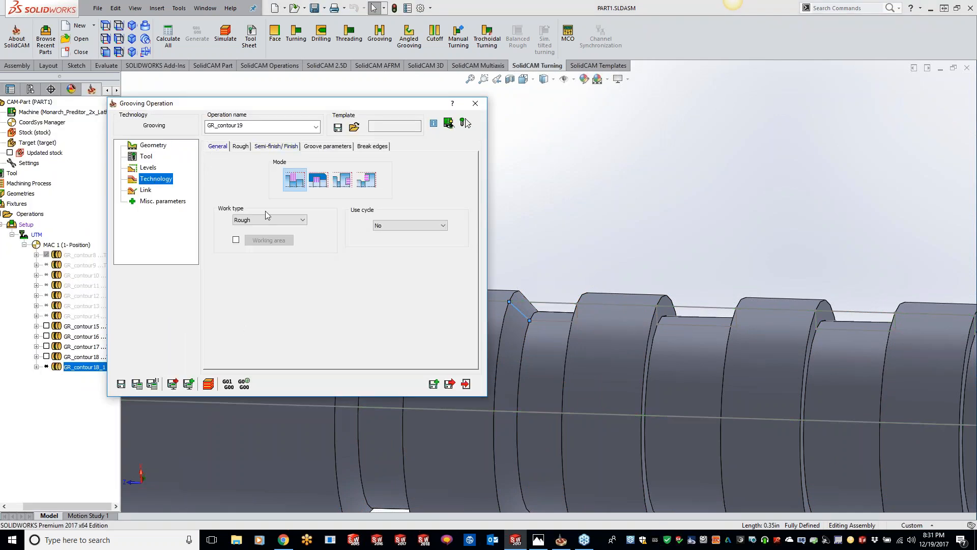
click(241, 146)
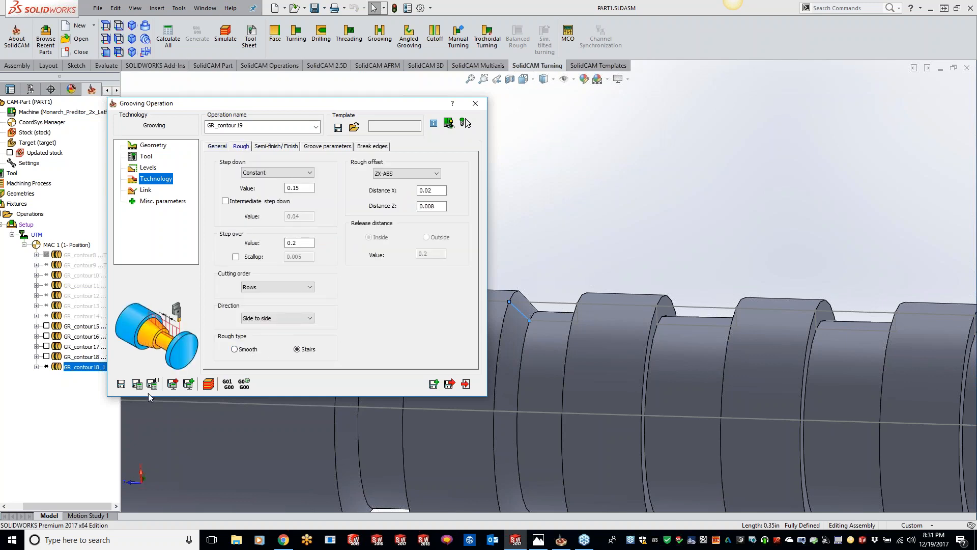
click(275, 146)
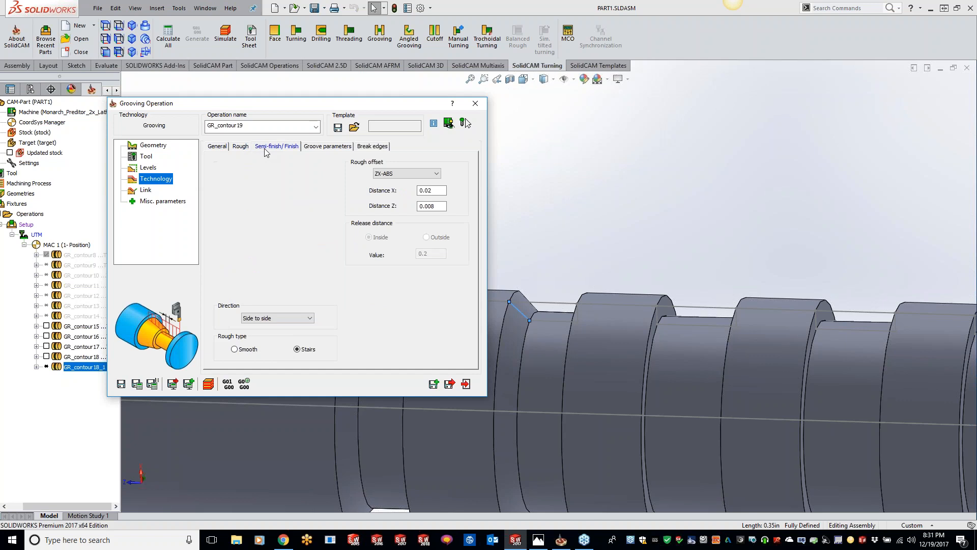
click(137, 384)
- Simulate the Stairs method operation in the 2D Turning simulation, advancing through its moves in the tapered groove, and close the simulation
click(208, 383)
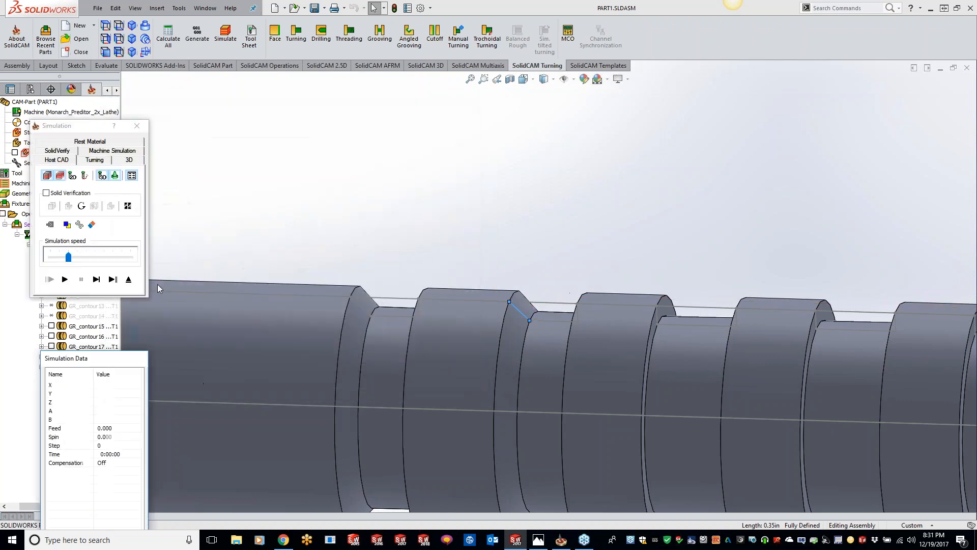
click(95, 160)
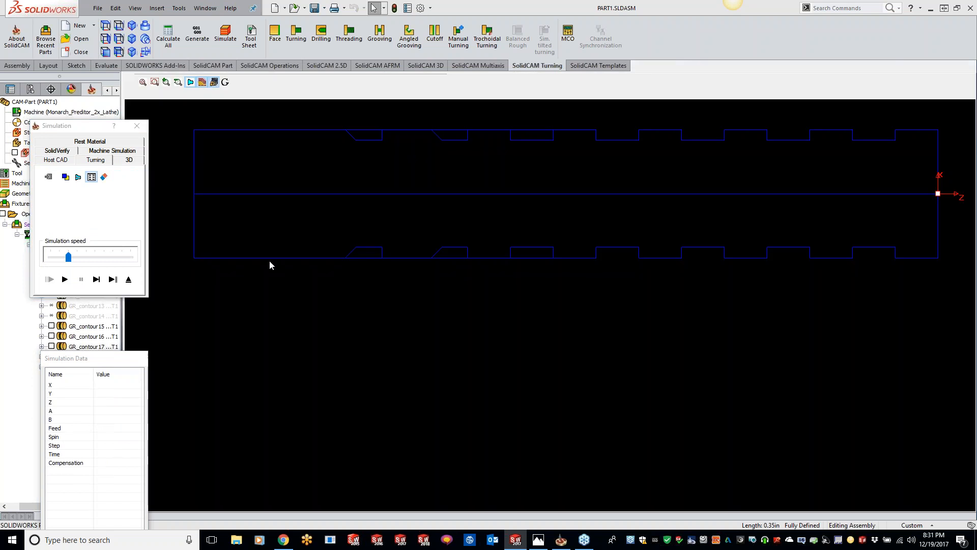
drag(424, 124, 499, 156)
click(97, 279)
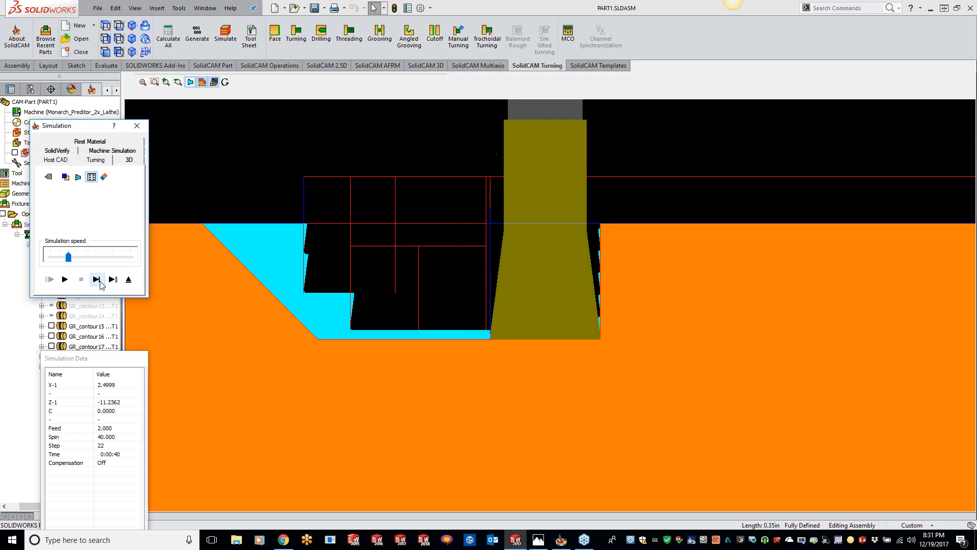
click(96, 279)
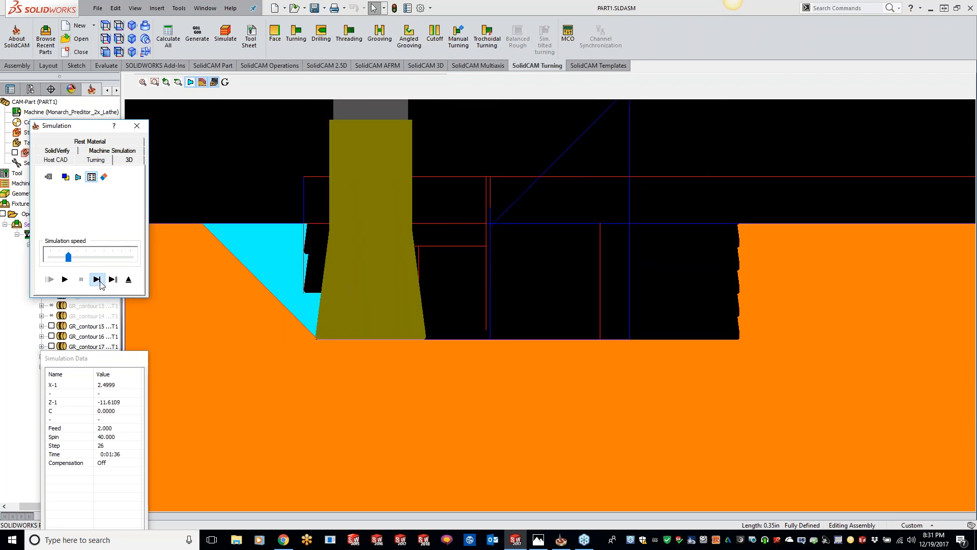
click(96, 279)
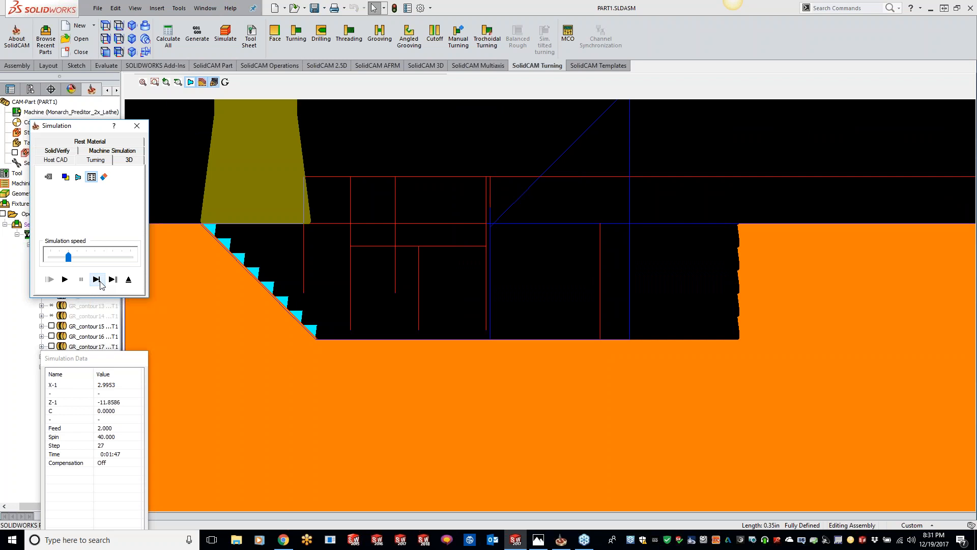
click(136, 126)
drag(314, 104, 408, 117)
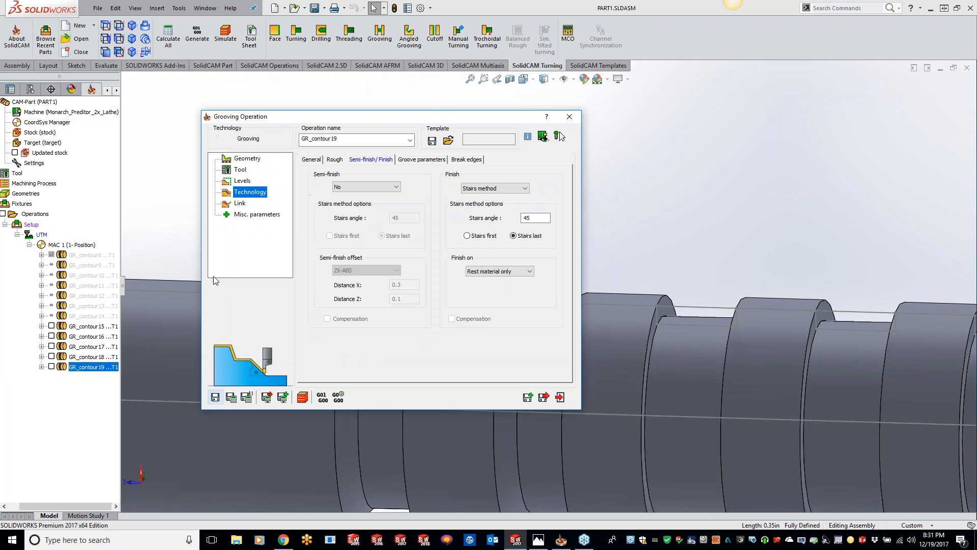
drag(490, 120, 379, 109)
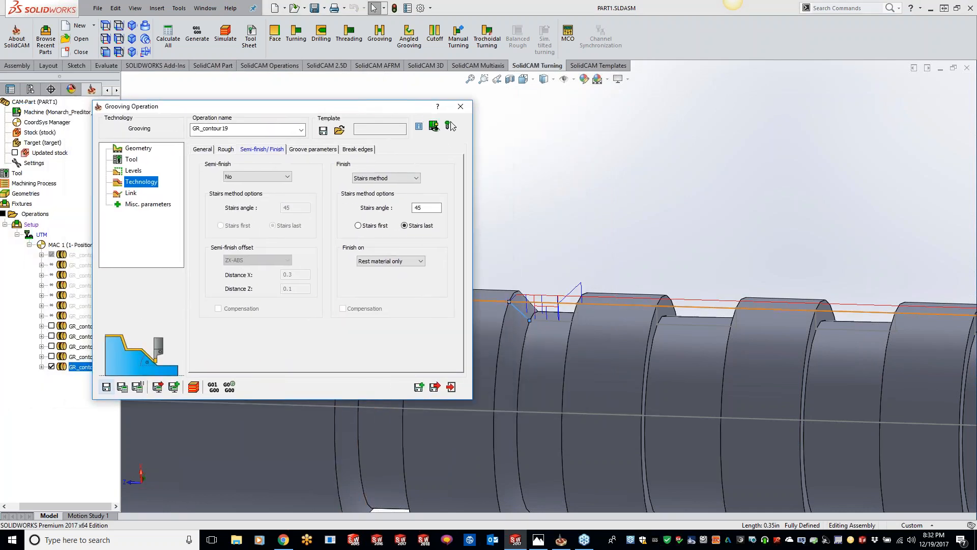
middle_drag(604, 345, 639, 334)
click(428, 207)
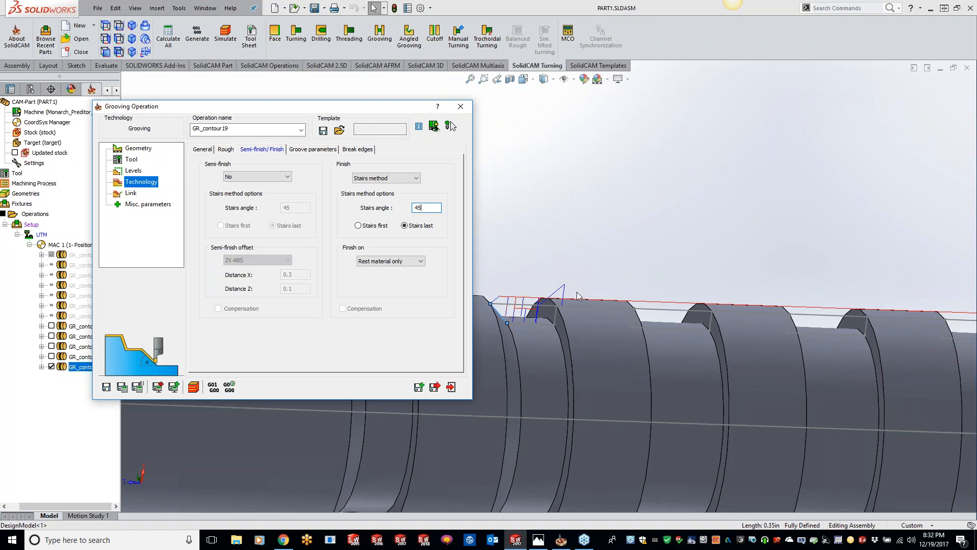
- Reverse the direction of the tapered groove's geometry chain, and save and calculate the operation
click(138, 148)
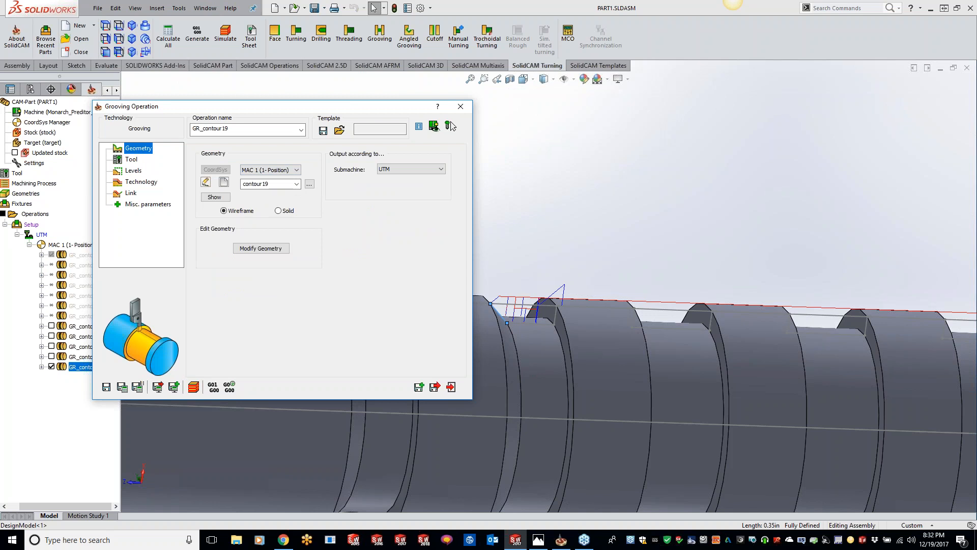
click(206, 182)
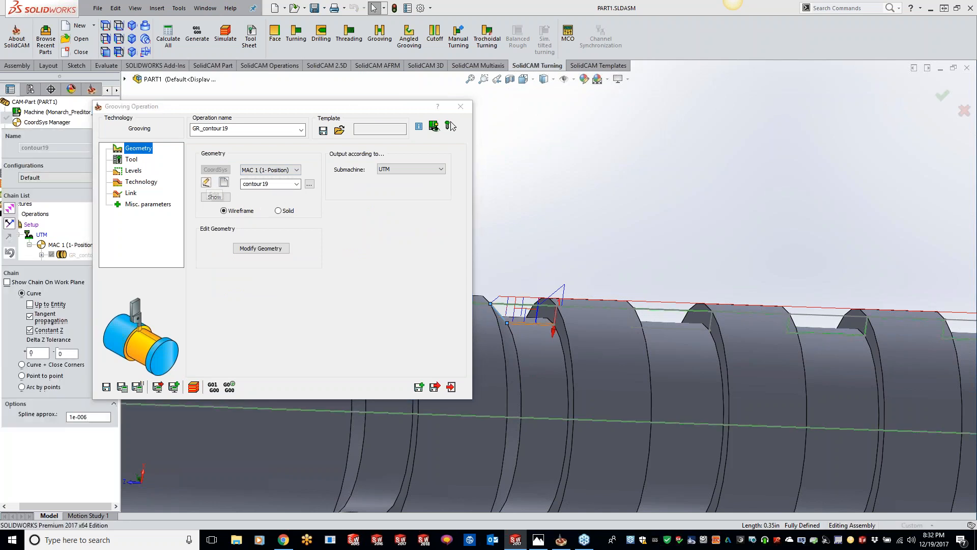
right_click(47, 207)
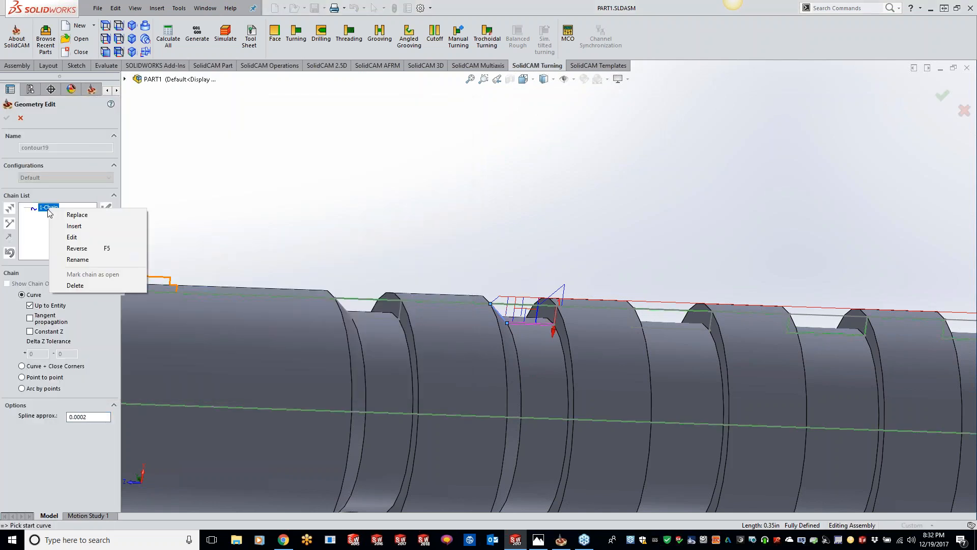
click(71, 249)
click(7, 117)
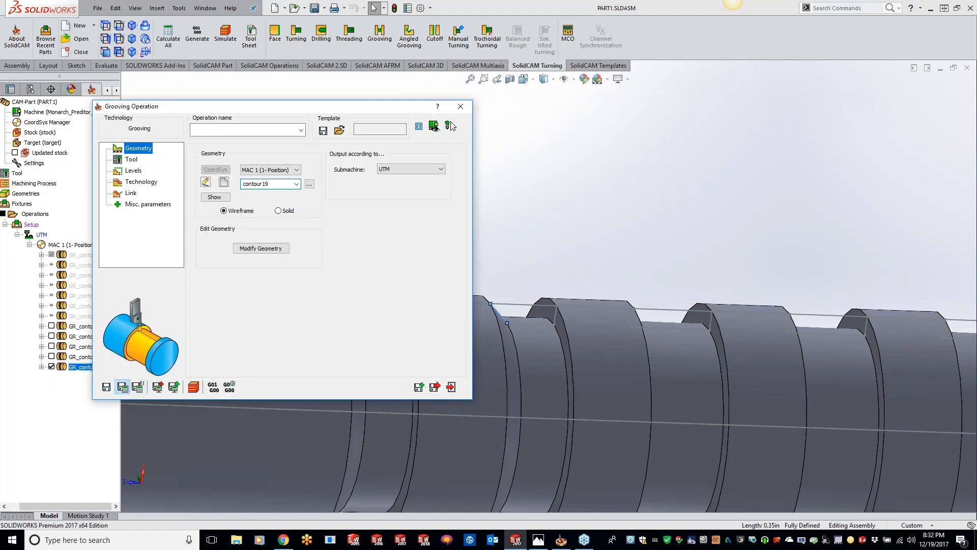
- Simulate the reversed-chain operation in the 2D Turning simulation, advancing through its roughing and stairs finish moves, and close the simulation
click(193, 388)
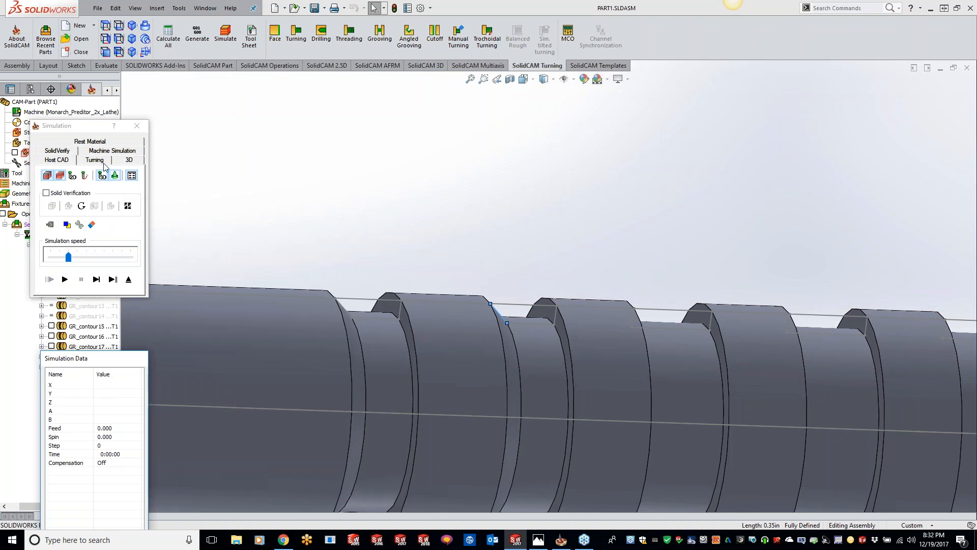
click(102, 161)
drag(396, 120, 483, 148)
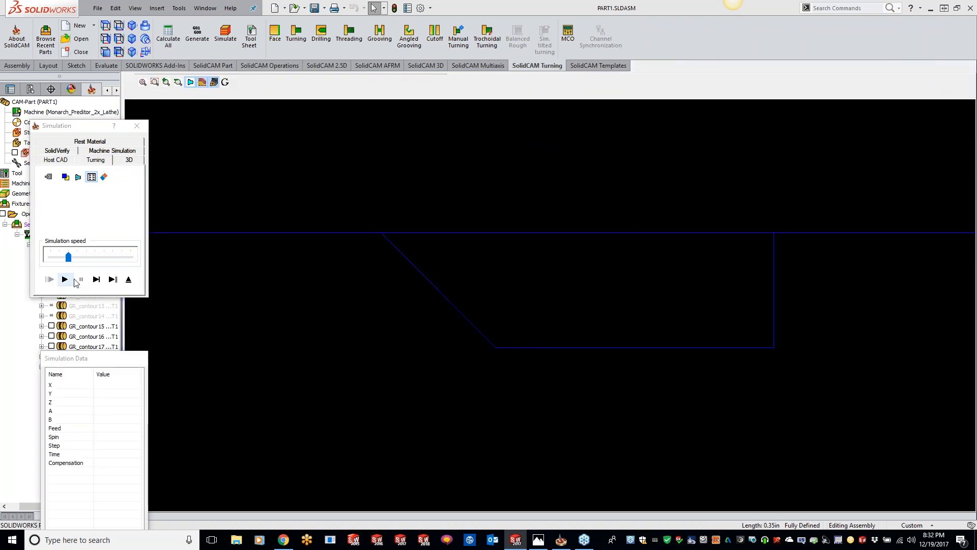
click(96, 280)
click(96, 280)
click(96, 283)
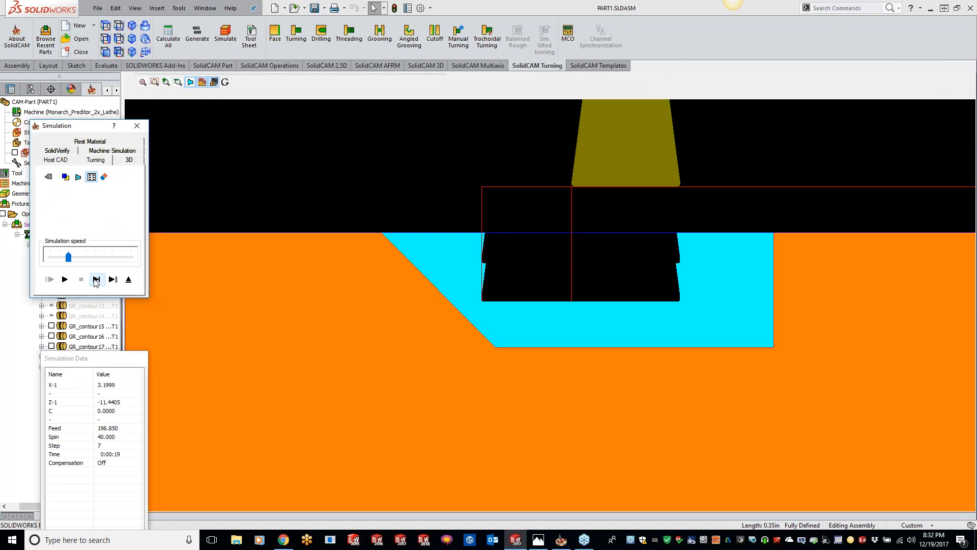
click(96, 283)
click(96, 283)
click(96, 283)
click(96, 283)
click(96, 283)
click(96, 280)
click(97, 280)
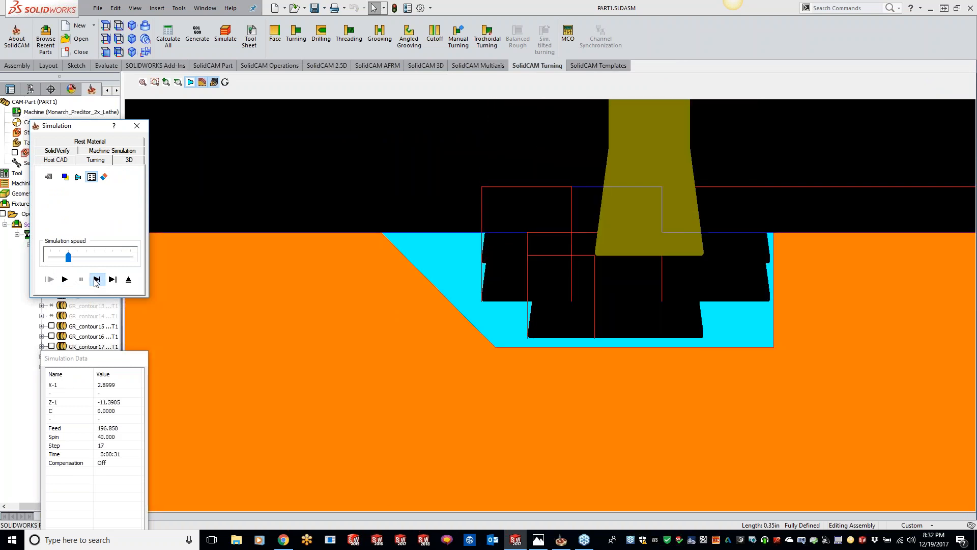
click(97, 279)
click(96, 279)
click(96, 279)
click(96, 279)
click(96, 279)
click(96, 280)
click(96, 279)
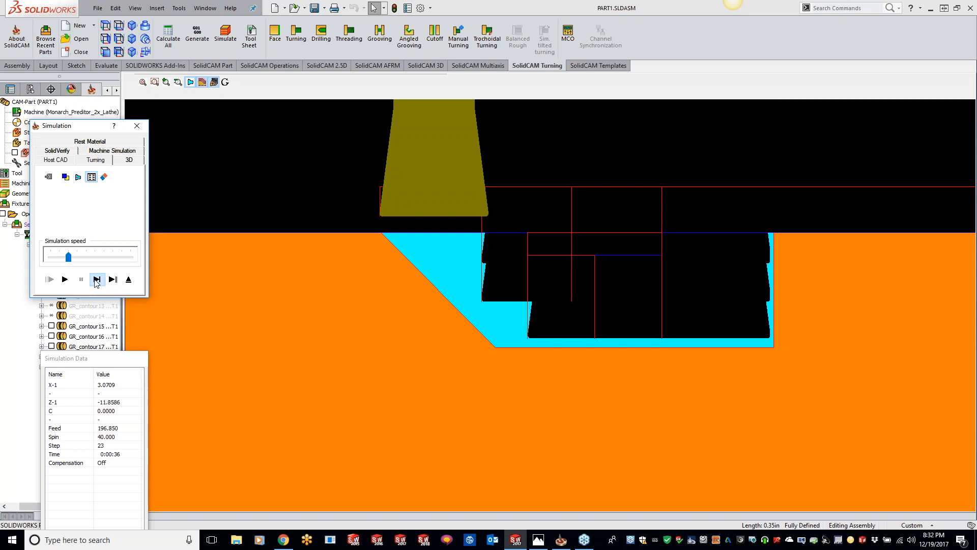
click(96, 280)
click(97, 279)
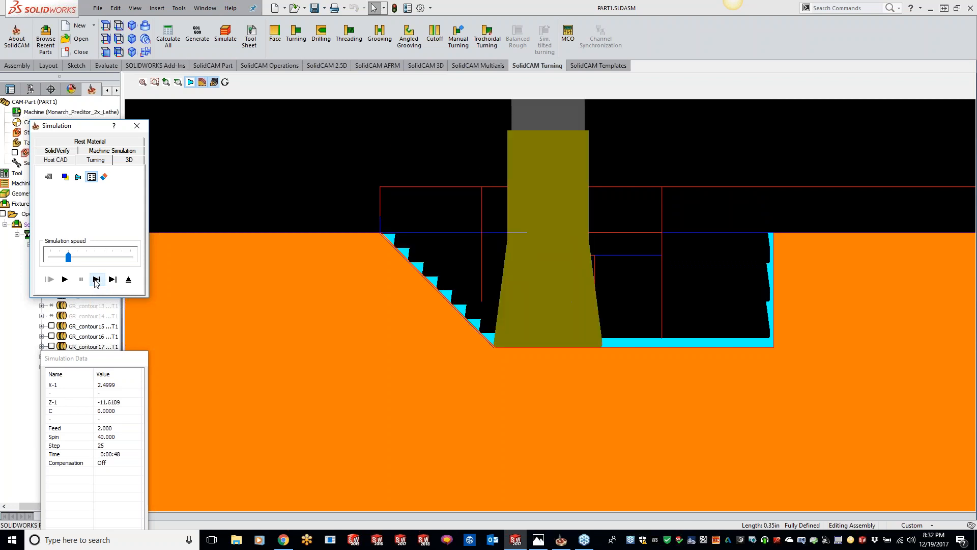
click(96, 279)
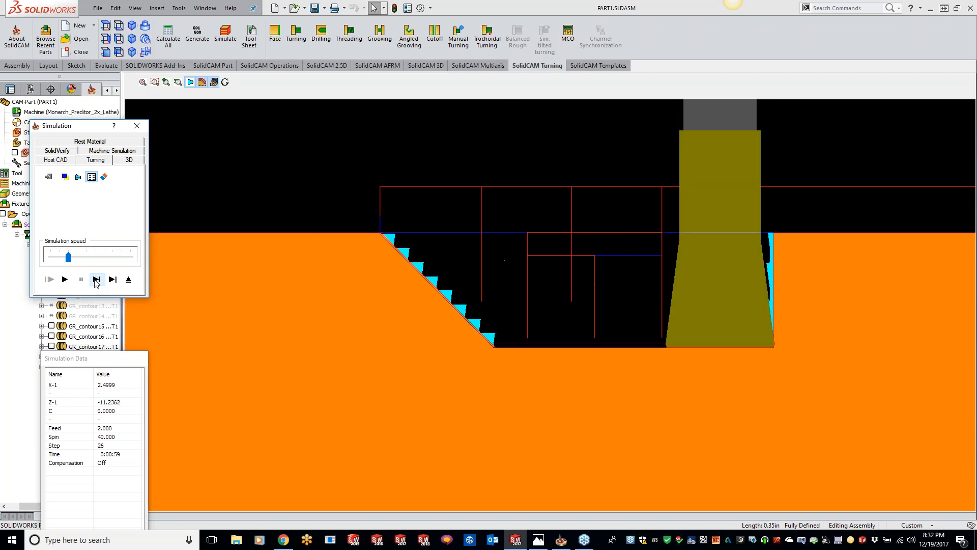
click(96, 279)
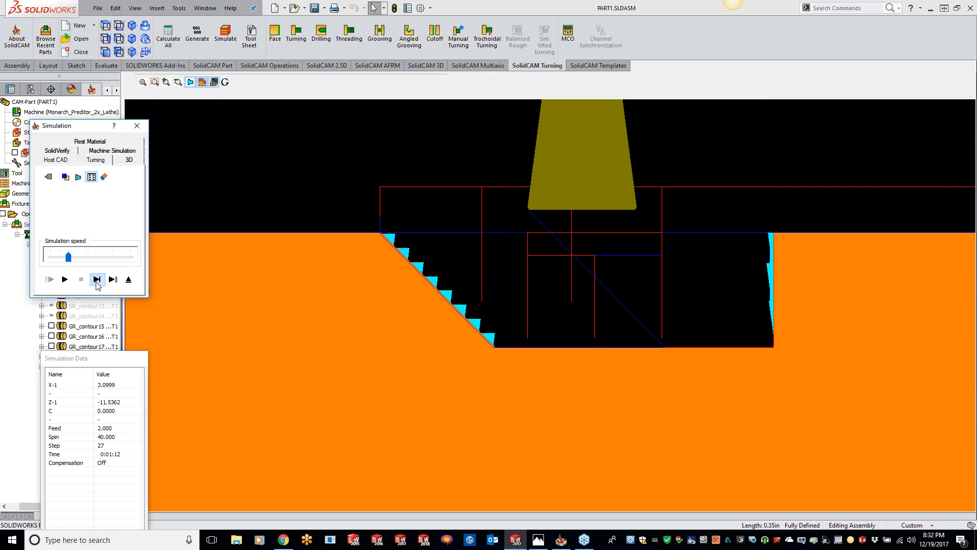
click(96, 280)
click(96, 279)
click(96, 280)
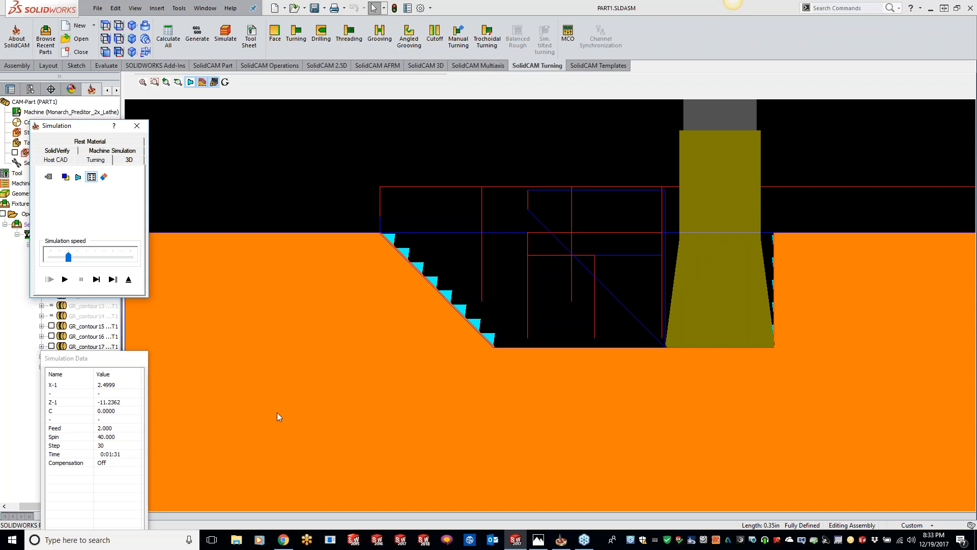
click(136, 126)
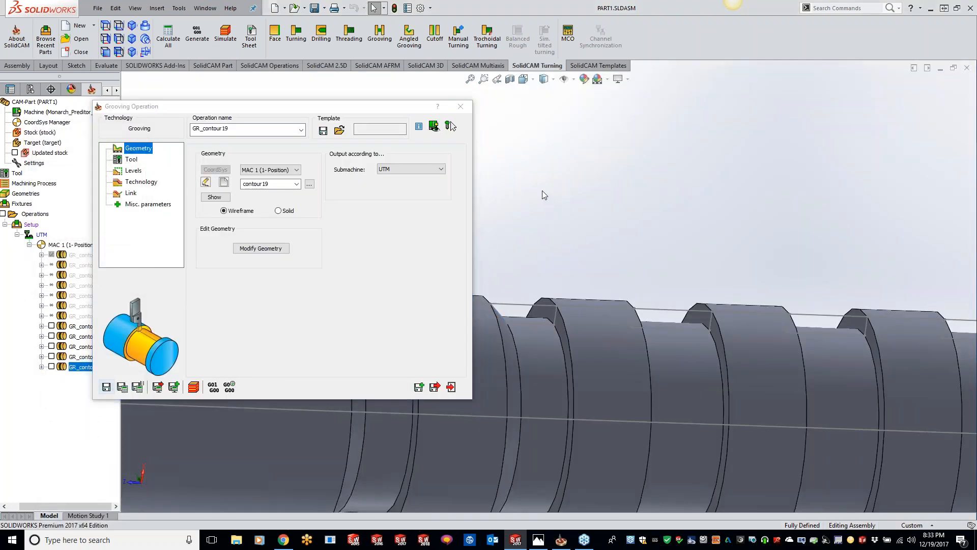
- Review the operation's general, finish, groove parameter and break edges settings, and show the tool on the model
click(148, 183)
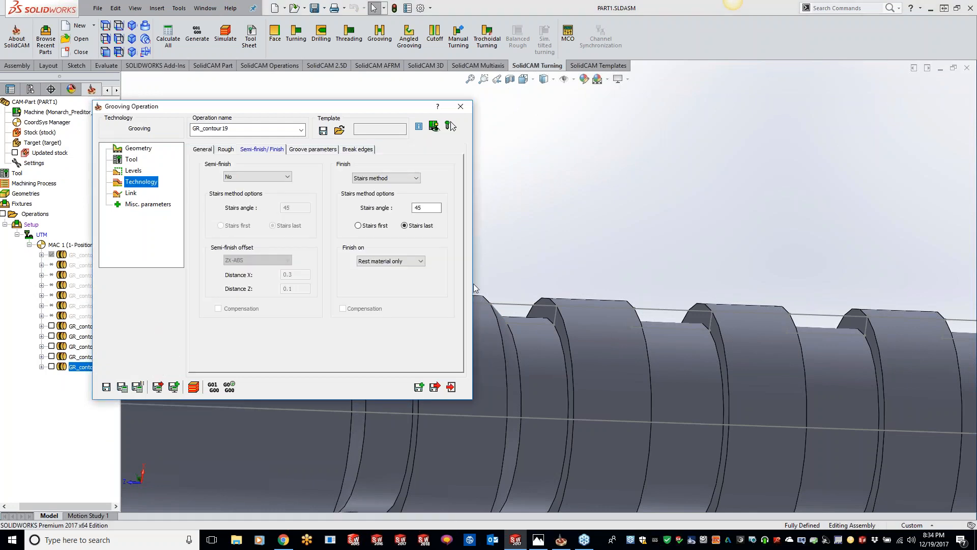
click(320, 149)
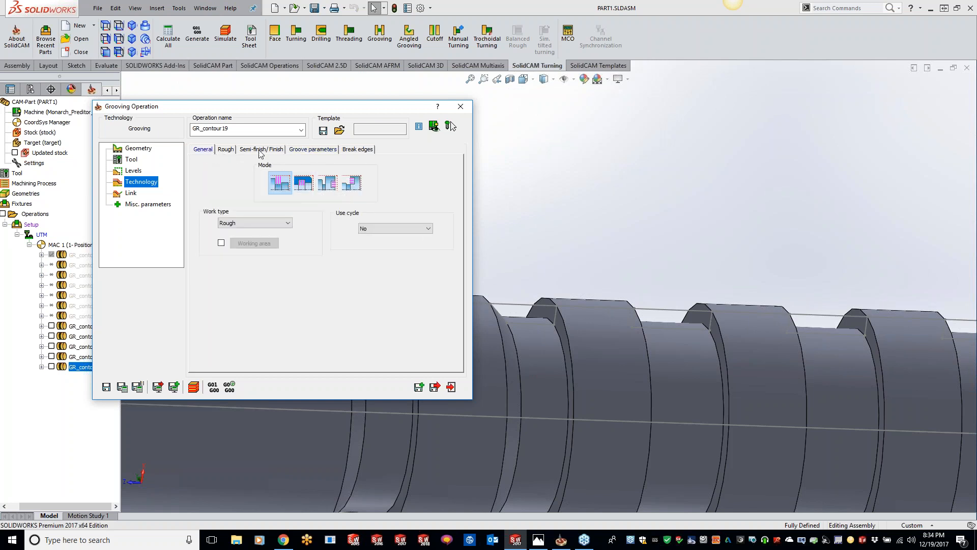
click(313, 149)
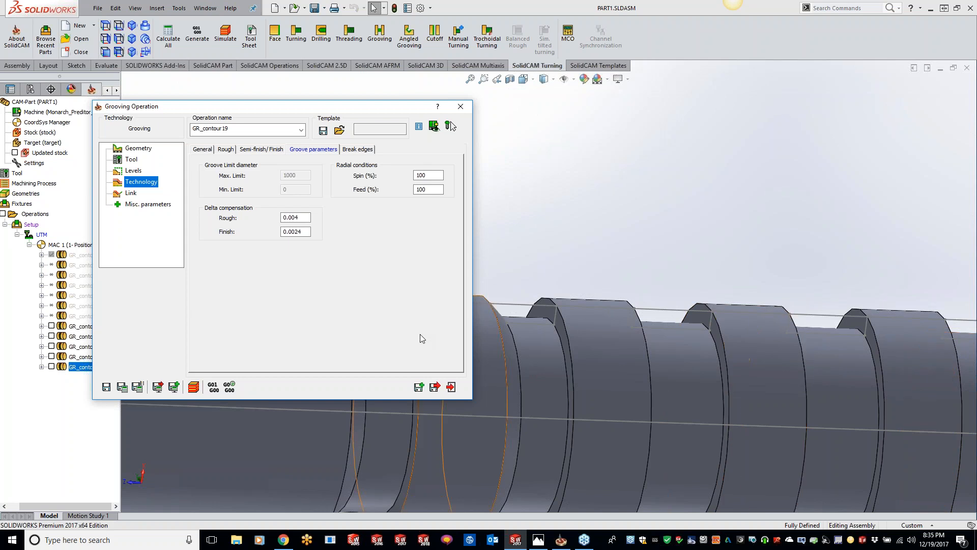
click(450, 126)
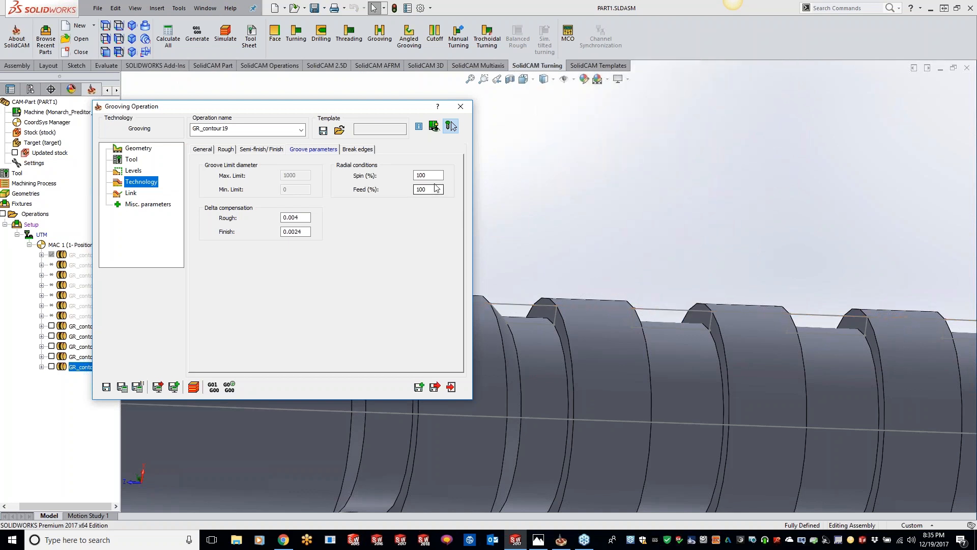
double_click(433, 176)
key(Tab)
click(350, 150)
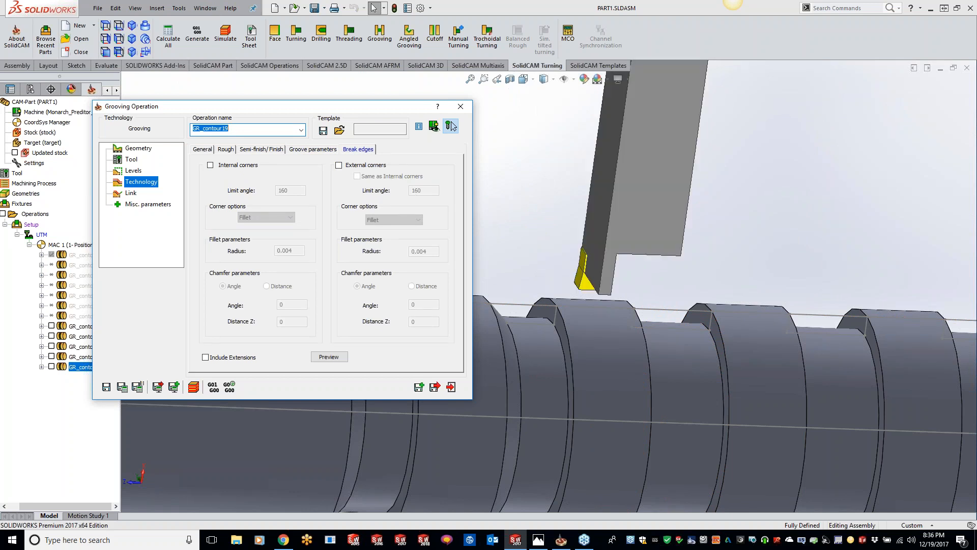
- Save the grooving operation and copy it as a new operation for the grooves at the Z-origin end of the part
middle_drag(764, 381, 702, 377)
scroll(953, 338, down, 3)
scroll(879, 320, up, 8)
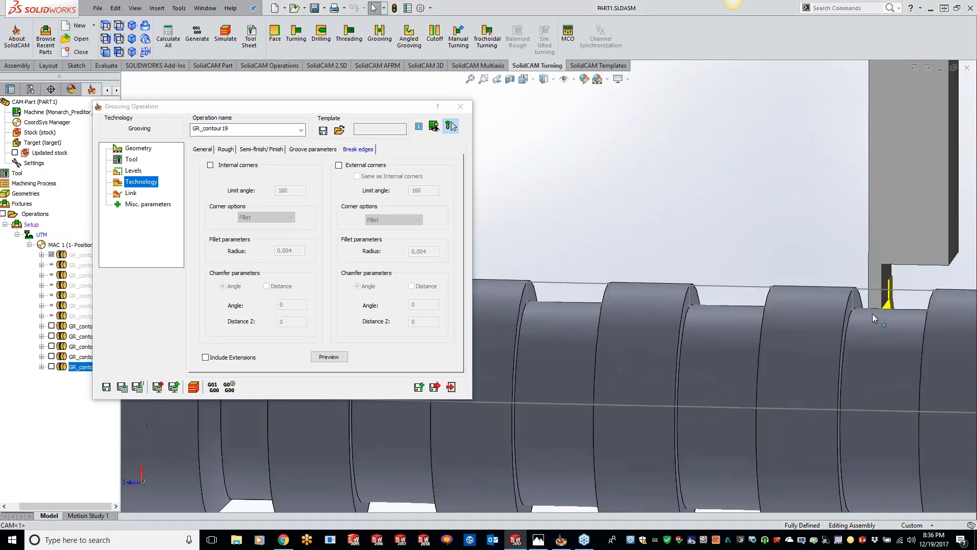
scroll(815, 306, down, 3)
scroll(747, 293, down, 2)
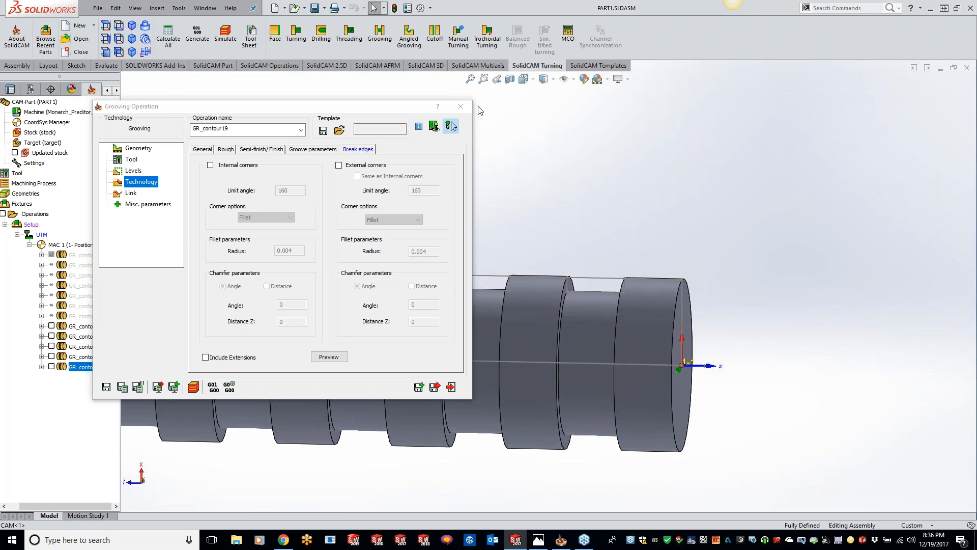
click(459, 107)
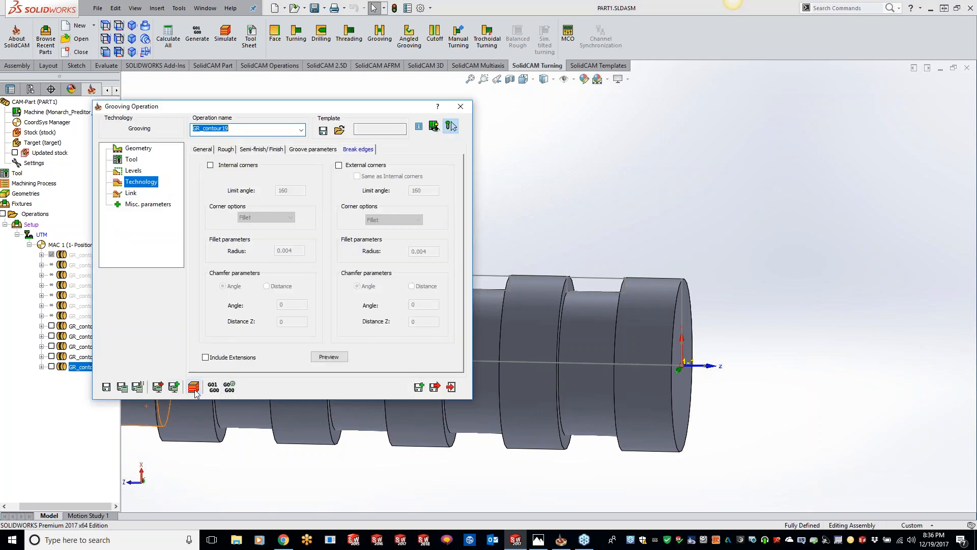
click(419, 387)
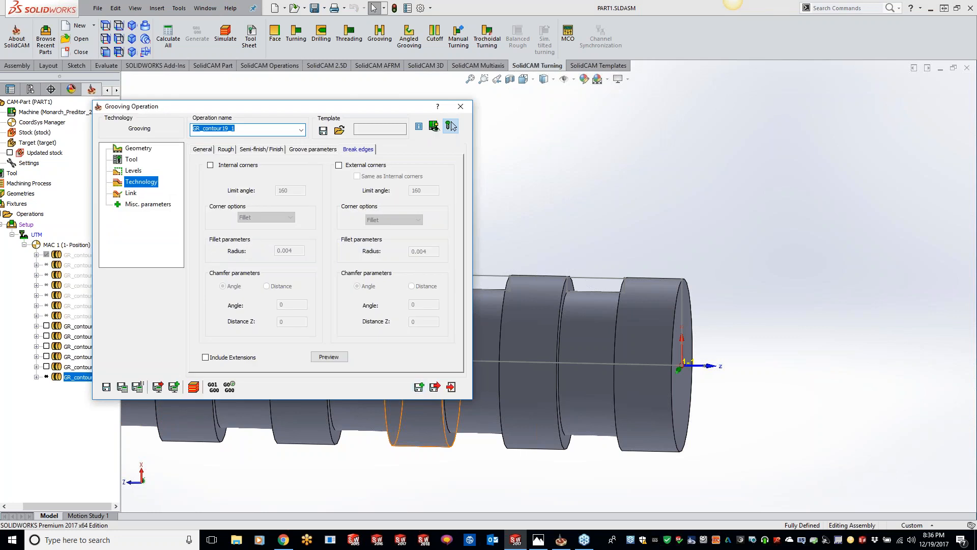
click(139, 148)
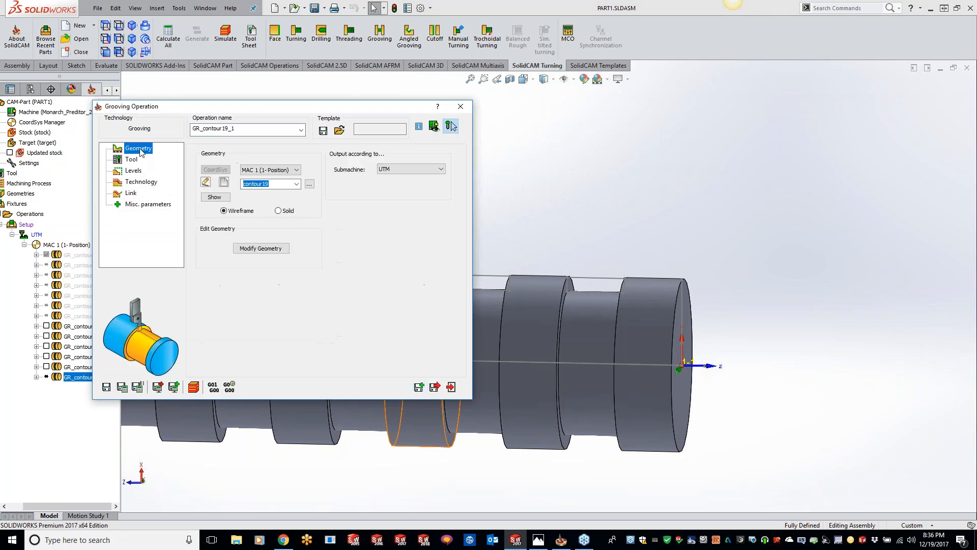
click(223, 182)
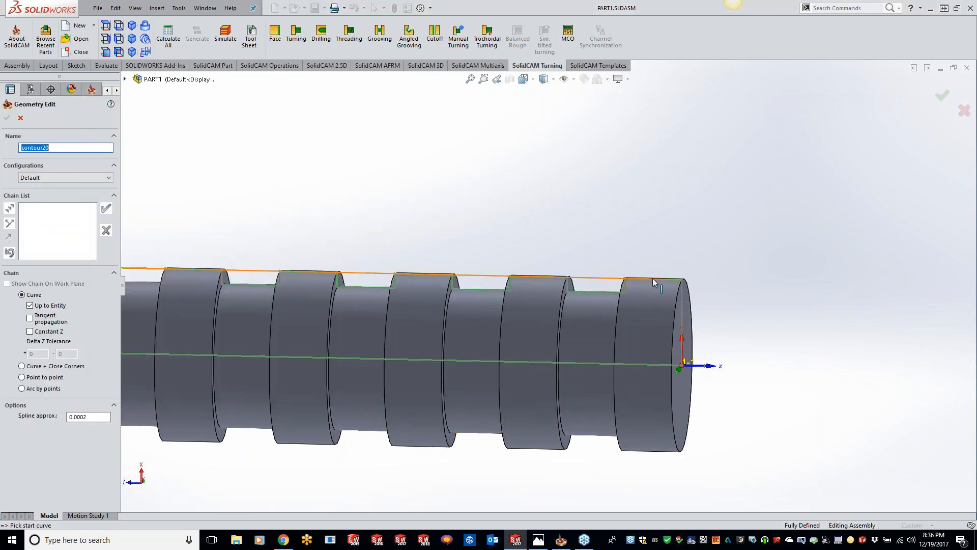
click(677, 279)
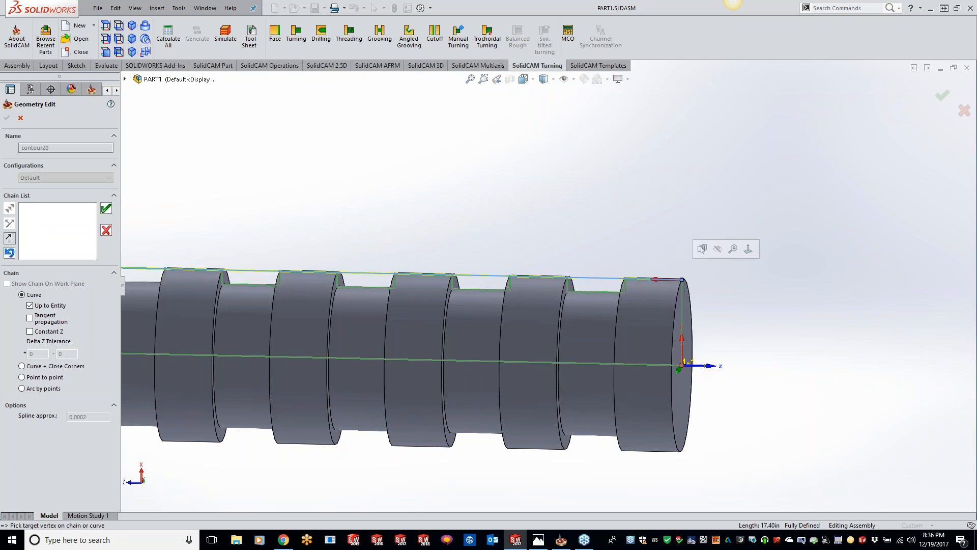
click(553, 280)
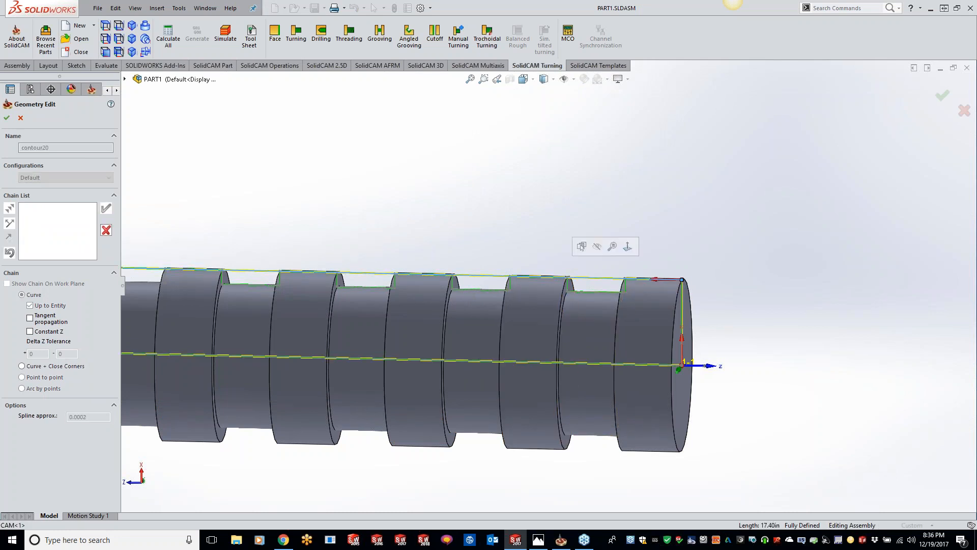
click(20, 118)
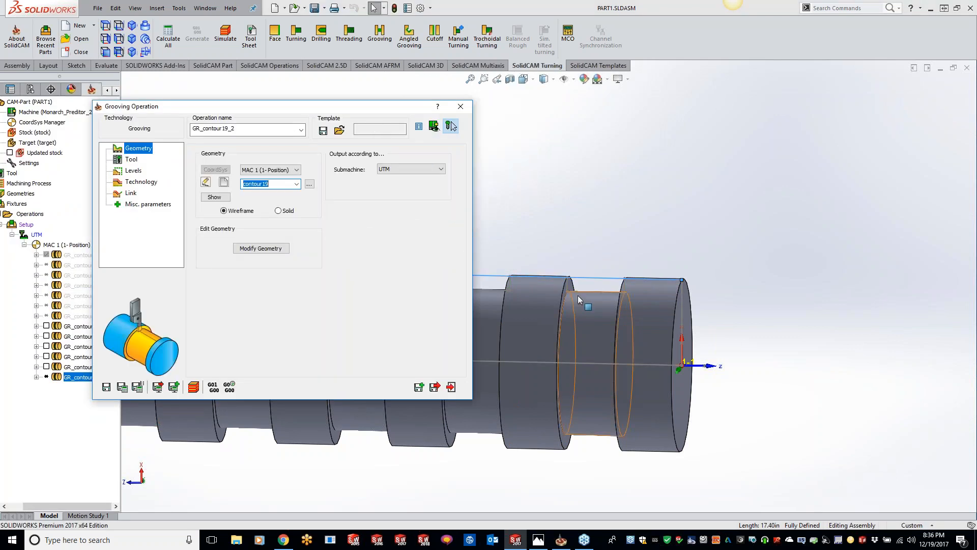
- Try to chain new geometry for the copied operation at the groove nearest the Z origin, choosing among the overlapping envelope lines, and close the operation
scroll(609, 271, down, 6)
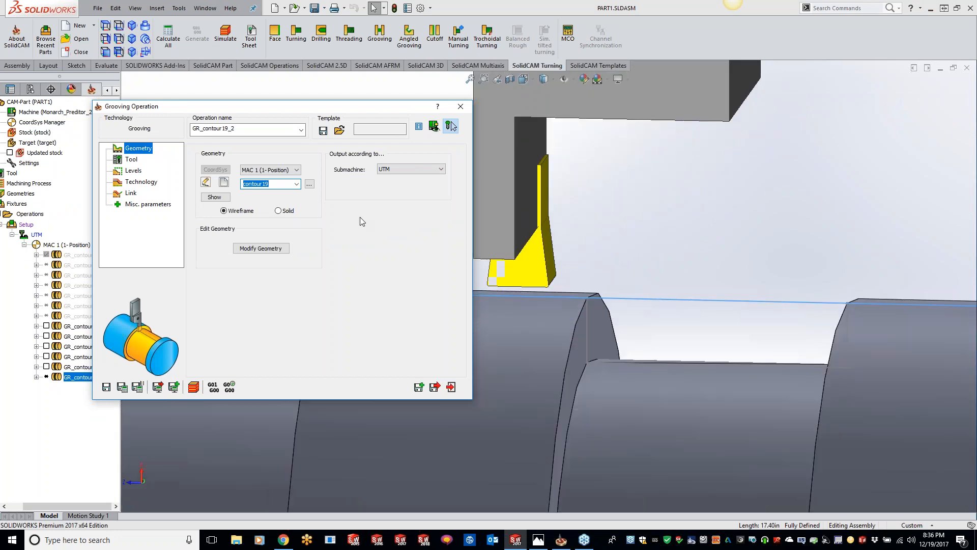
click(255, 246)
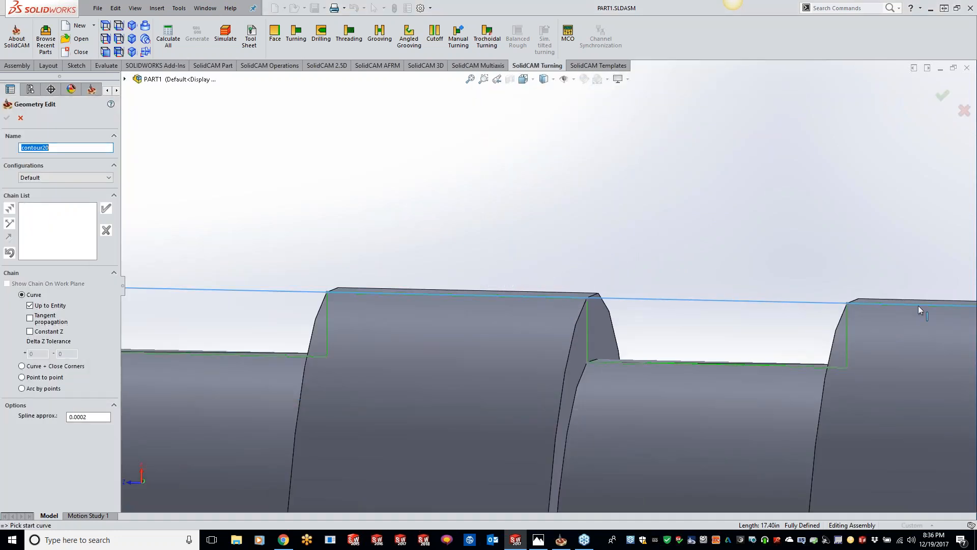
click(918, 305)
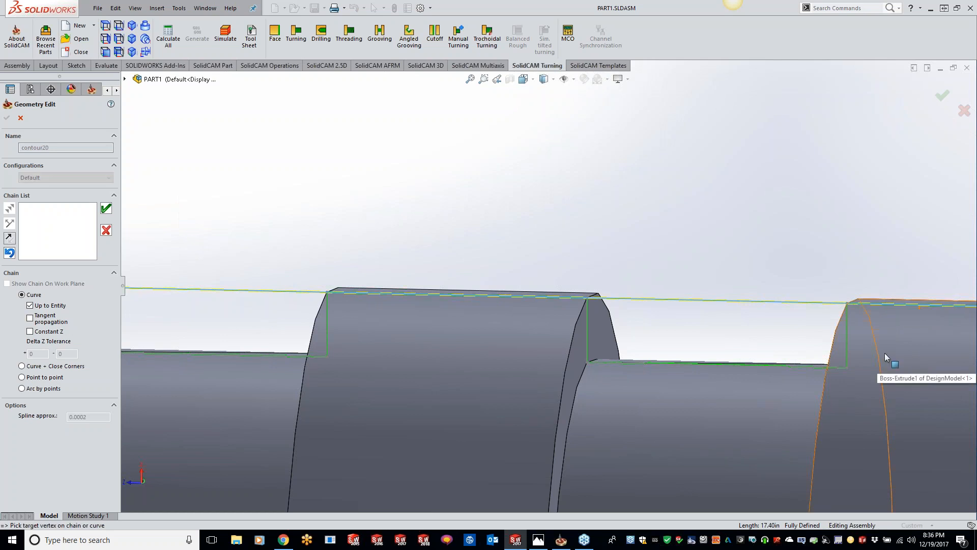
click(107, 230)
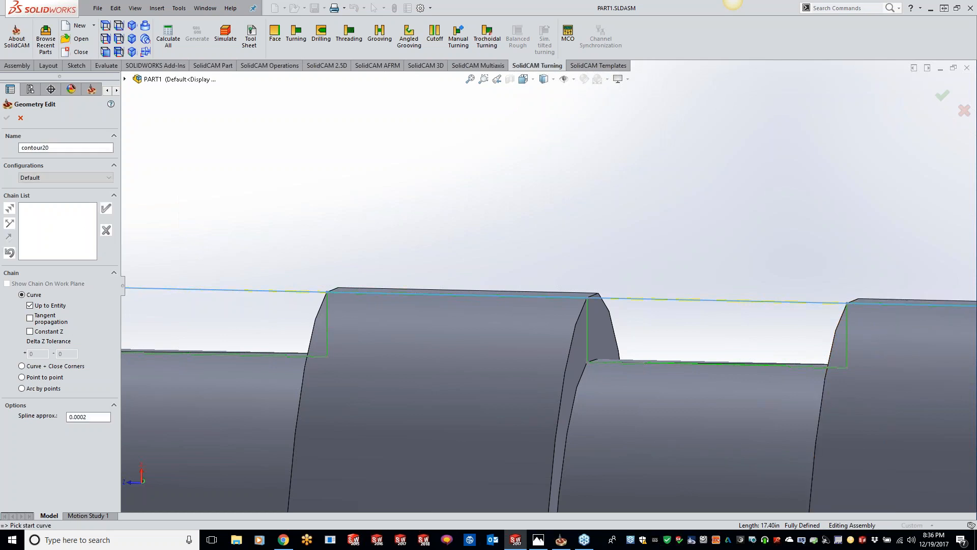
right_click(888, 308)
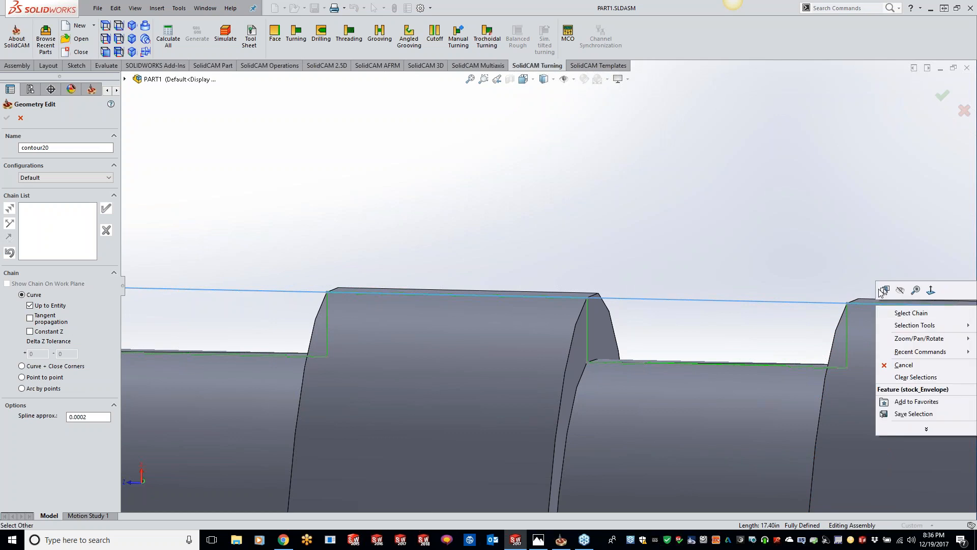
click(900, 314)
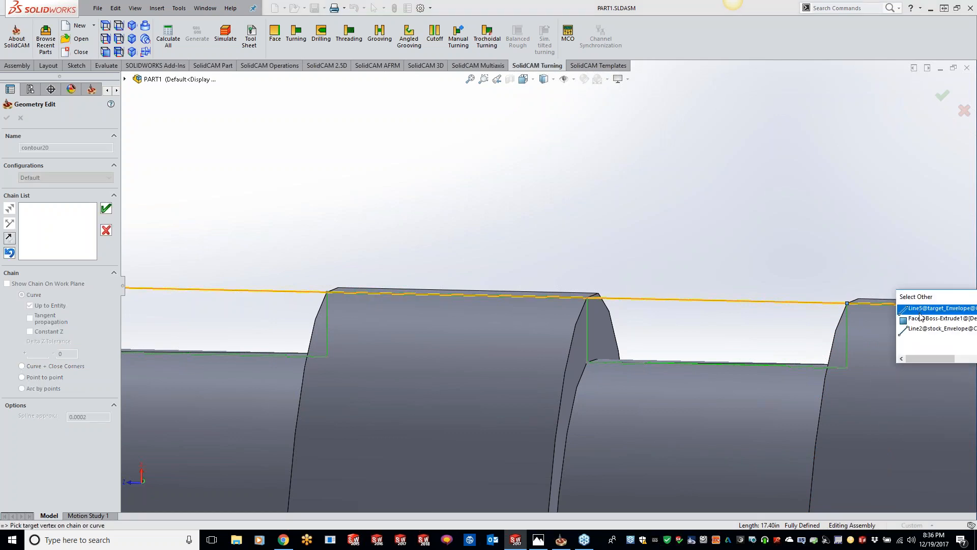
click(921, 331)
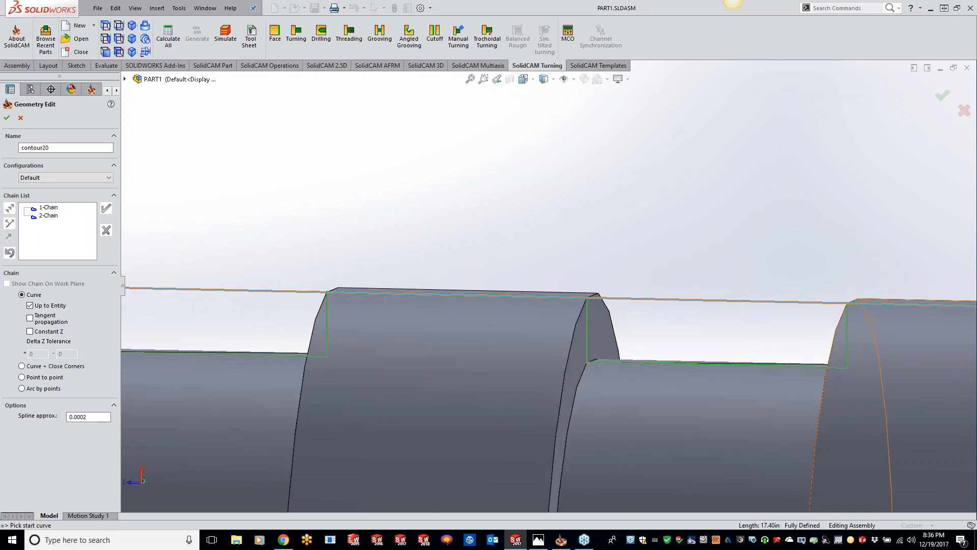
click(6, 118)
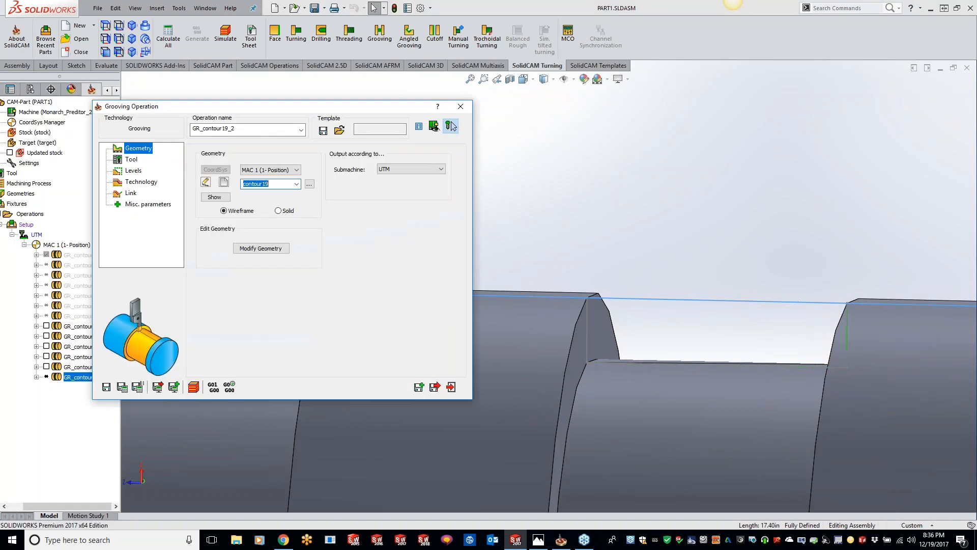
click(461, 106)
- Suppress operations GR_contour15 through GR_contour19, and open the copied operation GR_contour19_1 for editing
click(79, 367)
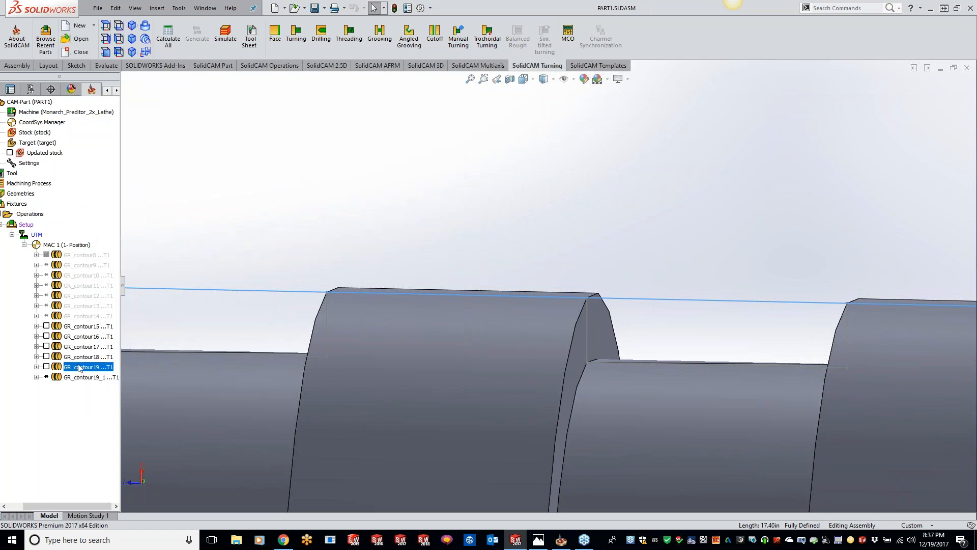
shift+click(81, 330)
right_click(81, 330)
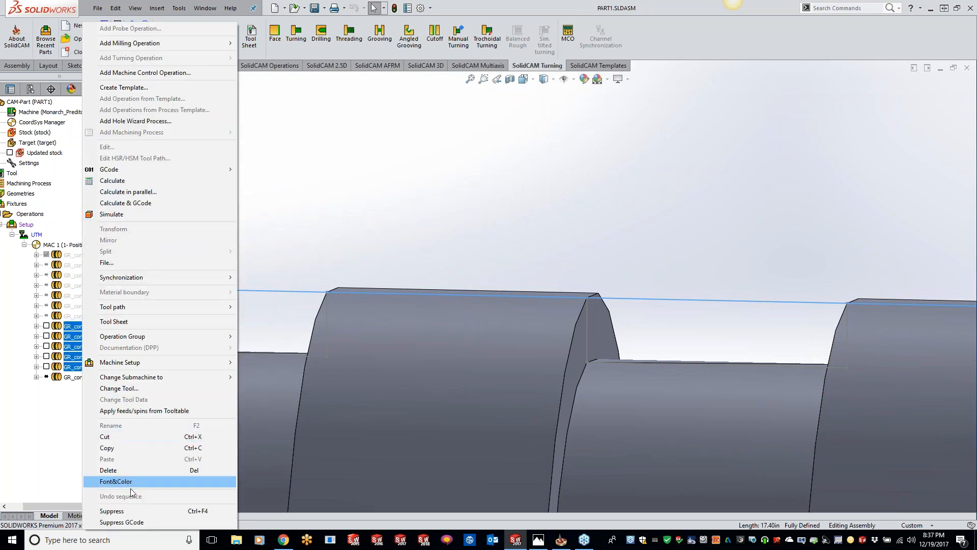
click(113, 512)
double_click(80, 378)
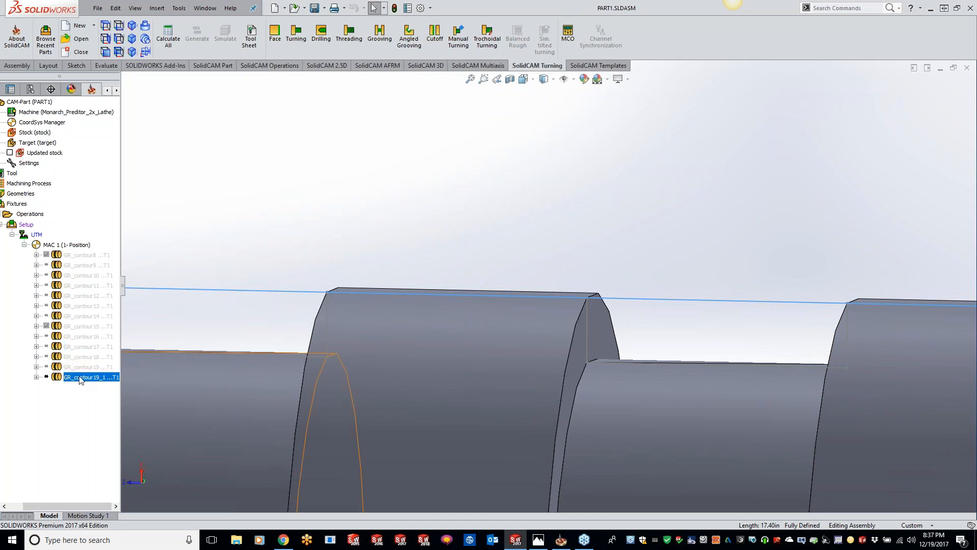
- Start defining new geometry for the copied grooving operation
click(224, 183)
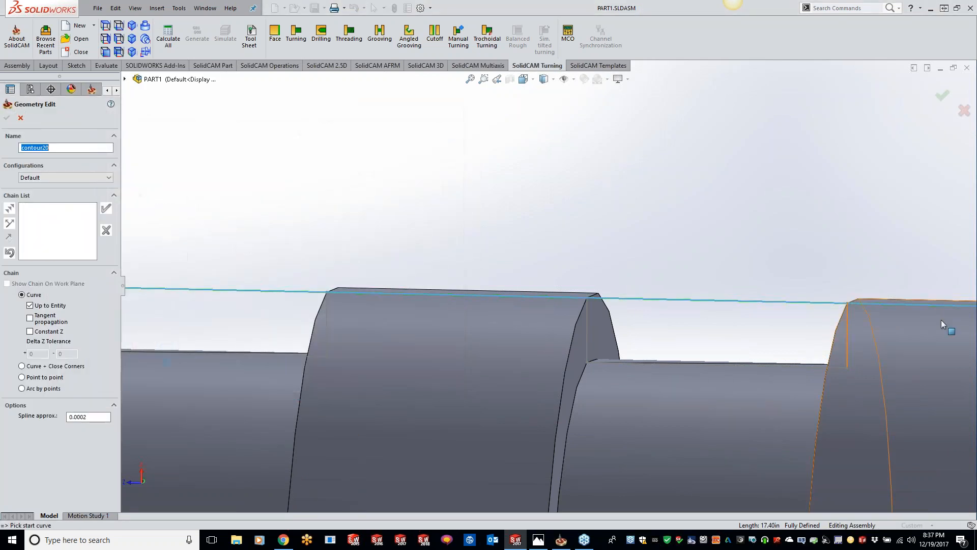
- Try to chain the outer diameter at the groove nearest the Z origin, choosing between the overlapping target_Envelope and stock_Envelope lines
scroll(934, 318, up, 4)
scroll(931, 317, down, 4)
scroll(574, 273, down, 5)
right_click(573, 274)
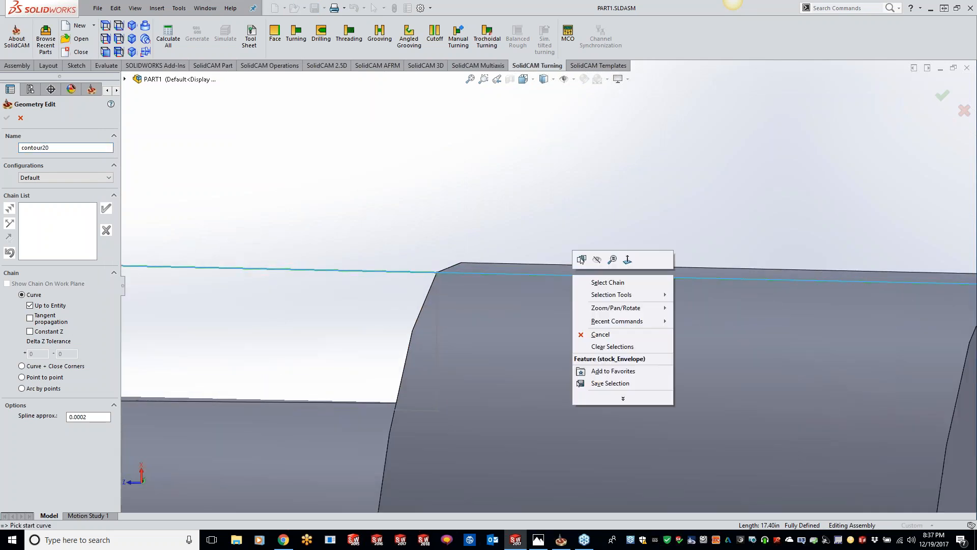
click(581, 260)
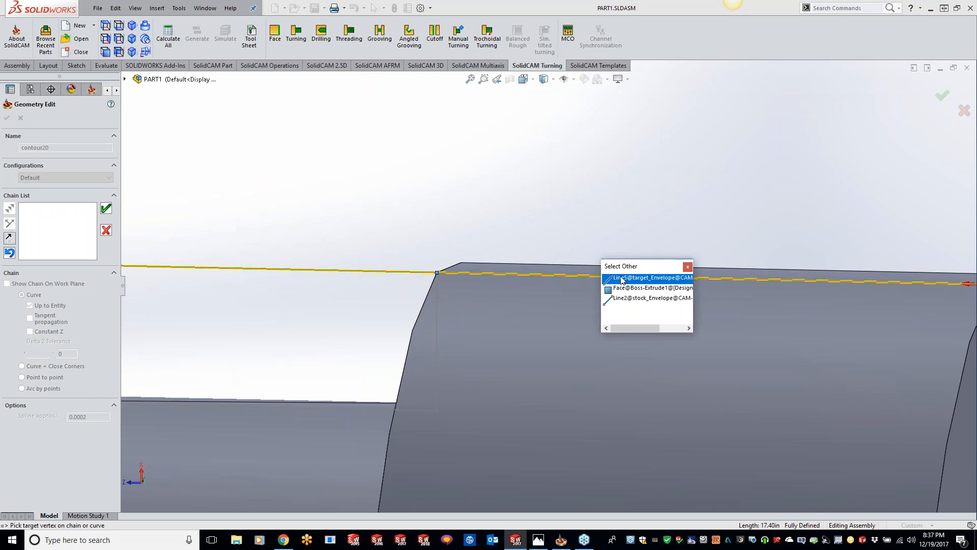
click(627, 301)
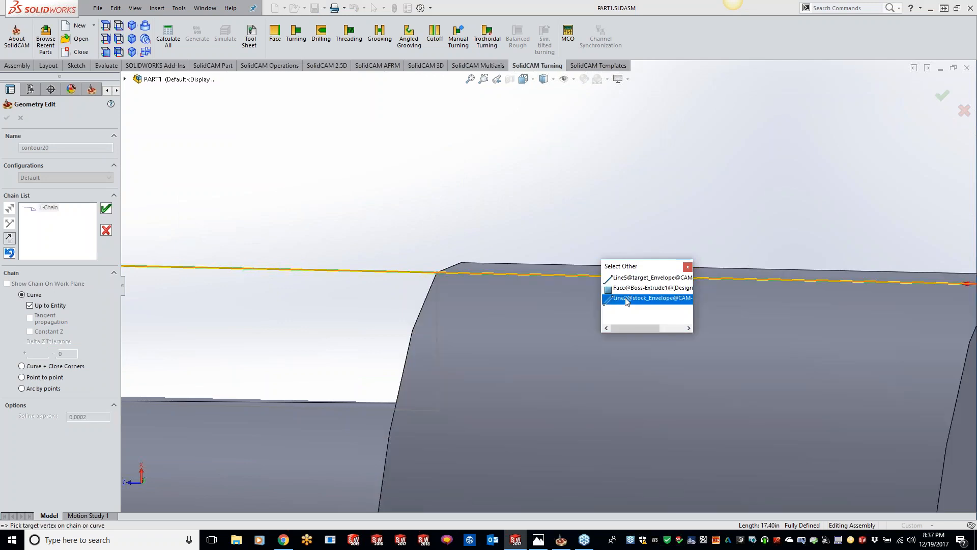
click(630, 279)
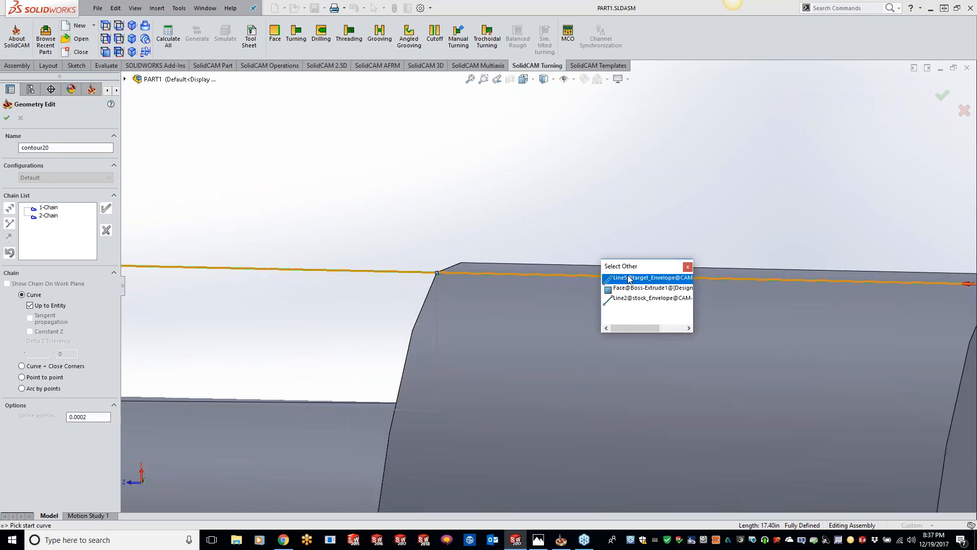
click(635, 300)
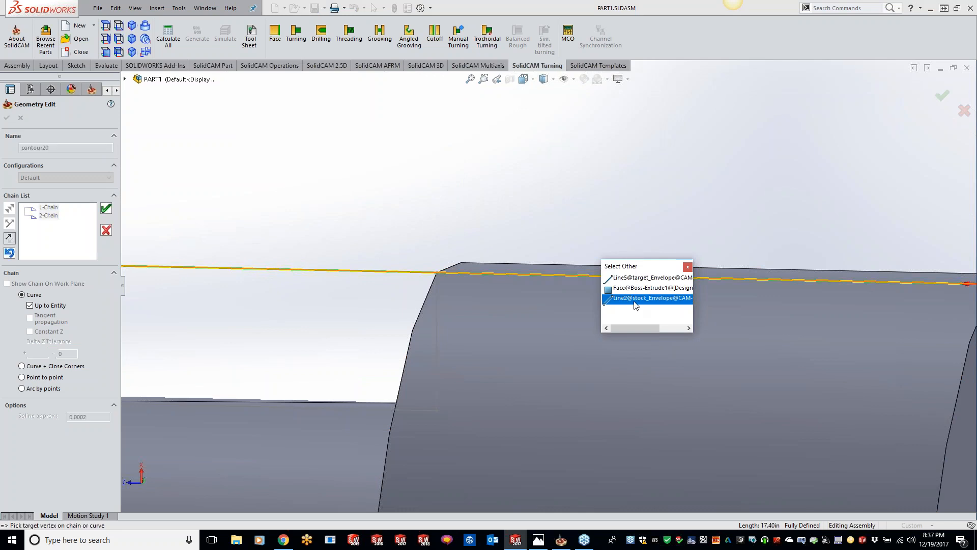
click(635, 299)
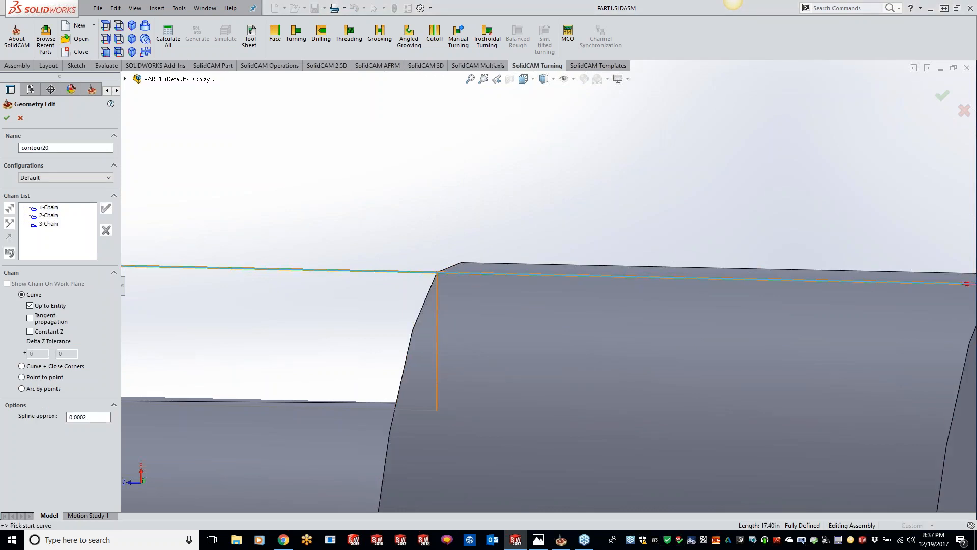
- Delete all three envelope-line chains from the contour20 geometry
click(50, 223)
right_click(51, 223)
click(97, 331)
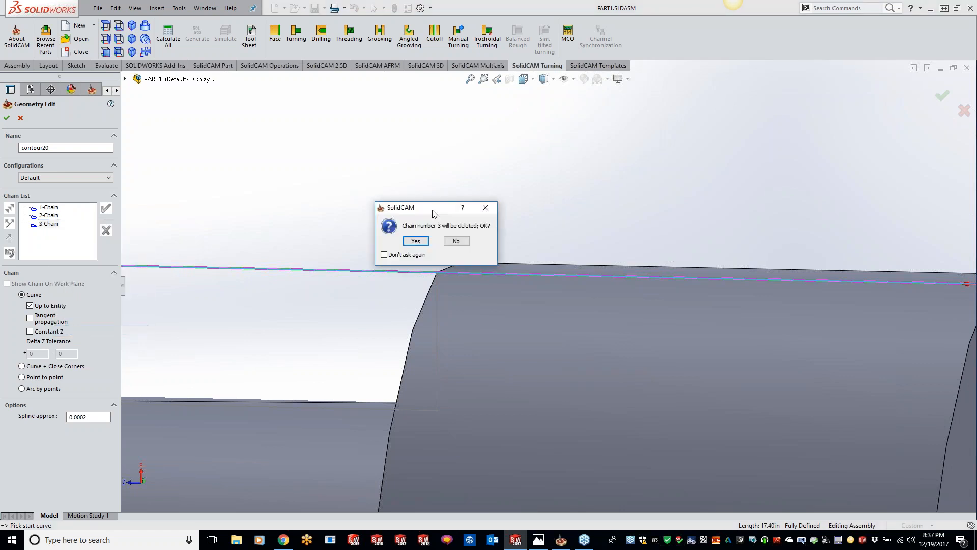
click(423, 241)
click(43, 216)
right_click(44, 215)
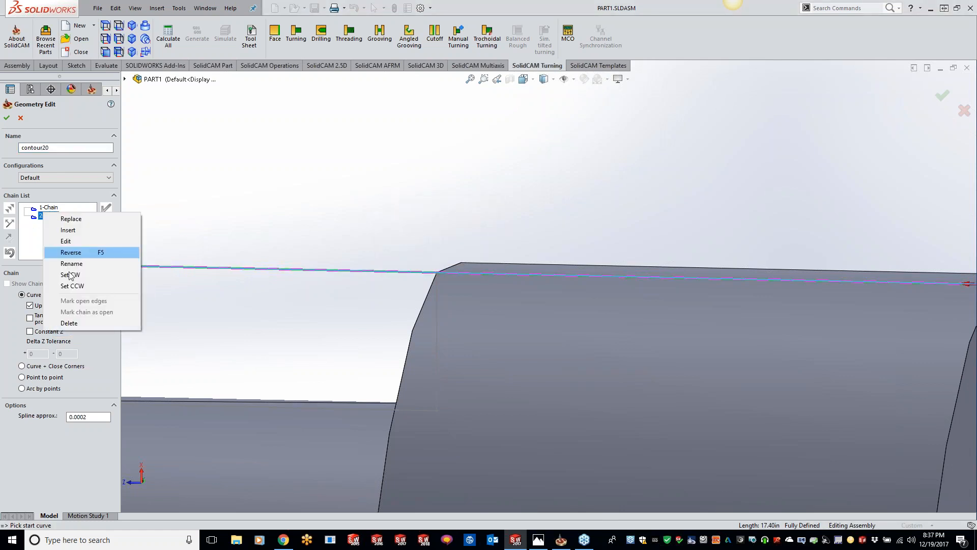
click(69, 322)
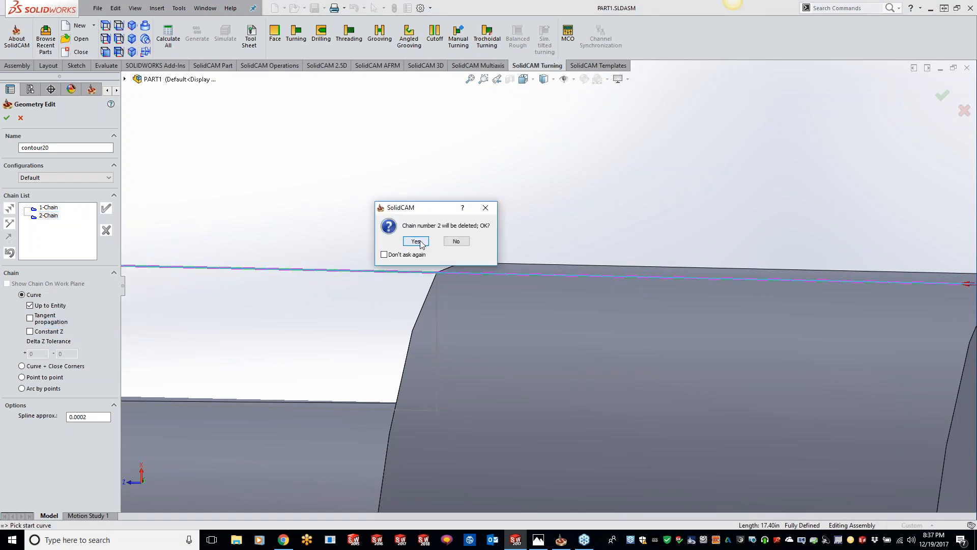
click(423, 241)
click(51, 207)
right_click(51, 208)
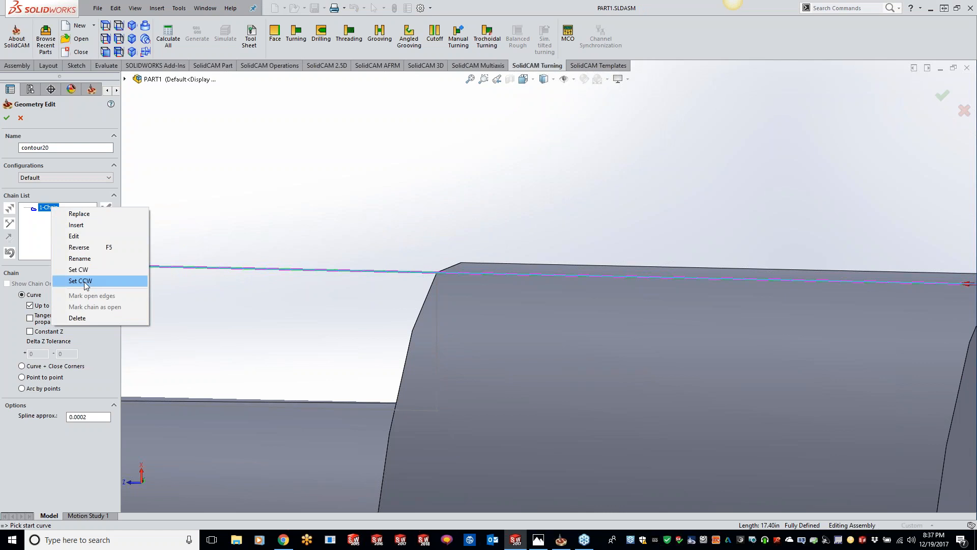
click(78, 318)
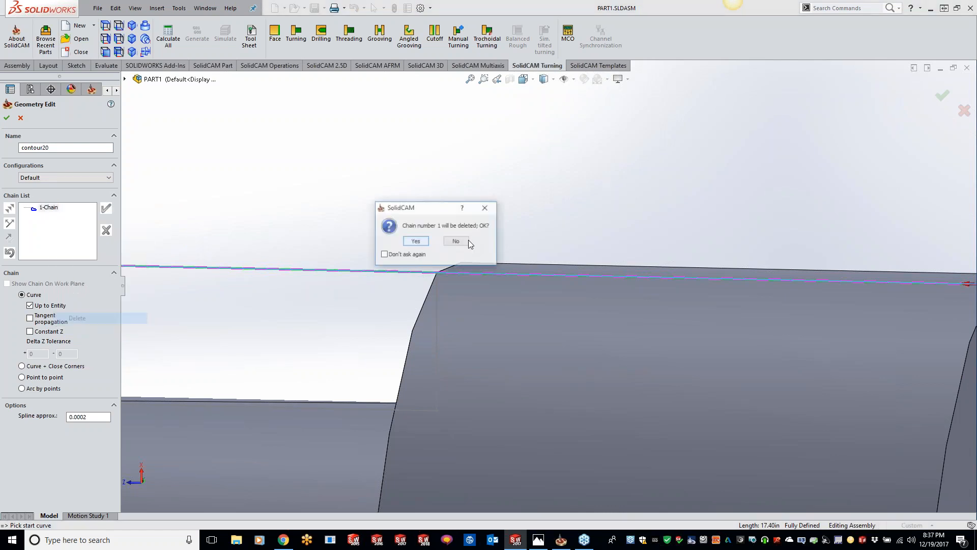
click(416, 241)
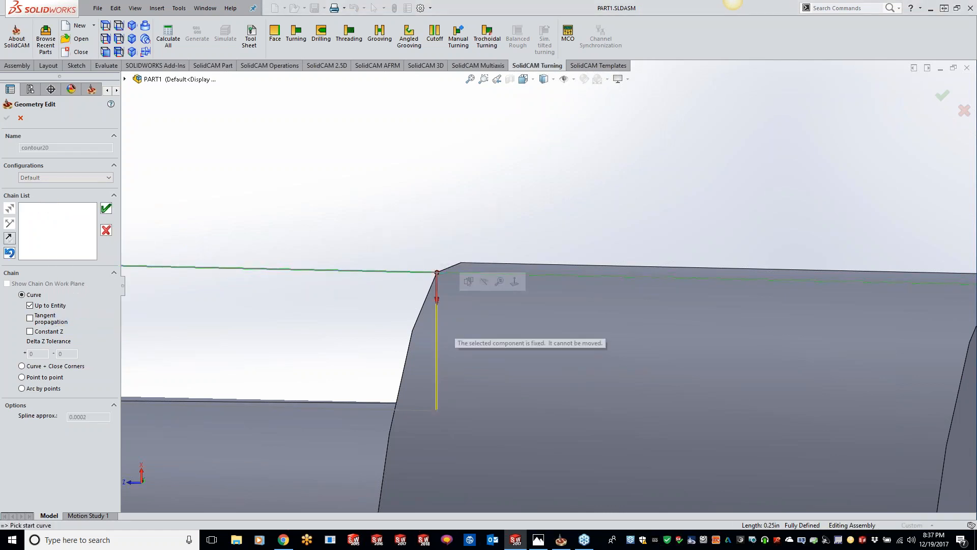
- Chain the profile of the groove nearest the Z origin, from the Z-origin side wall across the floor to the opposite wall, and accept the geometry
scroll(384, 295, up, 5)
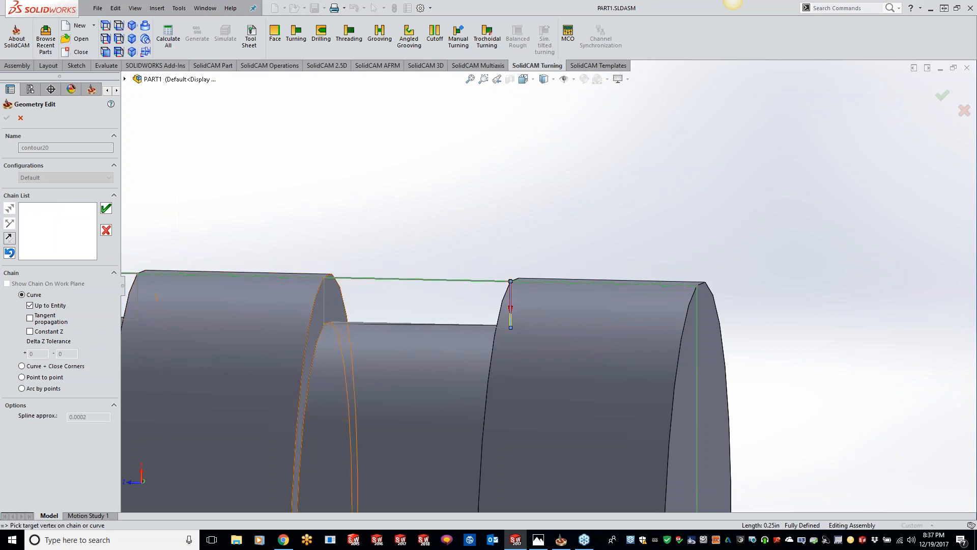
click(324, 301)
click(106, 209)
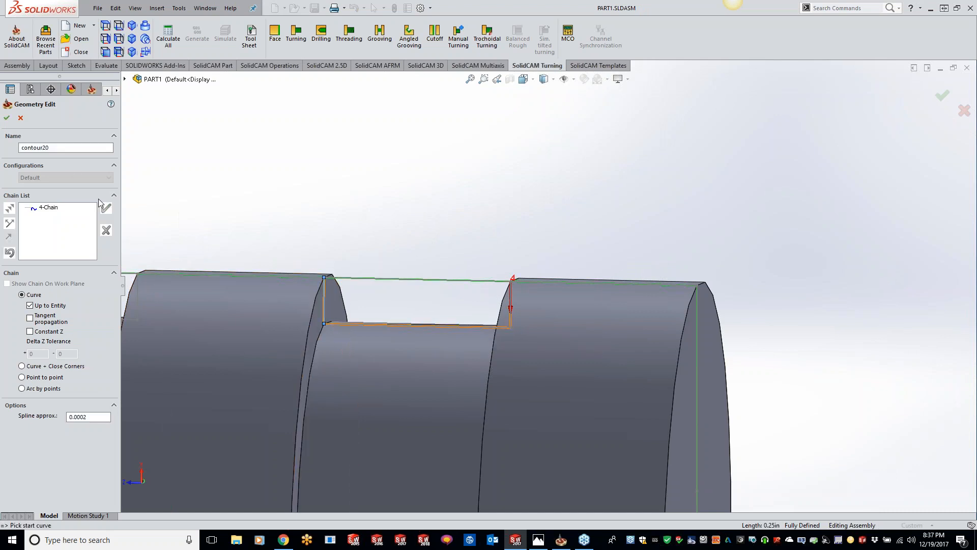
click(7, 118)
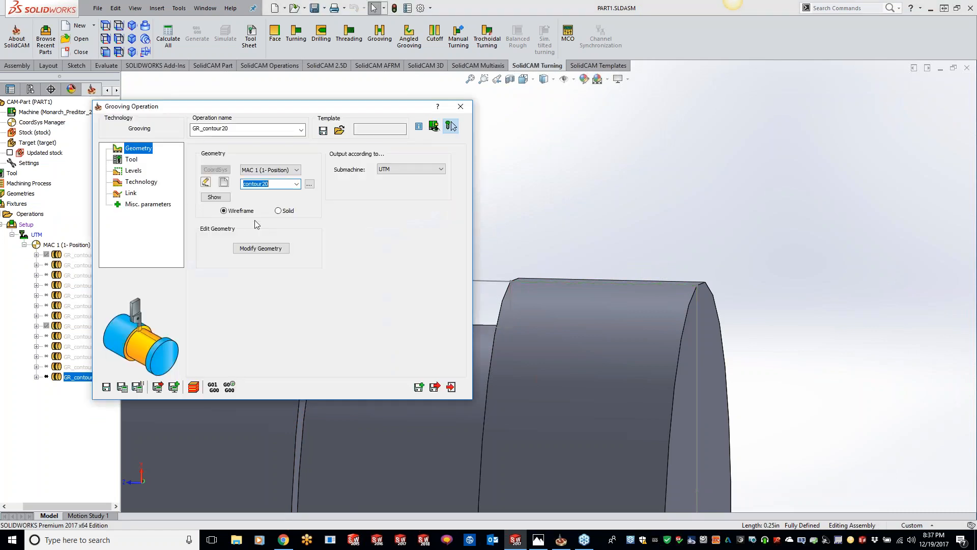
- Start modifying the operation's geometry and set the chain's start extension distance to 0.1
click(265, 249)
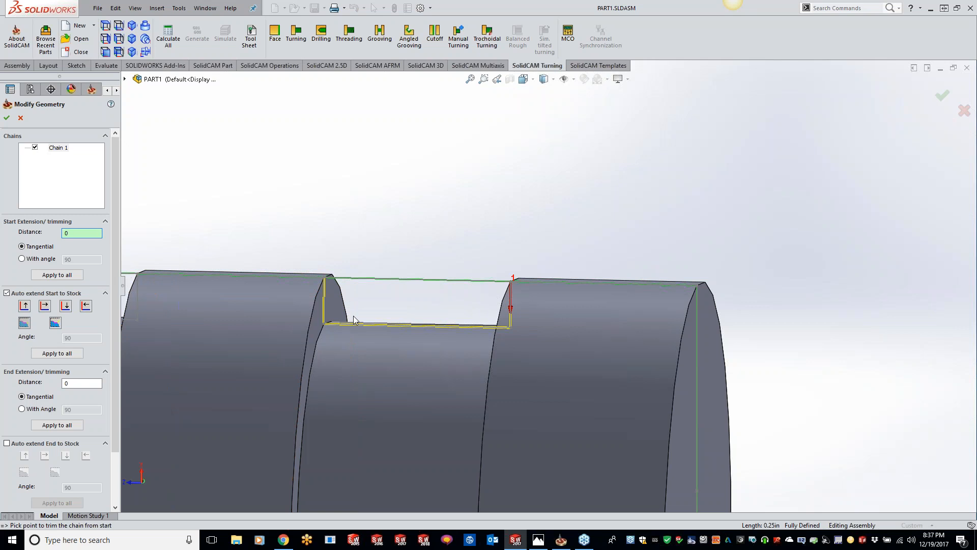
text(2)
key(BackSpace)
key(BackSpace)
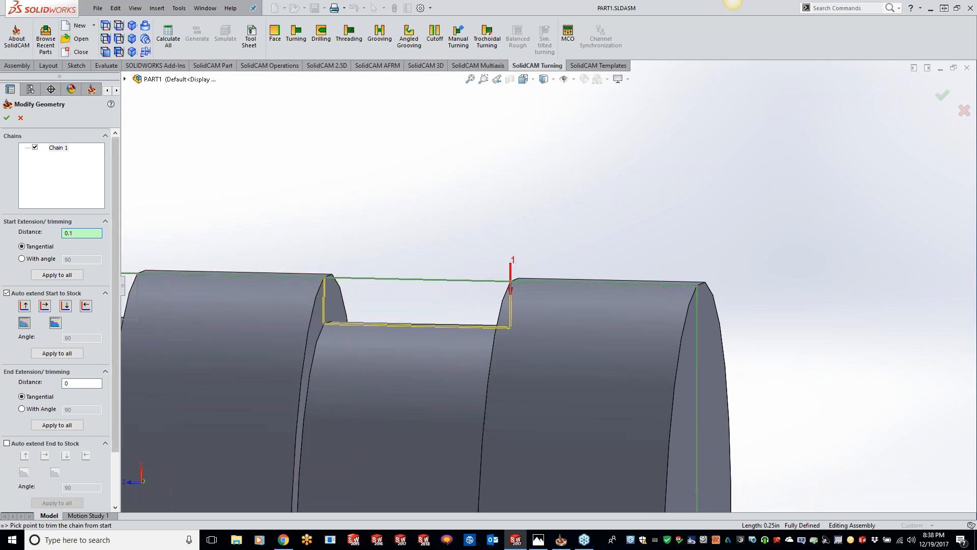
- Direct the chain's start extension with an angle of -90 and accept the modified geometry
click(22, 259)
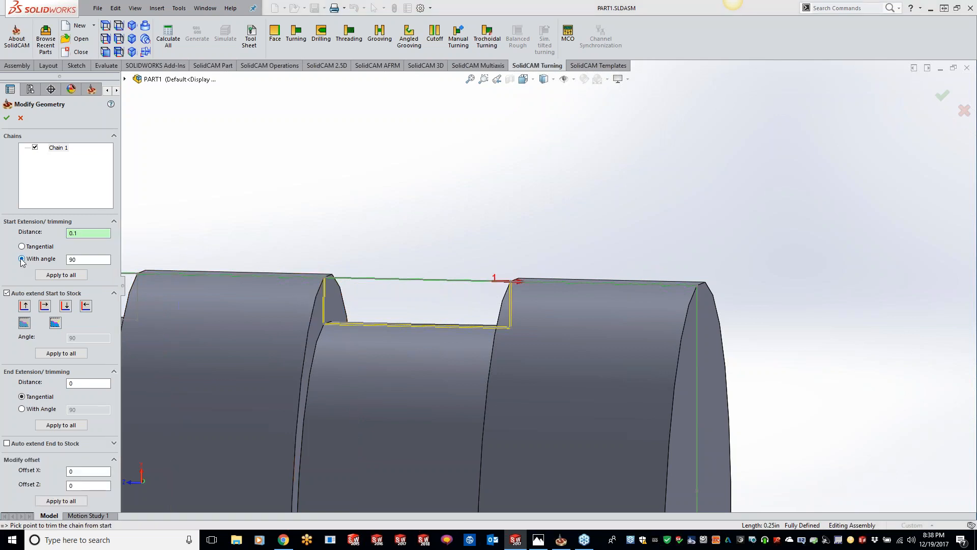
scroll(524, 298, down, 5)
click(70, 259)
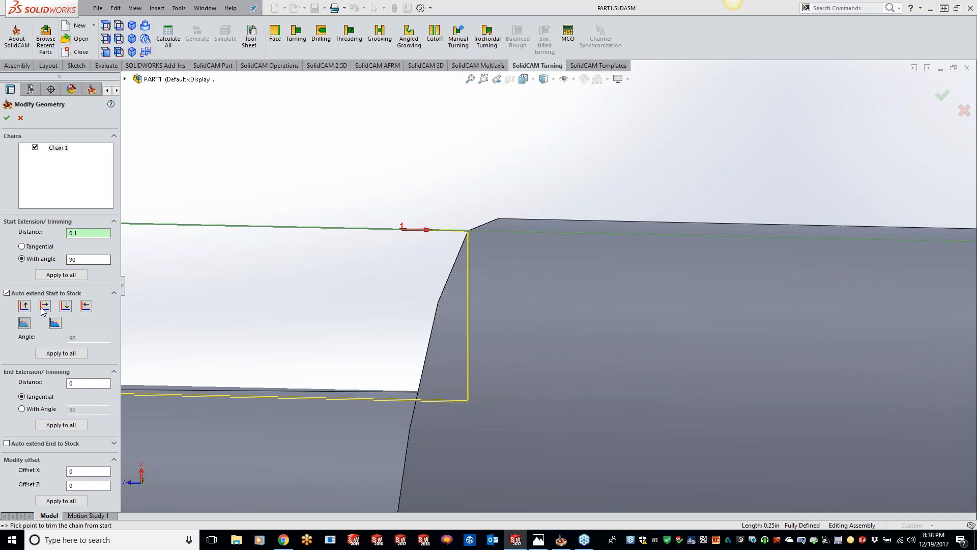
text(-)
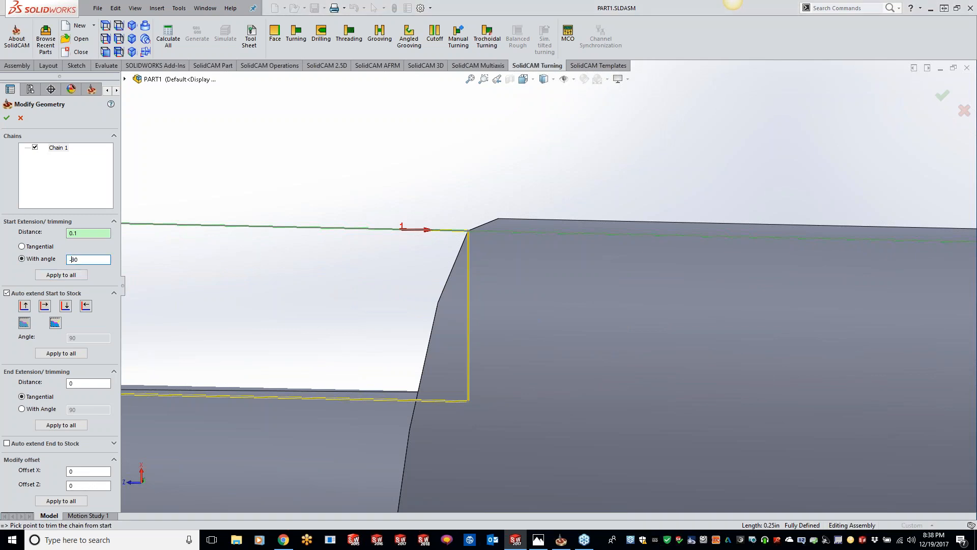
scroll(342, 268, up, 4)
scroll(302, 273, down, 2)
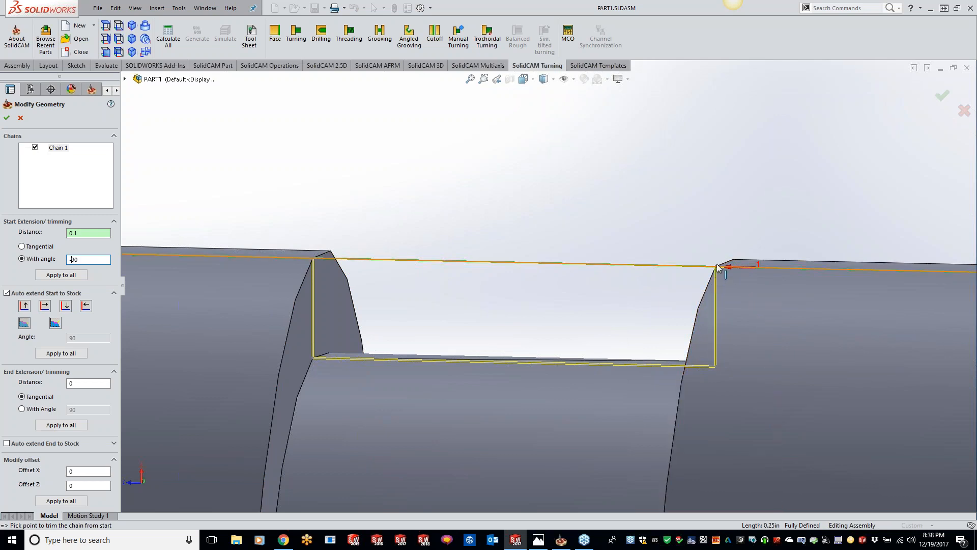
click(8, 119)
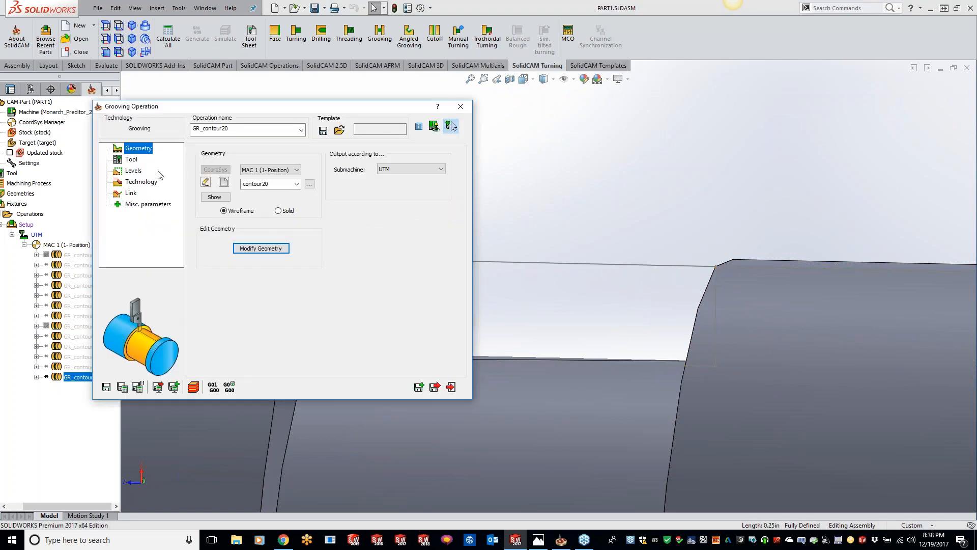
- Change the grooving operation's finish to the Turn-Groove method
click(133, 162)
click(142, 183)
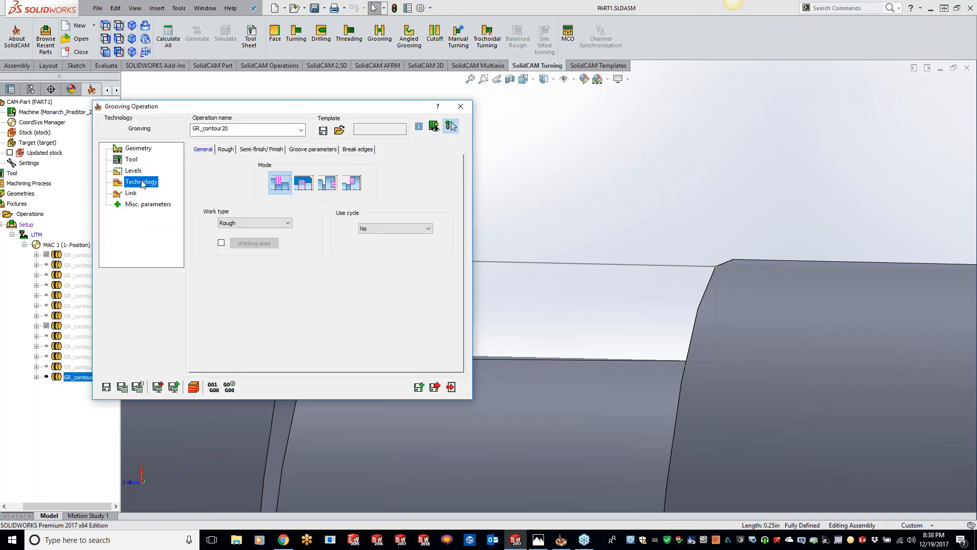
click(275, 150)
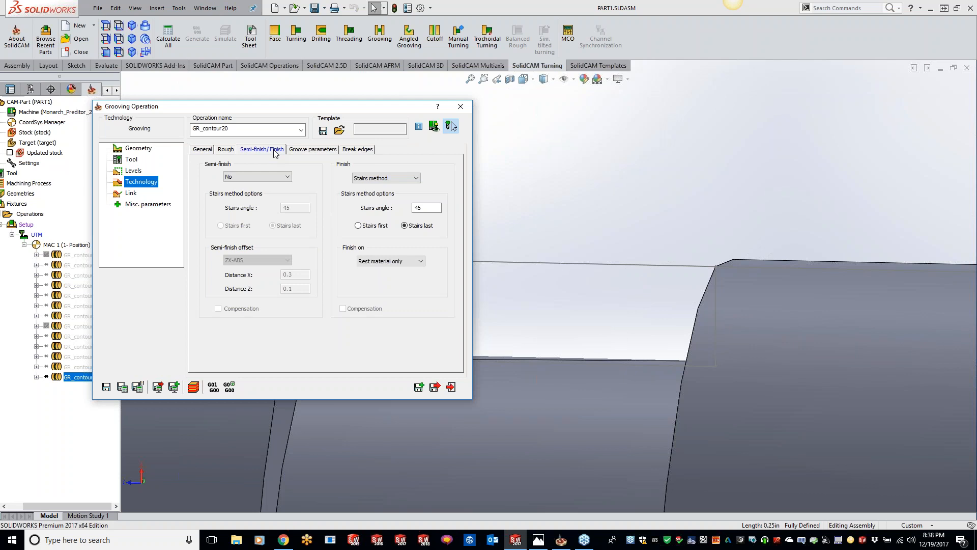
click(376, 178)
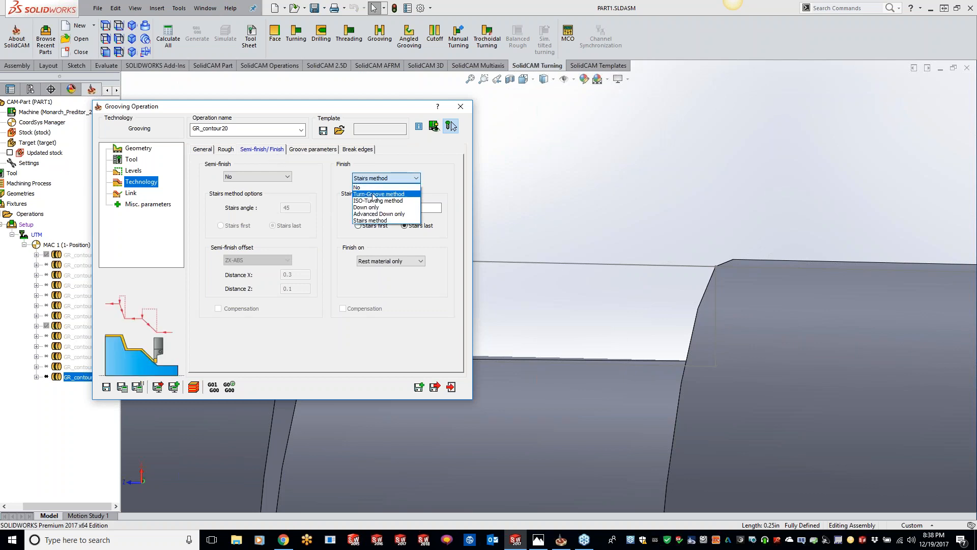
click(373, 194)
- Enable edge breaking on the external corners of the groove
click(358, 150)
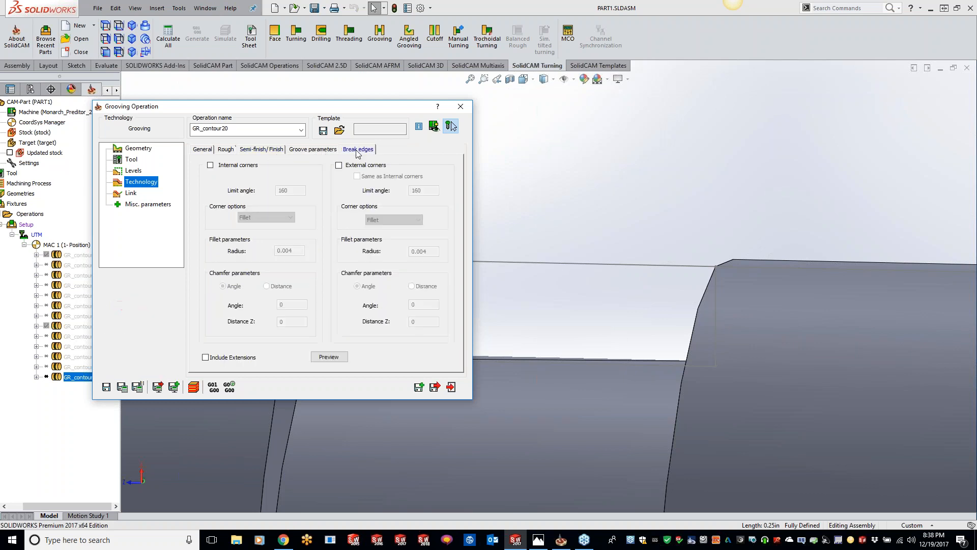
click(339, 165)
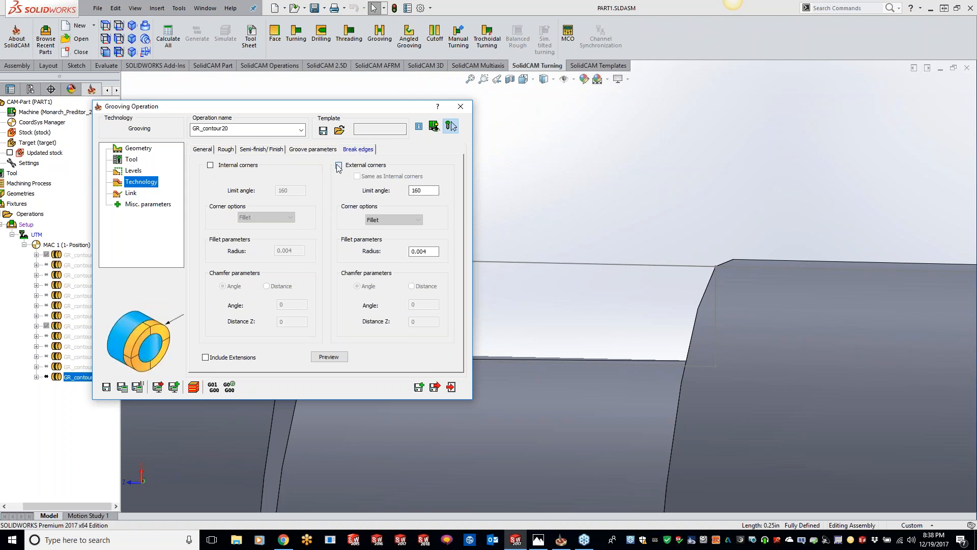
click(430, 190)
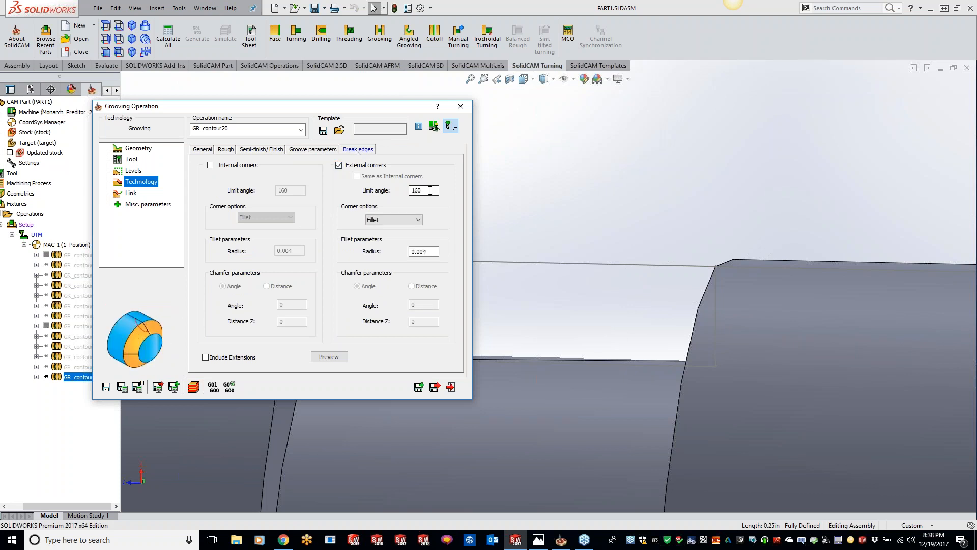
- Try Chamfer as the external corner option with its angle parameter, and return the option to Fillet
click(399, 222)
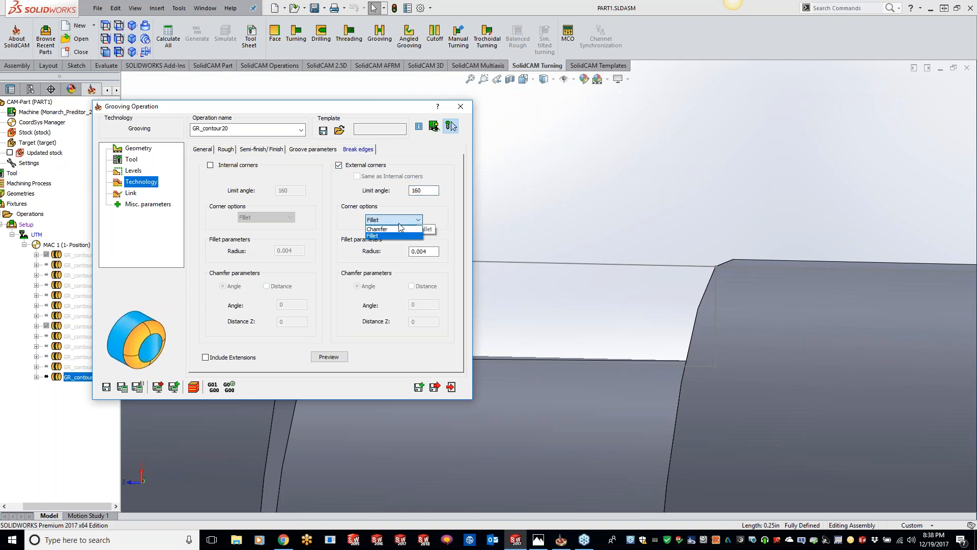
click(387, 230)
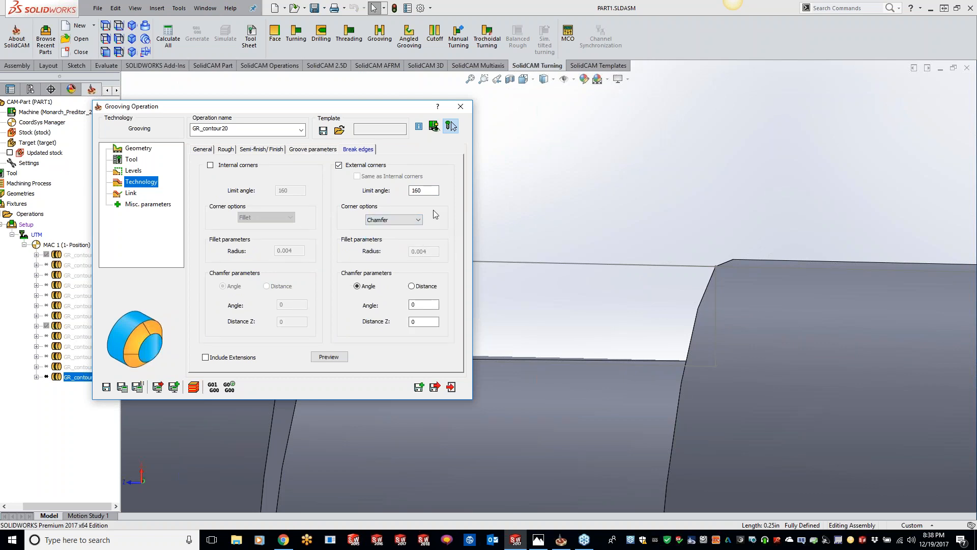
click(424, 304)
click(424, 304)
click(400, 219)
click(388, 227)
click(428, 252)
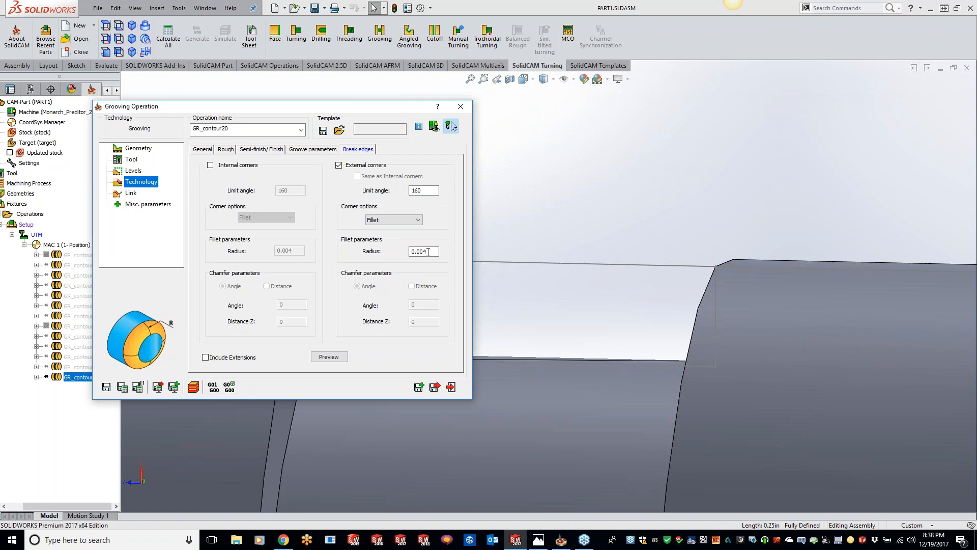
- Save and calculate grooving operation GR_contour20, and open its toolpath simulation in Turning mode
click(122, 387)
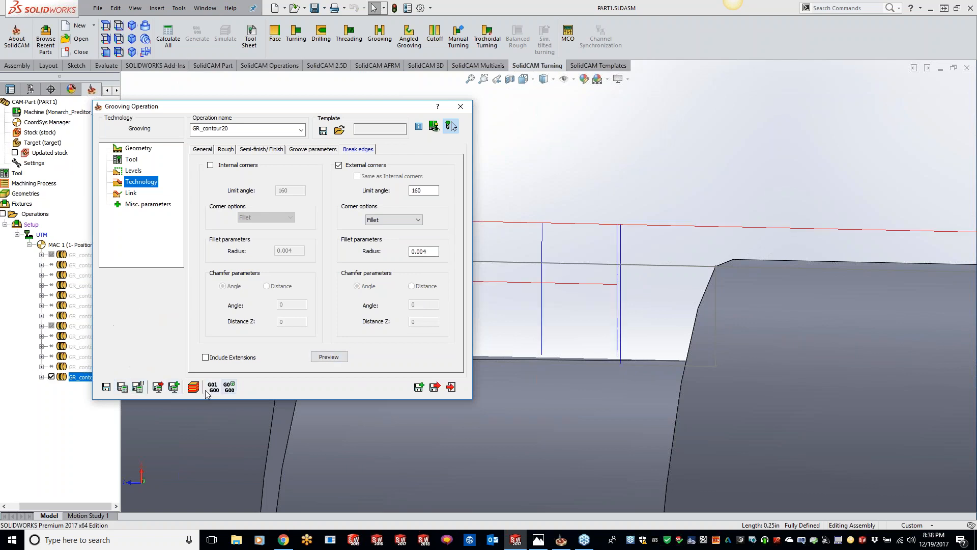
click(450, 127)
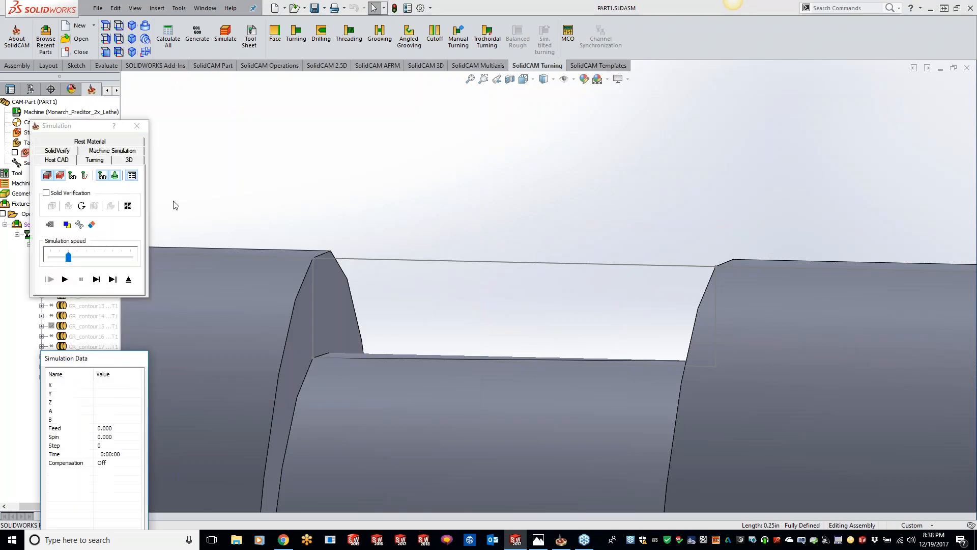
click(96, 160)
scroll(487, 237, up, 5)
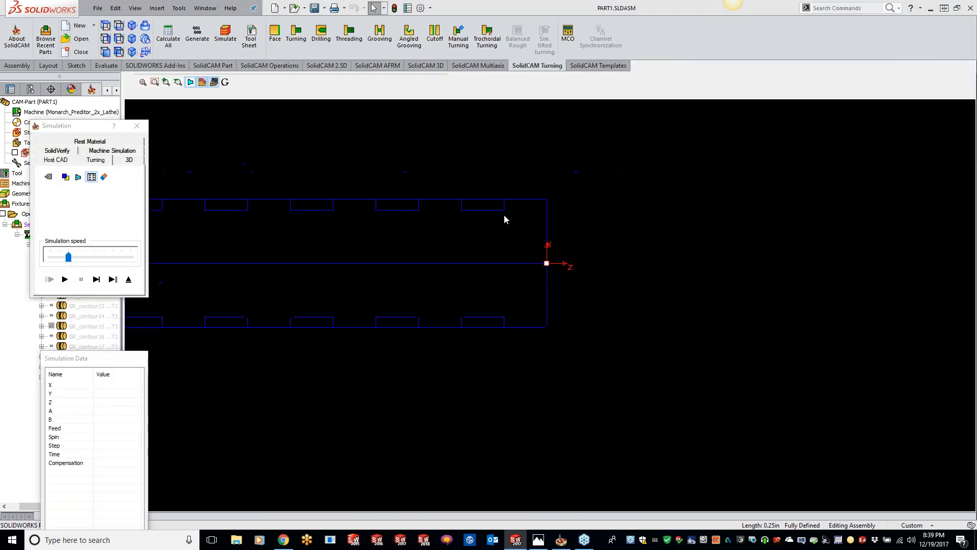
- Play the Turning simulation of GR_contour20 and examine the groove's outer corner, closing the simulation when done
click(64, 279)
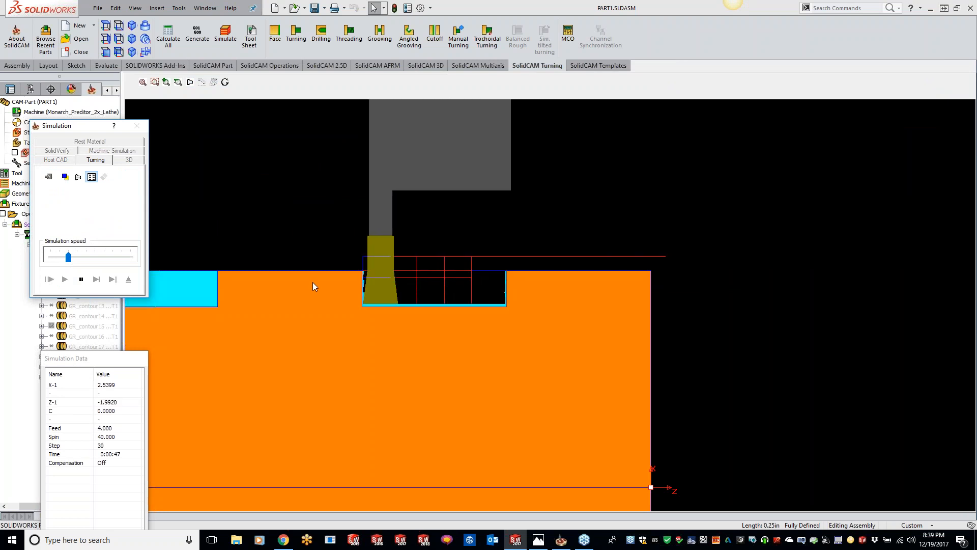
scroll(548, 271, up, 5)
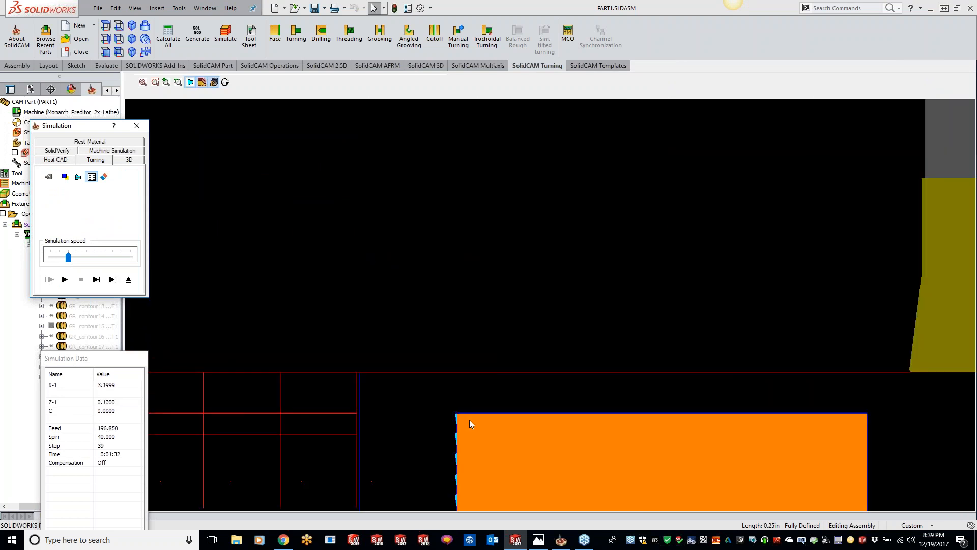
scroll(486, 435, down, 2)
scroll(531, 393, up, 1)
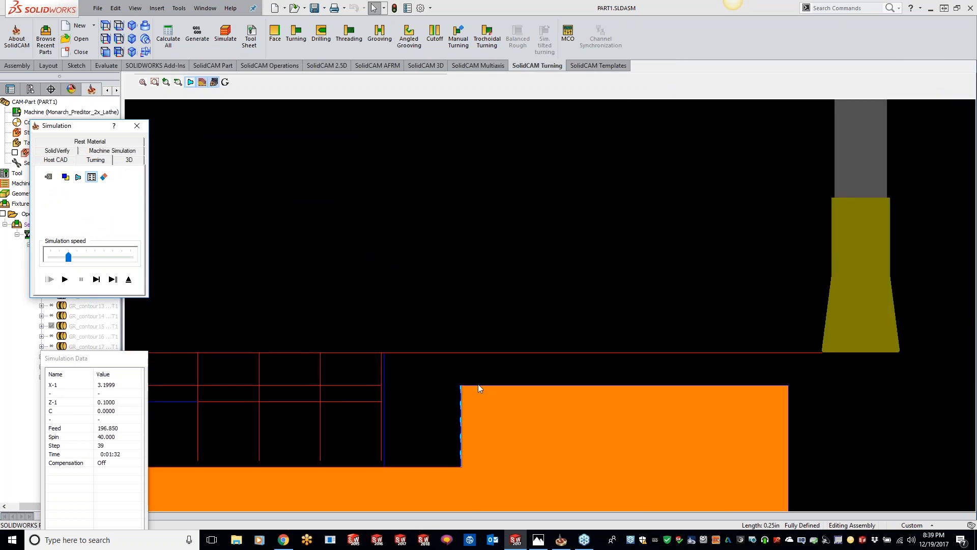
click(139, 127)
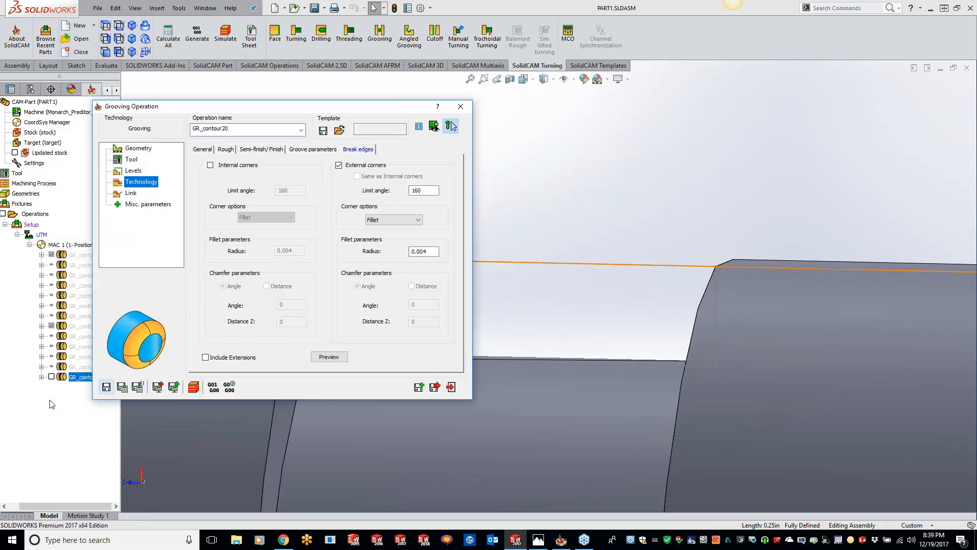
- Display the toolpath of GR_contour20 on the model and set the external corners' limit angle to 180
click(53, 377)
scroll(809, 320, up, 2)
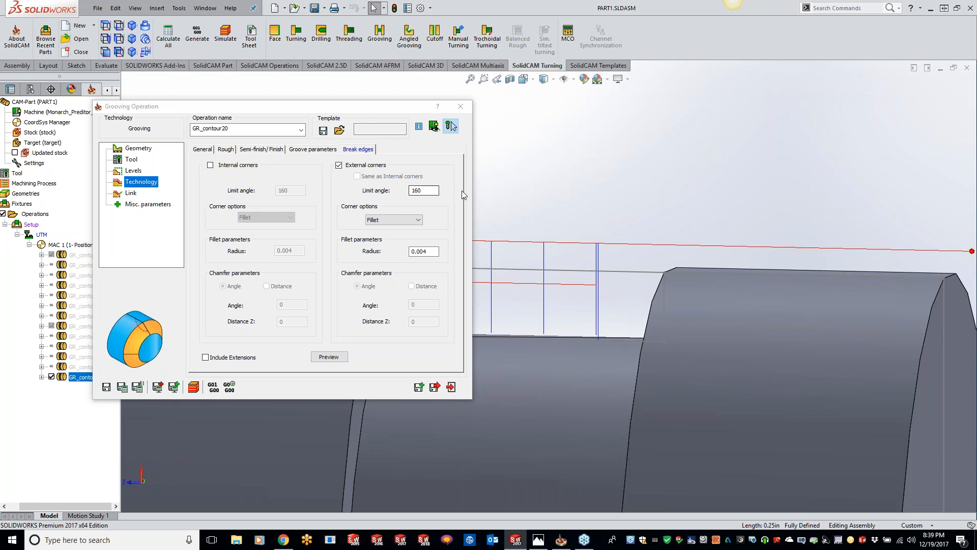
click(435, 191)
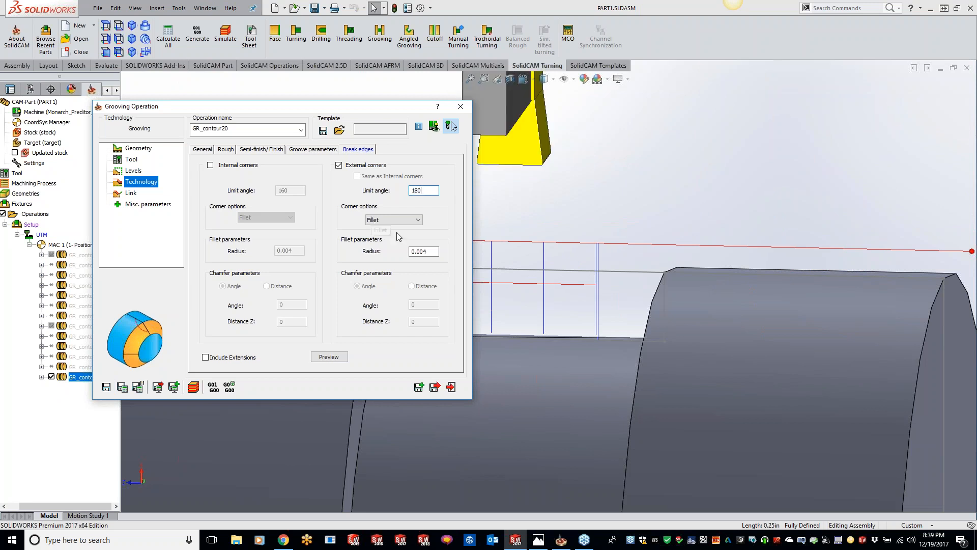
- Modify the groove geometry by setting the chain's start extension distance to 0.5
click(138, 149)
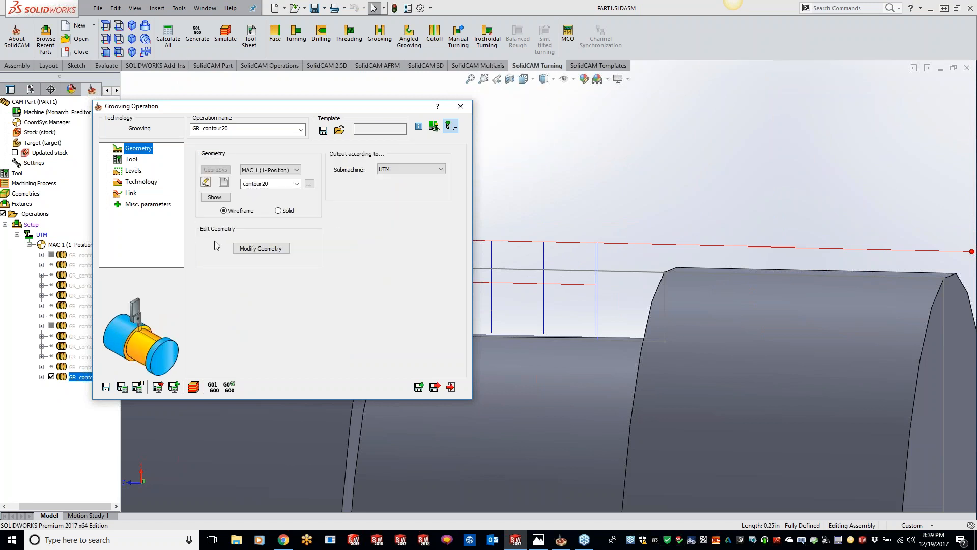
click(252, 250)
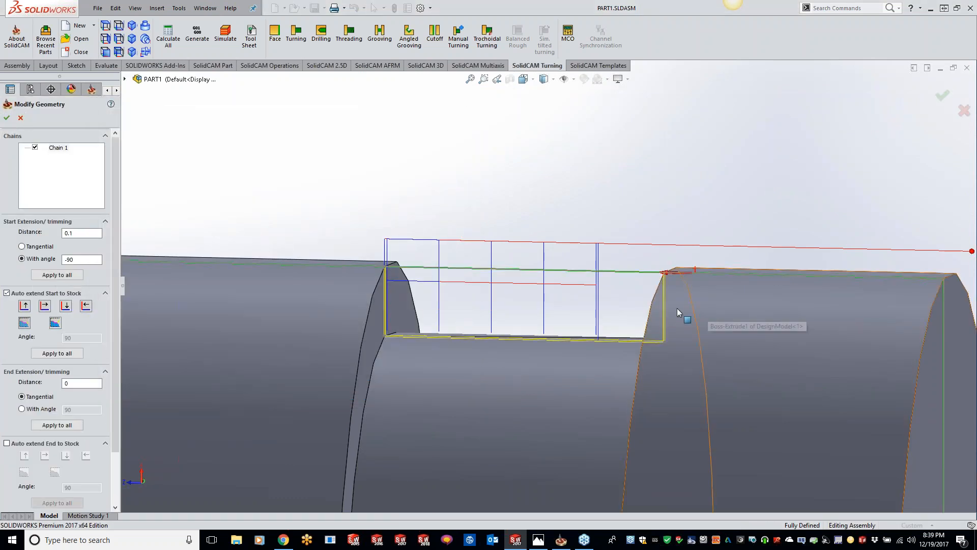
click(68, 234)
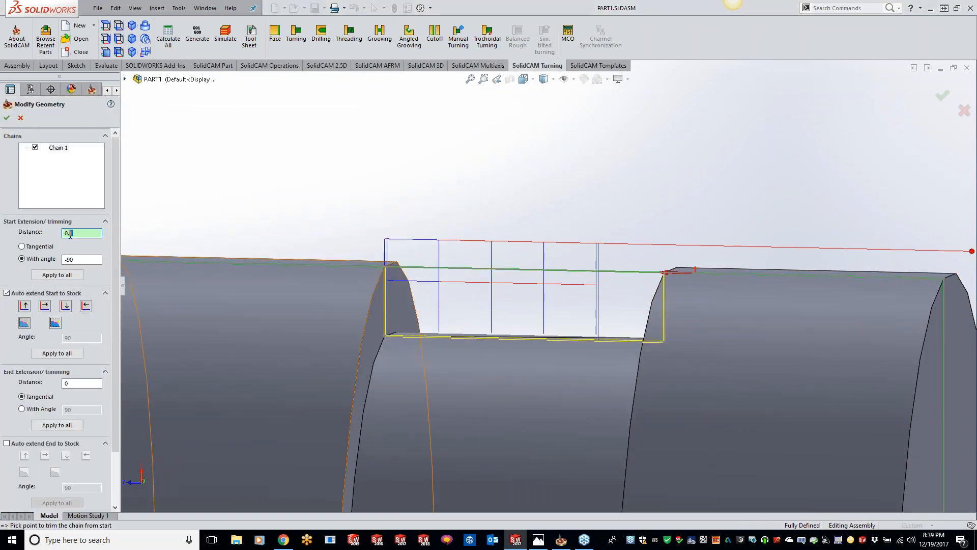
text(0.5)
click(7, 118)
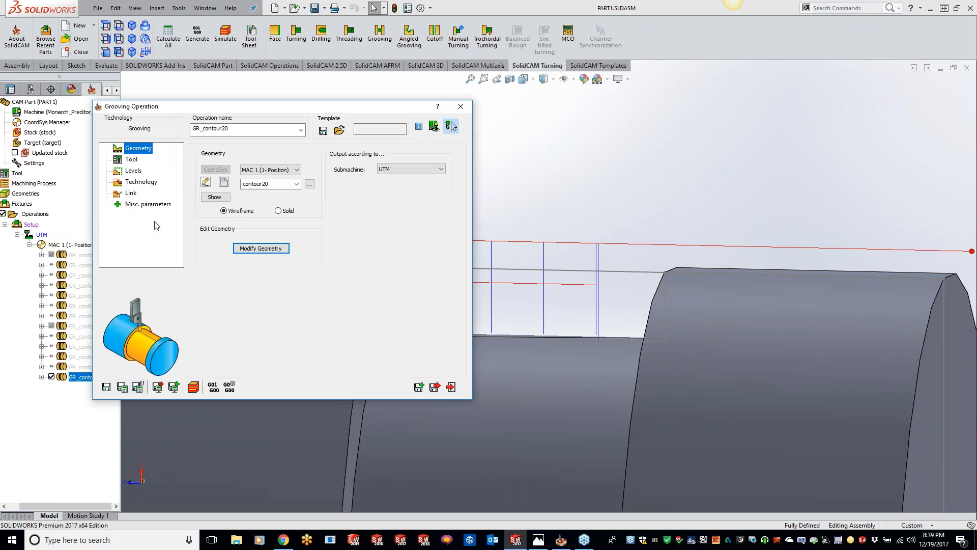
- Set the ISO-Turning finish of GR_contour20 to run on the entire geometry
click(138, 183)
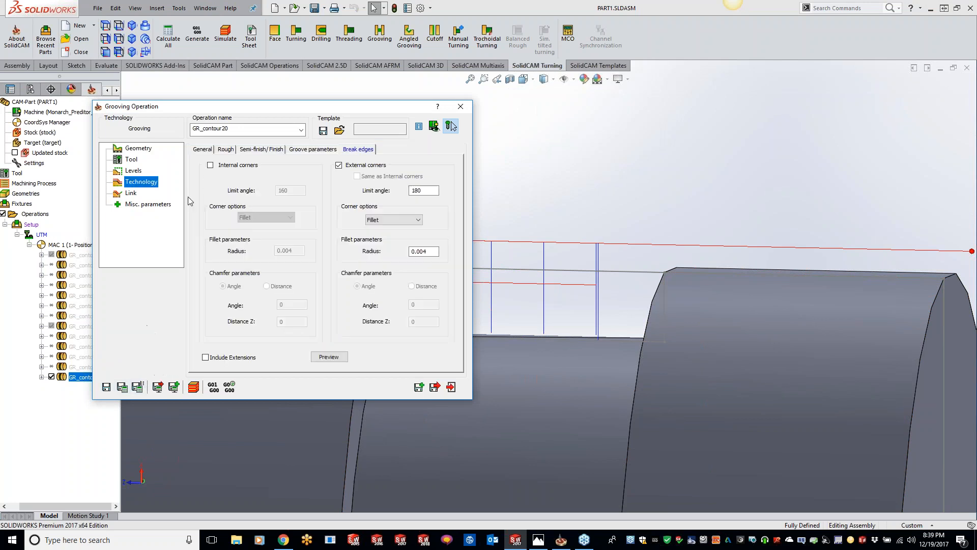
click(260, 149)
click(385, 261)
click(381, 278)
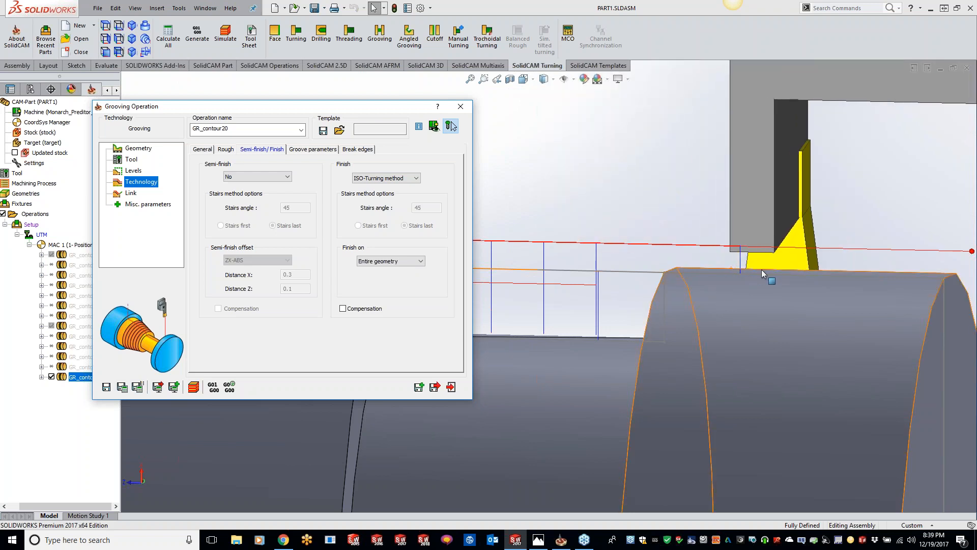
middle_drag(763, 272, 832, 275)
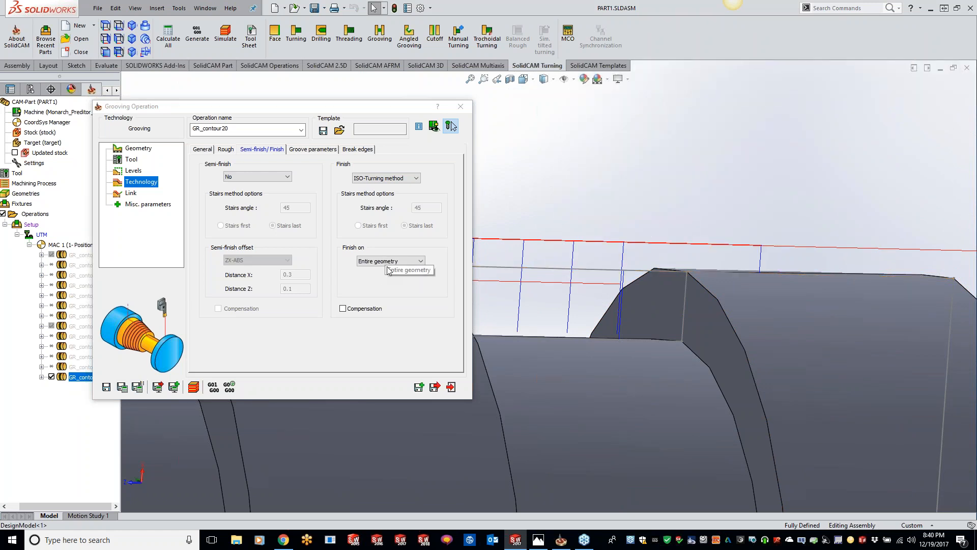
- Simulate GR_contour20 in Turning mode, stepping through the finish moves along the groove walls and floor, and close the simulation
click(194, 387)
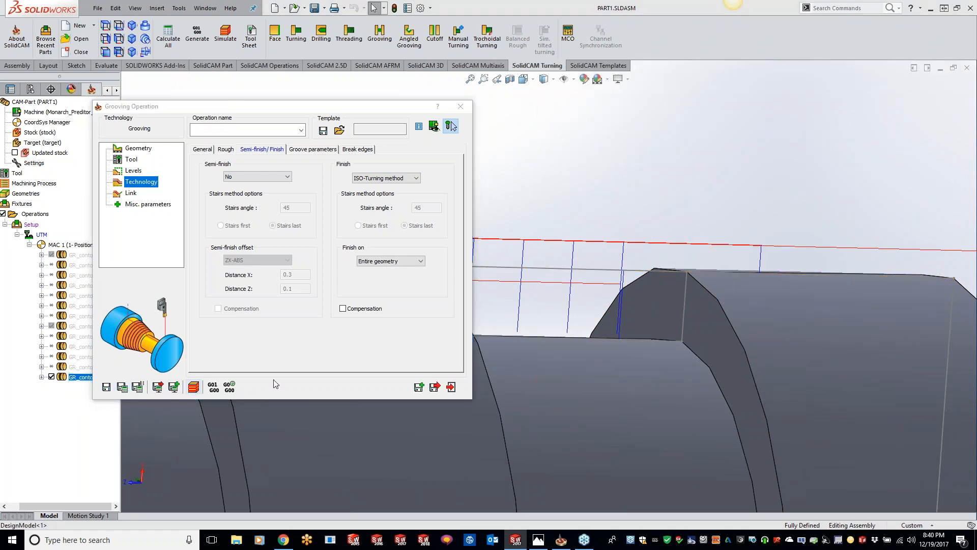
click(95, 160)
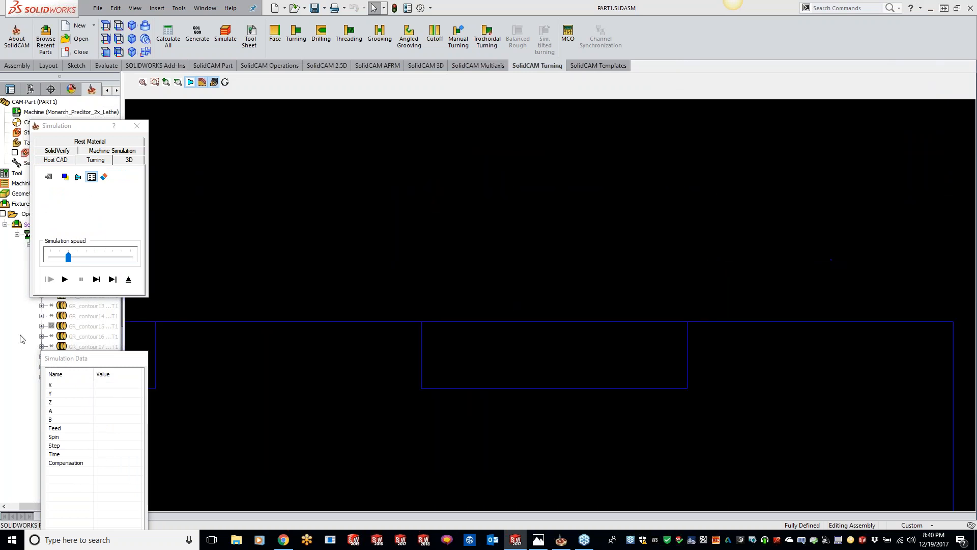
click(97, 280)
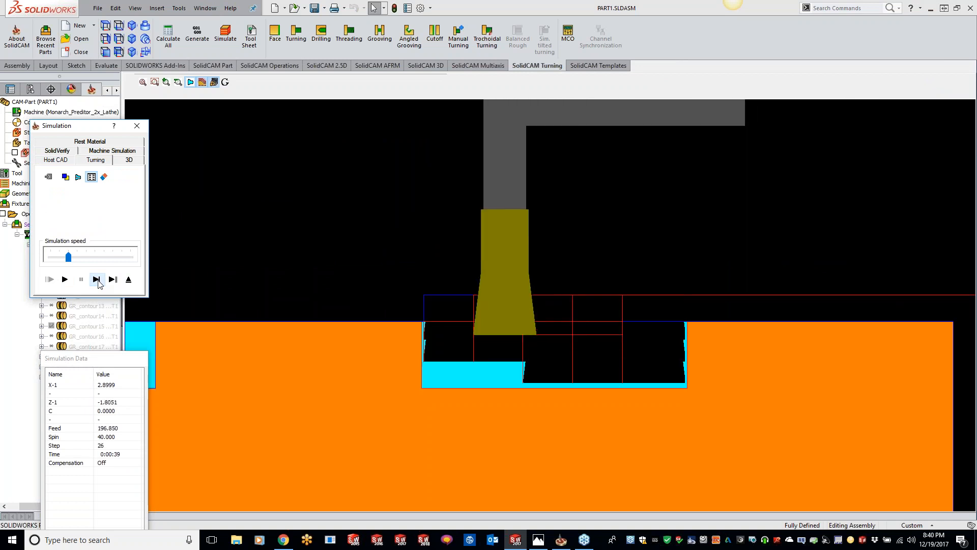
click(99, 282)
click(99, 282)
click(99, 281)
click(98, 281)
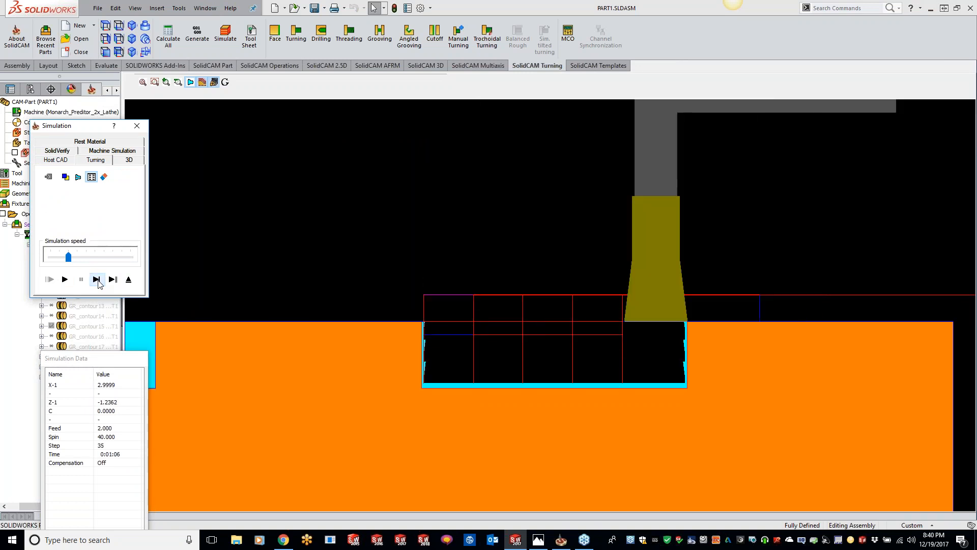
click(99, 281)
click(99, 282)
click(99, 282)
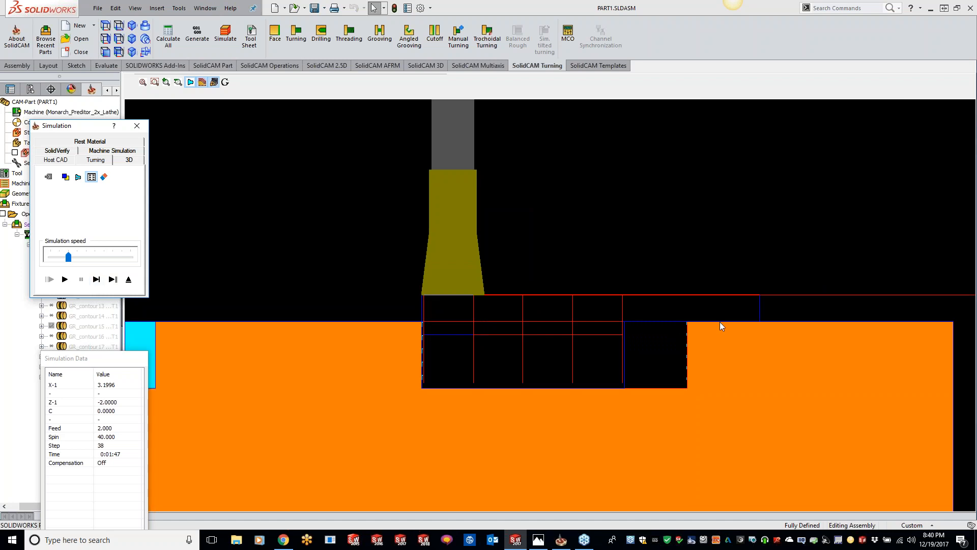
click(137, 125)
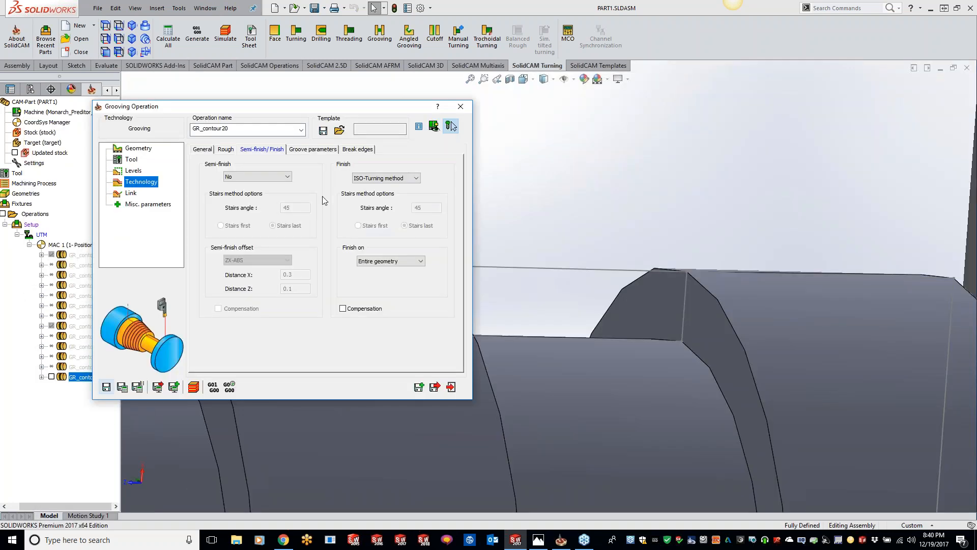
- Change the external corner option to Chamfer with angle 45 and Distance Z 0.1, and save and calculate the operation
click(357, 149)
click(396, 219)
click(397, 229)
click(428, 304)
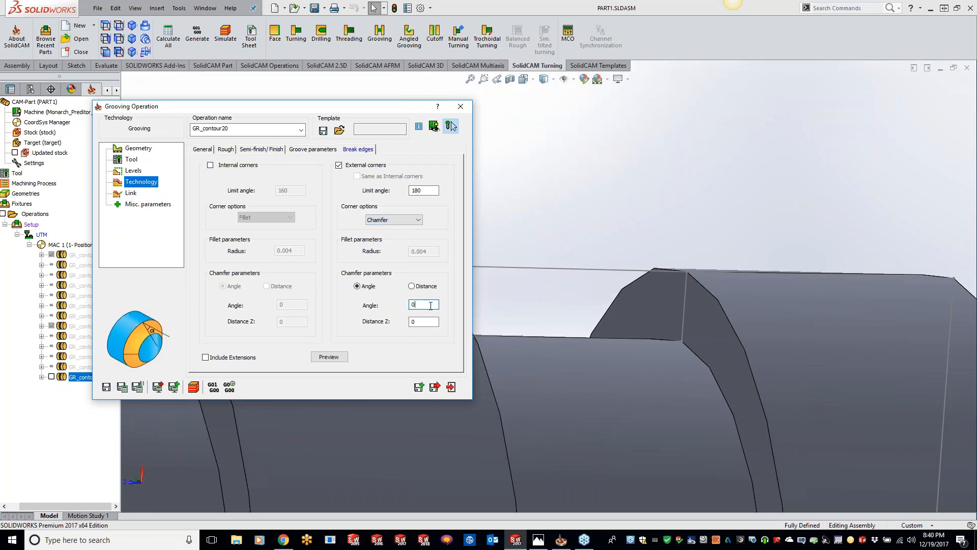
text(45)
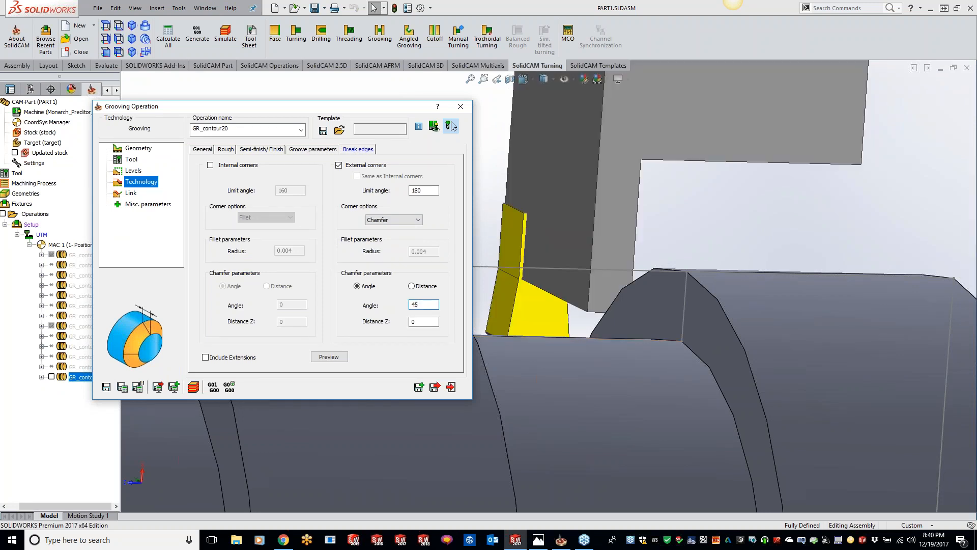
click(425, 322)
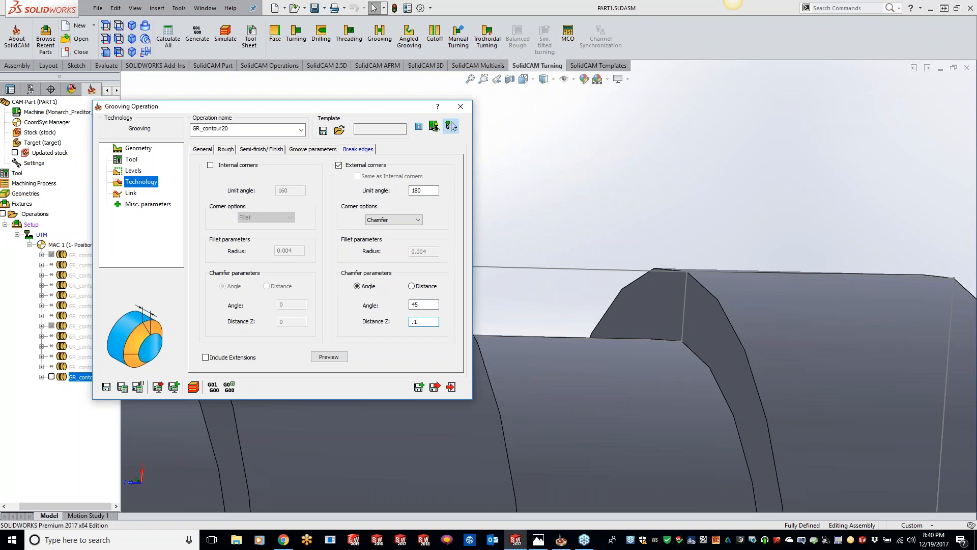
click(126, 389)
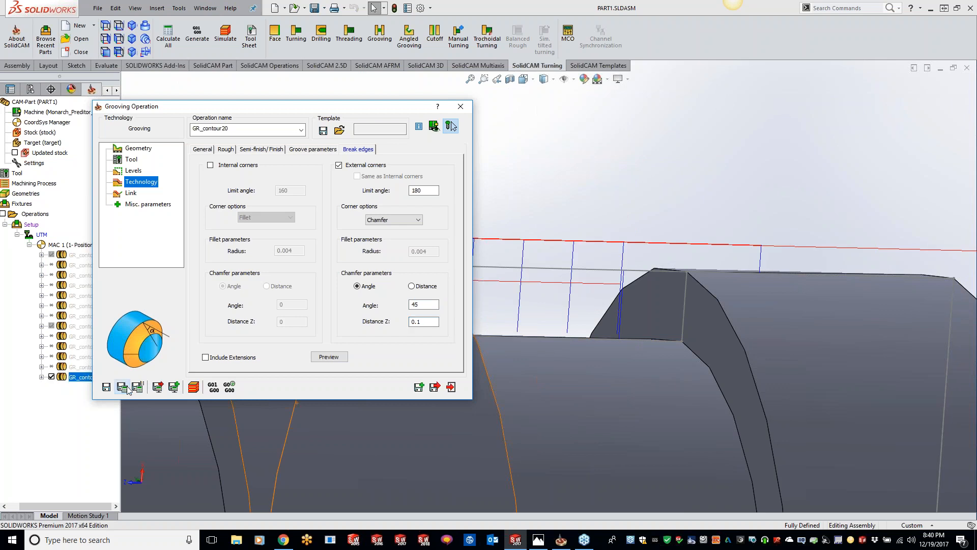
- Step through the Turning simulation of the 0.1 chamfer setting, examine the groove's outer corner up close, and close the simulation
click(194, 388)
click(99, 161)
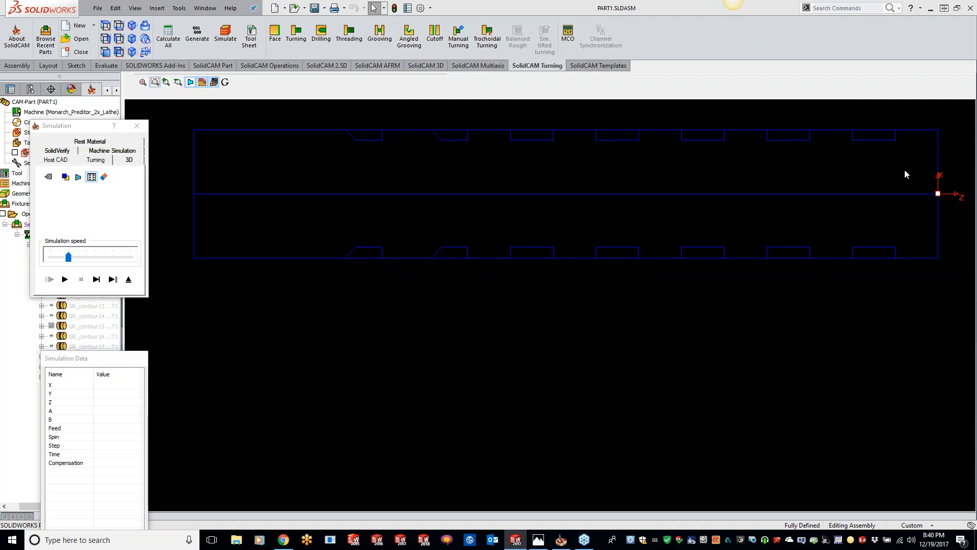
drag(918, 146, 921, 149)
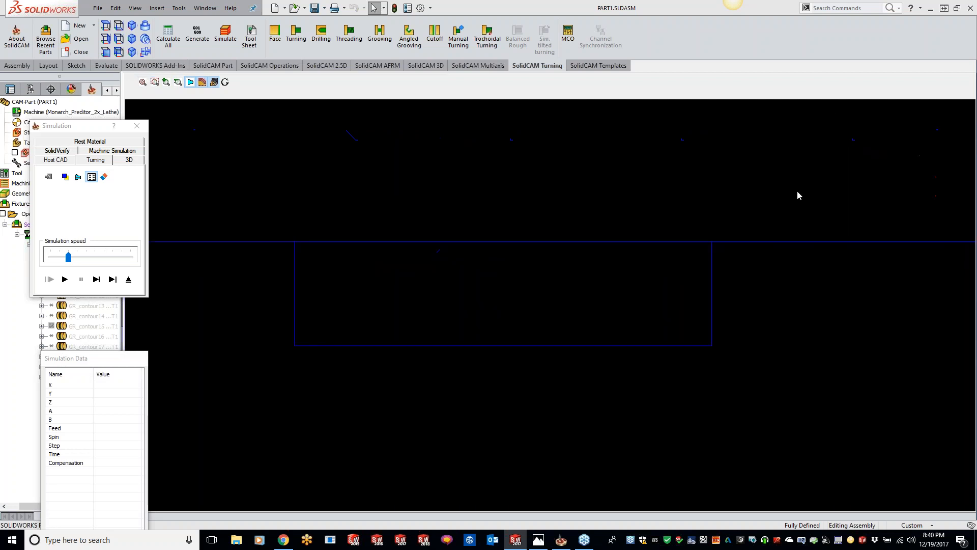
click(97, 279)
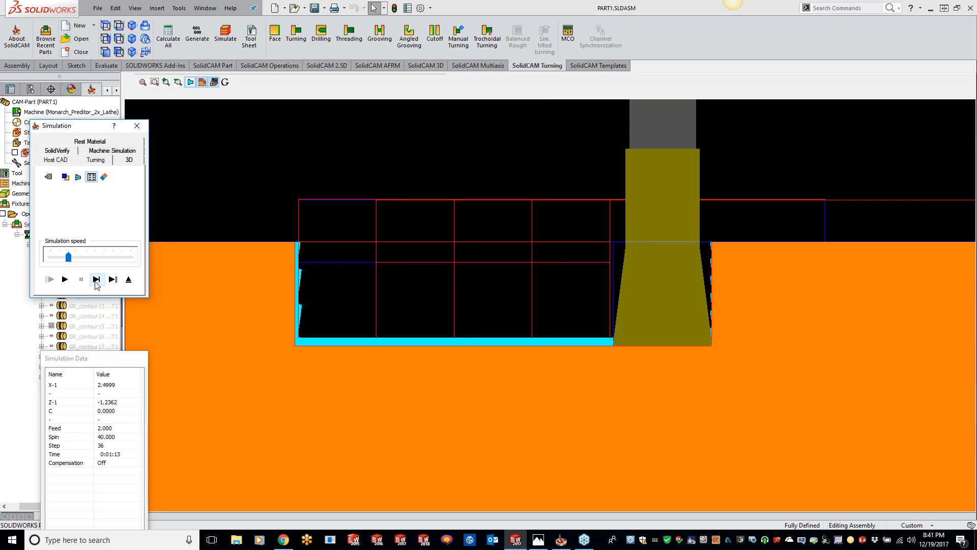
scroll(747, 252, up, 3)
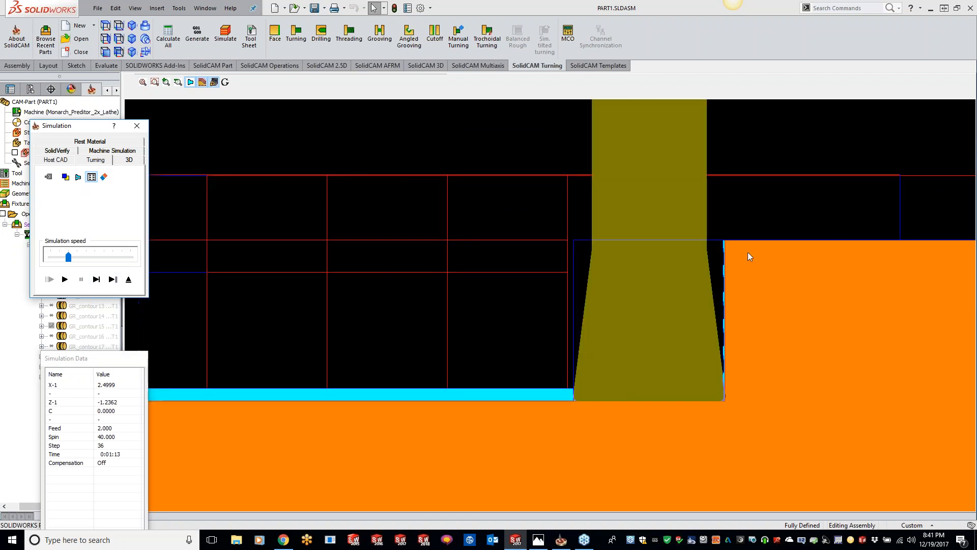
scroll(747, 252, up, 2)
scroll(737, 237, down, 3)
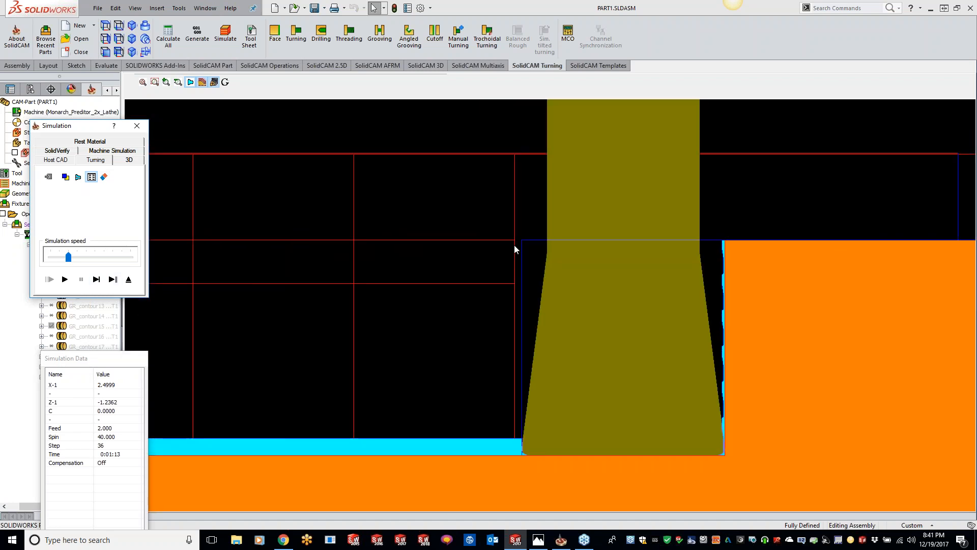
click(137, 127)
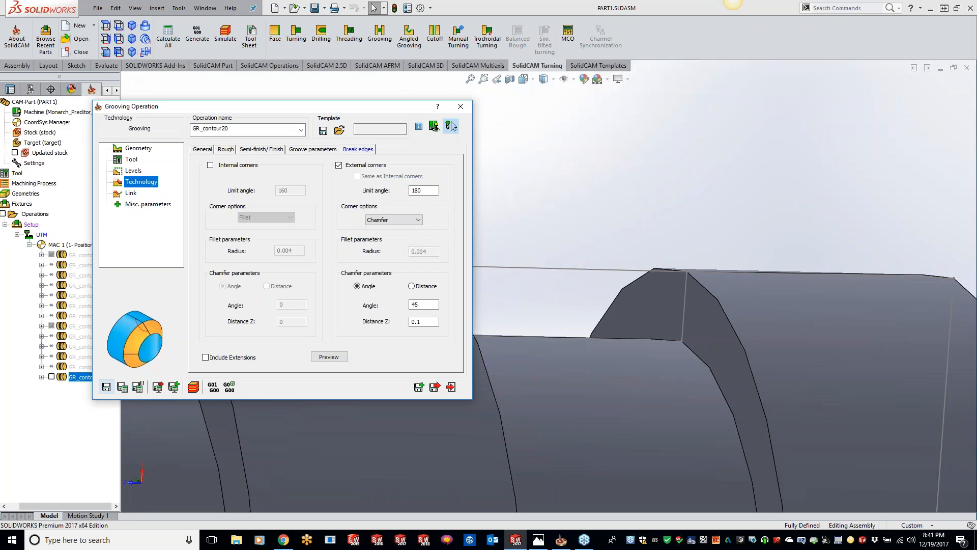
- Set the external chamfer's Distance Z to 0.02 and recalculate GR_contour20
key(Tab)
key(Tab)
key(Tab)
key(Tab)
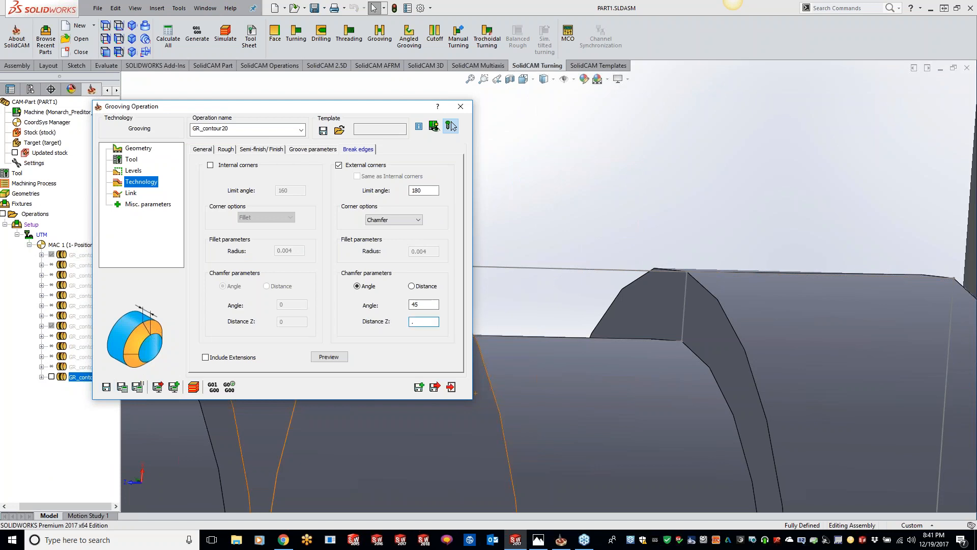
click(451, 127)
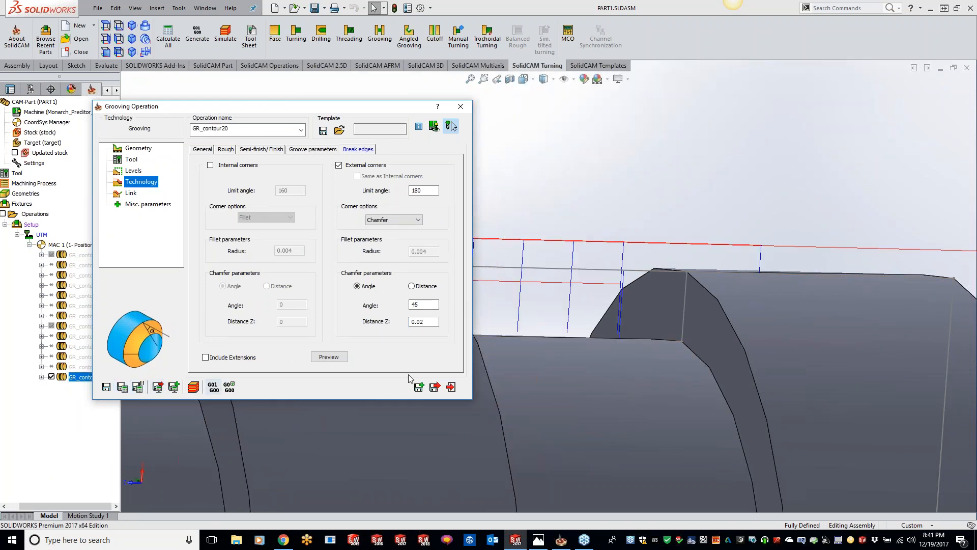
- Play the Turning simulation with the 0.02 chamfer setting and examine the outer corner of the groove nearest the part face
scroll(764, 288, down, 7)
scroll(625, 275, up, 3)
click(193, 387)
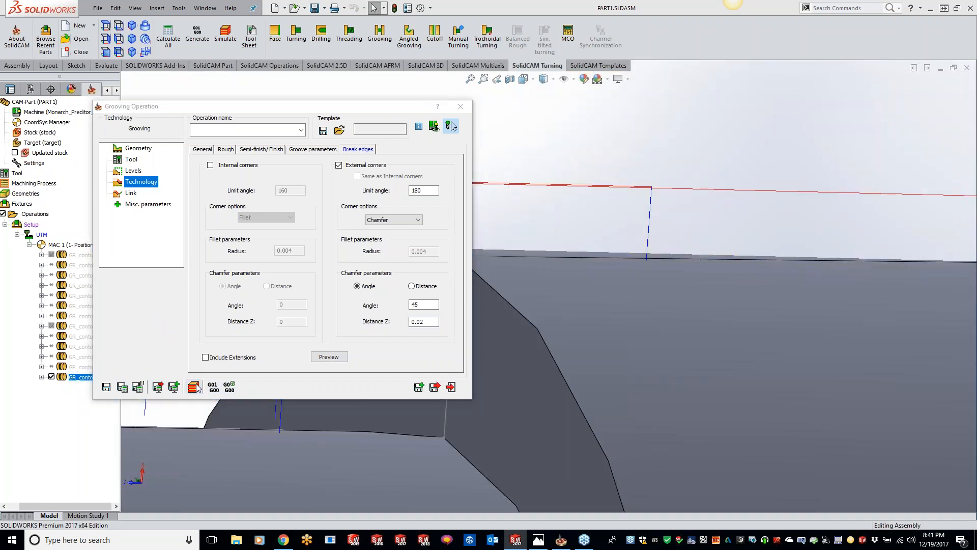
click(103, 162)
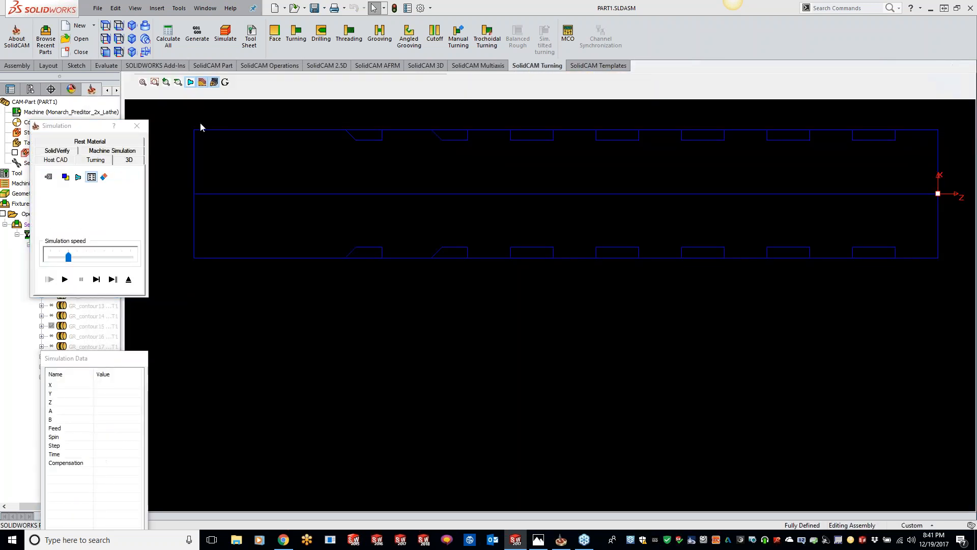
drag(852, 118, 924, 148)
click(65, 280)
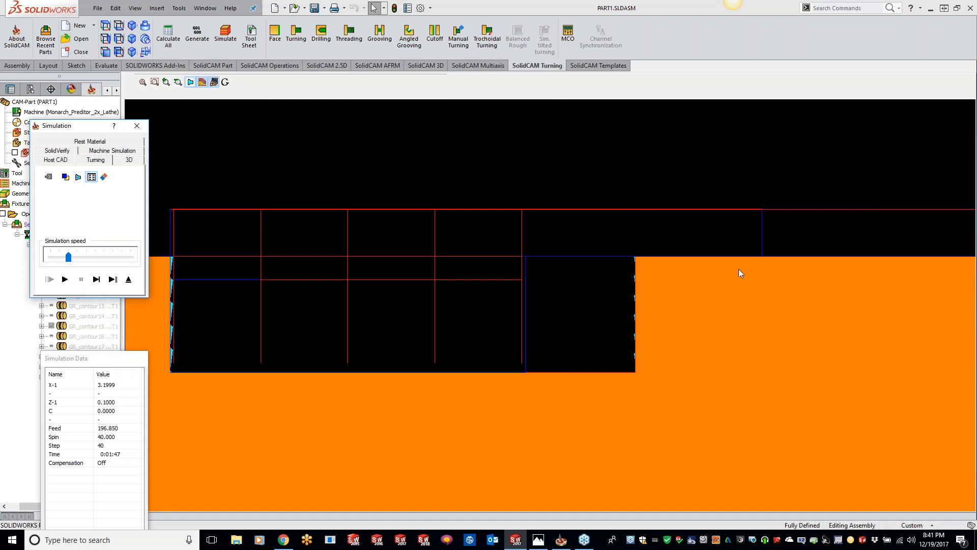
scroll(615, 255, up, 4)
scroll(625, 254, up, 2)
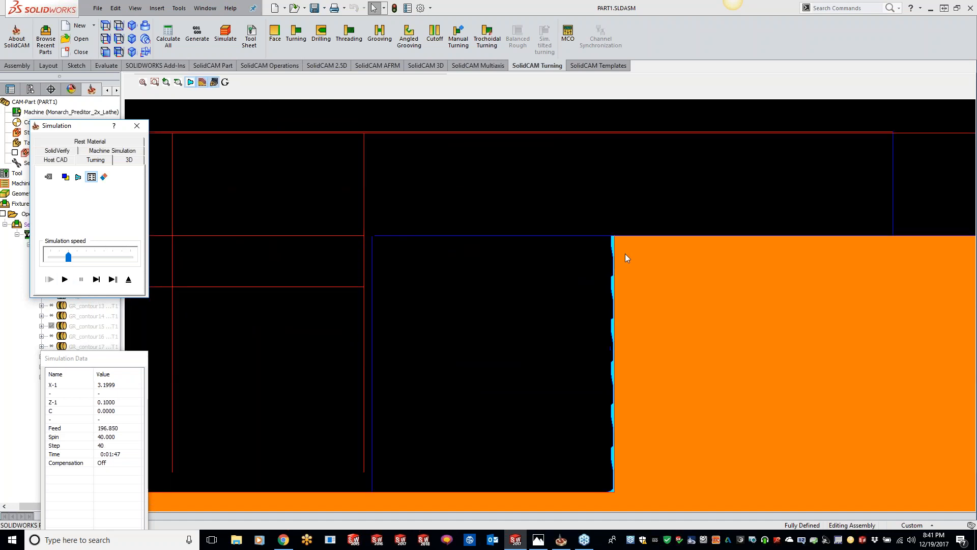
- Set the external corners' limit angle to 160, define the chamfer by Distance, and save and calculate GR_contour20
click(137, 126)
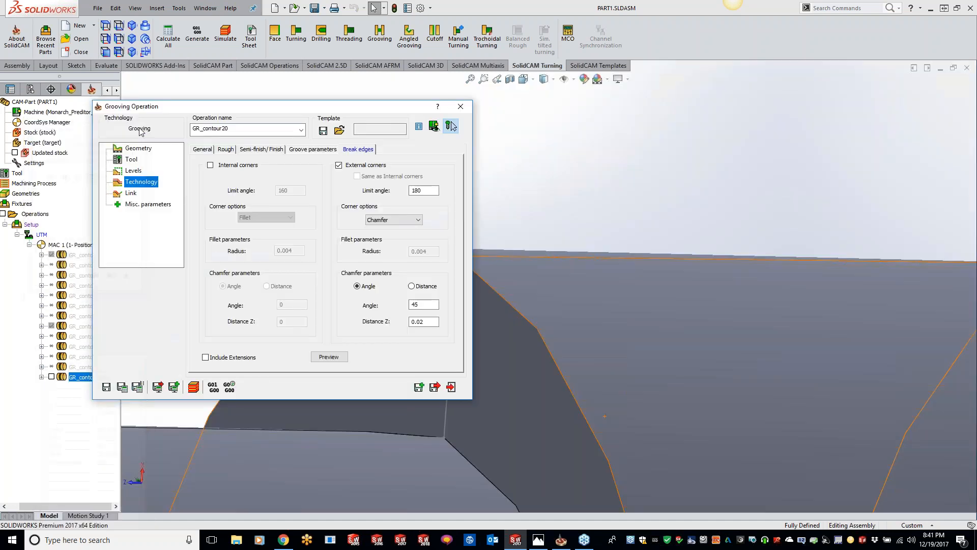
mouse_move(426, 189)
drag(423, 190, 402, 191)
text(160)
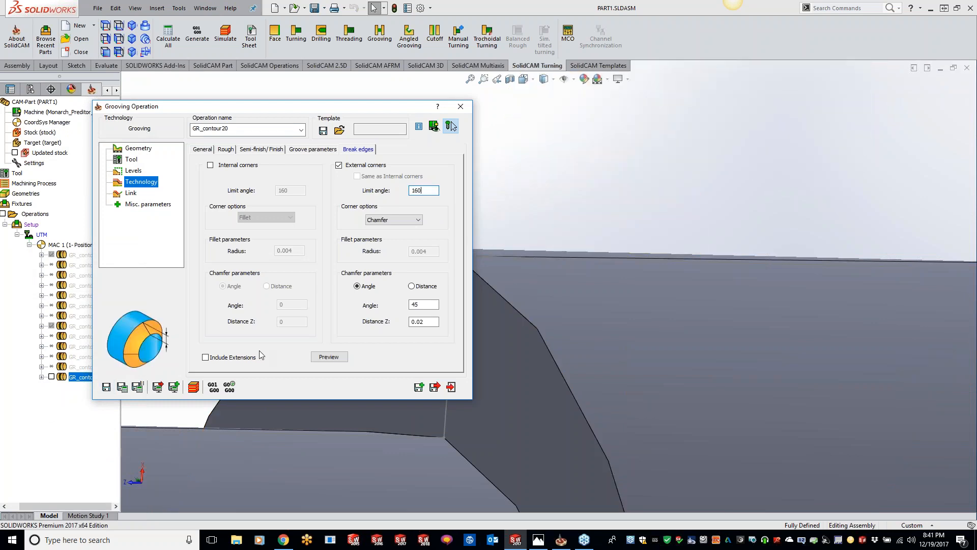
click(412, 287)
click(123, 387)
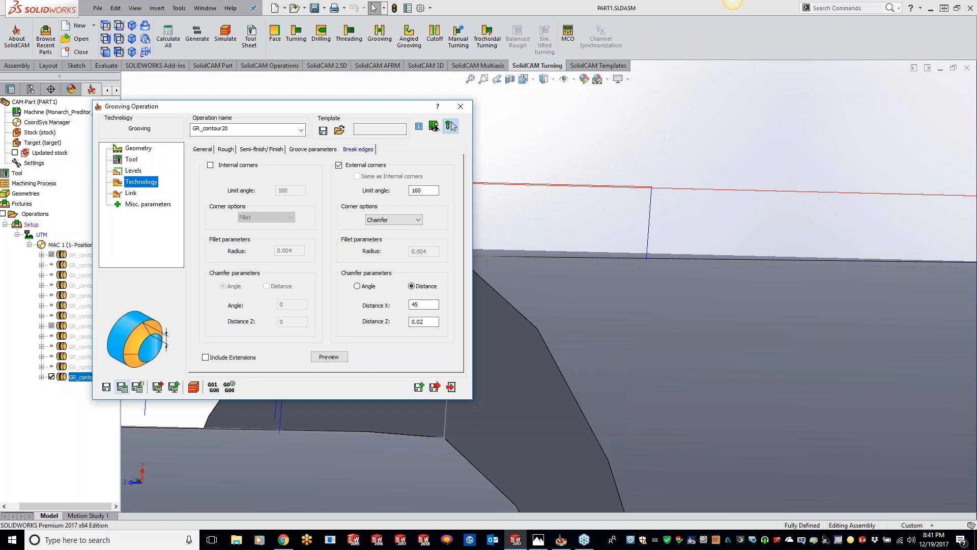
- Play the Turning simulation with the 160 limit angle and examine the corners of the groove nearest the part face
click(452, 126)
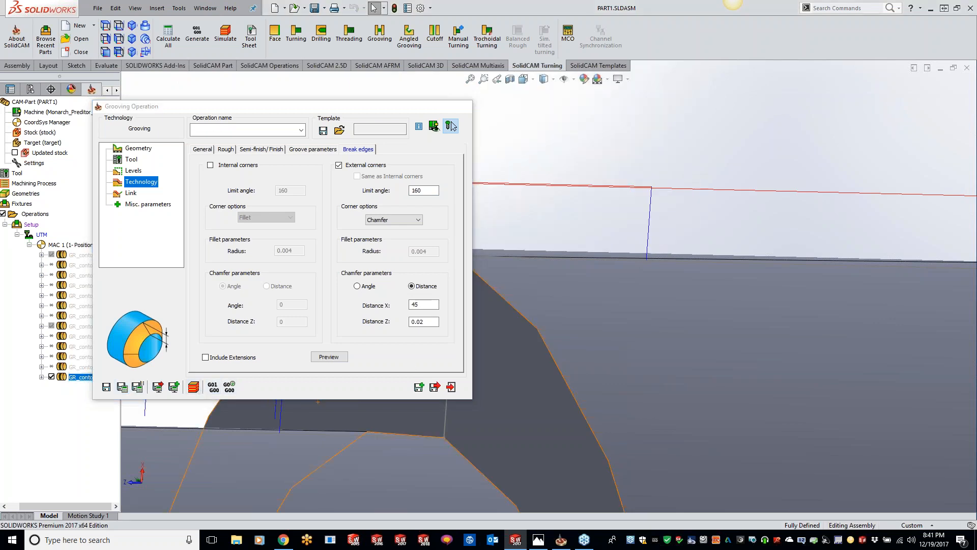
click(98, 161)
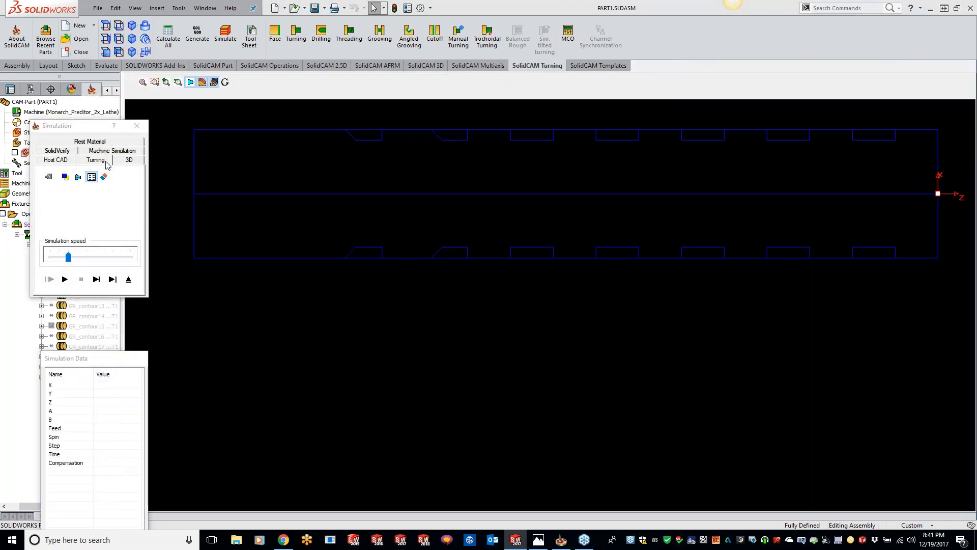
click(154, 82)
drag(814, 117, 933, 144)
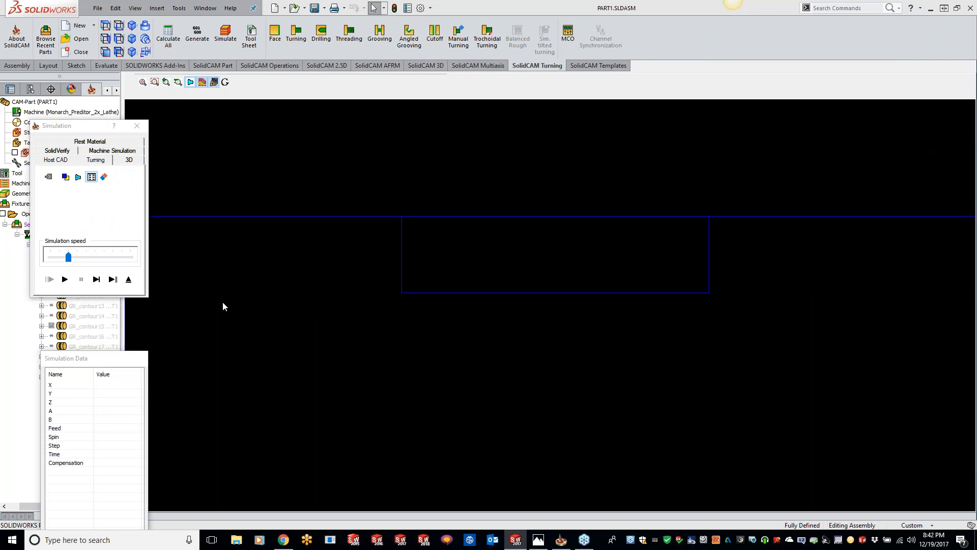
click(68, 278)
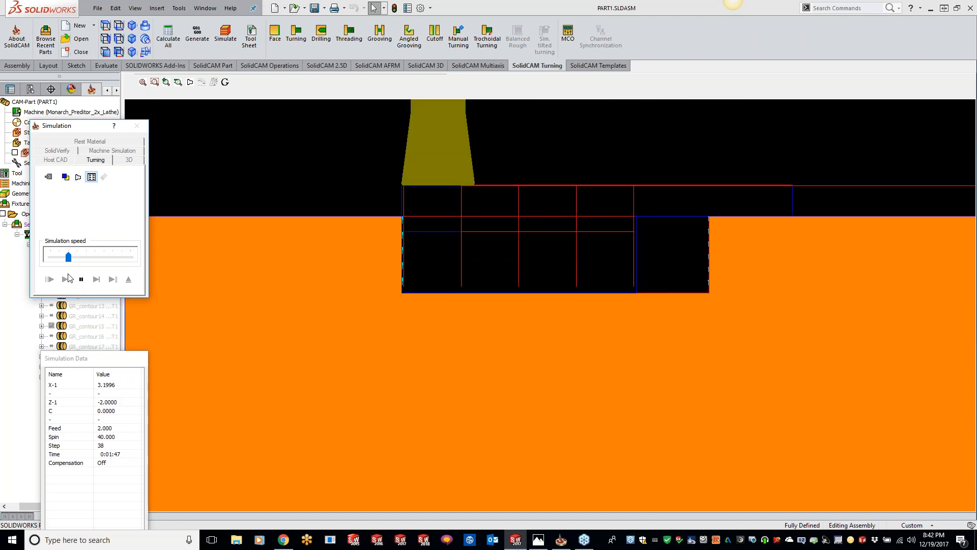
scroll(753, 242, up, 3)
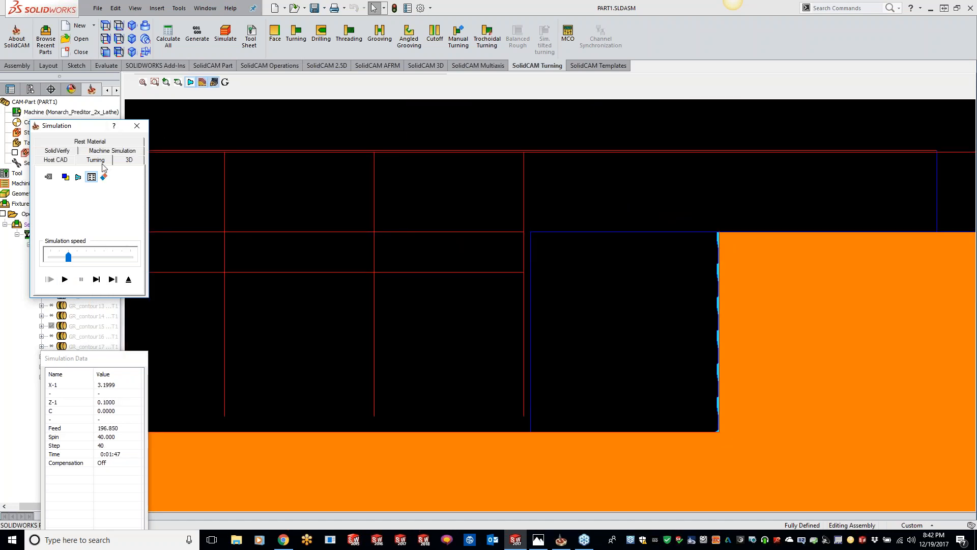
- Run the SolidVerify simulation, examine the machined groove's edges up close, and close the simulation
click(63, 151)
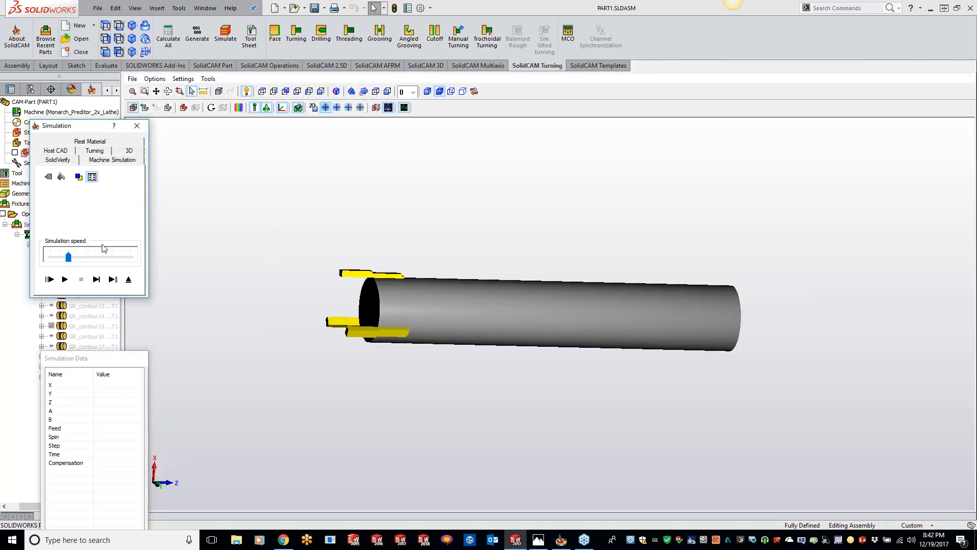
click(65, 279)
click(145, 92)
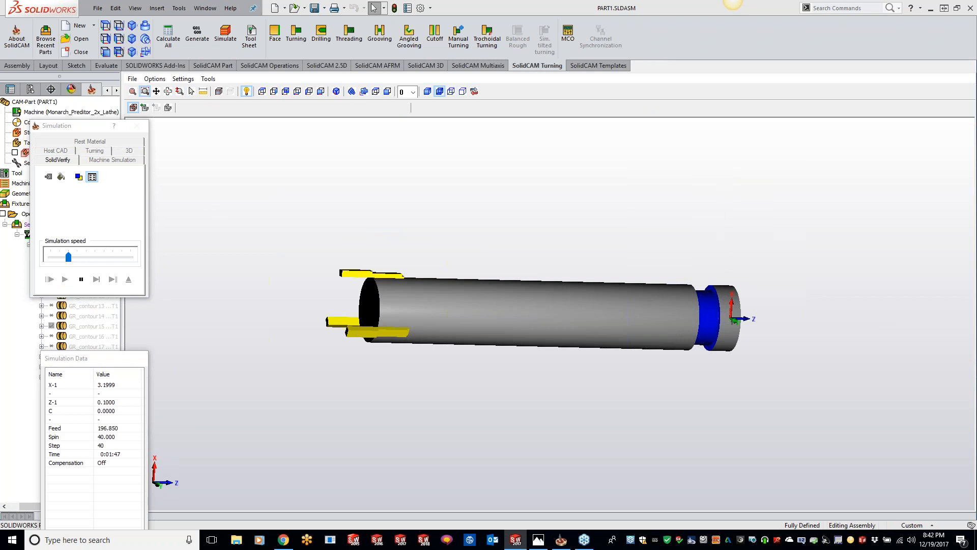
drag(679, 285, 734, 336)
middle_drag(728, 335, 708, 329)
scroll(786, 291, down, 3)
mouse_move(788, 238)
middle_down()
mouse_move(779, 244)
mouse_move(791, 245)
middle_up()
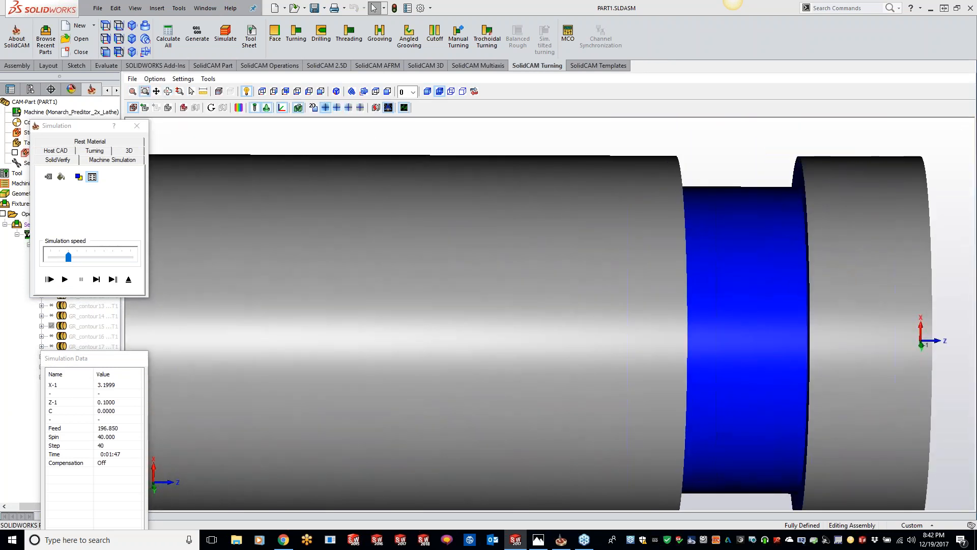
click(137, 125)
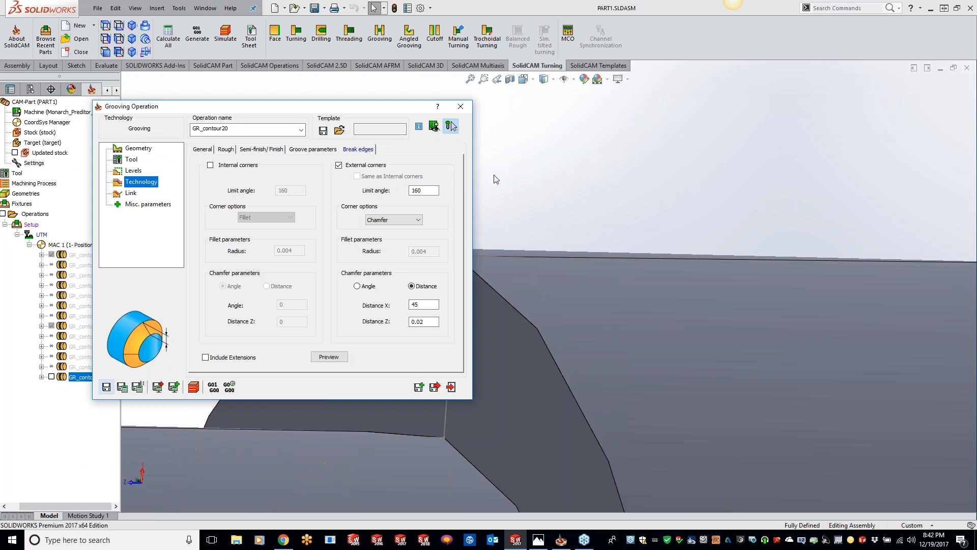
- Define the external chamfer by Angle again, set the limit angle to 90, and save and calculate the operation
click(358, 287)
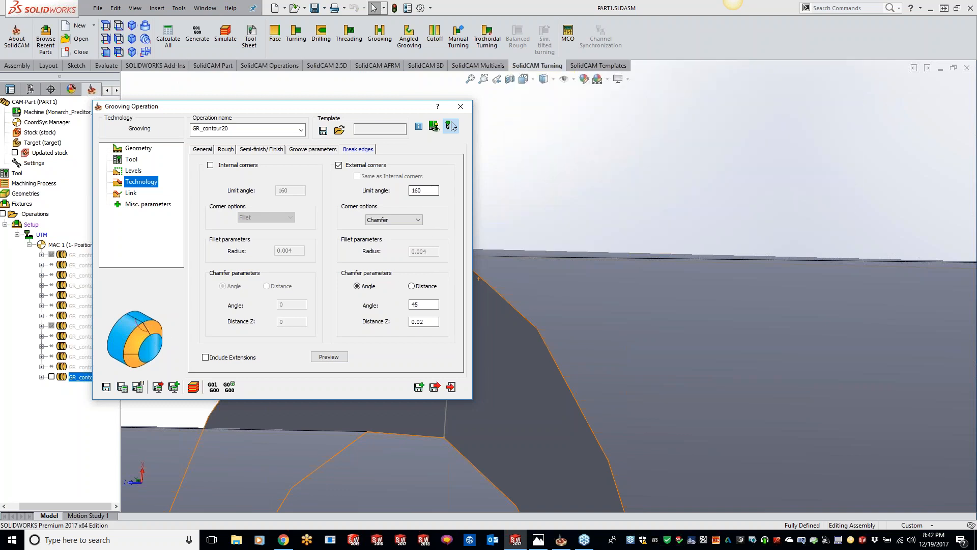
double_click(428, 192)
click(122, 387)
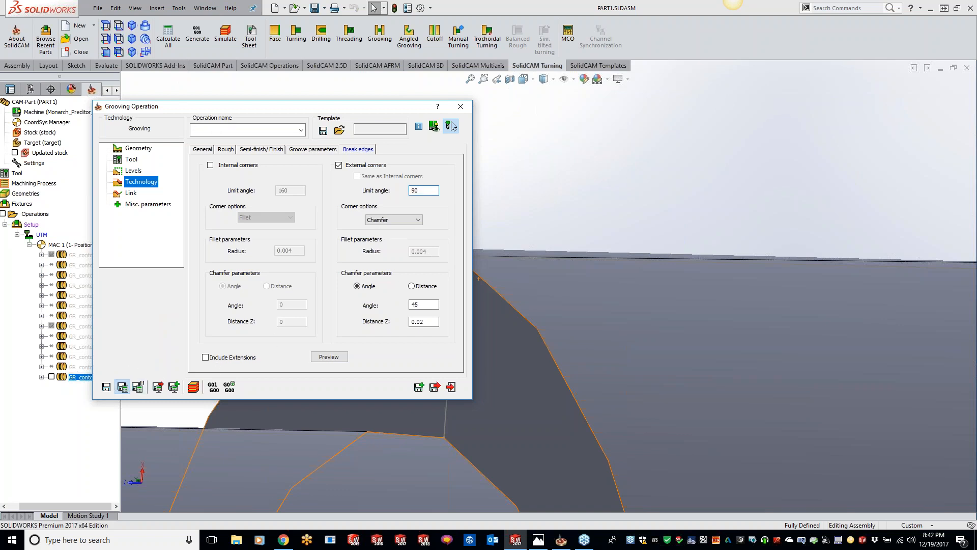
- Play the Turning simulation with the 90 limit angle, examine the groove's corners, and close the simulation
click(194, 387)
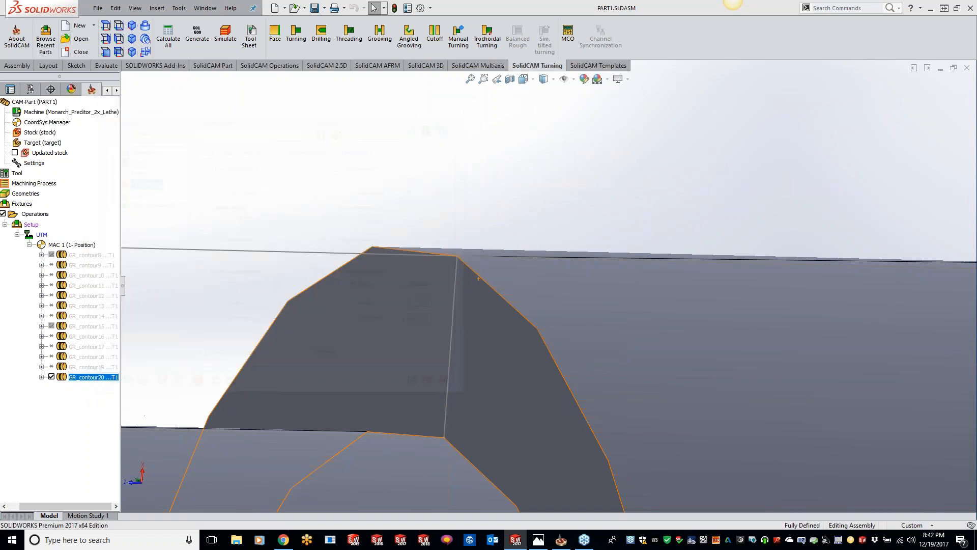
click(106, 162)
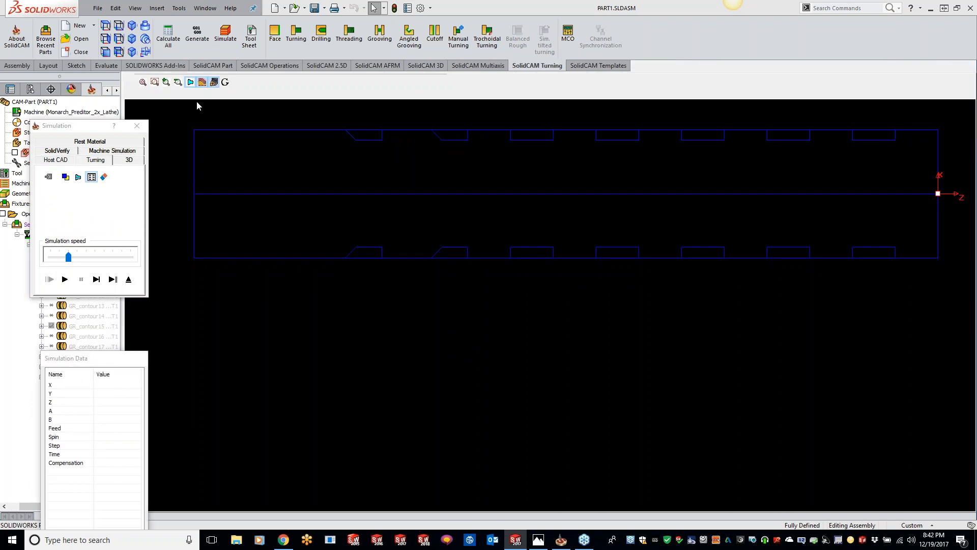
click(156, 83)
drag(845, 113, 919, 155)
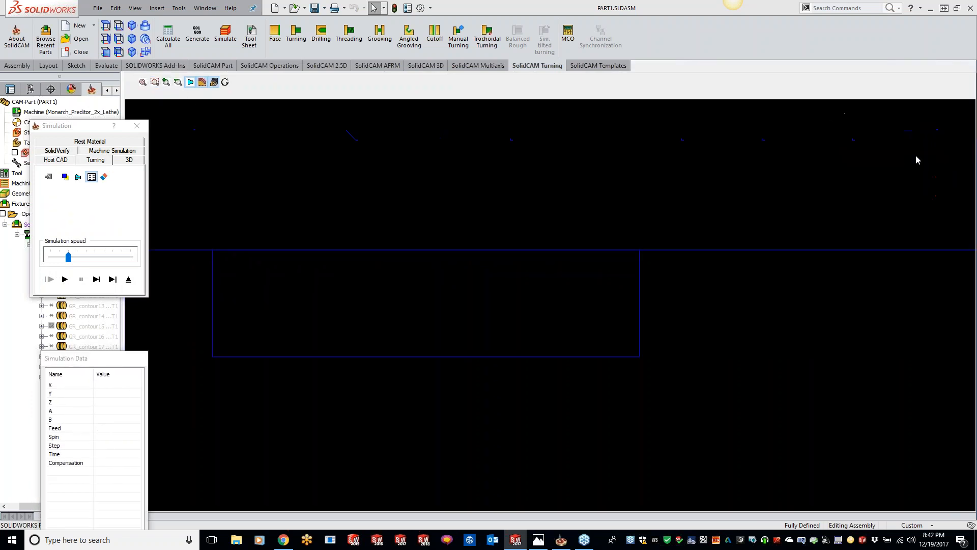
click(65, 279)
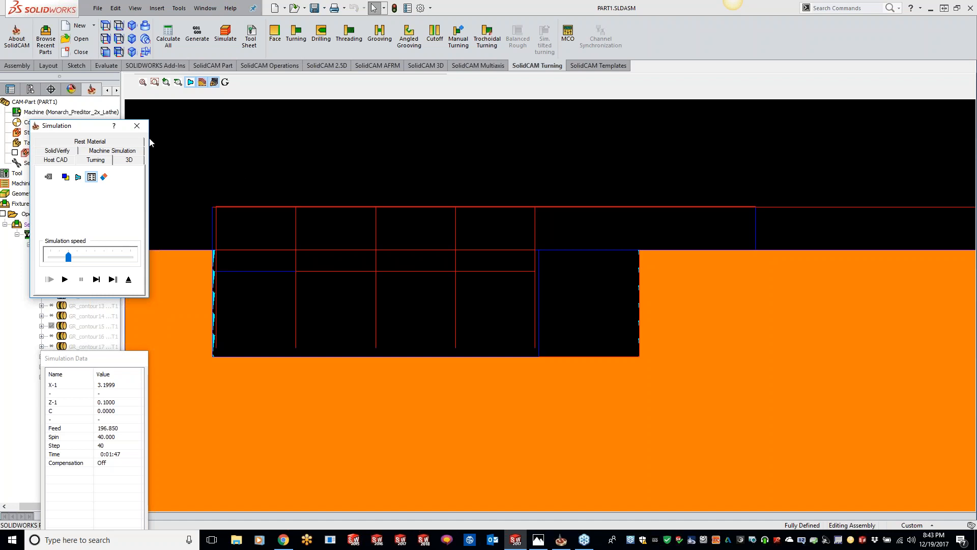
click(137, 126)
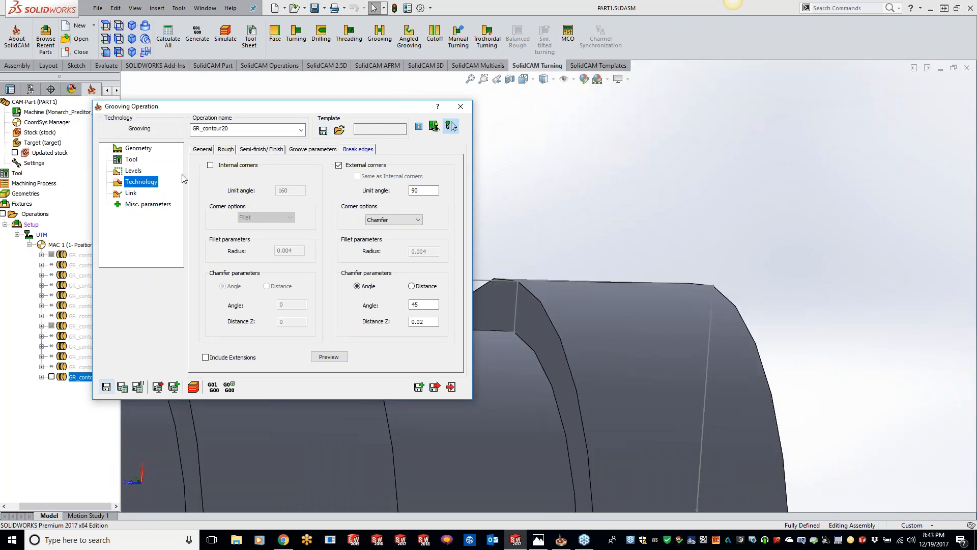
- Start a new geometry chain on the target envelope line between the groove and the part face, and reverse its direction
click(142, 151)
click(223, 182)
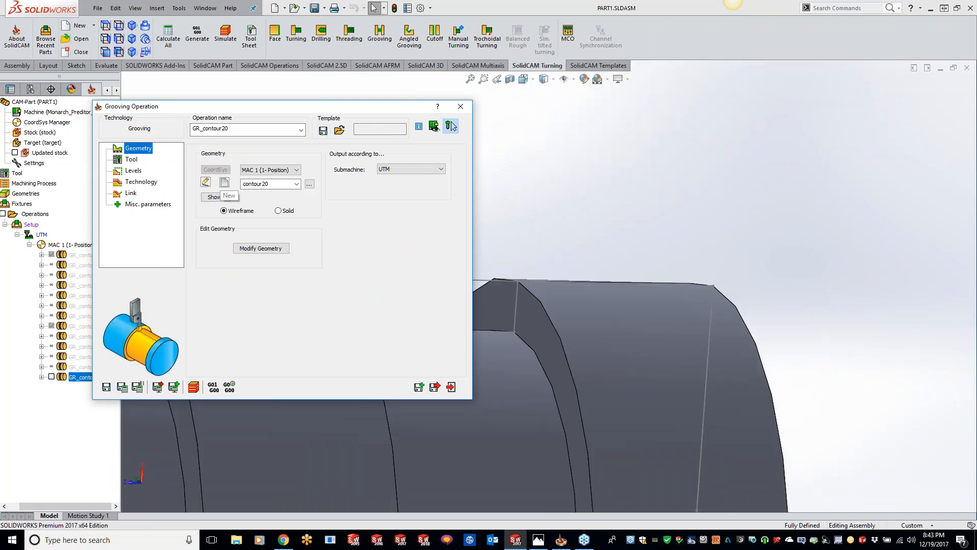
right_click(584, 287)
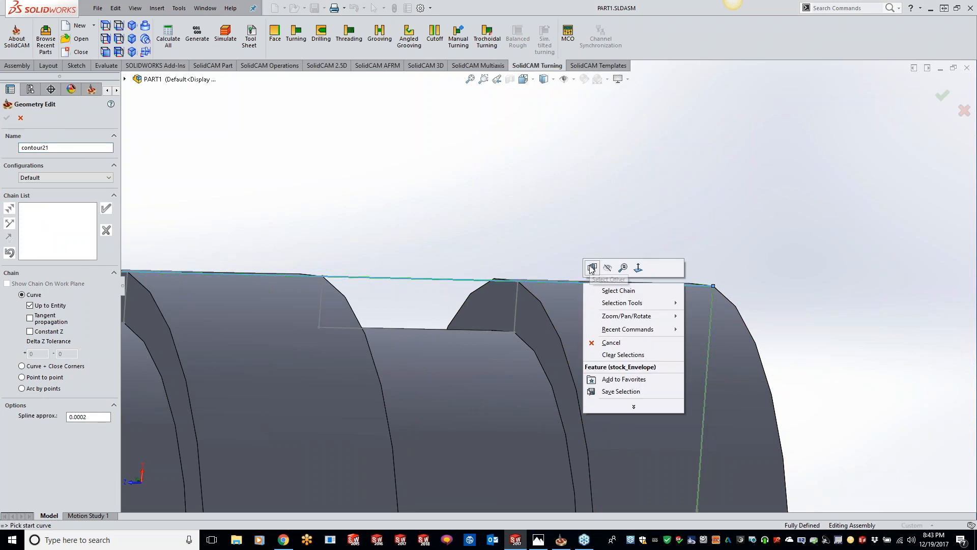
click(591, 269)
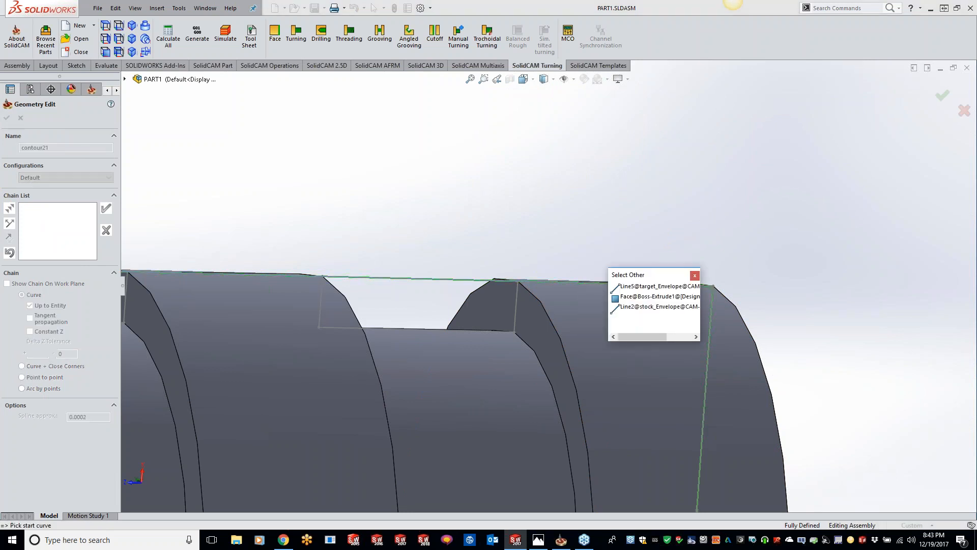
click(623, 291)
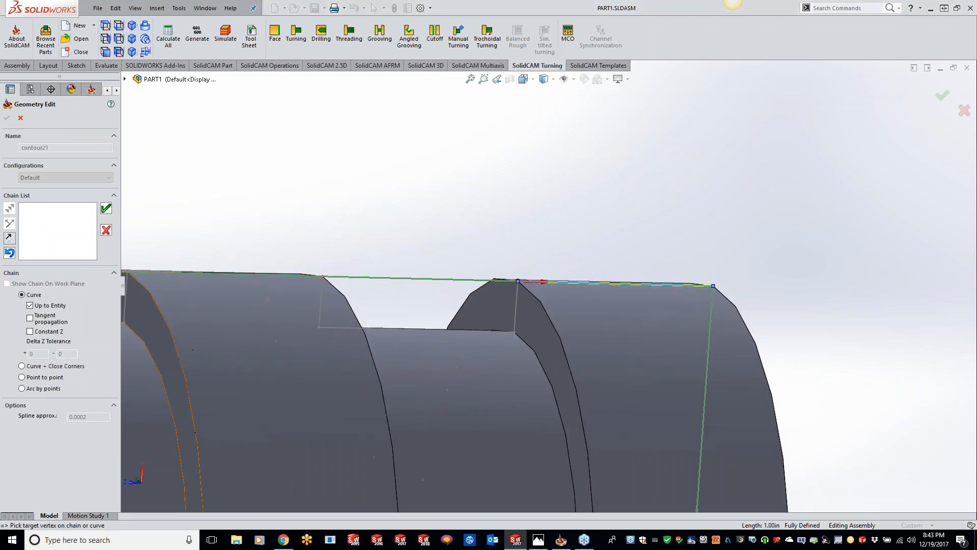
click(10, 238)
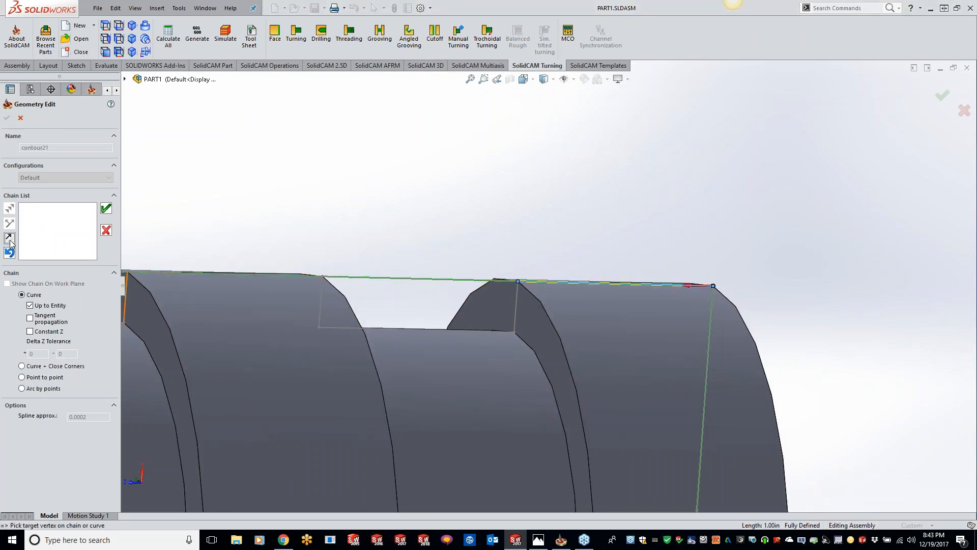
- Extend the chain through the groove to the target envelope line beyond it, accept the geometry, and recalculate the operation
right_click(208, 276)
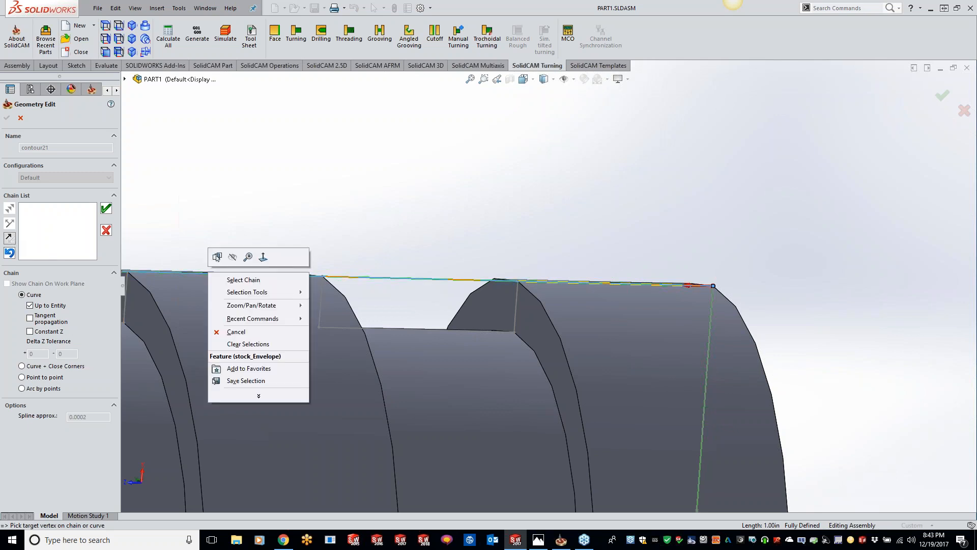
click(217, 257)
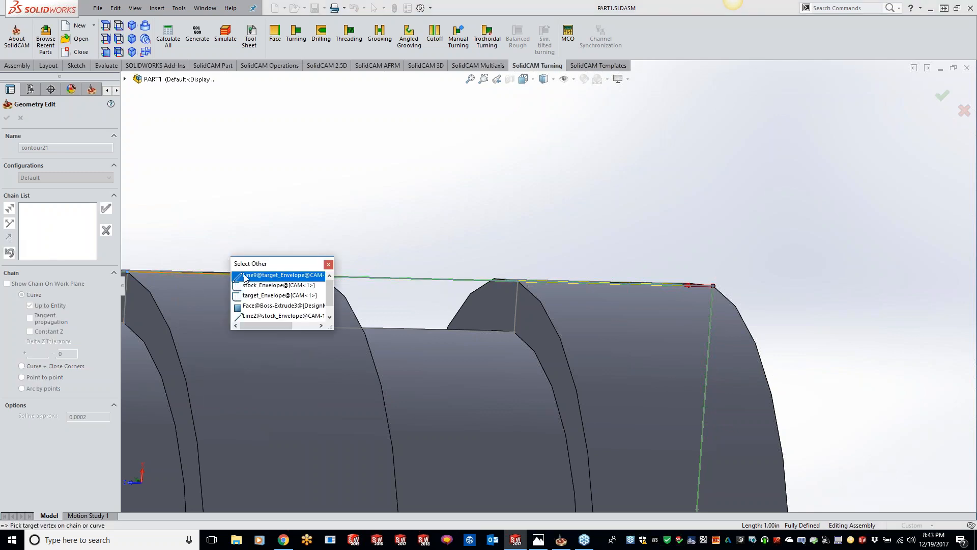
click(244, 277)
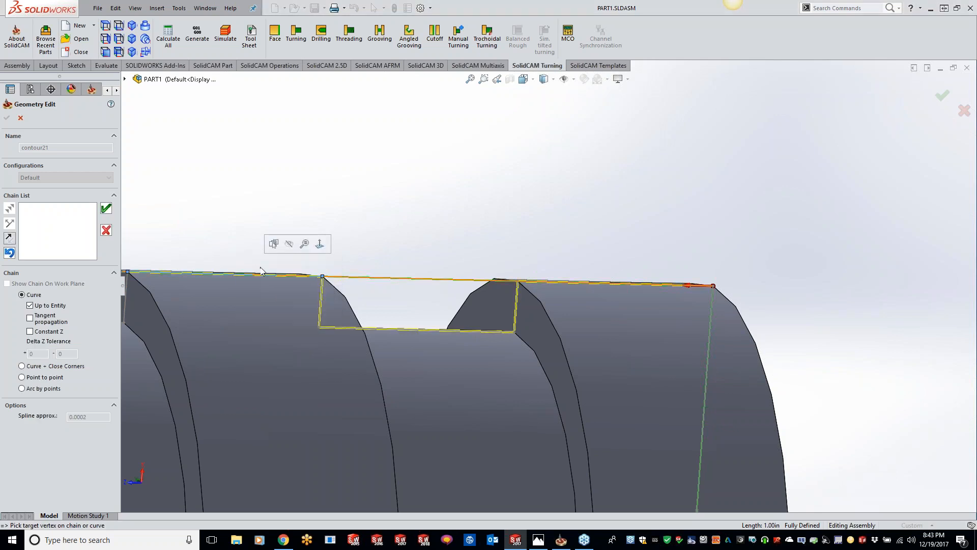
click(105, 208)
click(7, 117)
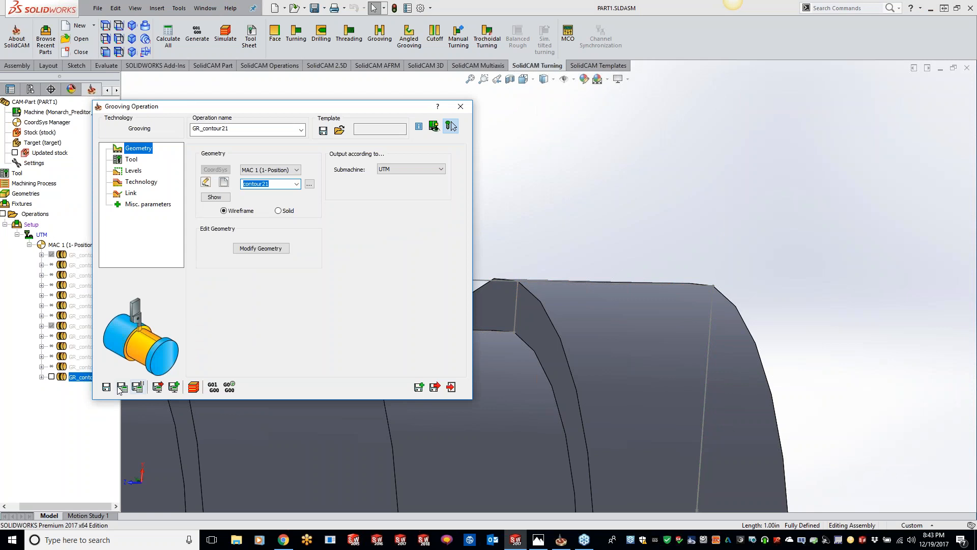
click(124, 387)
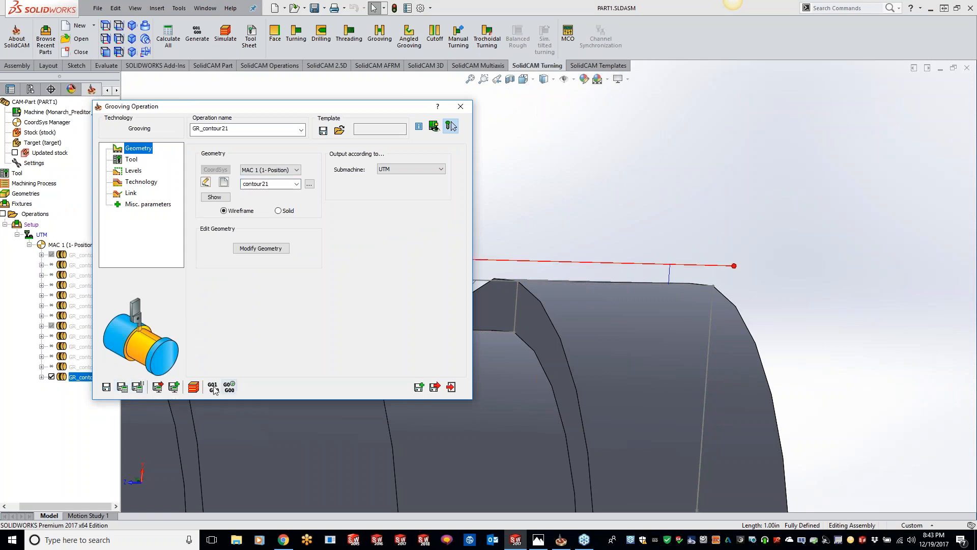
- Step through the Turning simulation of the new chain, watching the groove nearest the part face
click(194, 387)
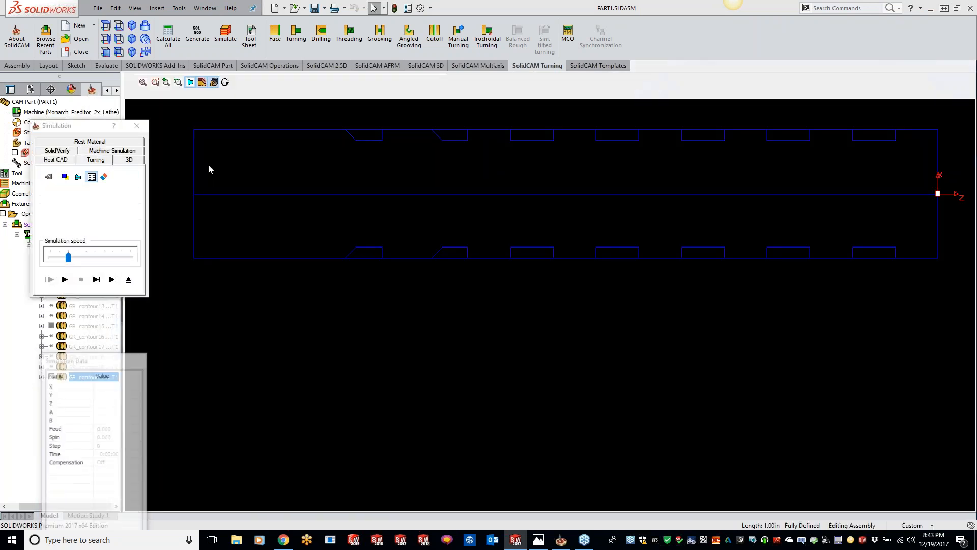
click(155, 82)
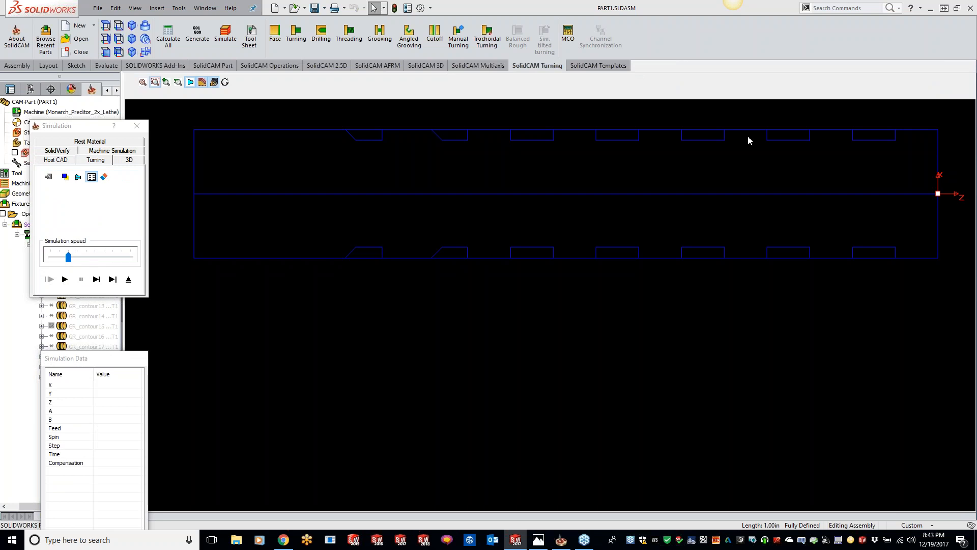
drag(789, 129, 925, 163)
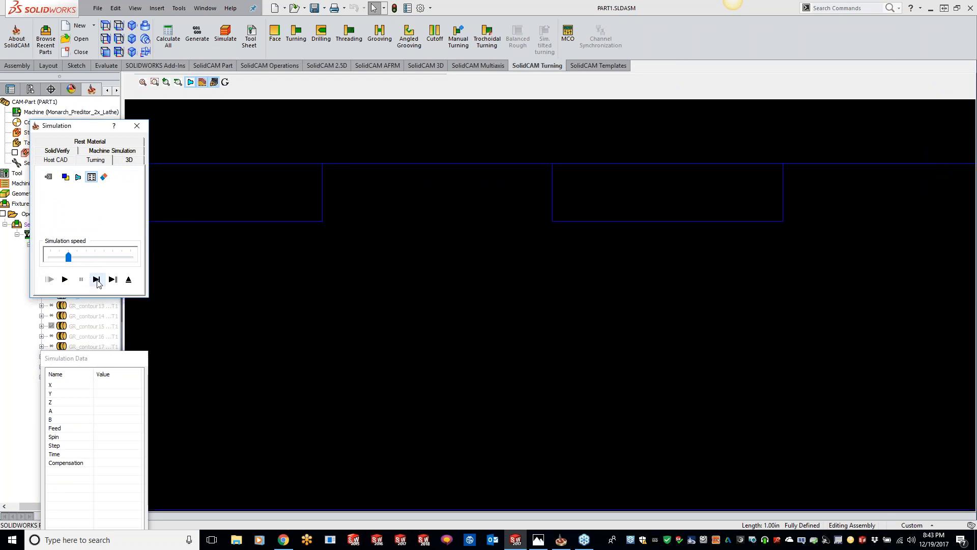
click(96, 280)
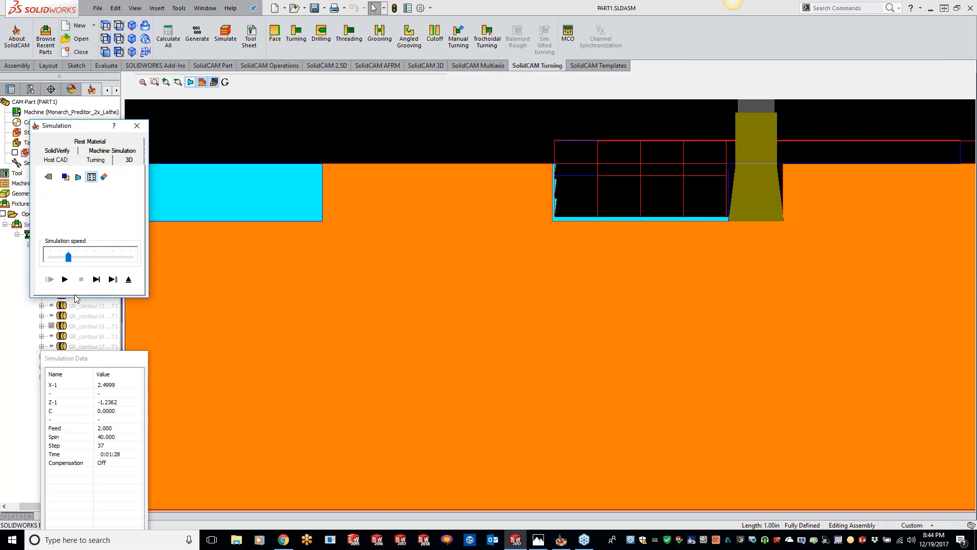
- Play the SolidVerify simulation of the new chain, examine the edges of the groove nearest the part face, and close the simulation
click(105, 151)
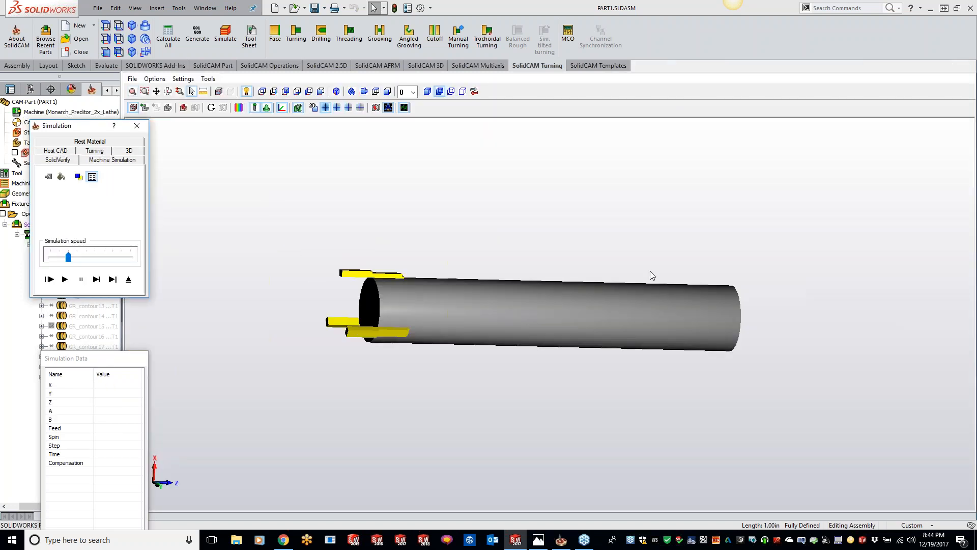
middle_drag(649, 270, 640, 274)
scroll(756, 305, up, 10)
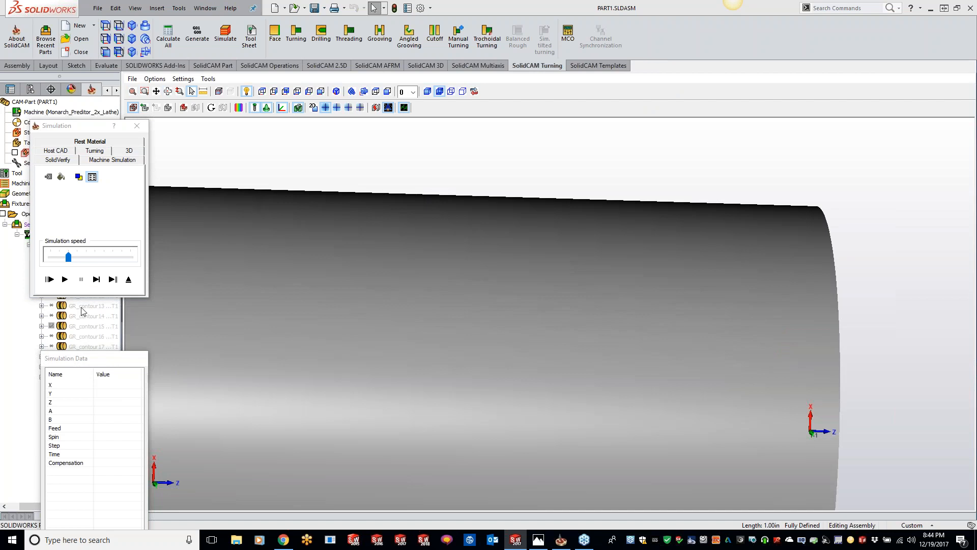
click(66, 281)
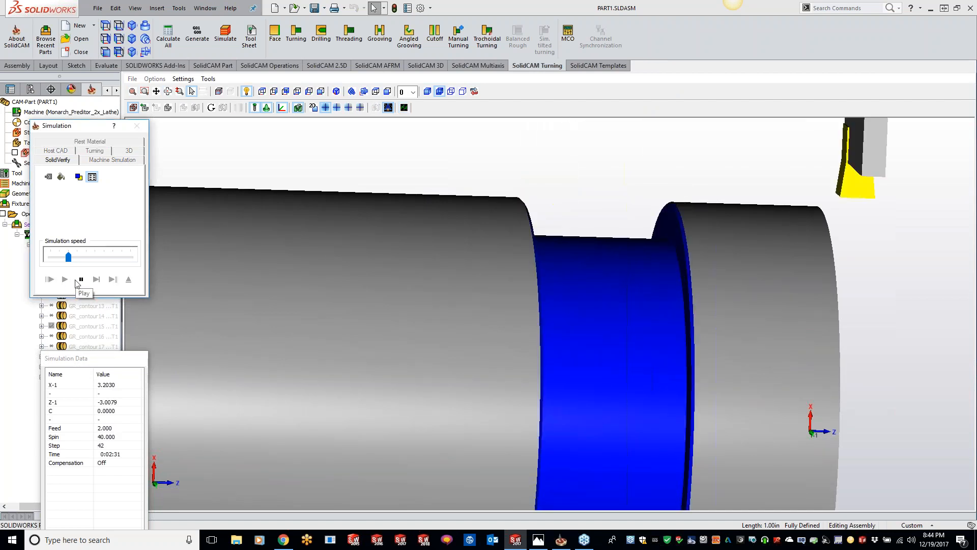
scroll(701, 222, up, 5)
middle_drag(686, 206, 676, 205)
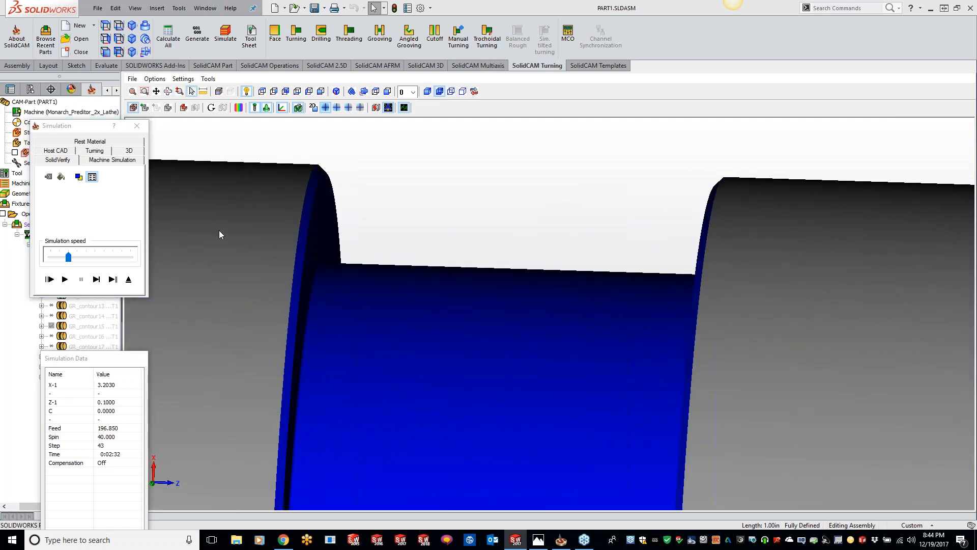
click(136, 126)
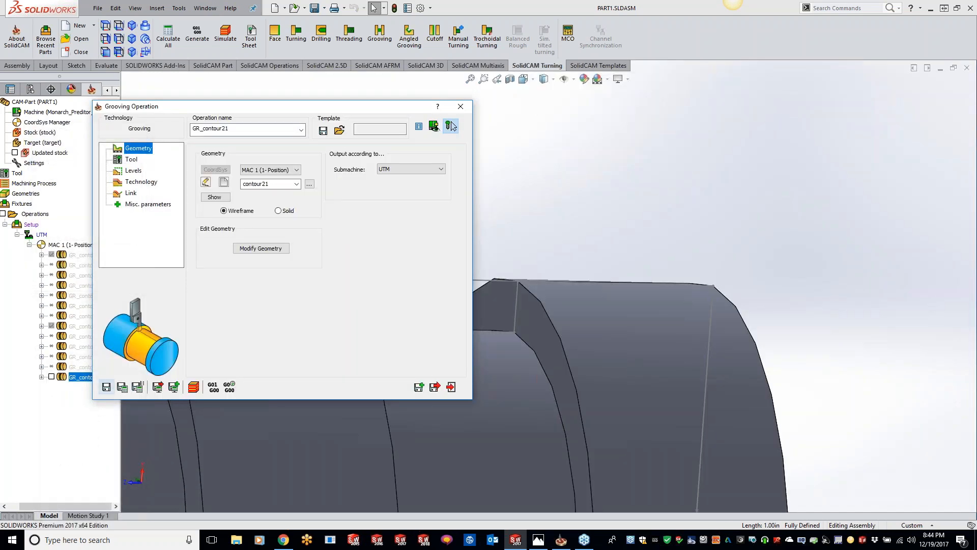
- Close the grooving operation and open the CAM component's target_Envelope sketch for editing
scroll(502, 313, up, 5)
scroll(481, 291, down, 5)
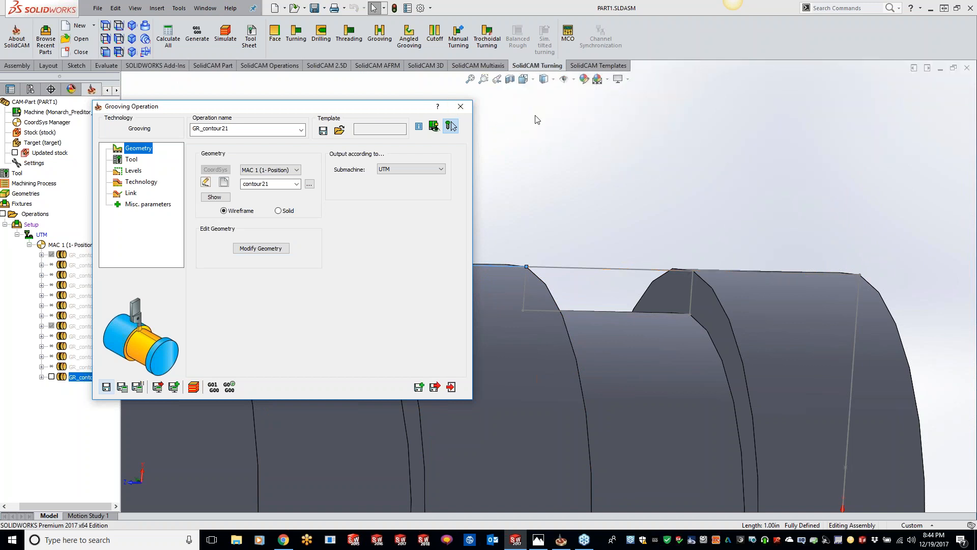
click(461, 107)
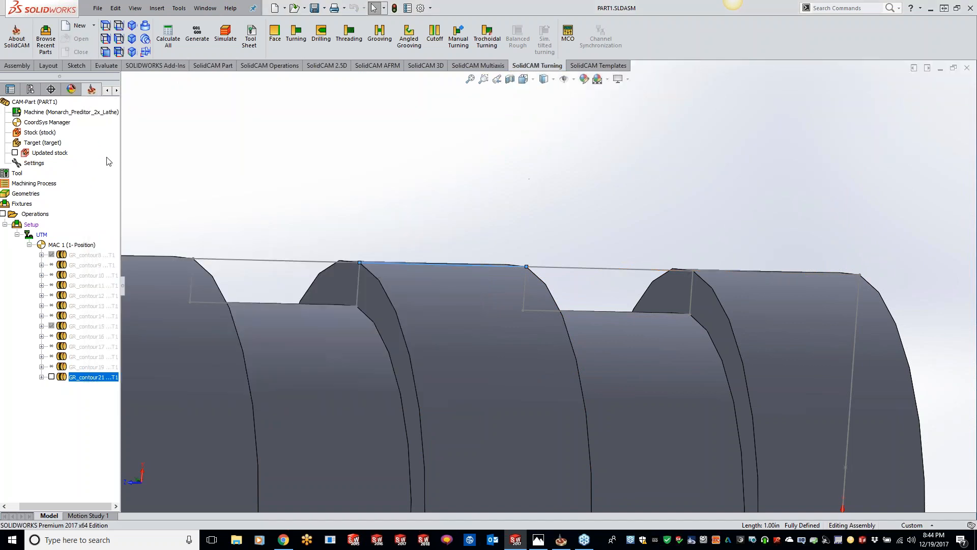
drag(122, 160, 161, 158)
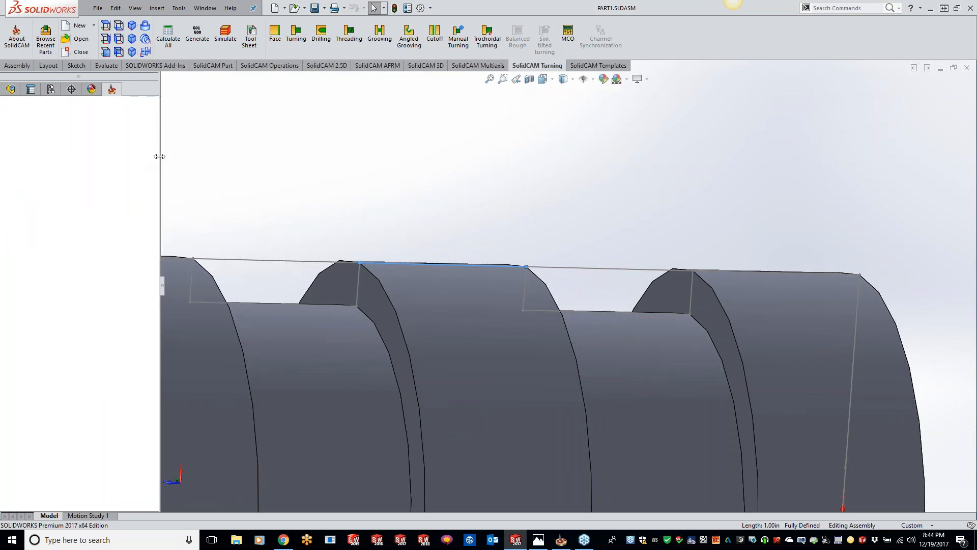
click(11, 89)
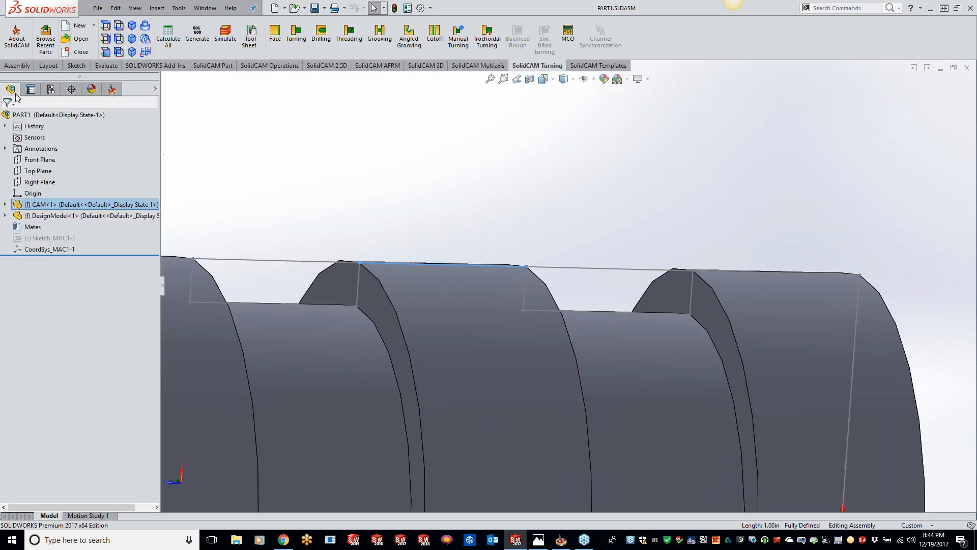
click(5, 216)
click(5, 205)
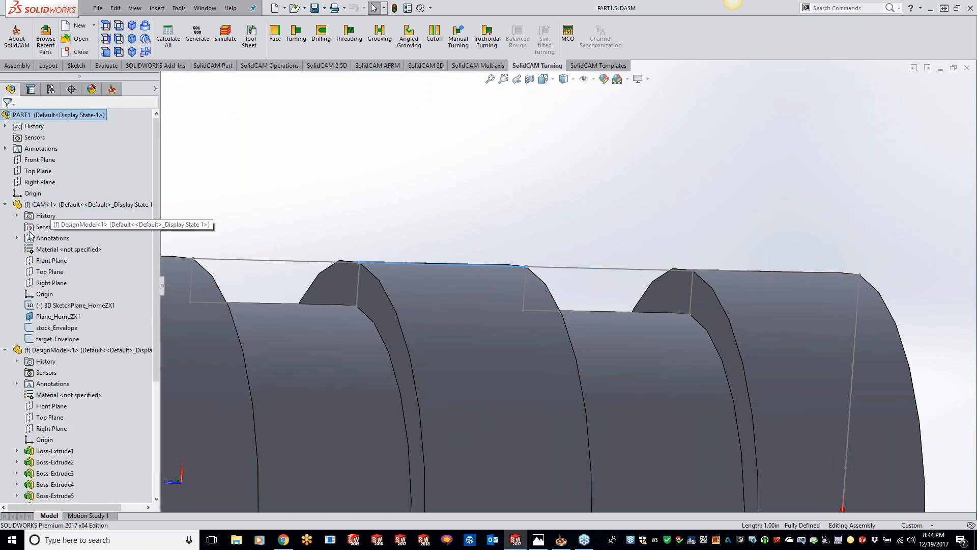
right_click(54, 340)
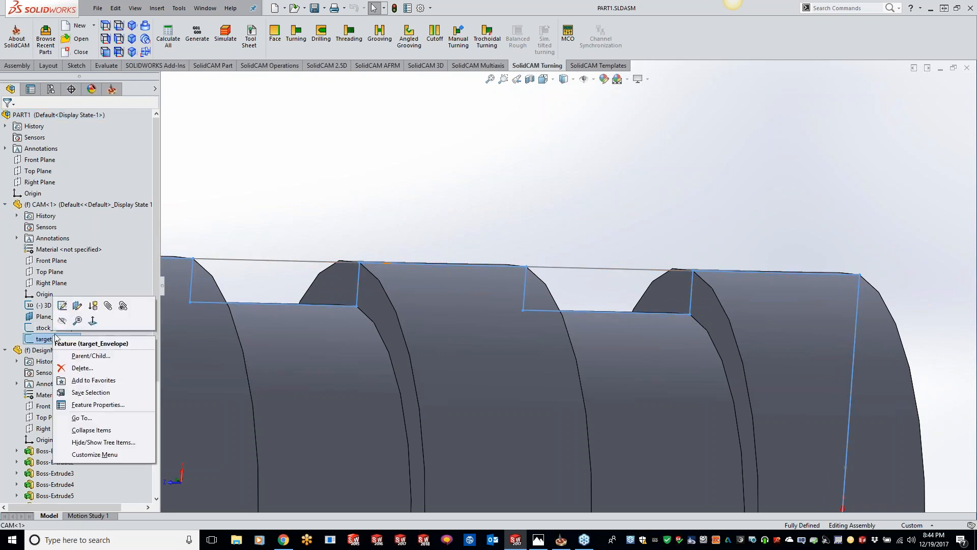
click(62, 307)
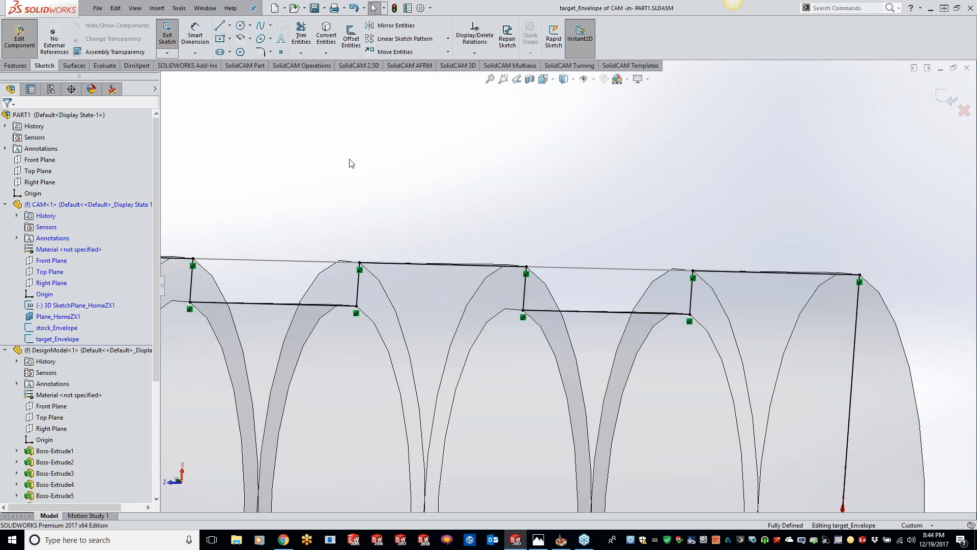
- Try to sketch a short line from the groove's upper corner along the outer diameter in the target envelope sketch
click(220, 25)
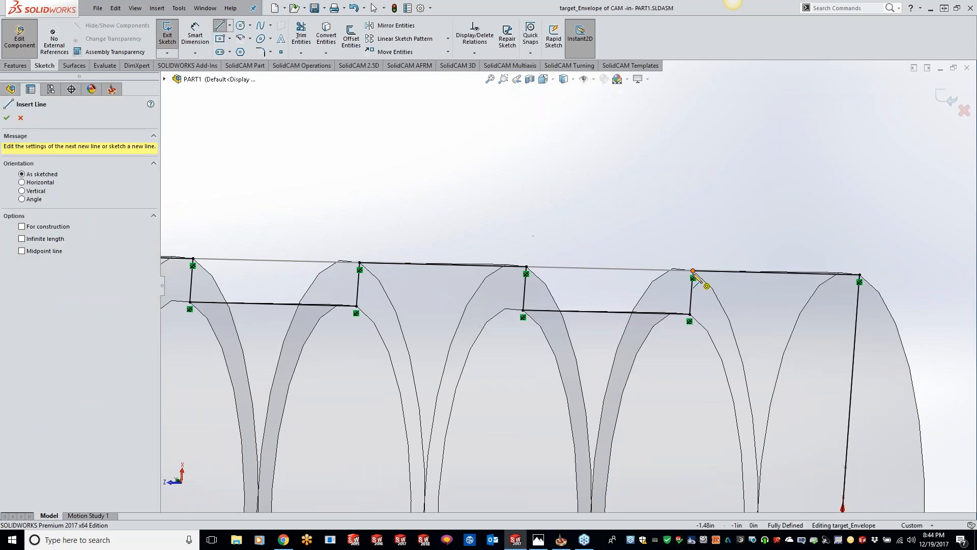
click(693, 271)
click(717, 270)
key(Escape)
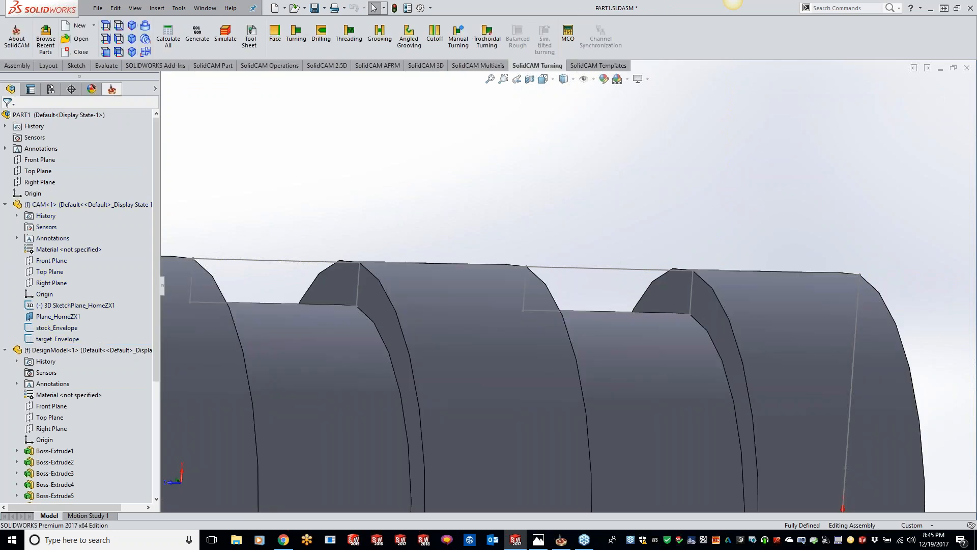
- Modify the GR_contour21 geometry, trimming the chain's start by -0.714 and its end by -0.597 at points beside the groove, and recalculate
click(112, 89)
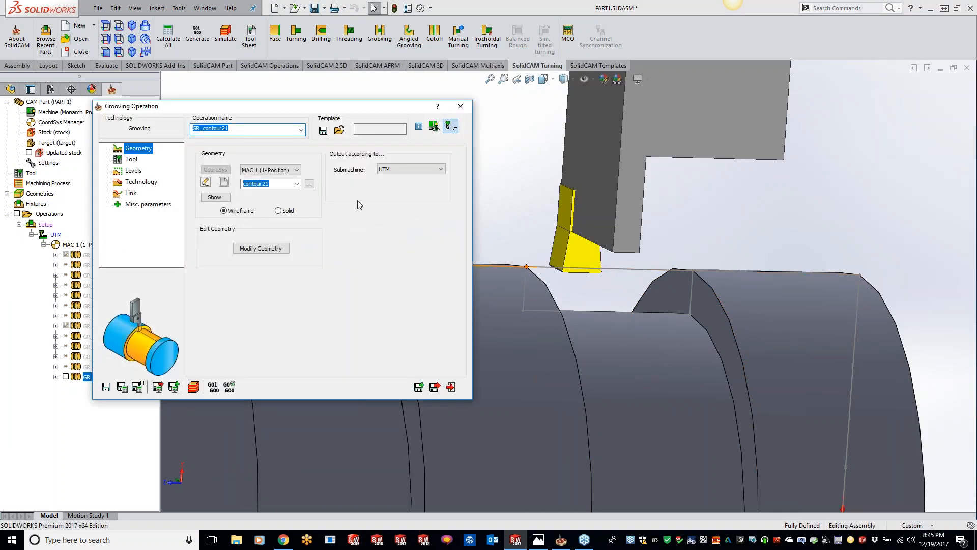
click(266, 249)
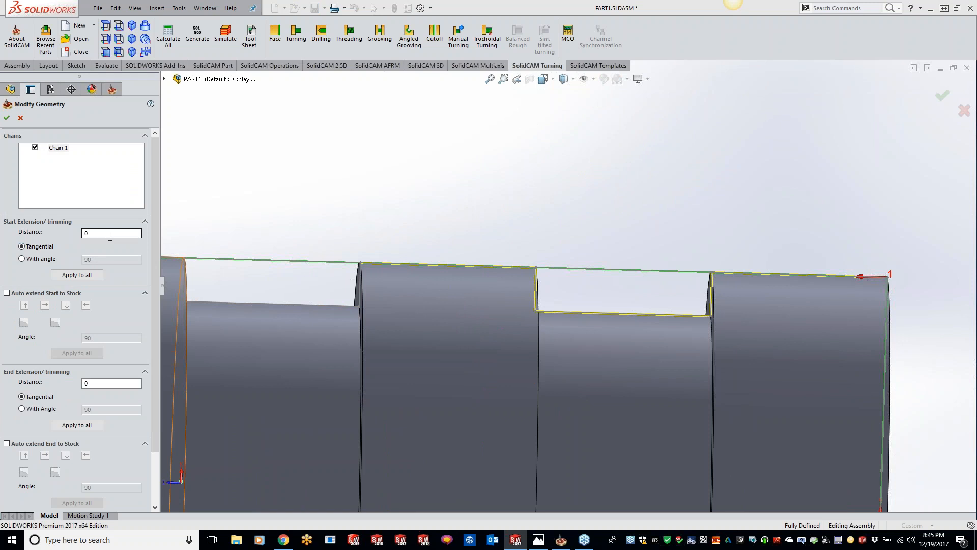
click(108, 232)
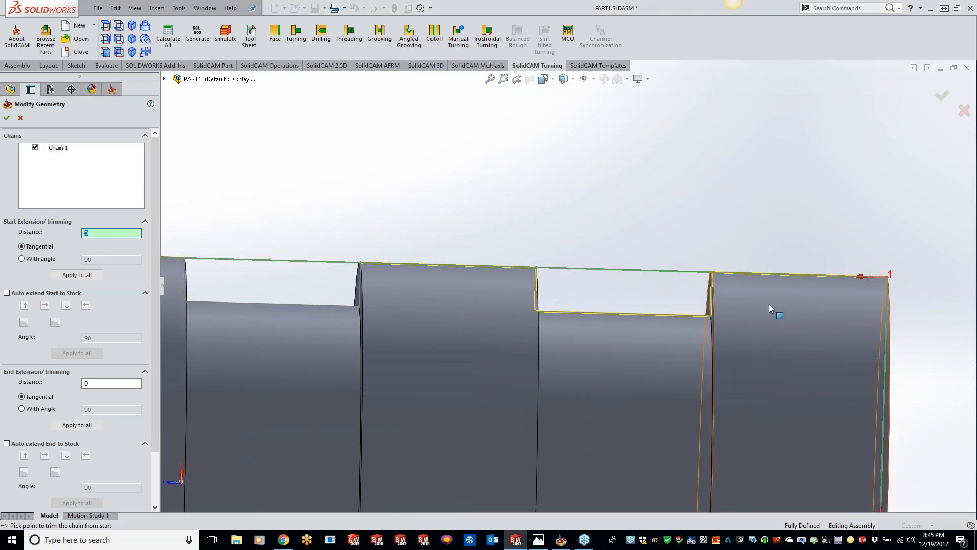
click(763, 278)
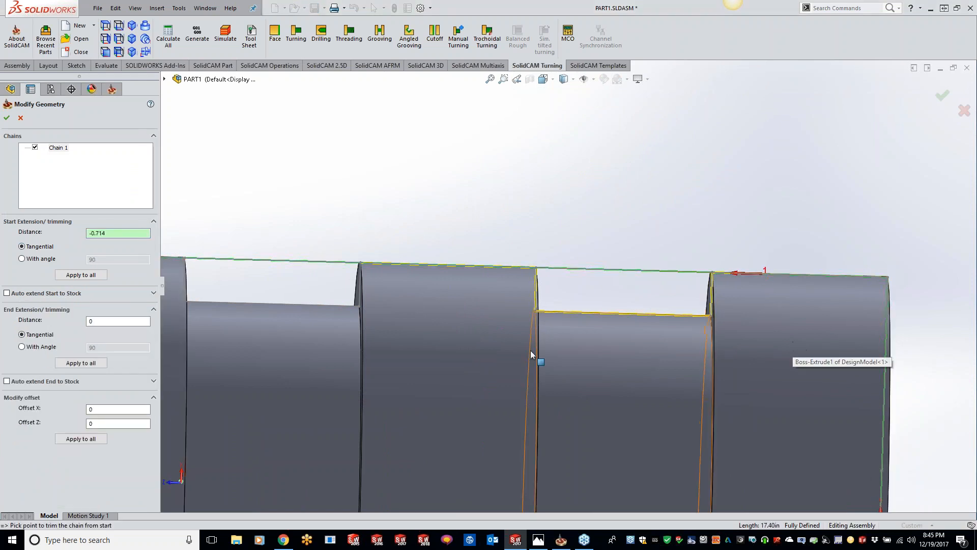
click(108, 321)
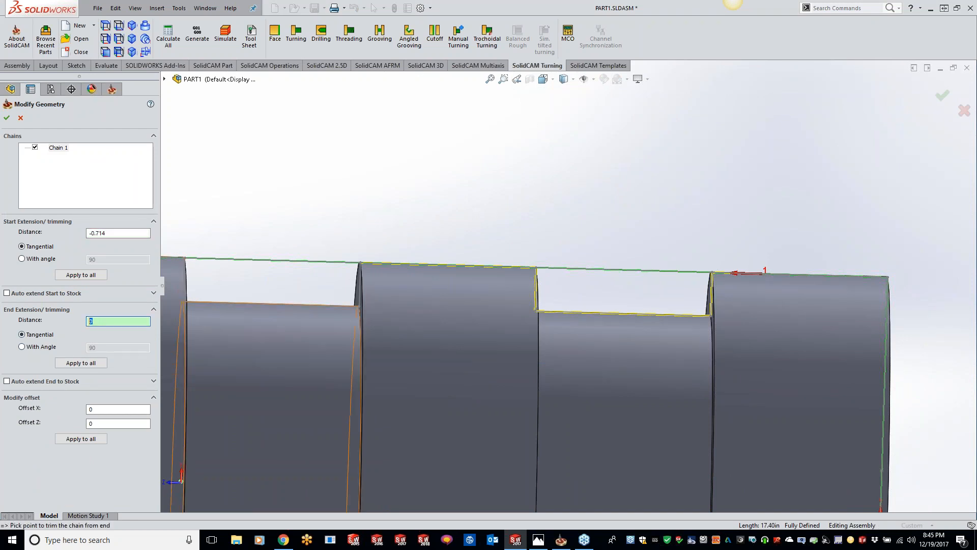
click(471, 268)
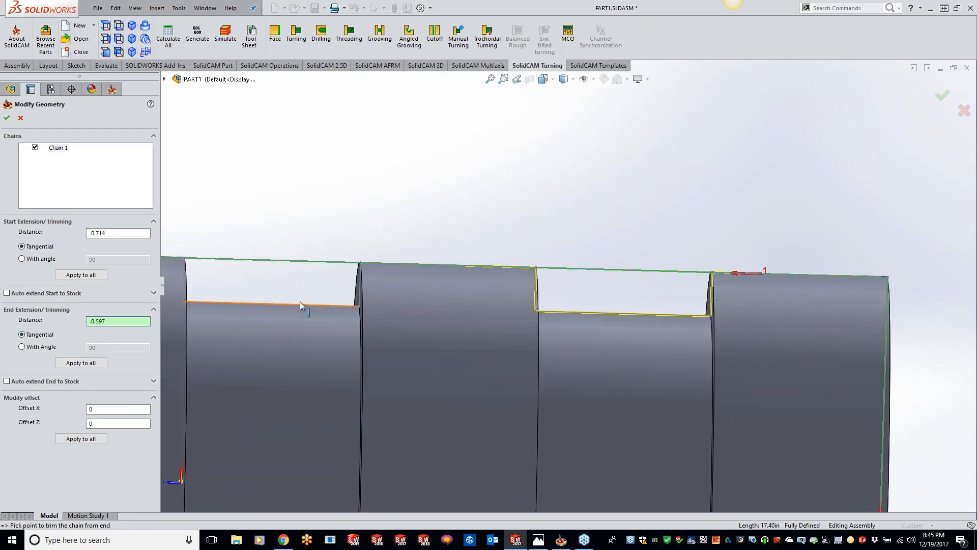
click(8, 118)
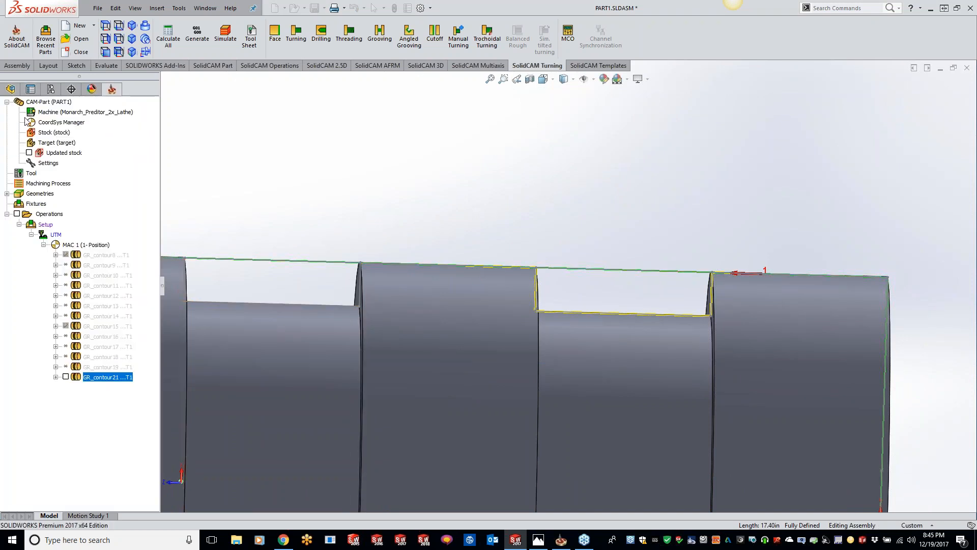
click(135, 386)
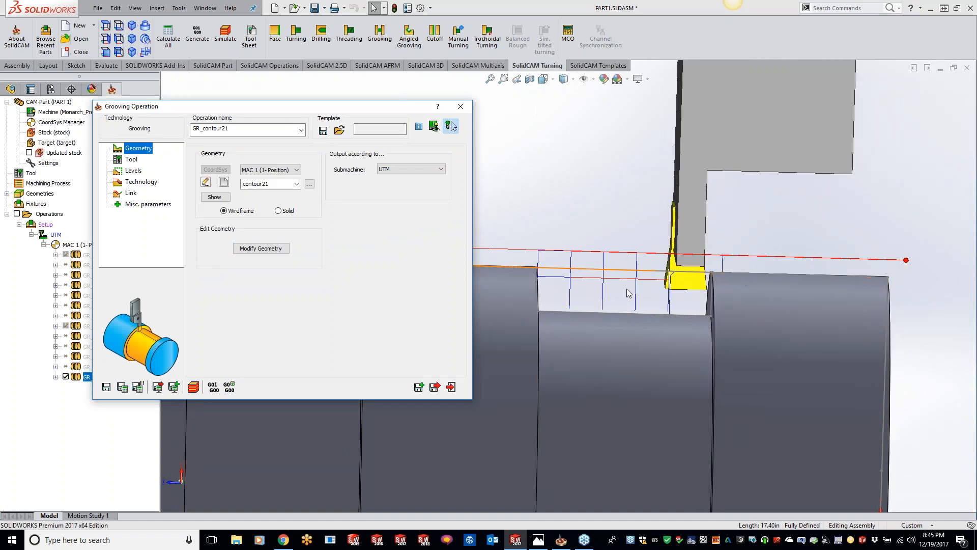
- Trim the chain's start closer to the groove edge at -0.903, accept the geometry, and recalculate the operation
click(260, 249)
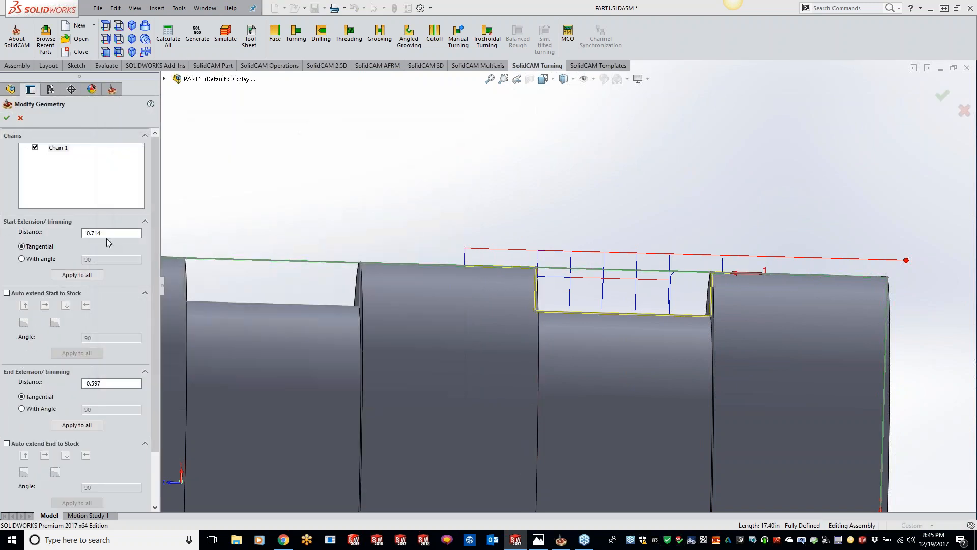
scroll(746, 282, up, 5)
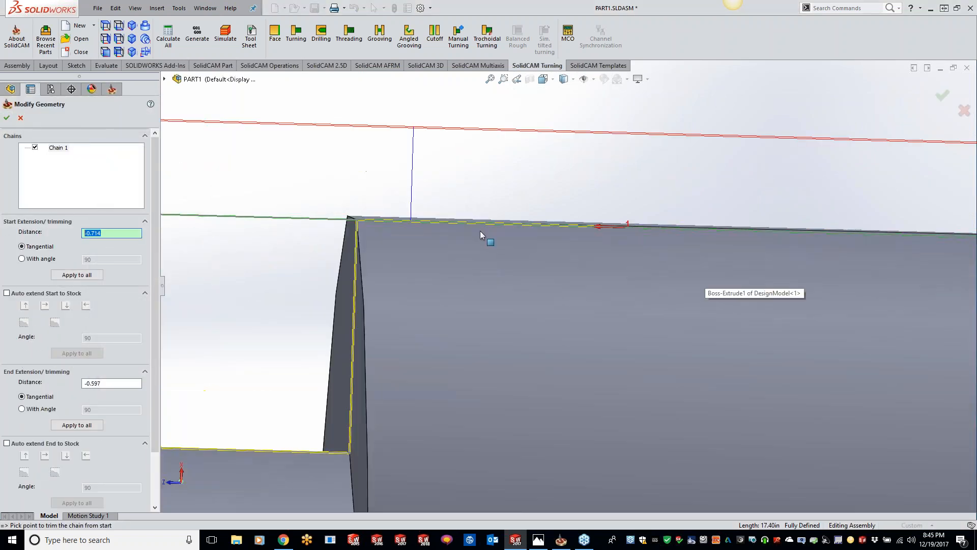
click(491, 383)
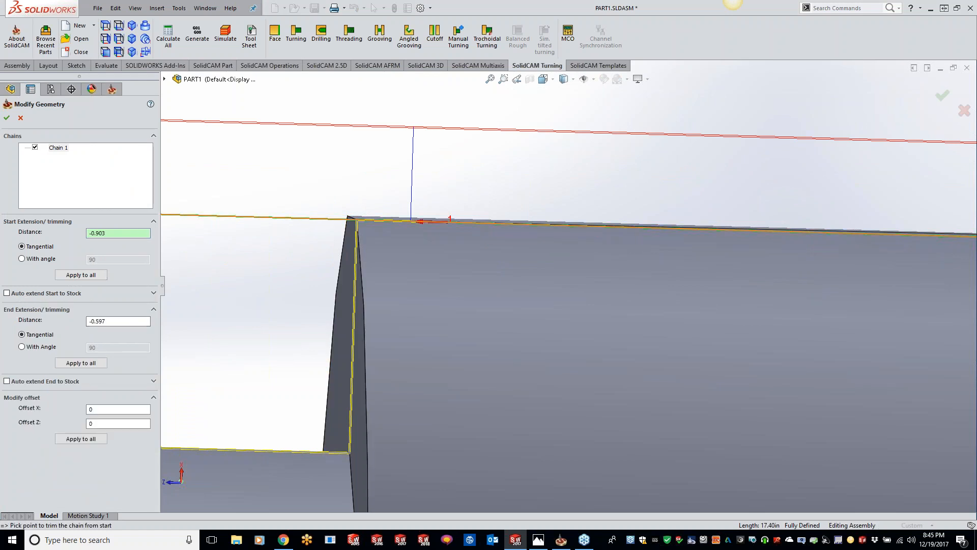
click(7, 118)
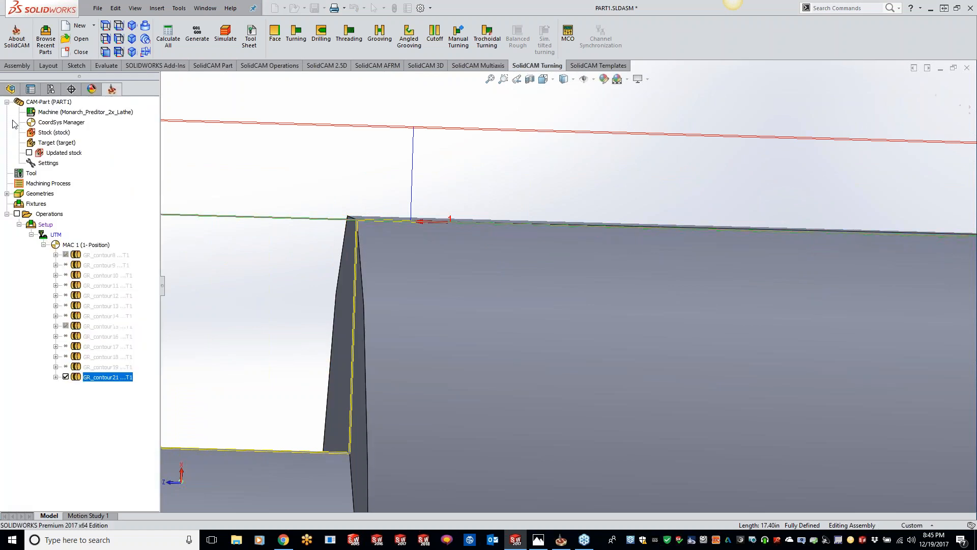
click(123, 385)
- Examine the recalculated toolpath around the groove with the grooving tool displayed beside the part
double_click(309, 107)
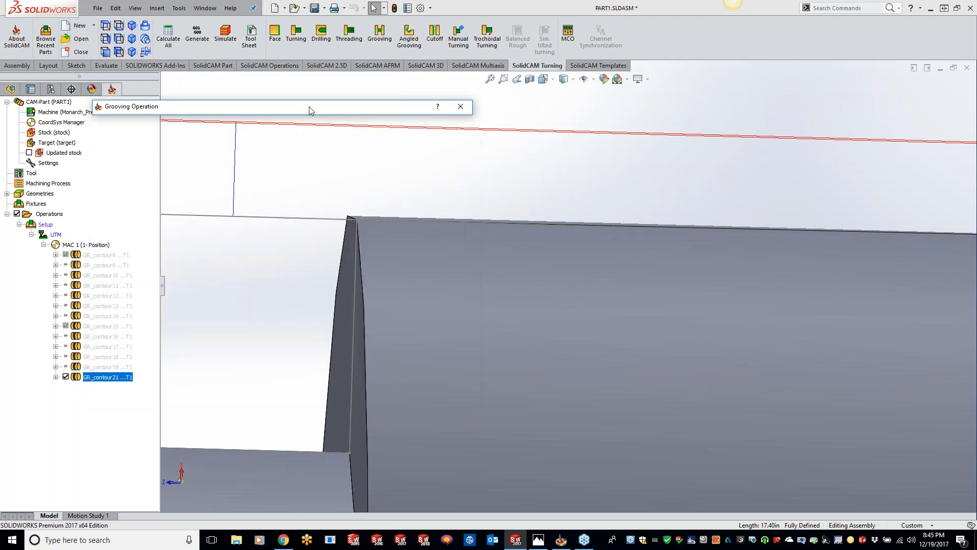
scroll(355, 200, up, 2)
double_click(350, 106)
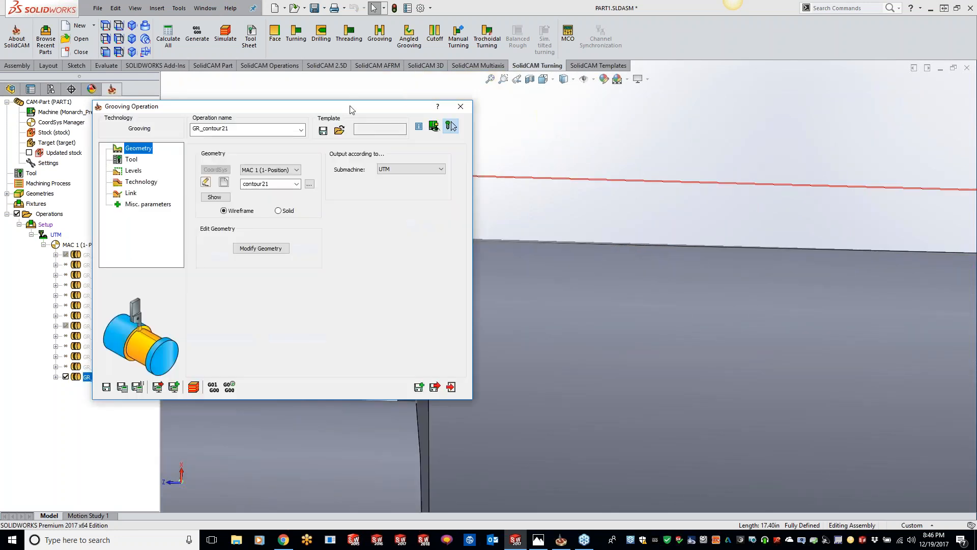
click(450, 126)
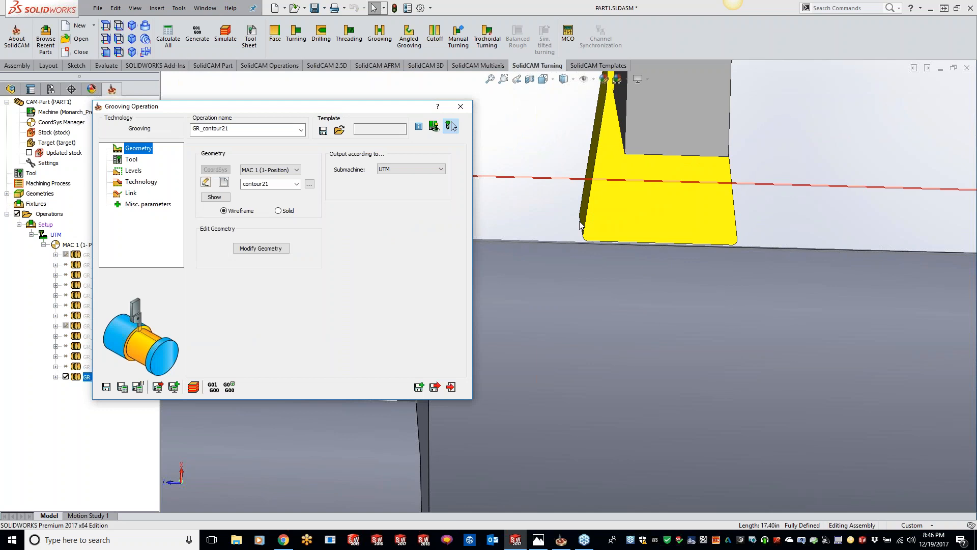
scroll(580, 224, up, 5)
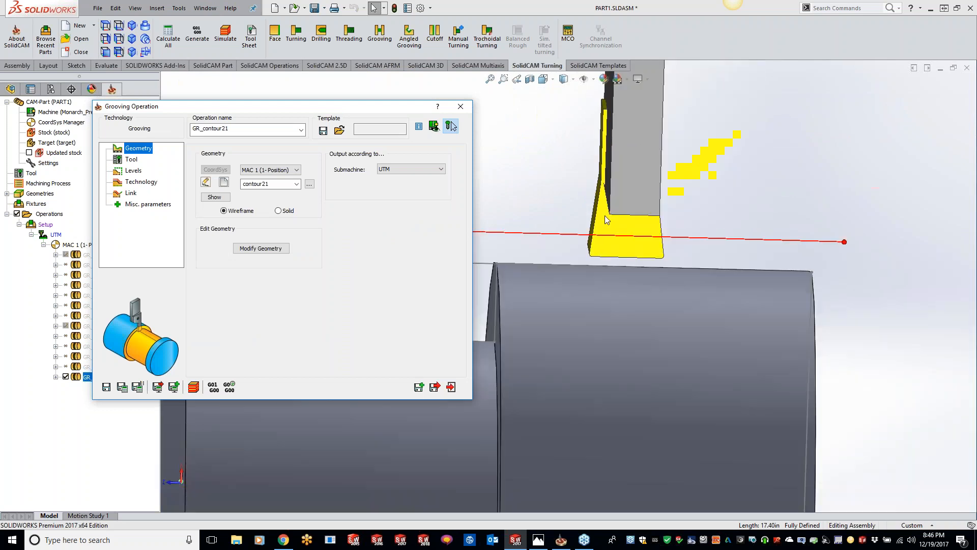
scroll(572, 248, down, 5)
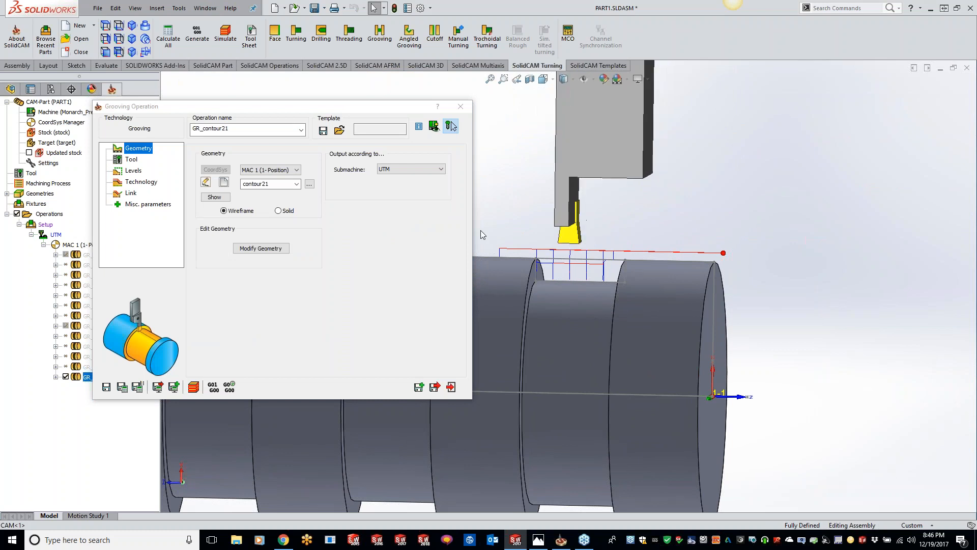
- Review the operation's lead-in choices, then its break edges and groove parameters settings
click(129, 193)
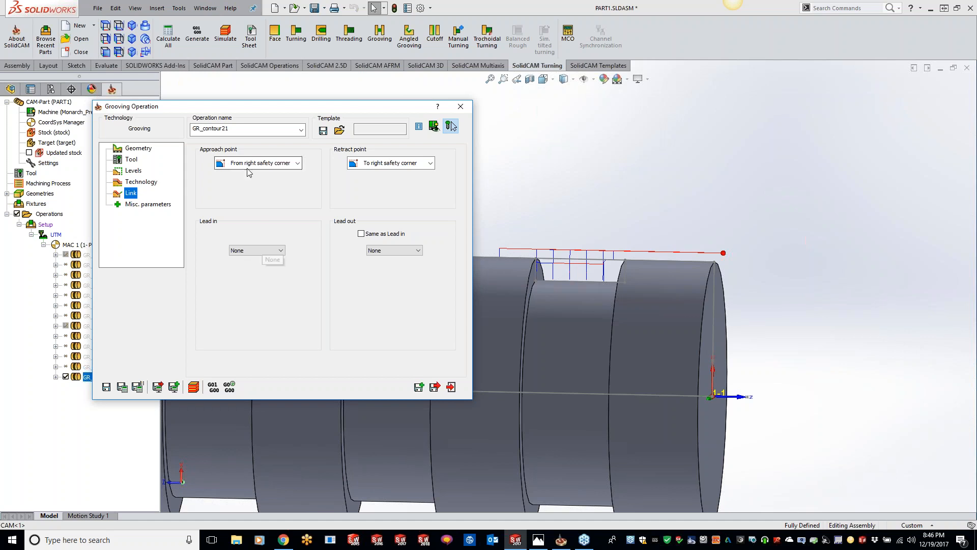
click(279, 250)
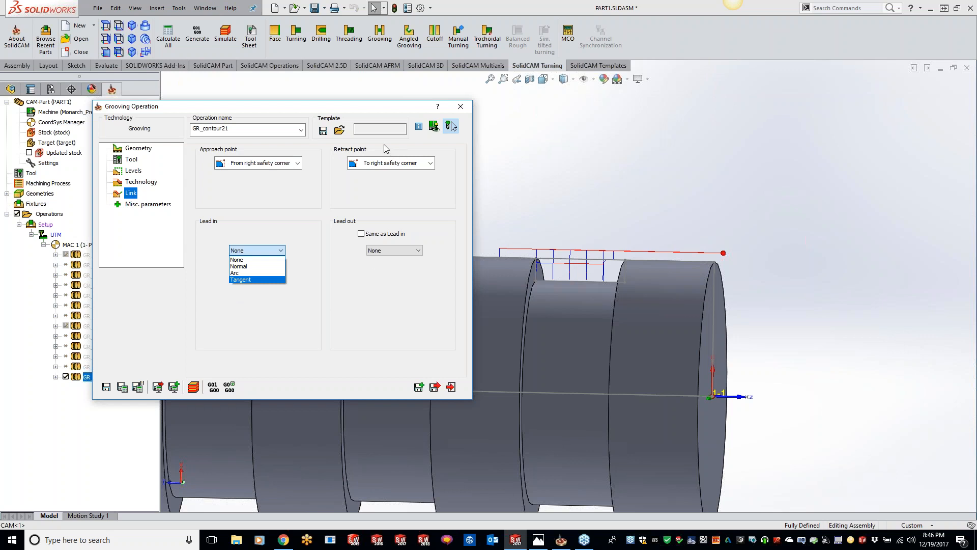
click(143, 184)
click(143, 184)
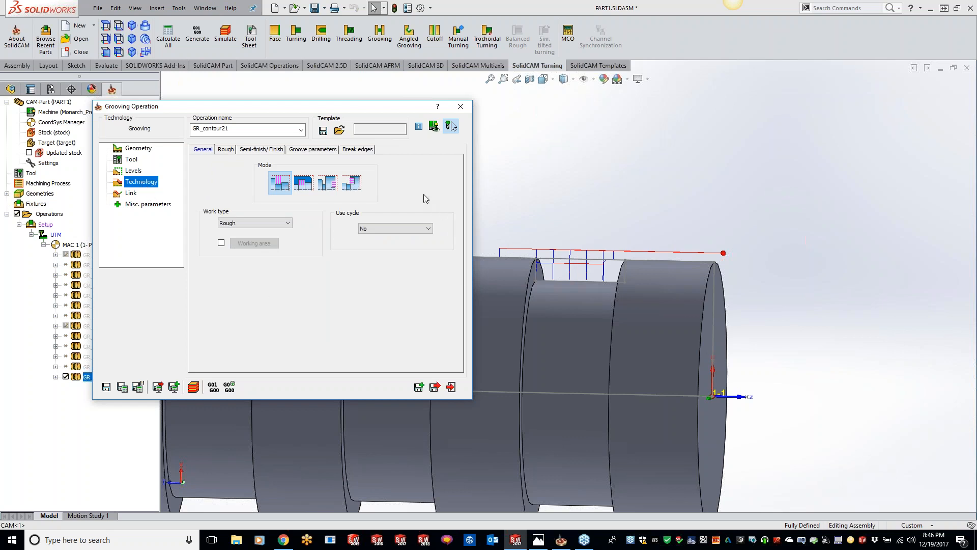
click(371, 150)
click(328, 150)
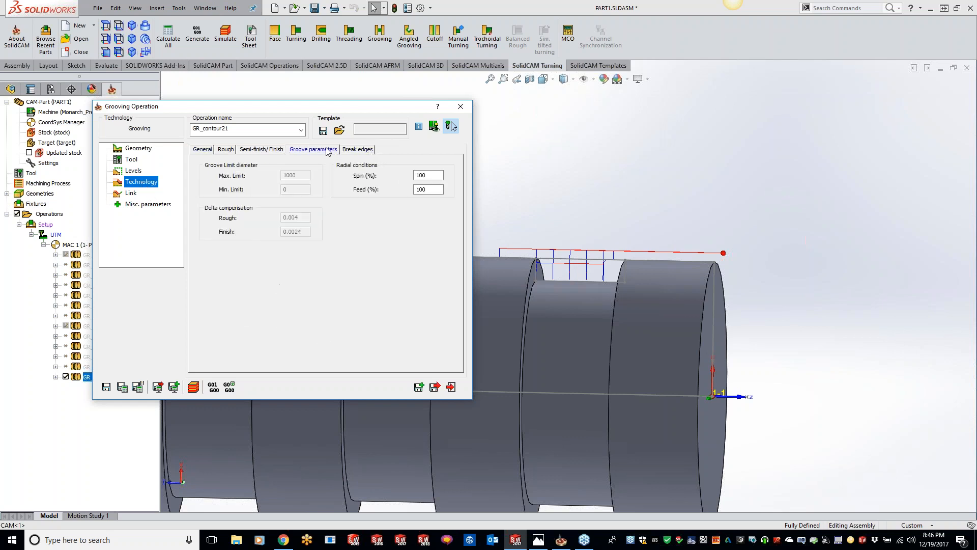
- Review the GR_contour21 semi-finish method choices and the rough step-down, step-over and offset settings
click(265, 151)
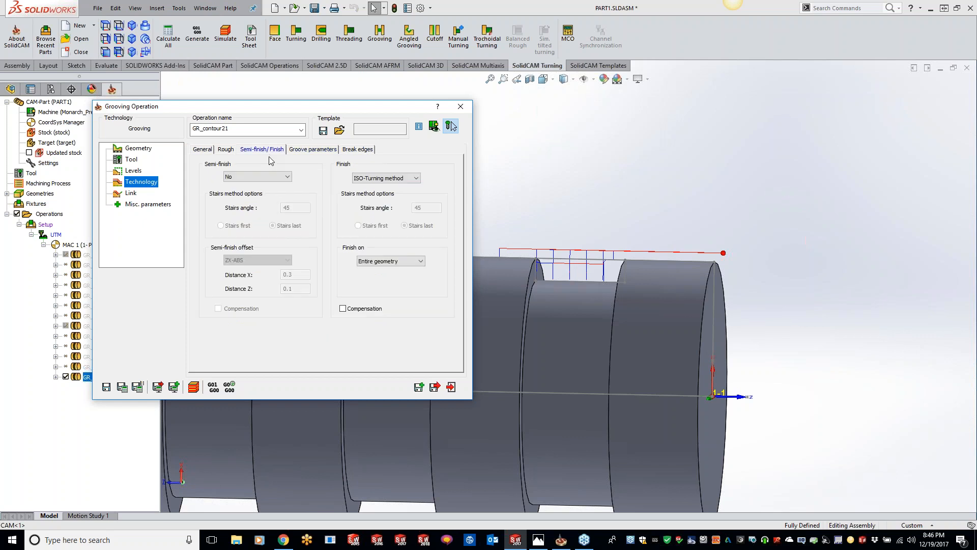
click(276, 177)
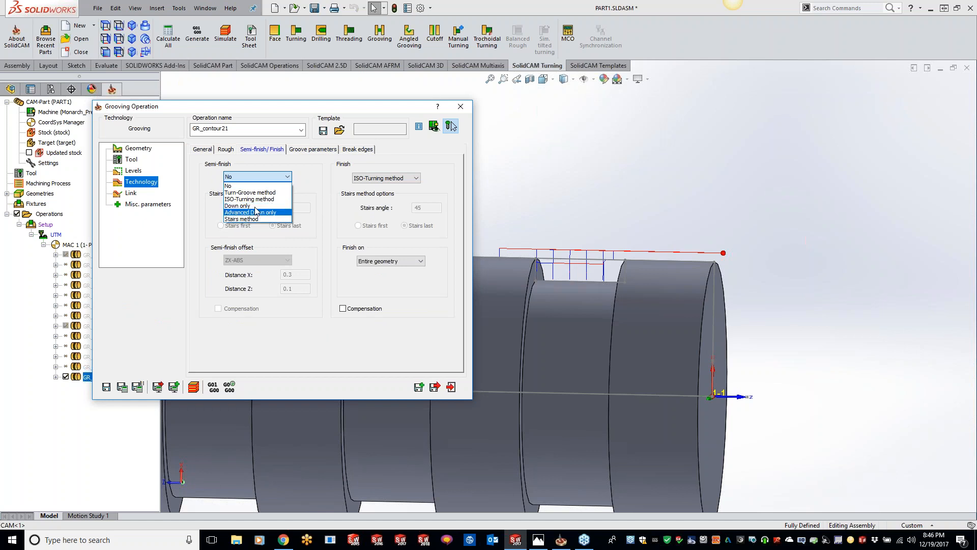
click(325, 350)
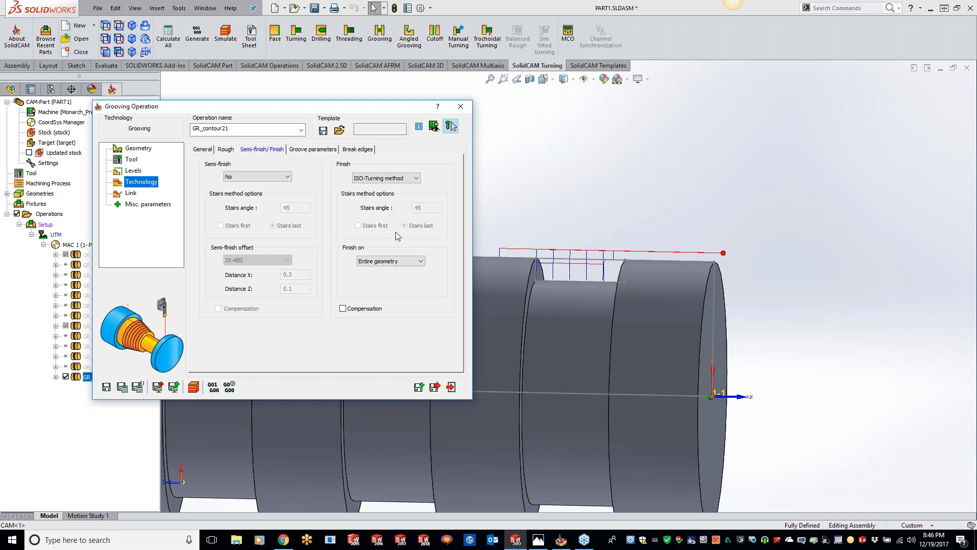
click(226, 150)
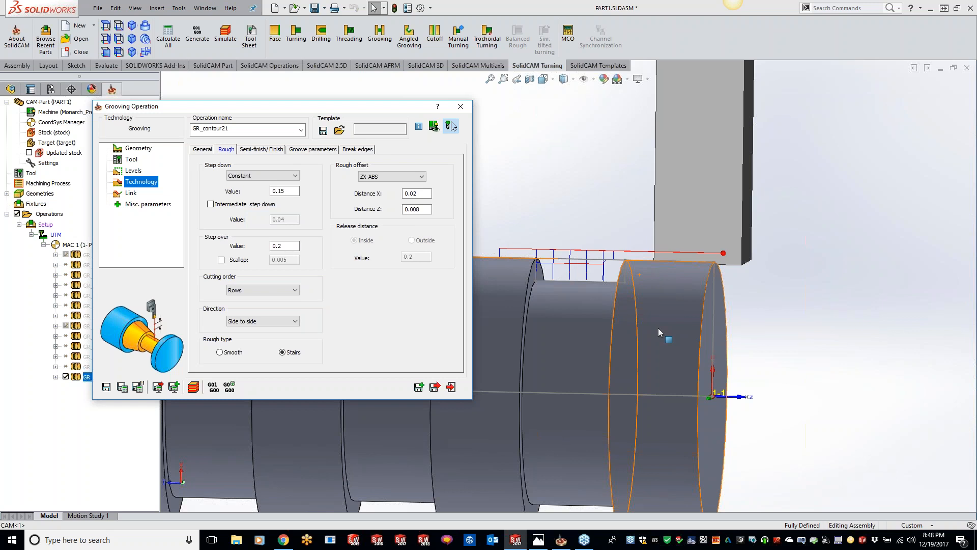
- Switch to Chrome and open the SolidCAM website in a new tab
click(286, 542)
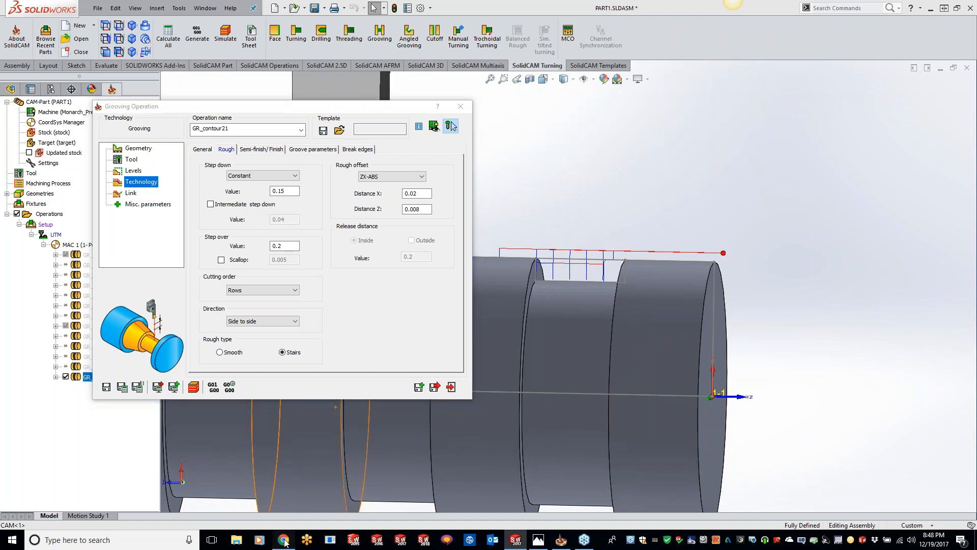
click(115, 8)
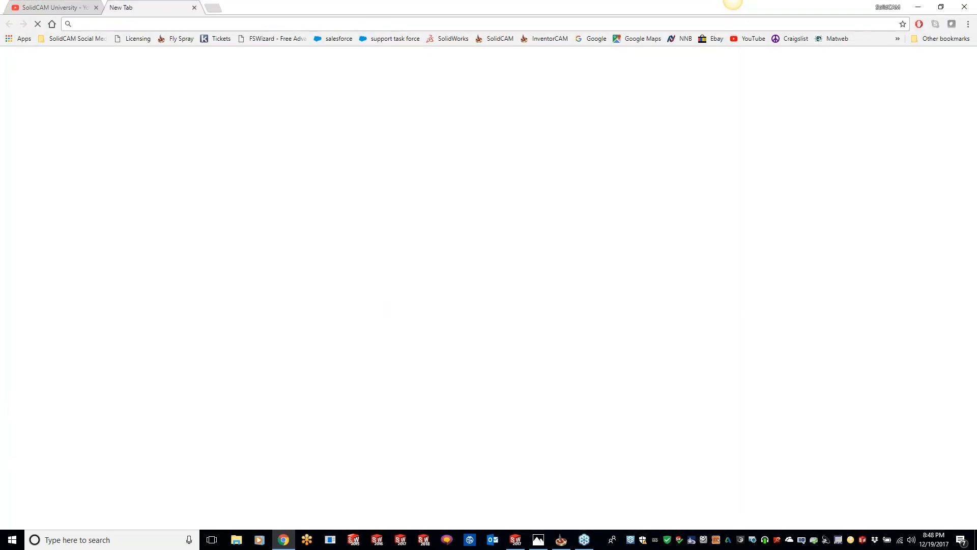
click(487, 42)
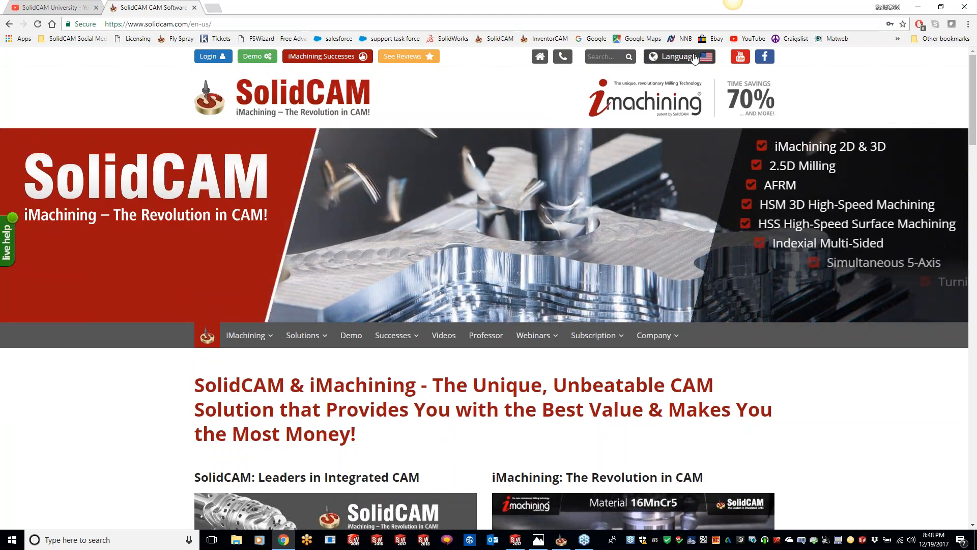
mouse_move(534, 335)
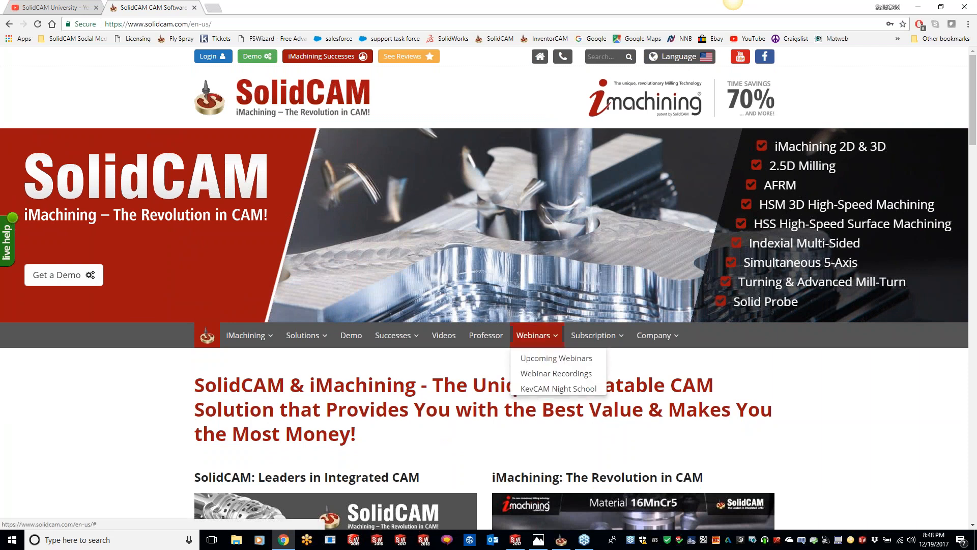
click(680, 56)
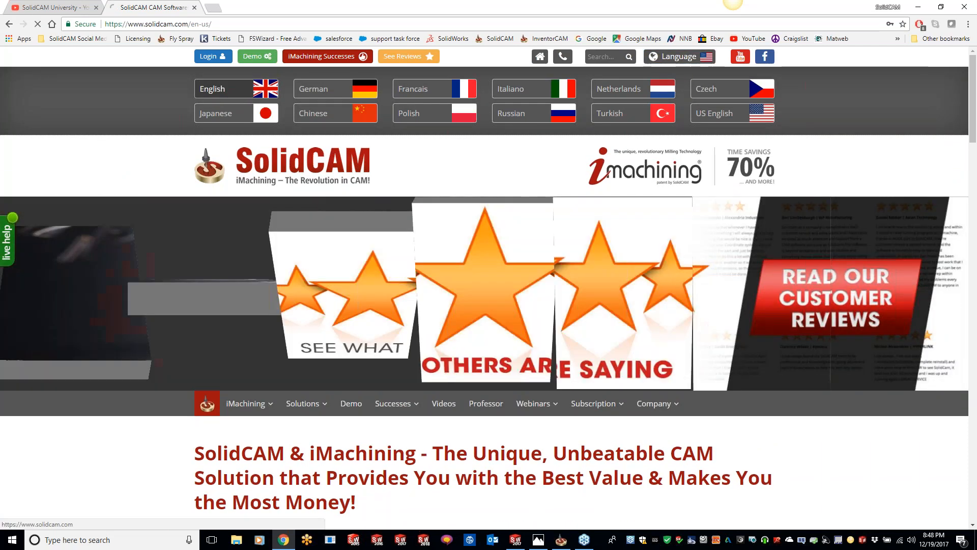
click(228, 92)
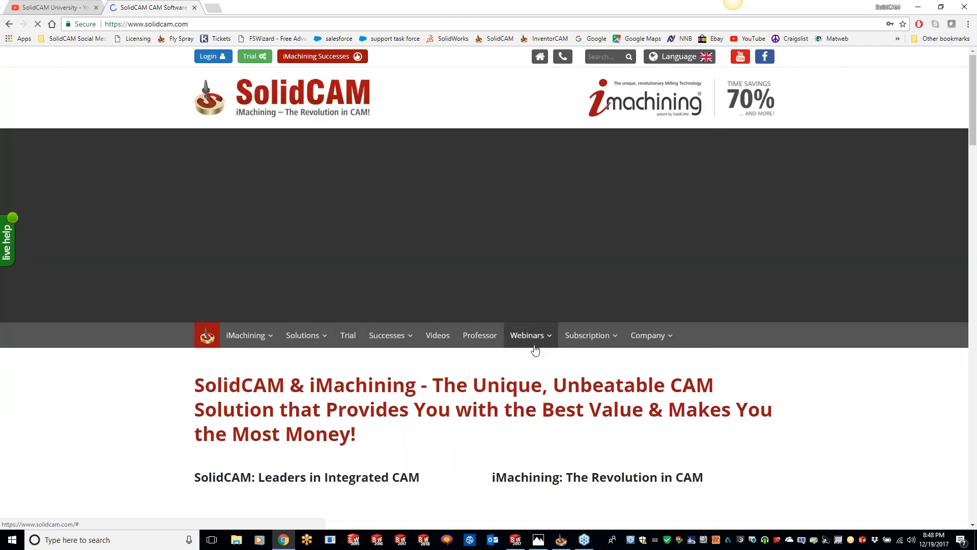
mouse_move(532, 340)
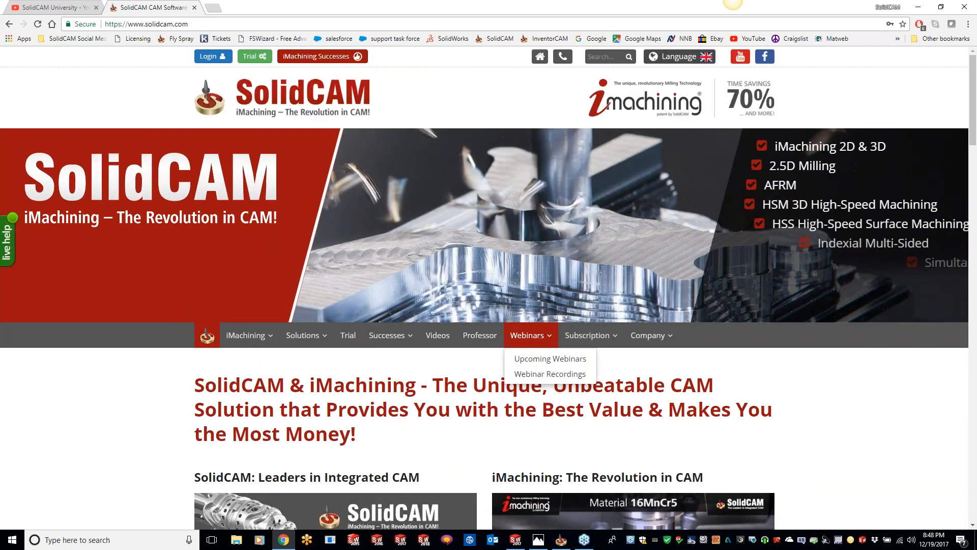
click(679, 57)
click(719, 114)
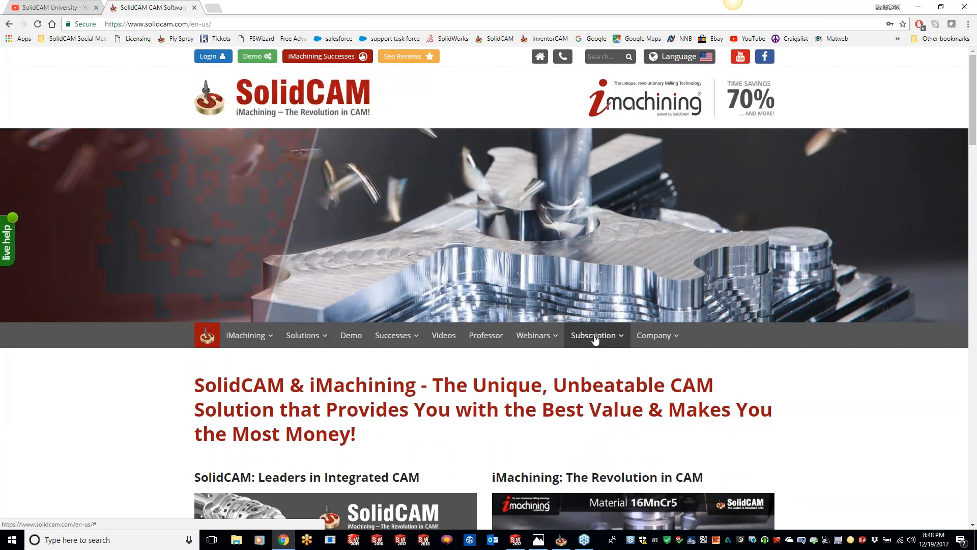
- Open the Professor page, then the KevCAM Night School page, and review its class registration information
click(484, 335)
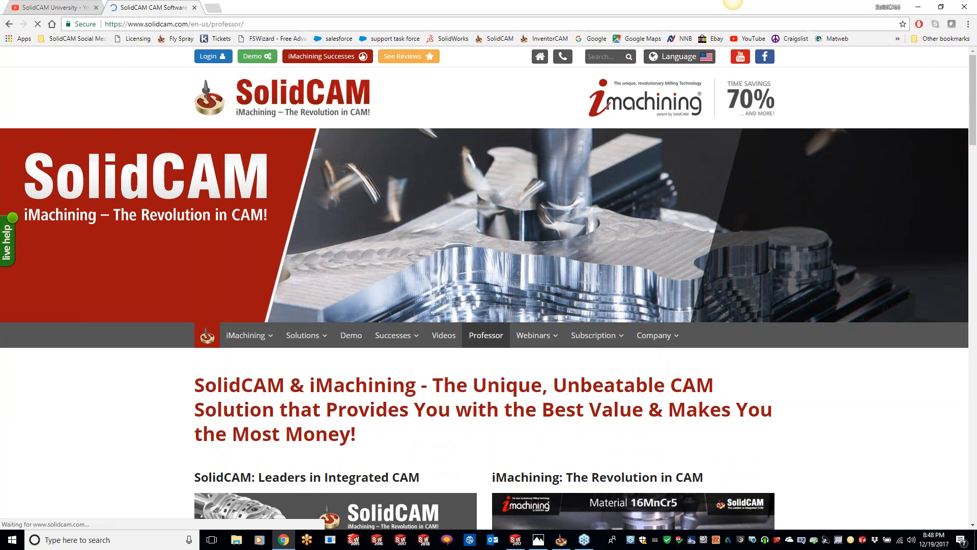
mouse_move(546, 147)
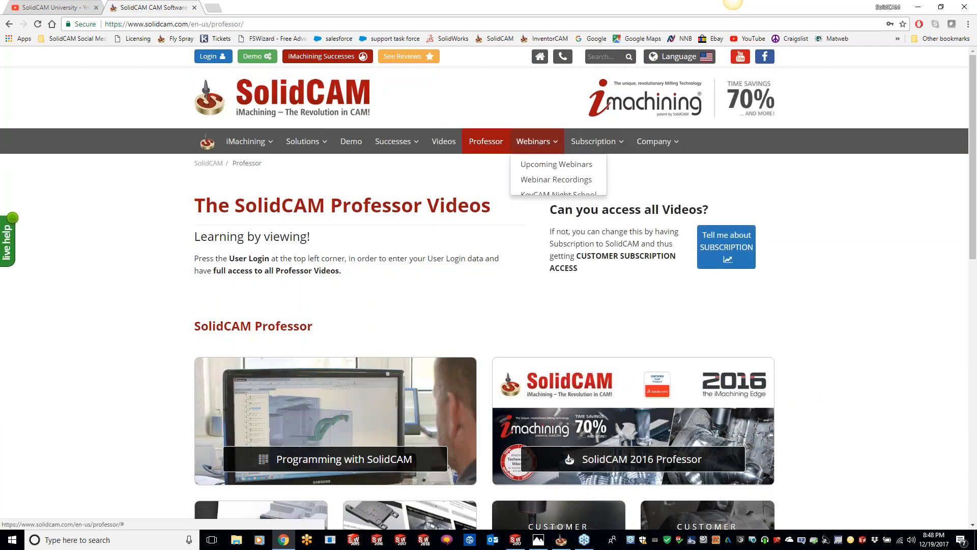
click(529, 194)
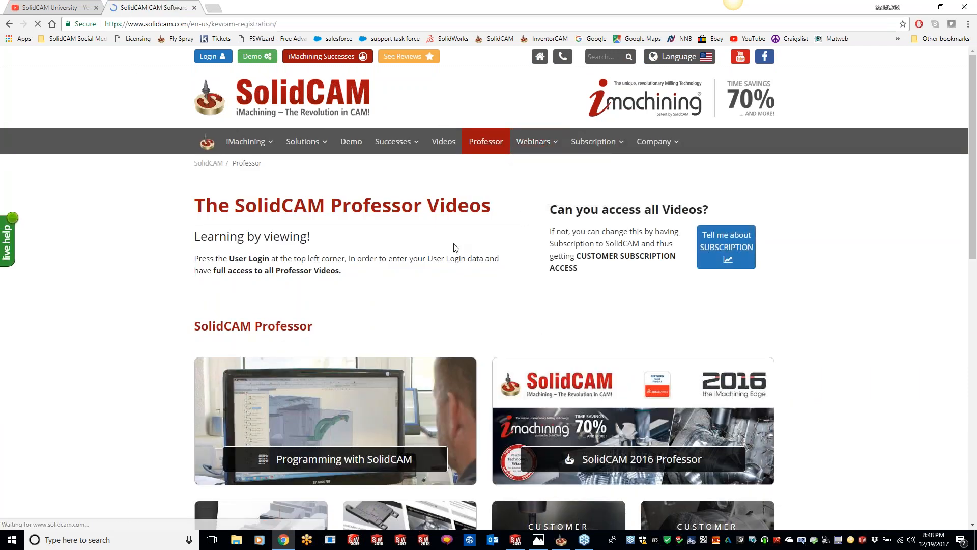
scroll(438, 157, down, 5)
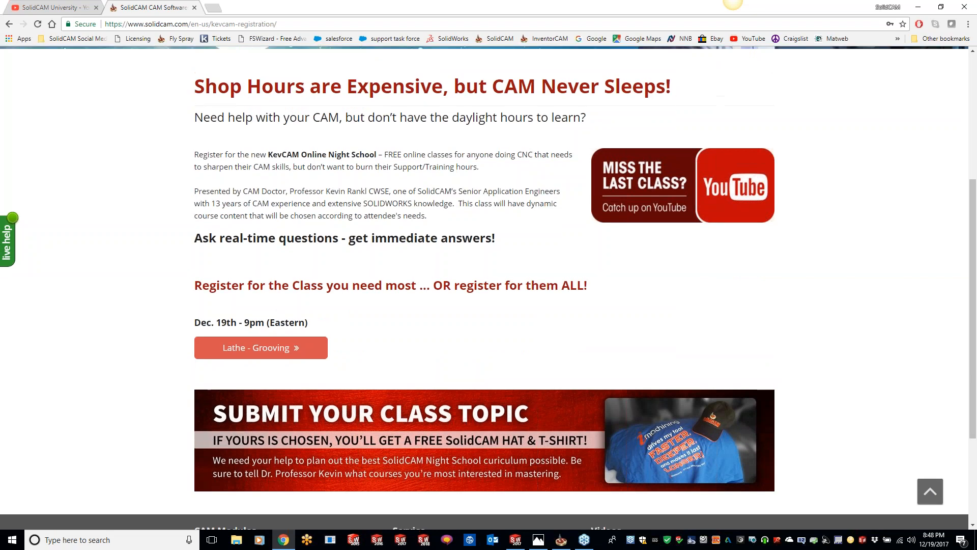
scroll(437, 155, up, 5)
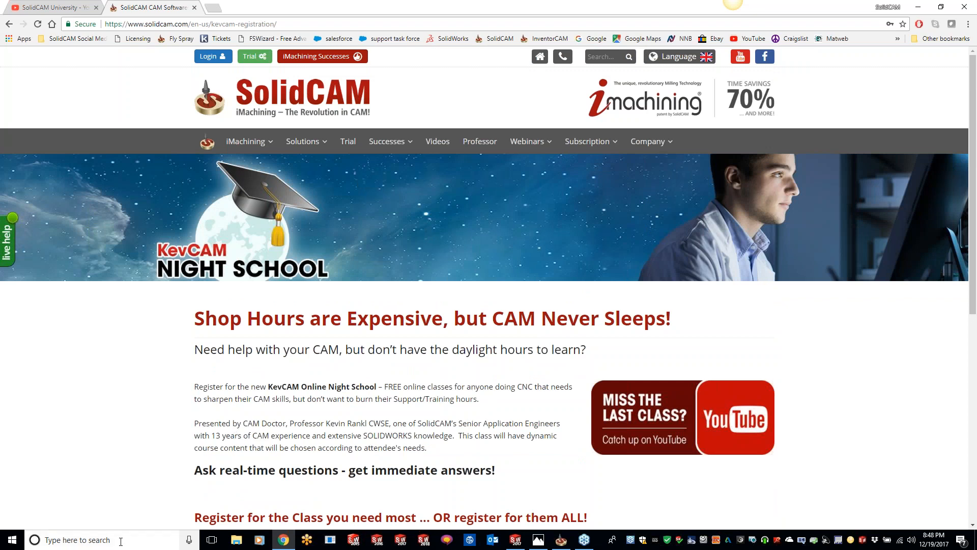
- Search Windows for "cal" and view the December 2017 system calendar
click(148, 539)
text(cal)
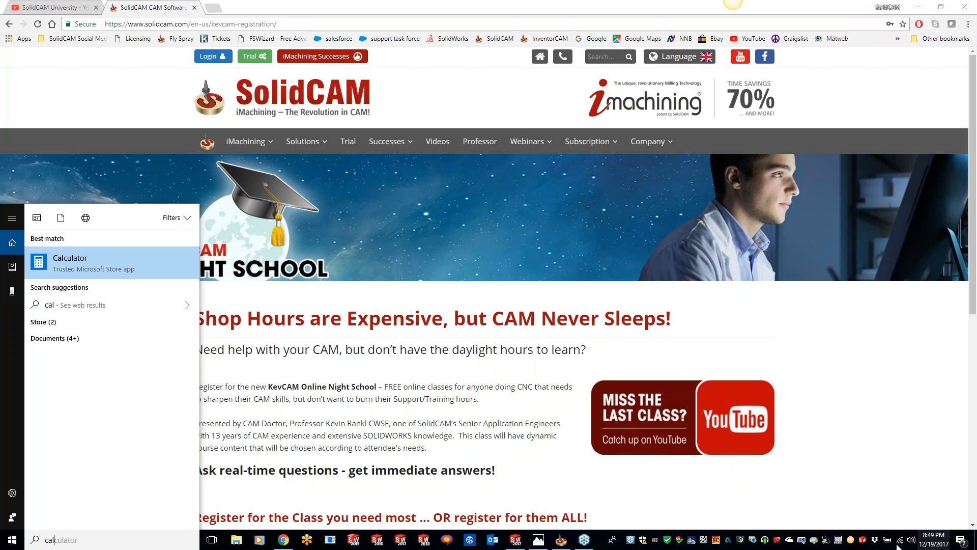
click(939, 543)
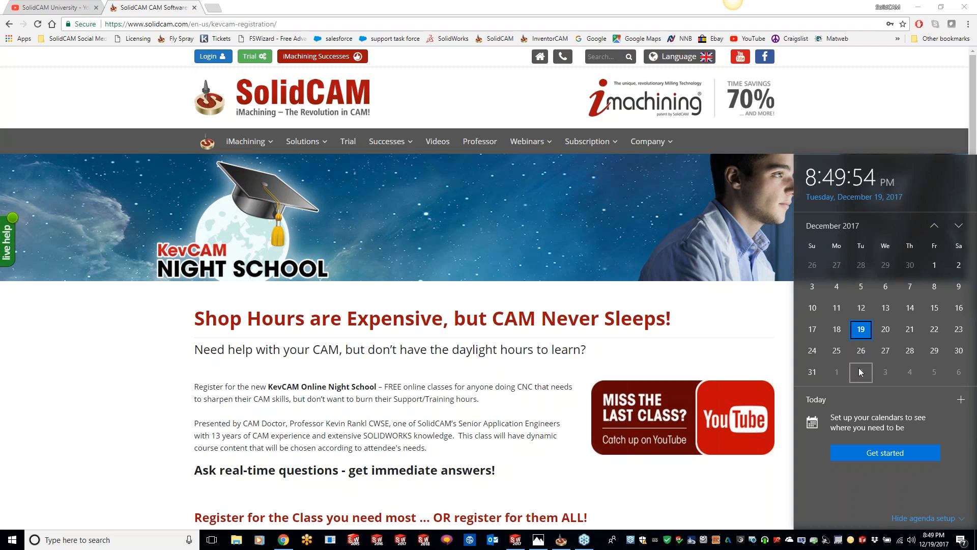
- Switch back to SOLIDWORKS, check the system calendar once more, and close it
click(919, 7)
click(919, 7)
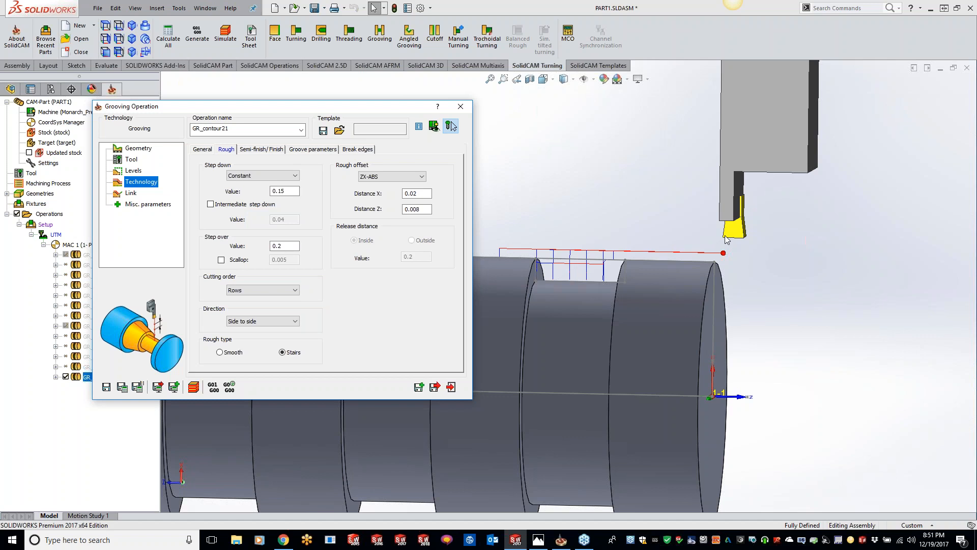
drag(726, 239, 827, 477)
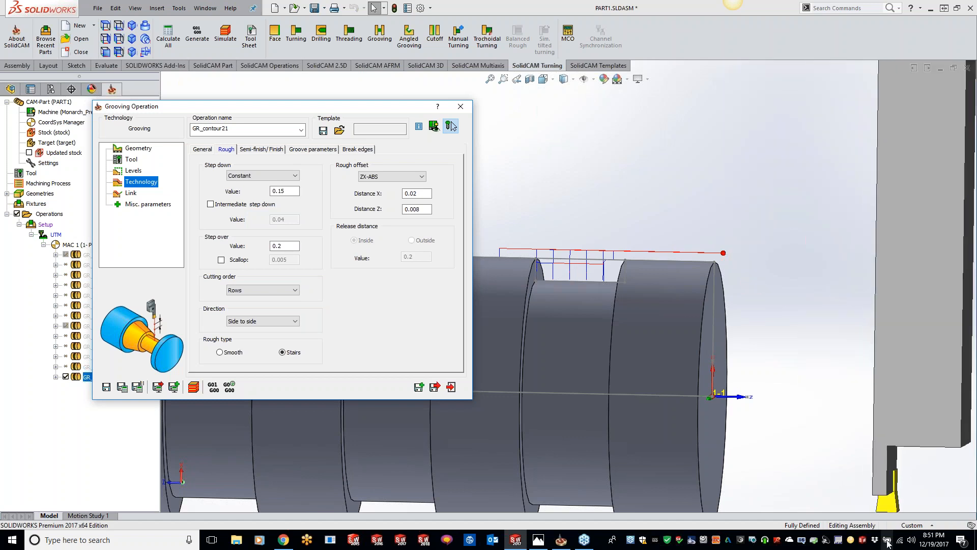
click(935, 543)
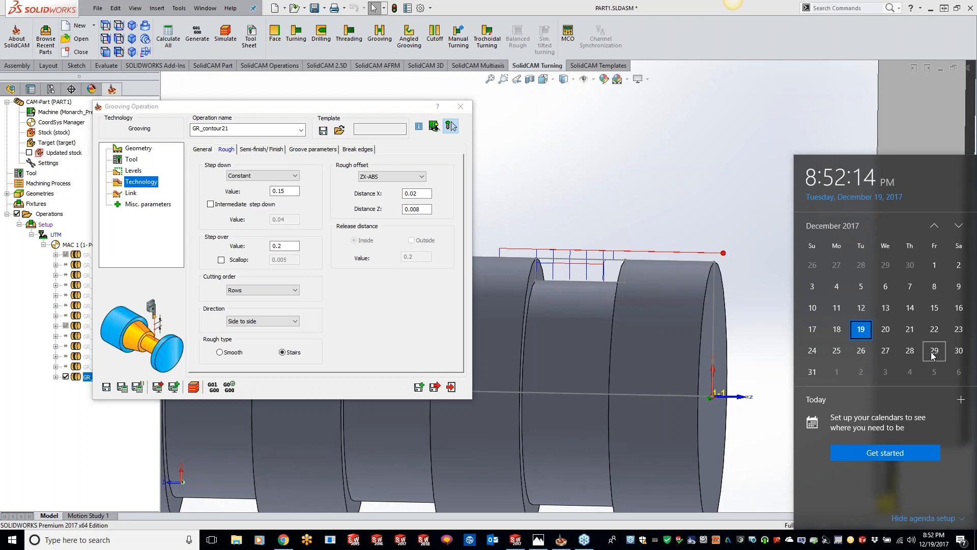
click(738, 140)
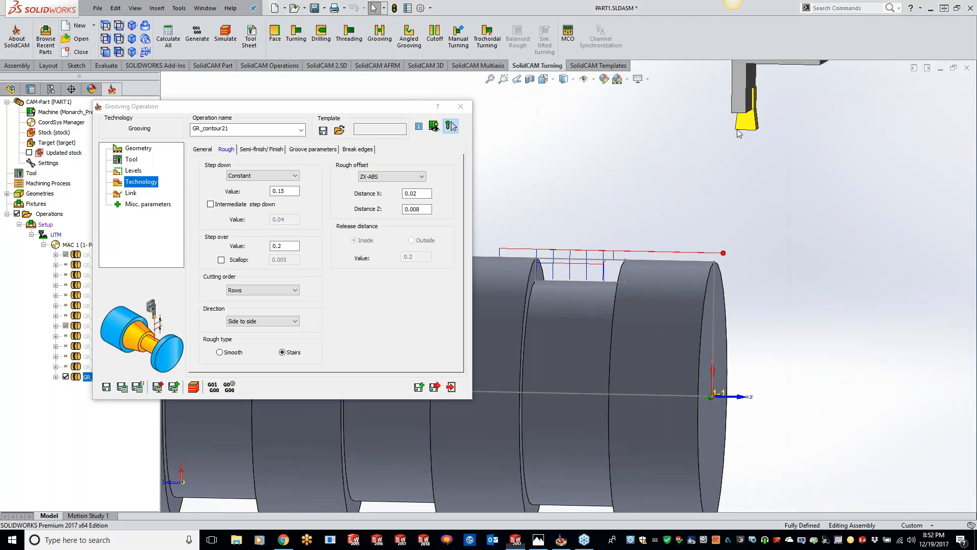